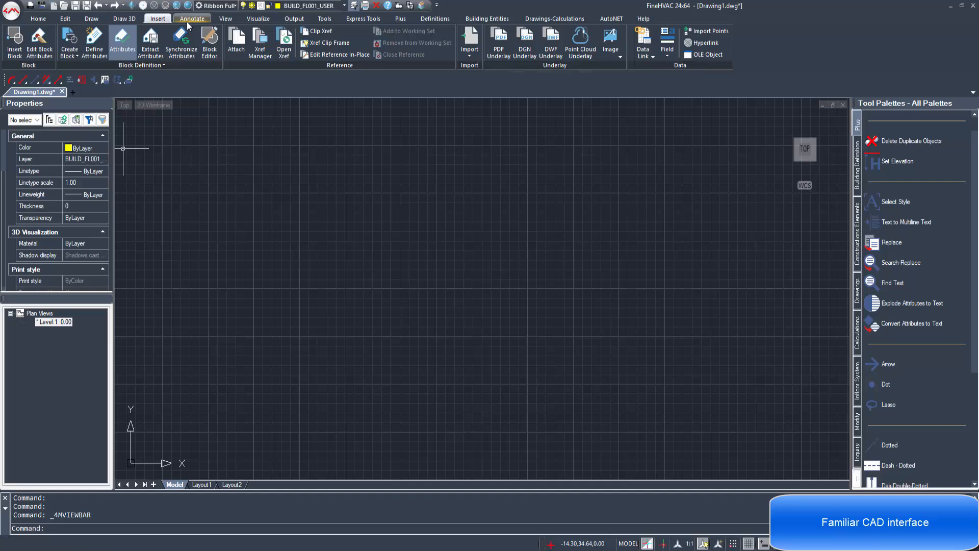
Step: Tour the ribbon tabs from Annotate through Express, Plus, Definitions and Entities to AutoNET
left_click(189, 19)
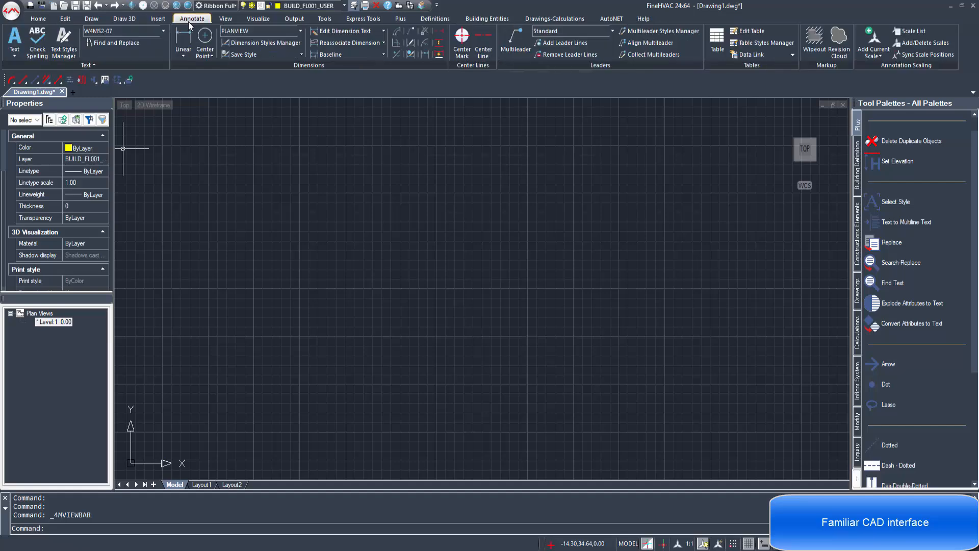
left_click(224, 23)
left_click(270, 20)
left_click(294, 20)
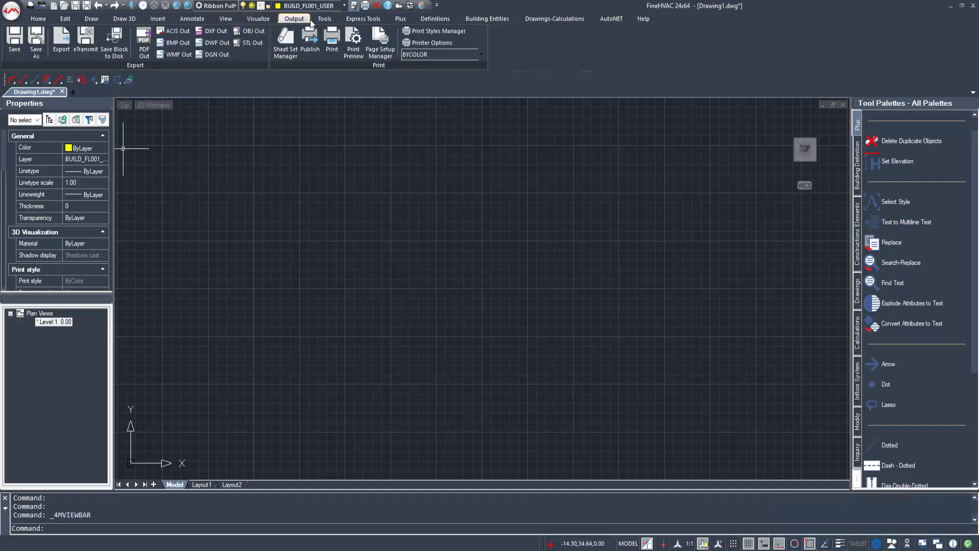
left_click(321, 19)
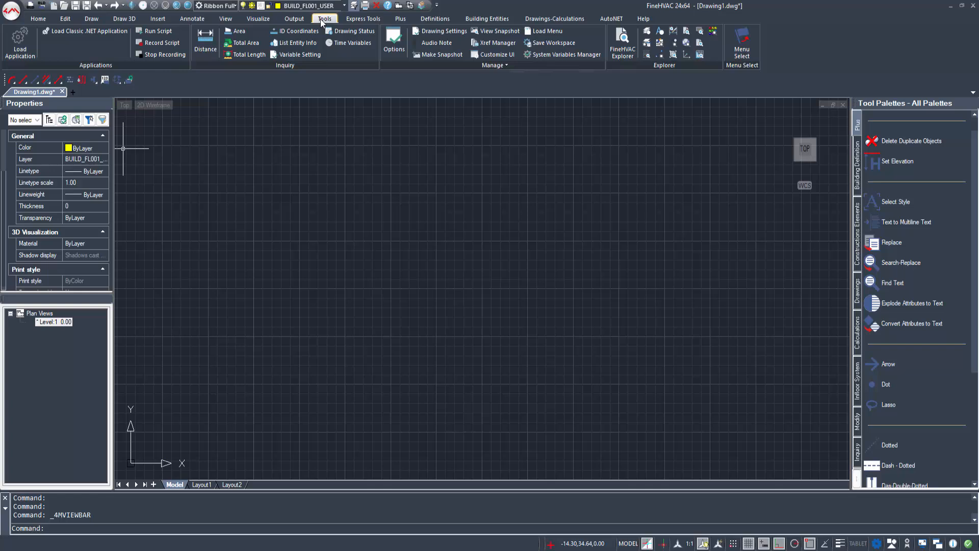
left_click(367, 19)
left_click(399, 20)
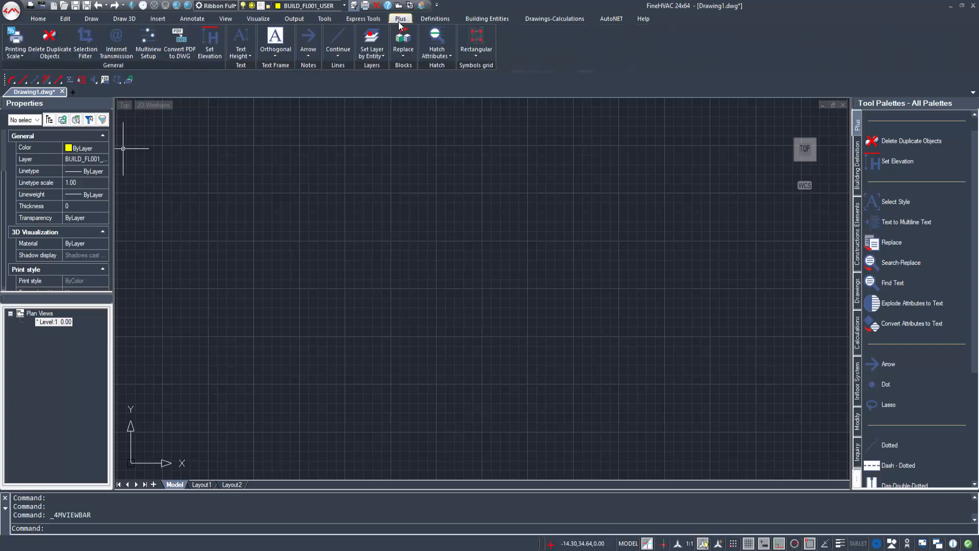
left_click(437, 21)
left_click(479, 20)
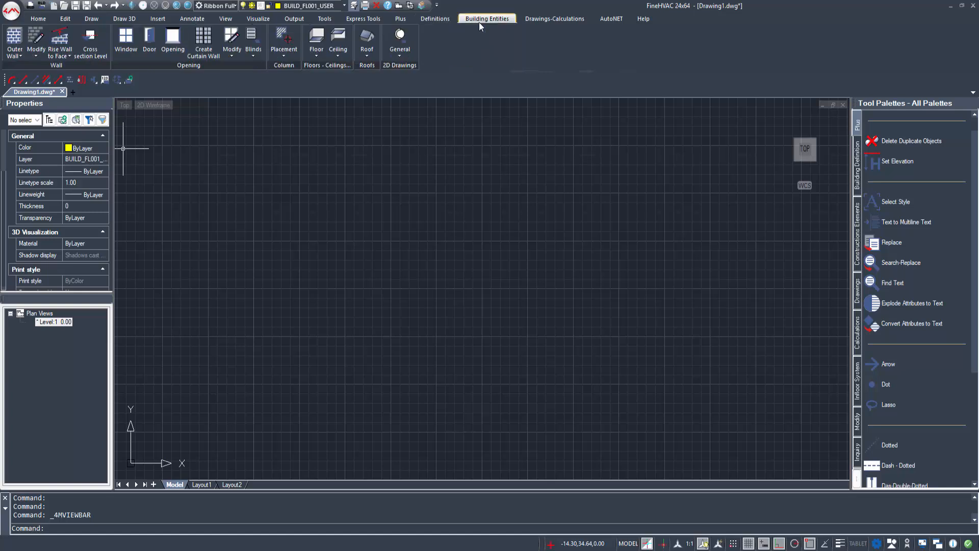
left_click(563, 19)
left_click(611, 19)
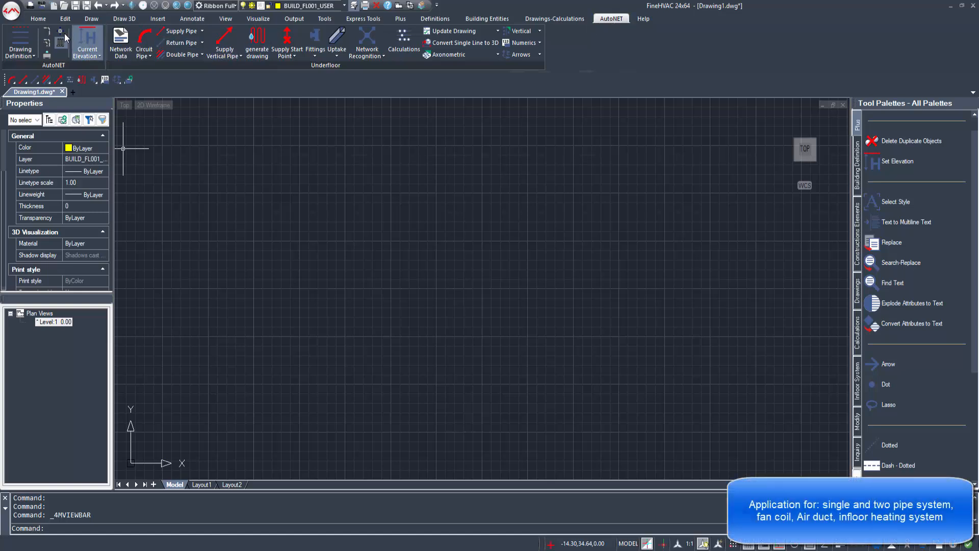
Step: Cycle through the single pipe, two pipe, fan coil and air duct applications to interfloor heating, then show Definitions
left_click(50, 42)
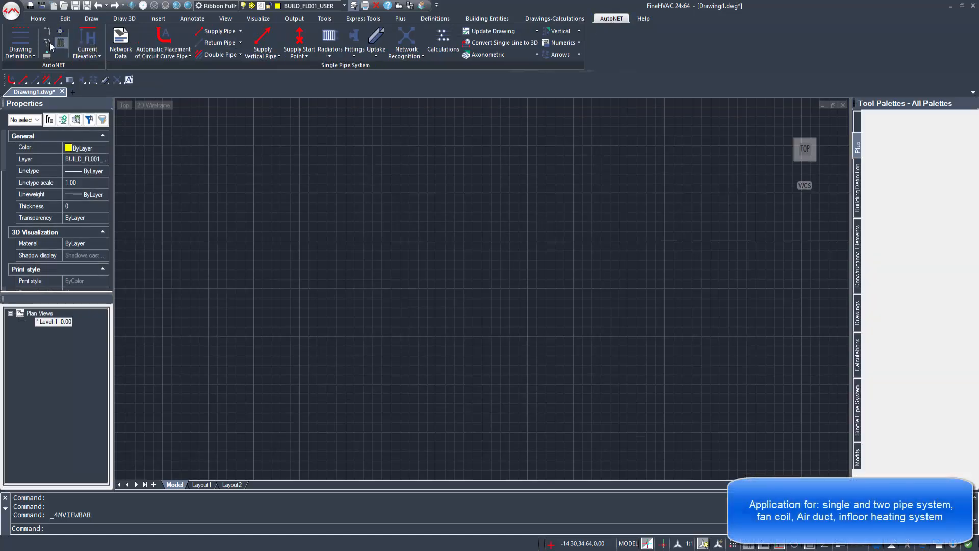
left_click(49, 44)
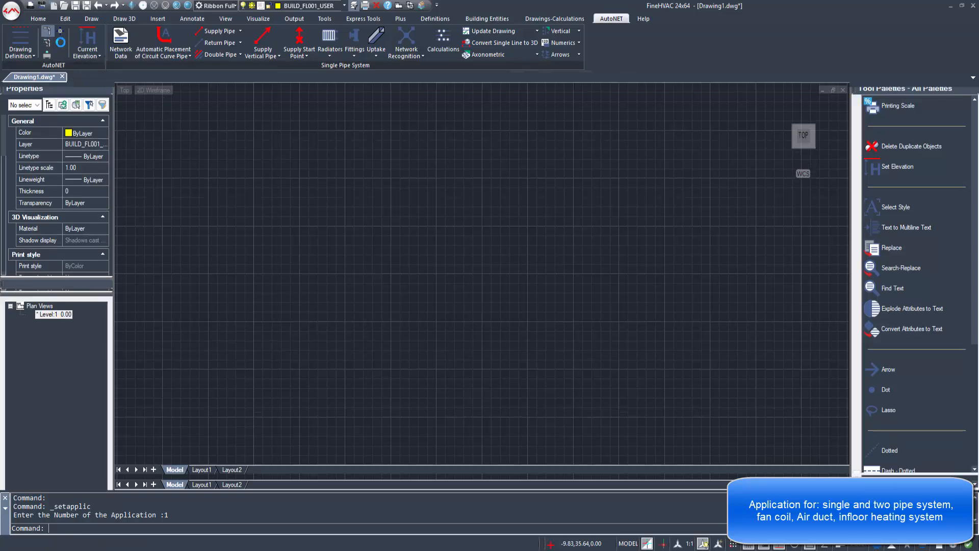
left_click(60, 32)
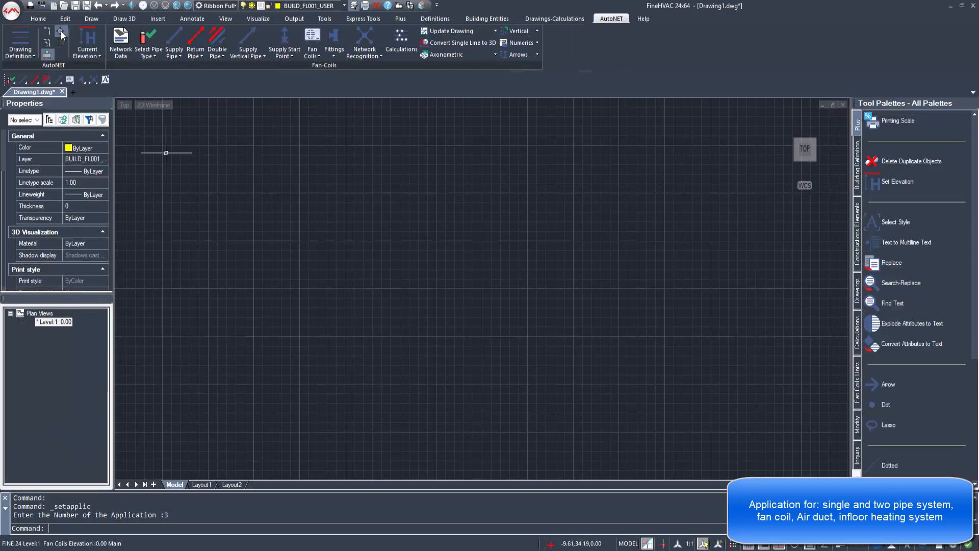
left_click(60, 39)
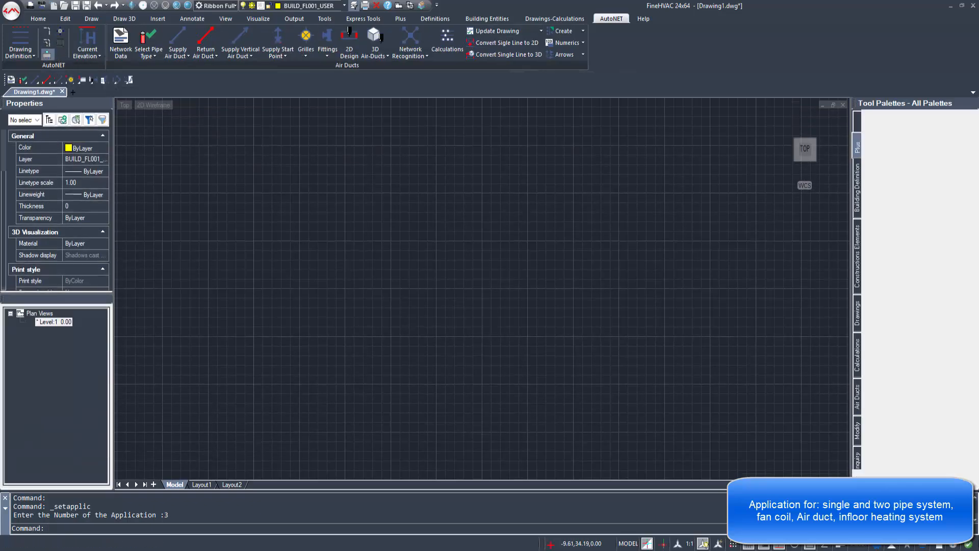
left_click(60, 41)
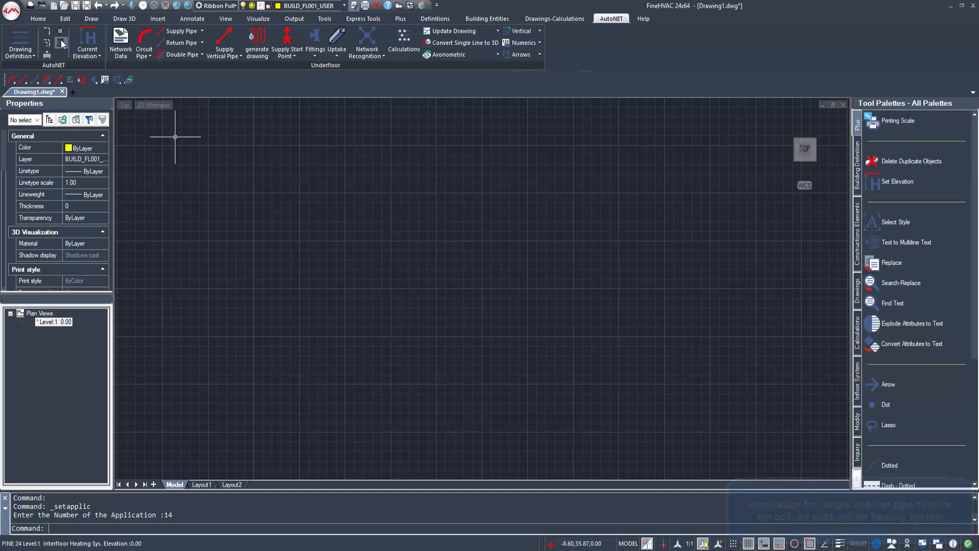
left_click(446, 21)
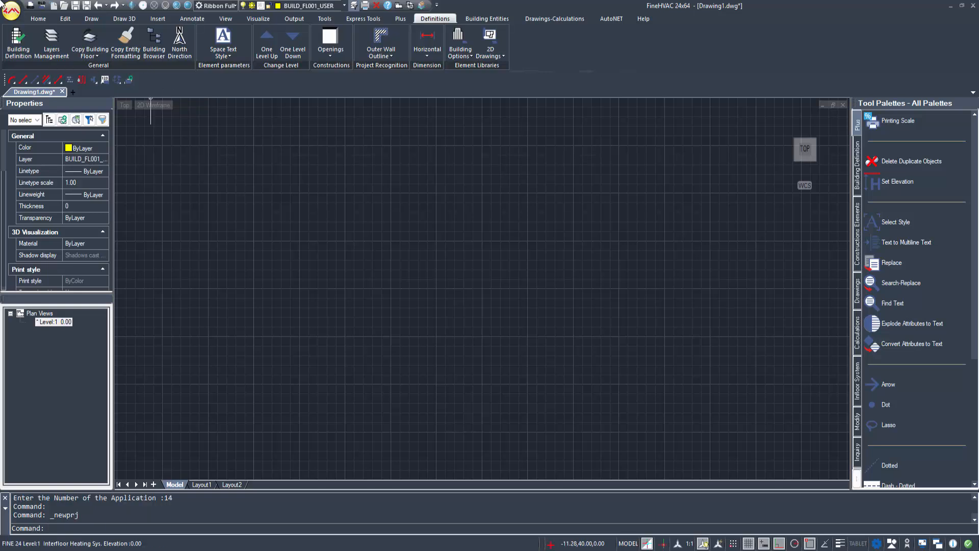
Step: Create a new project named HVAC_PROJECT
left_click(4, 6)
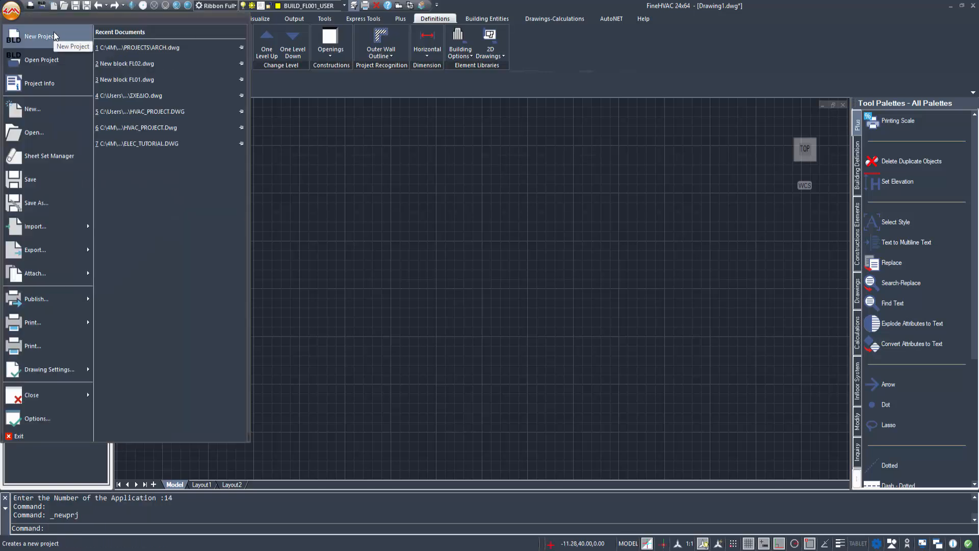
left_click(56, 36)
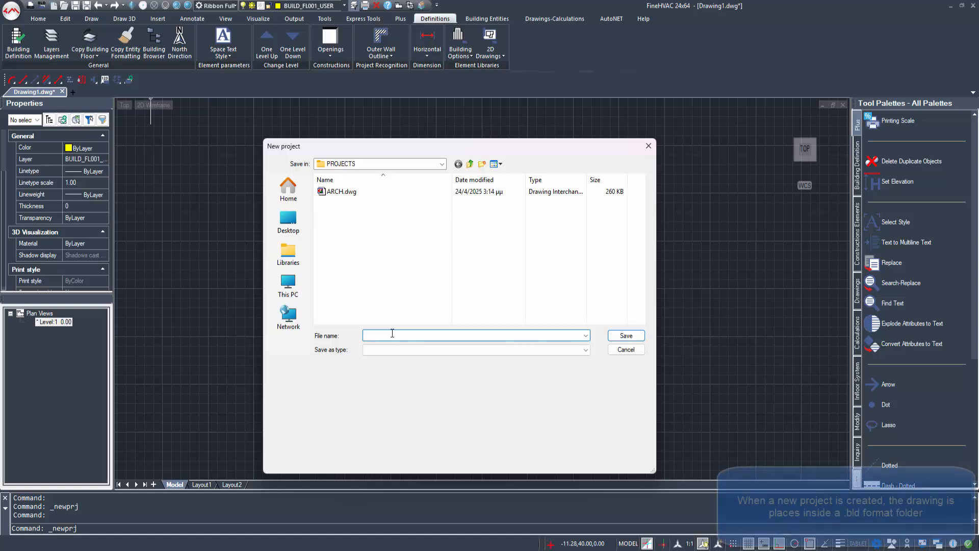
type("HVAC_PRO")
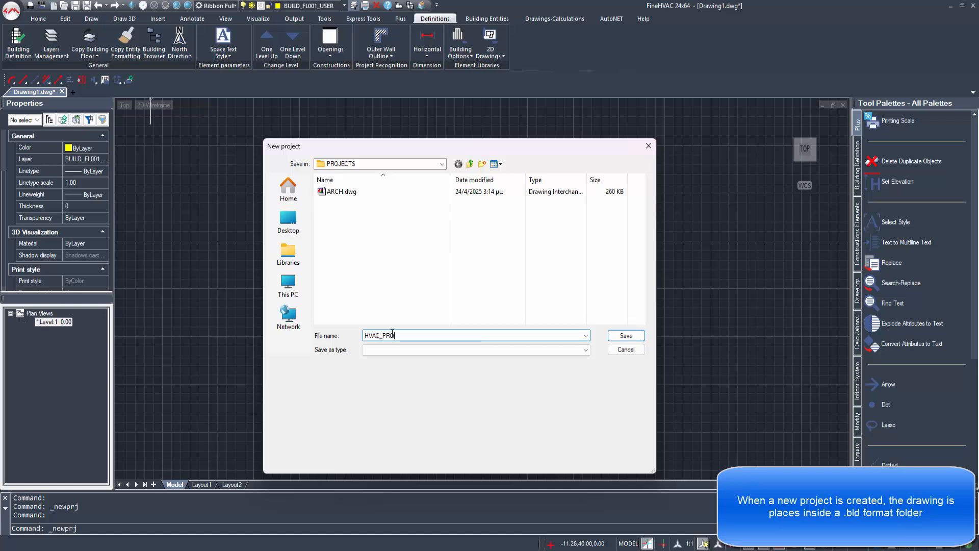
type("JECT")
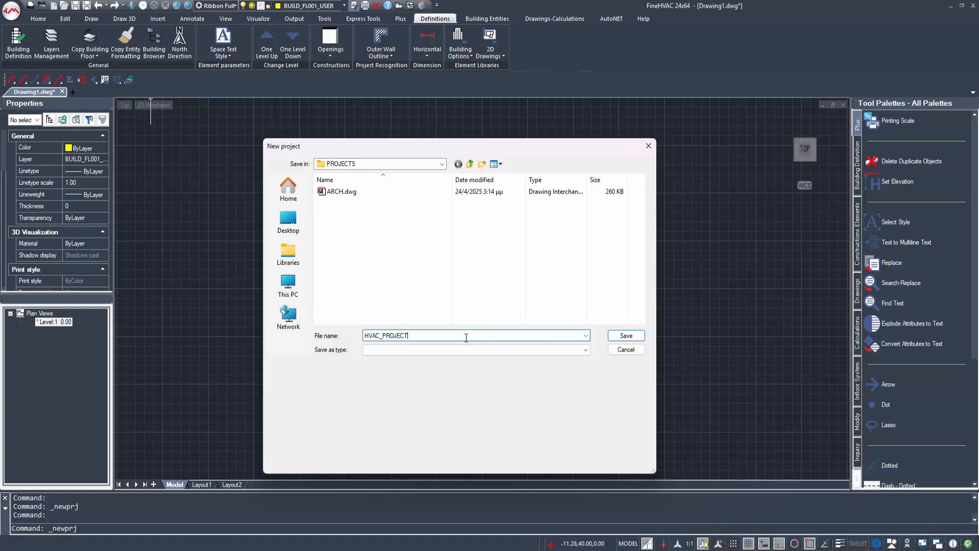
left_click(626, 336)
Step: Open ARCH.dwg from the PROJECTS folder
left_click(11, 10)
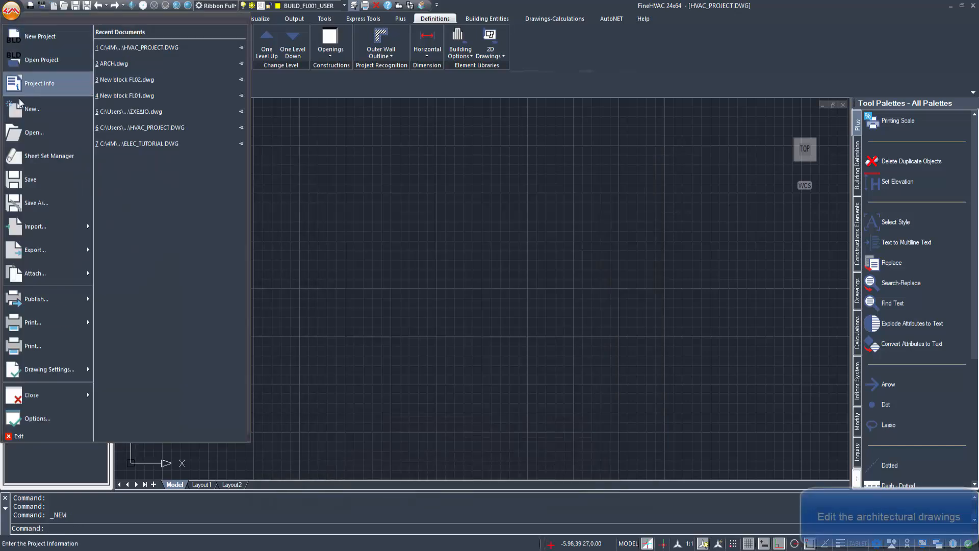
left_click(30, 133)
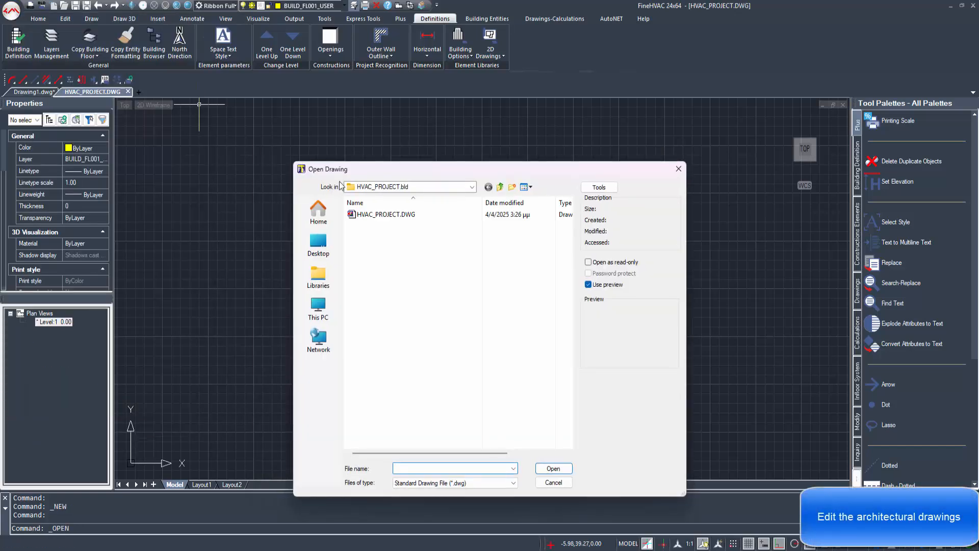
left_click(499, 186)
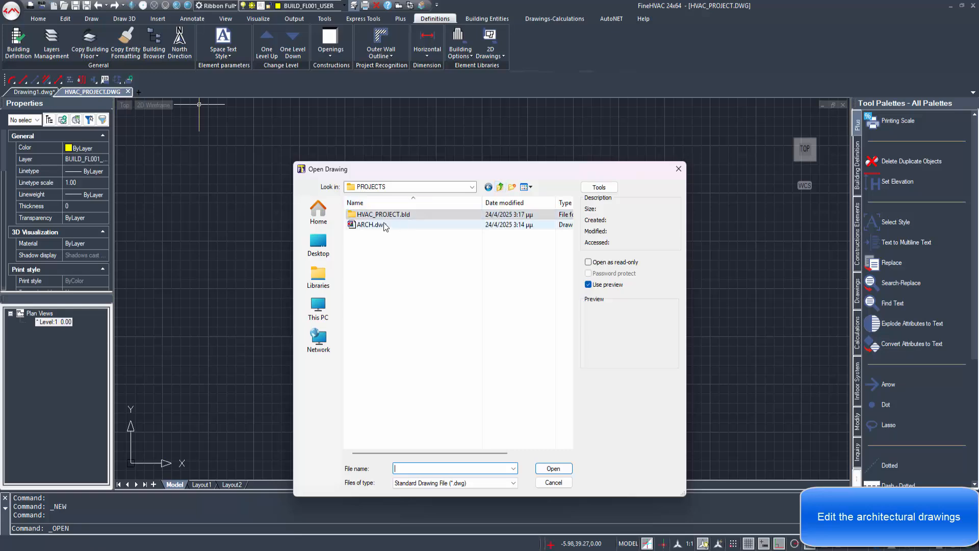
double_click(382, 225)
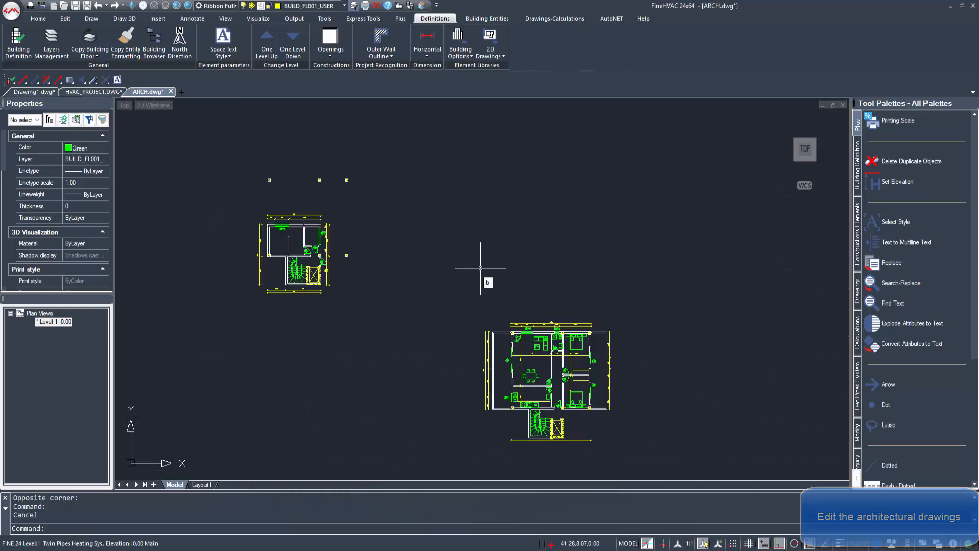
Step: Explode both floor plans with BURST using a selection window
key("Return")
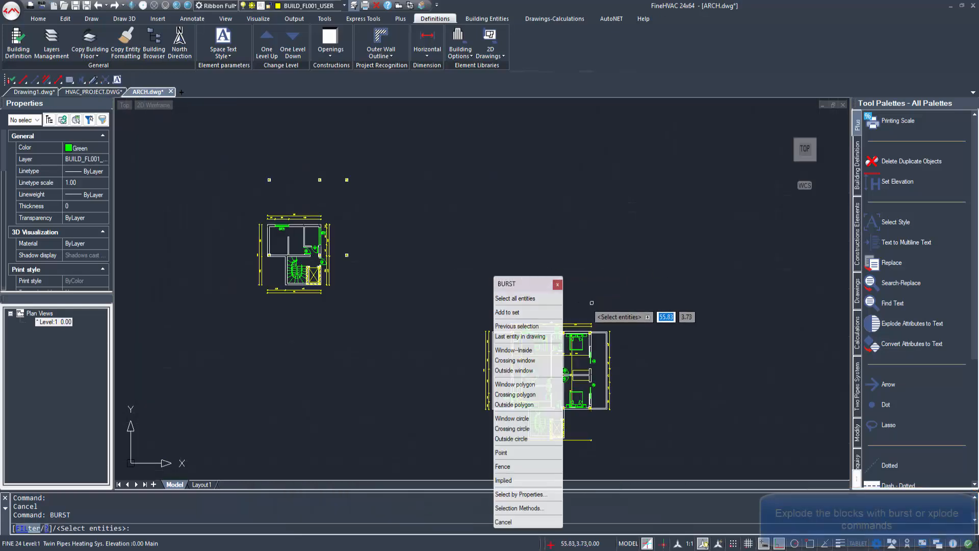
scroll(591, 305, "down", 1)
left_click(688, 438)
left_click(293, 171)
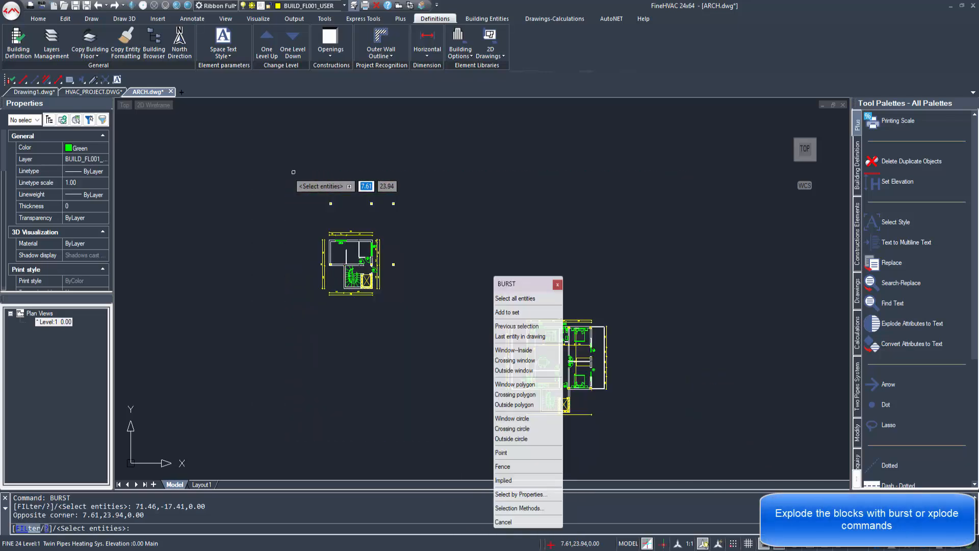
key("Return")
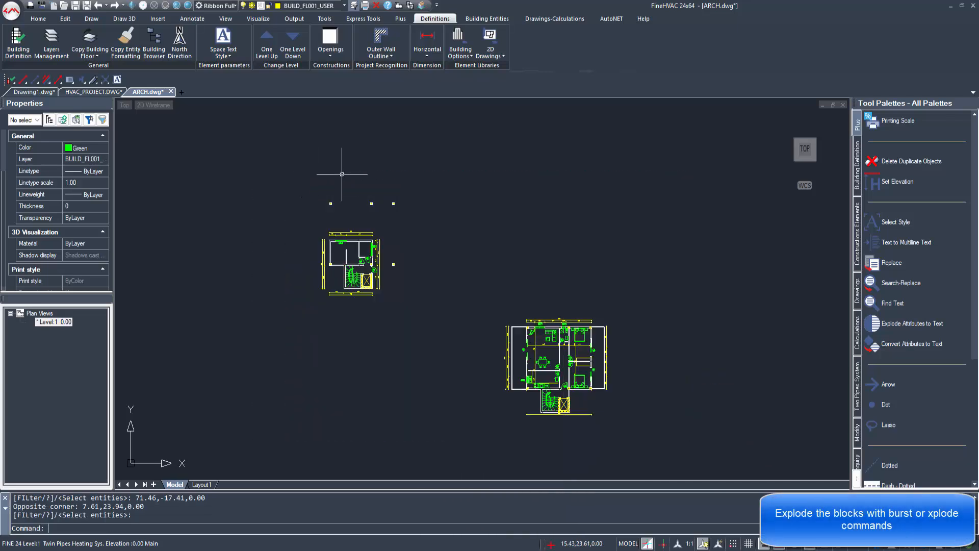
Step: Recolour all the drawing's entities white
left_click(647, 445)
left_click(193, 153)
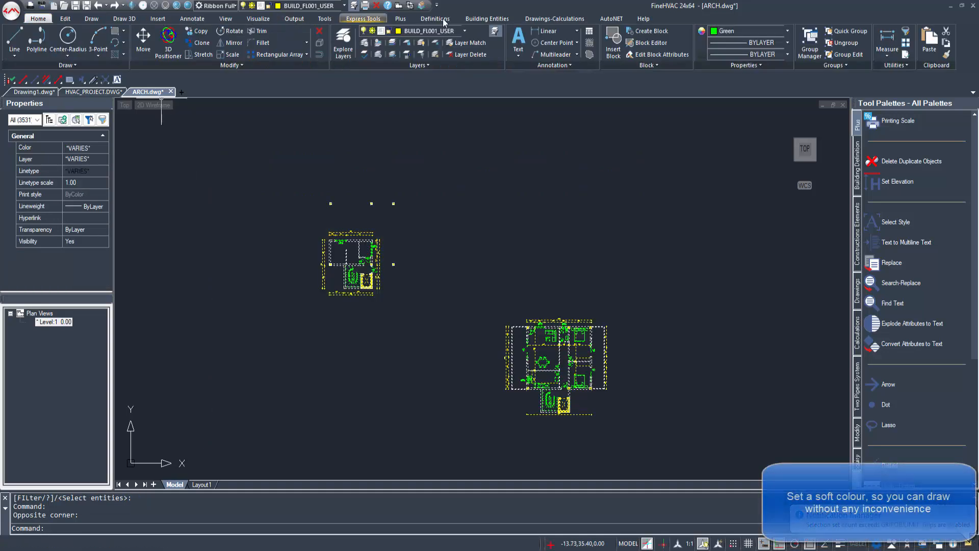
left_click(773, 32)
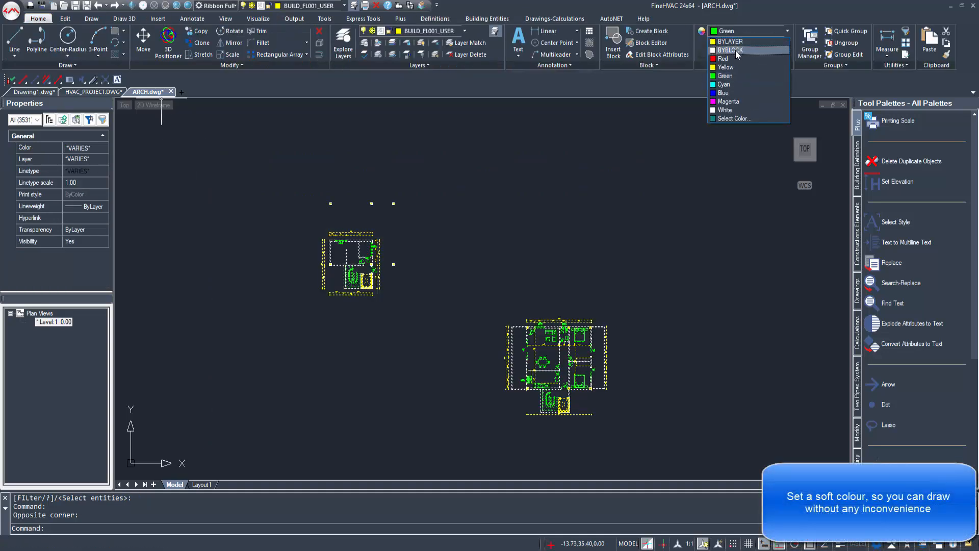
left_click(725, 110)
key("Escape")
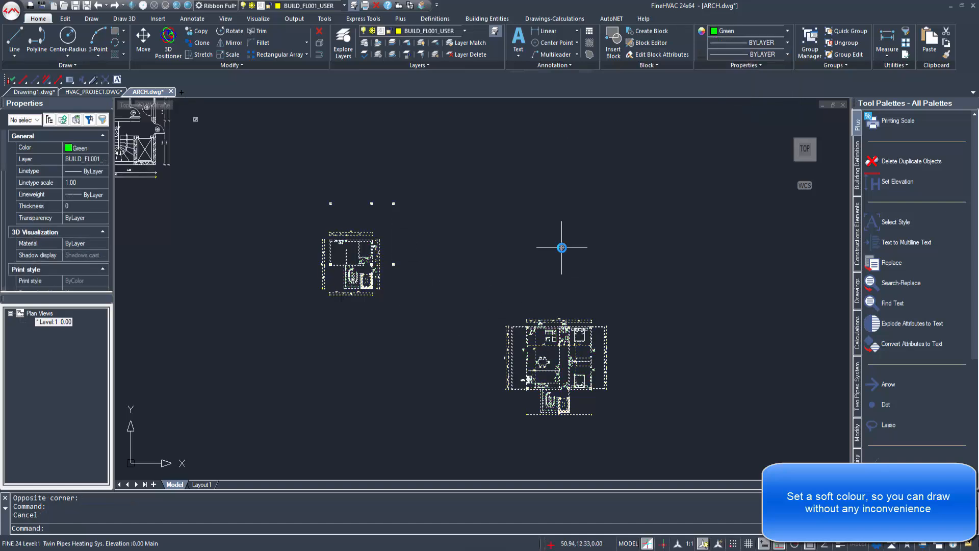
middle_click_drag(406, 338, 428, 339)
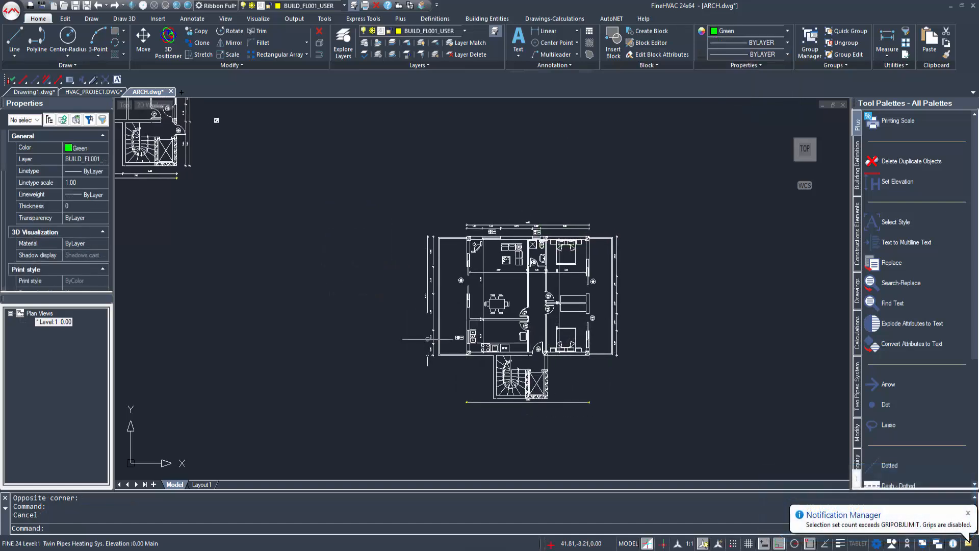
Step: Start WBLOCK with the base point at the staircase wall corner and the whole large plan selected
type("WBLOCK")
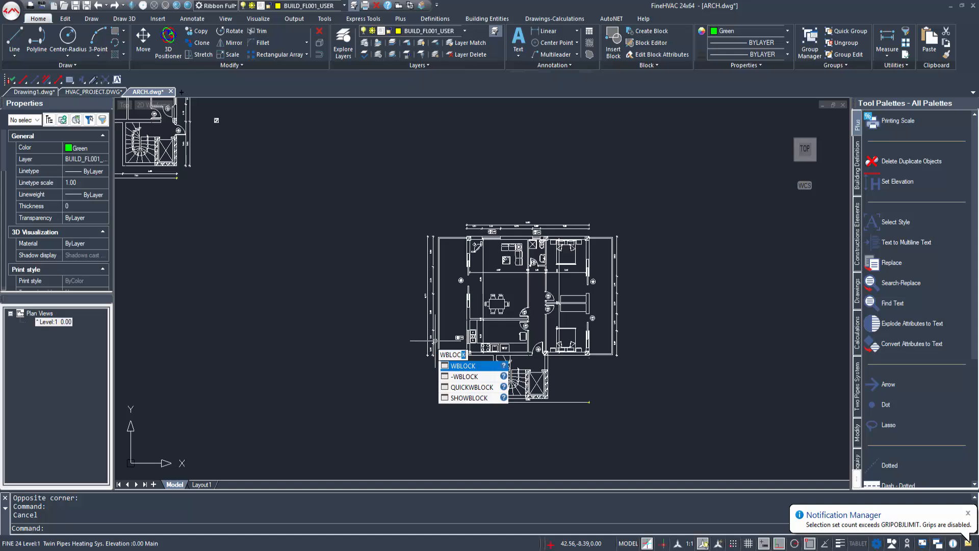
key("Return")
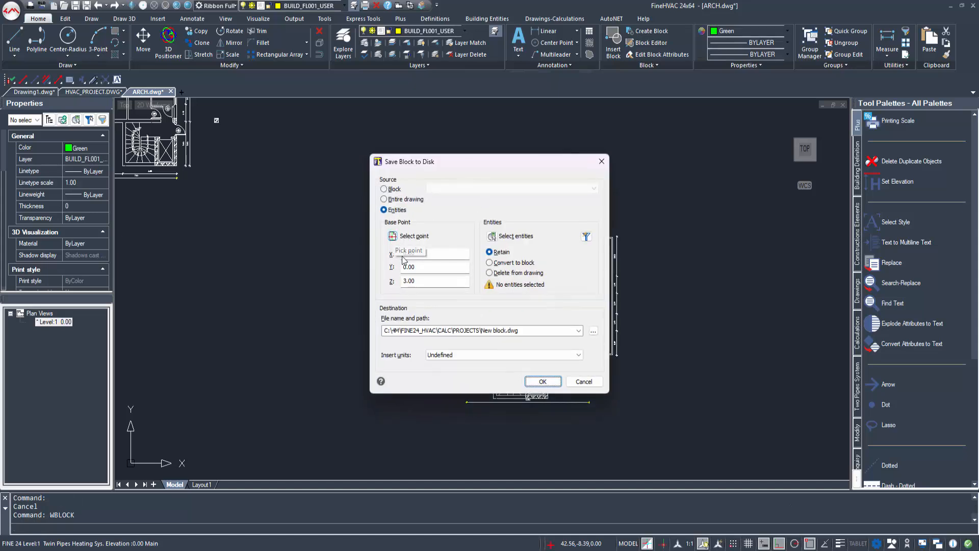
left_click(406, 235)
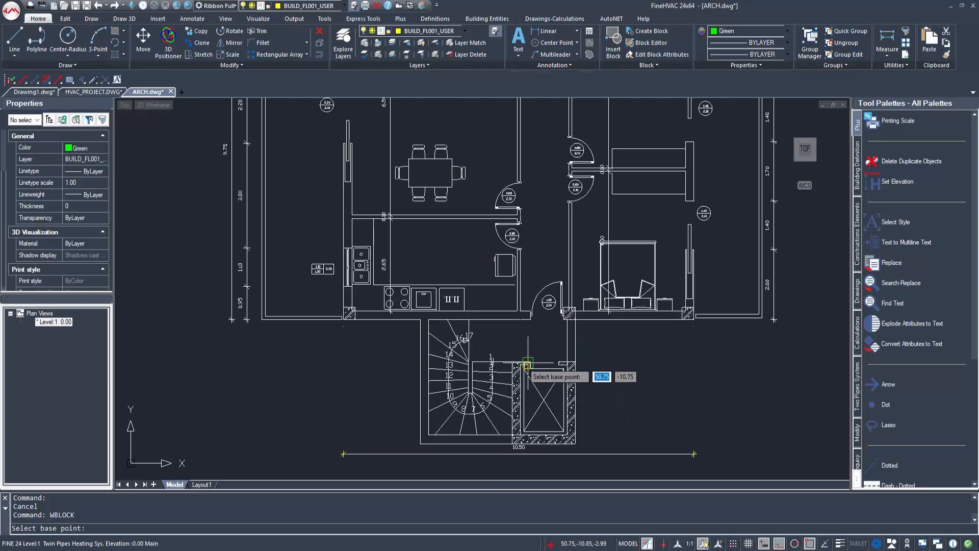
scroll(528, 365, "up", 5)
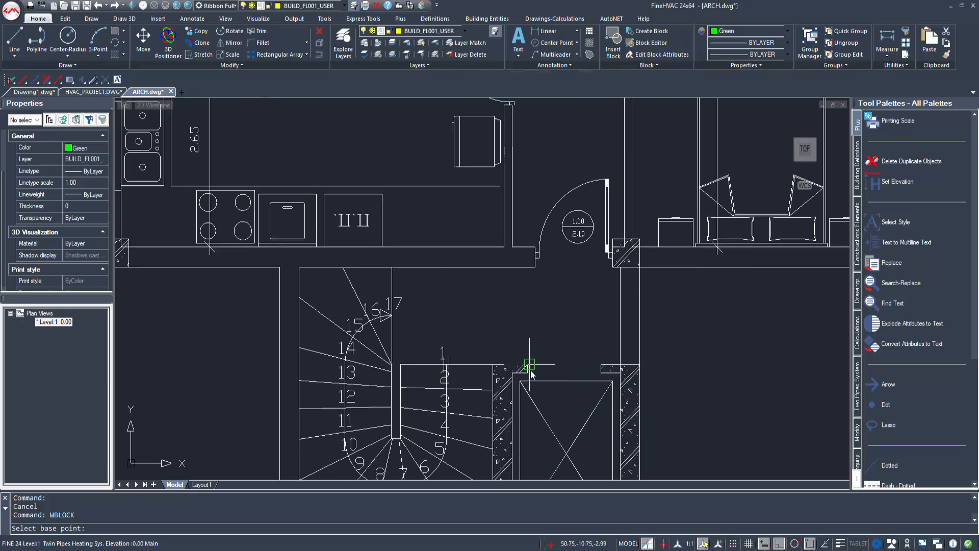
left_click(530, 364)
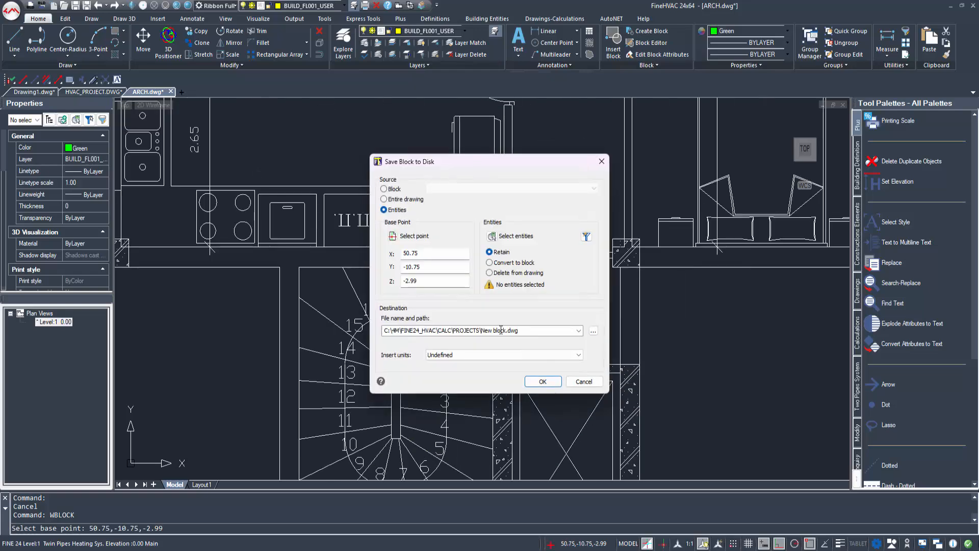
left_click(492, 236)
scroll(637, 356, "down", 6)
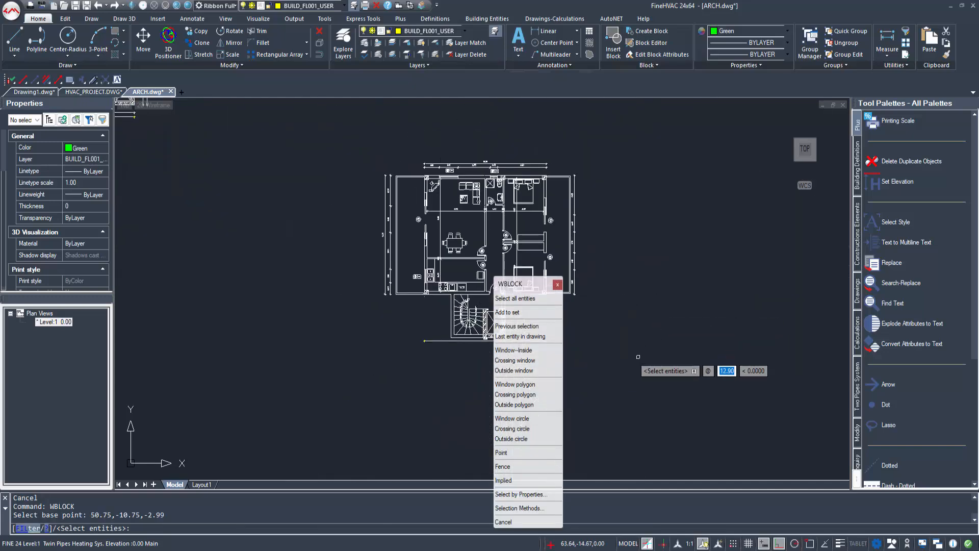
left_click(638, 357)
left_click(325, 139)
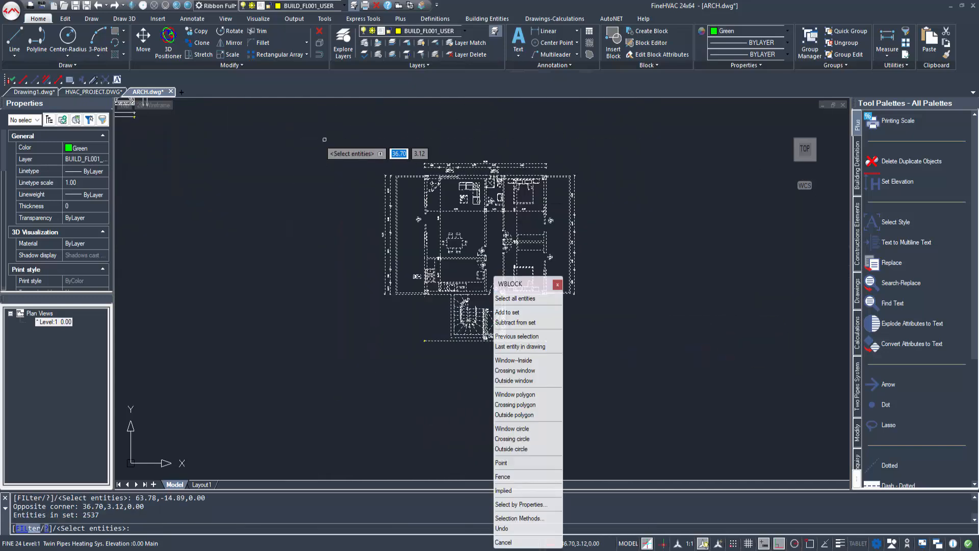
key("Return")
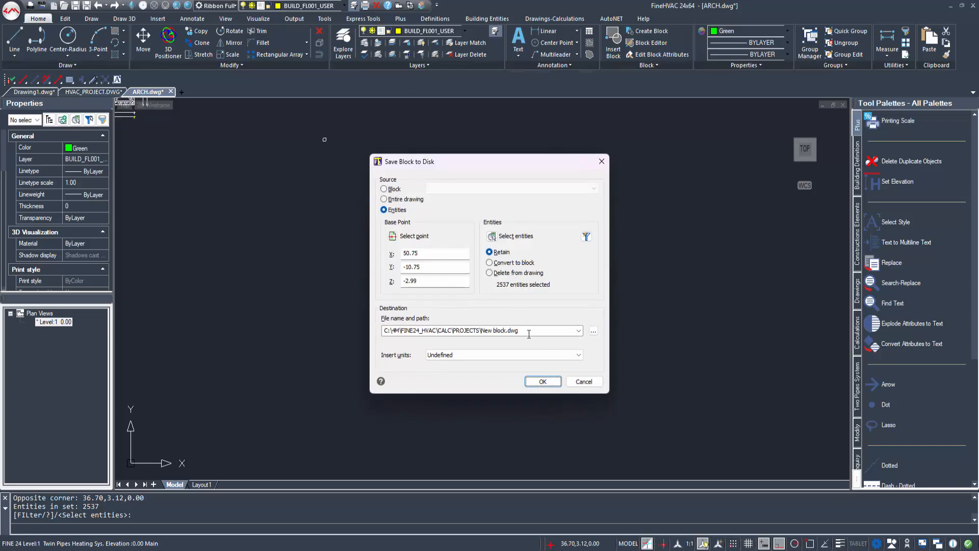
Step: Save the block as New block FL02.dwg in the HVAC_PROJECT.bld folder
left_click(529, 334)
left_click(593, 331)
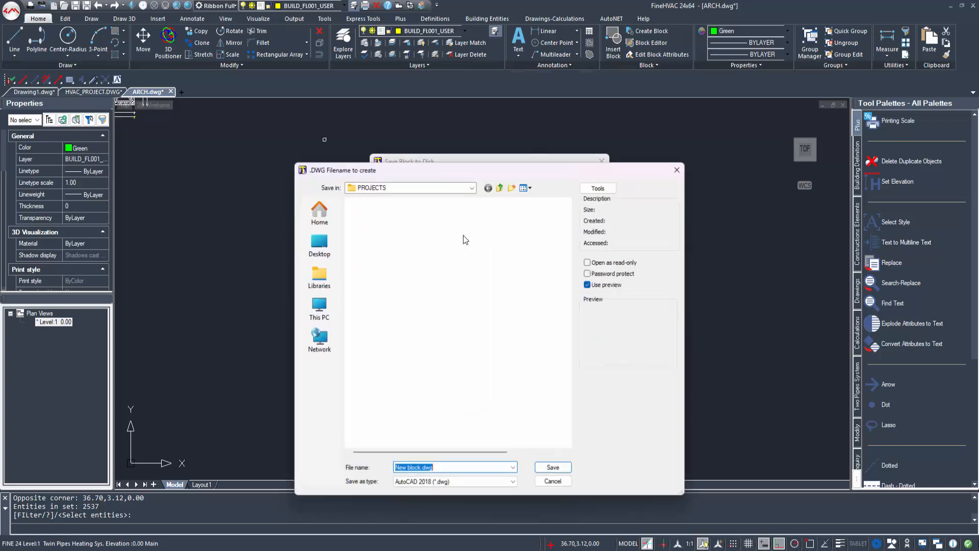
double_click(372, 217)
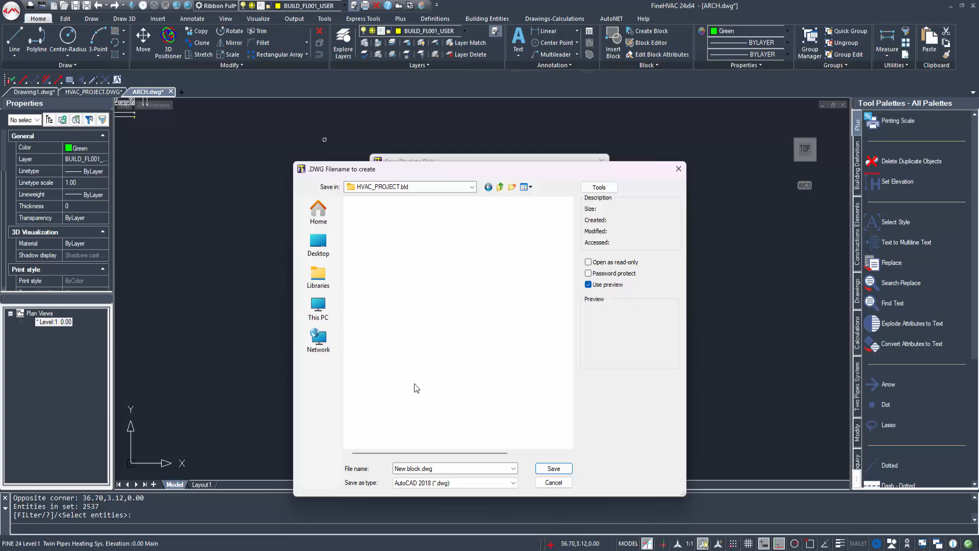
left_click(422, 468)
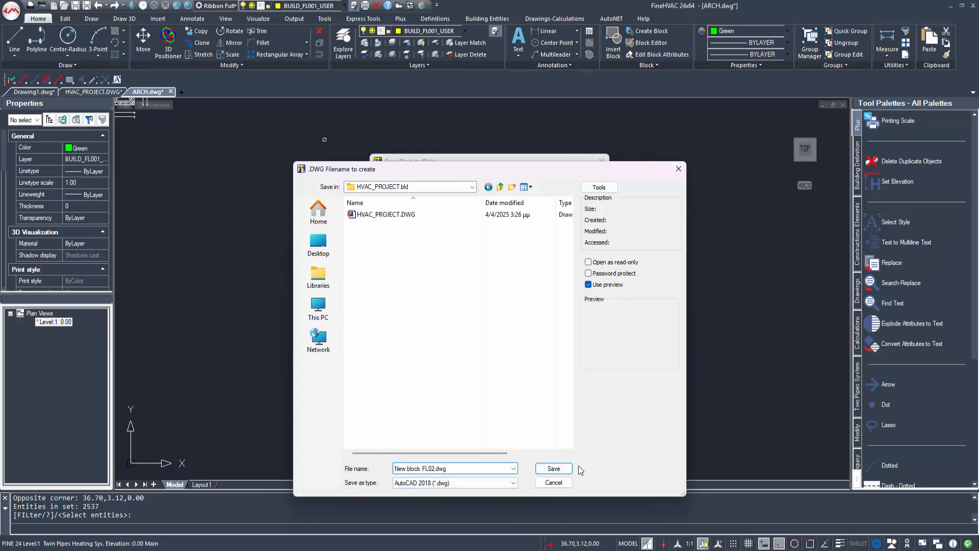
left_click(554, 468)
left_click(537, 382)
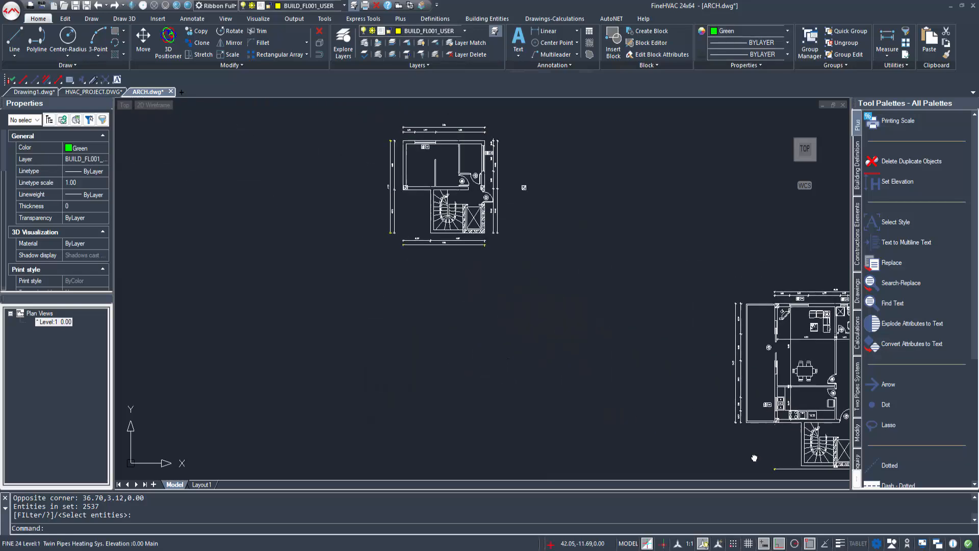
middle_click_drag(754, 458, 785, 482)
middle_click_drag(450, 267, 438, 347)
Step: Start WBLOCK with the base point at the staircase corner and the smaller plan selected
type("WBLOCK")
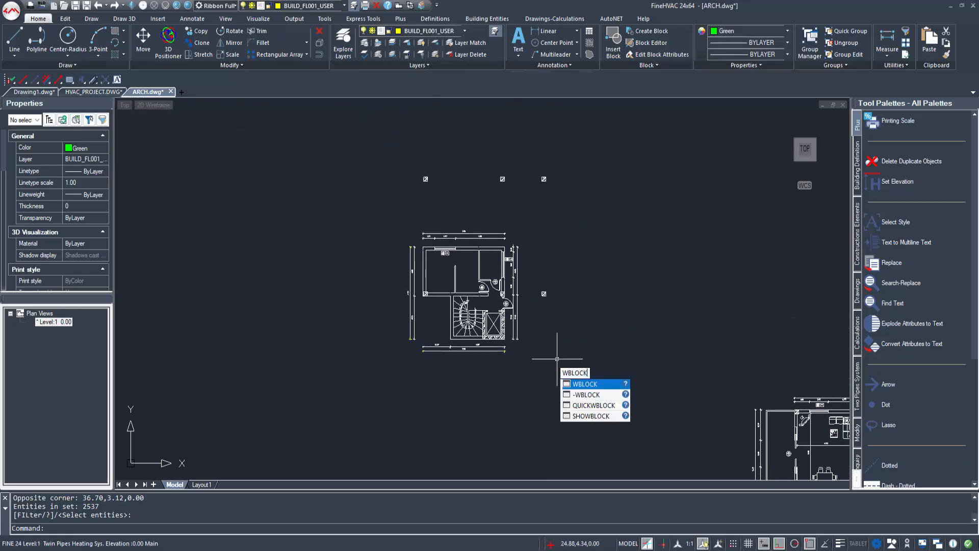
key("Return")
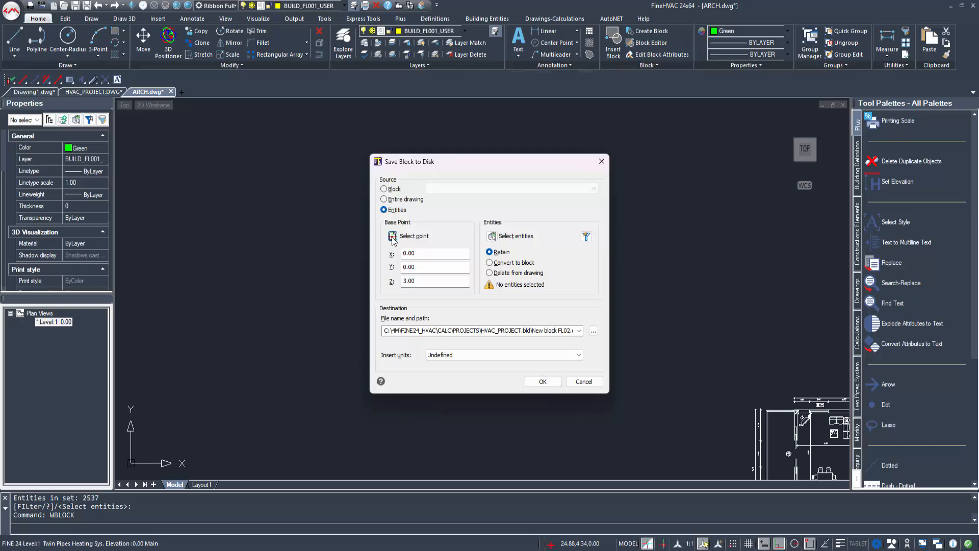
left_click(392, 236)
scroll(552, 388, "up", 4)
left_click(531, 367)
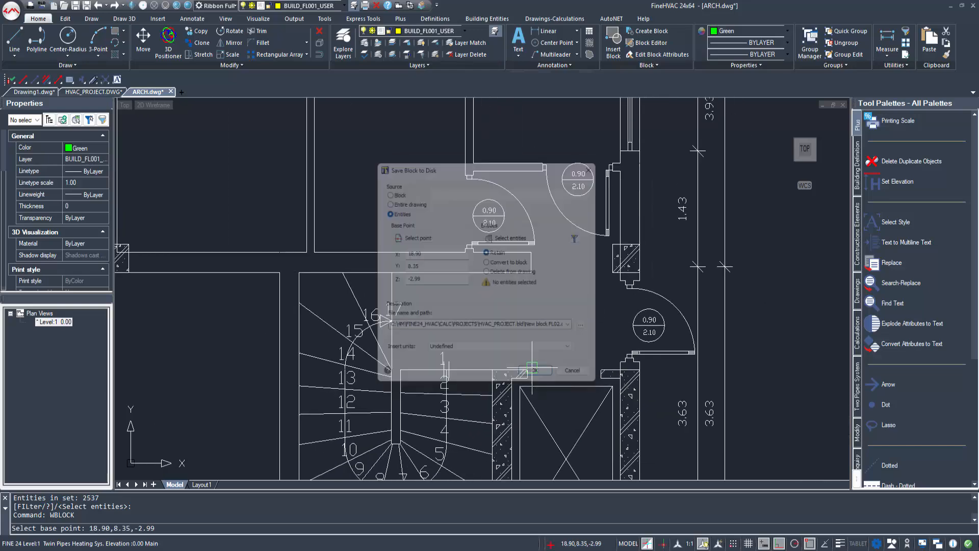
left_click(494, 237)
scroll(490, 285, "down", 5)
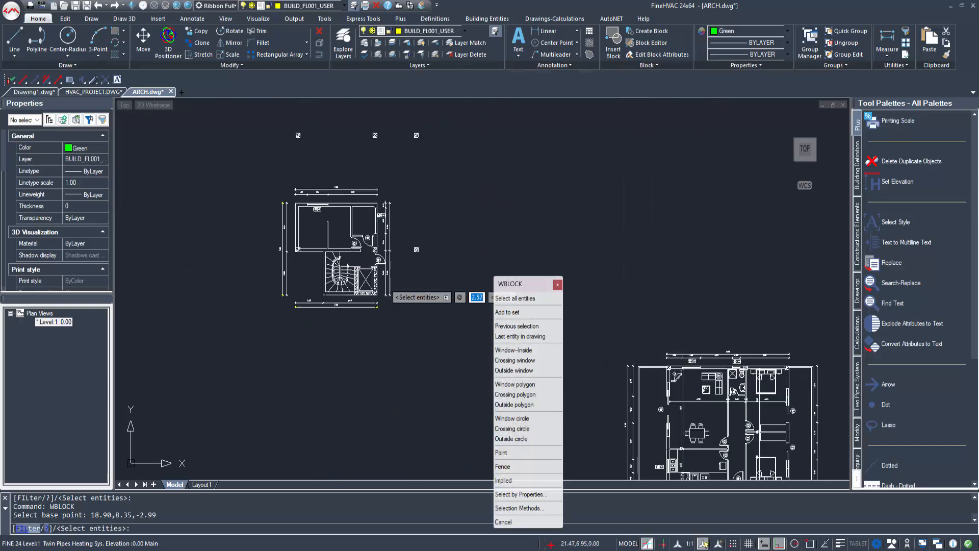
scroll(391, 283, "down", 1)
left_click(455, 324)
left_click(253, 138)
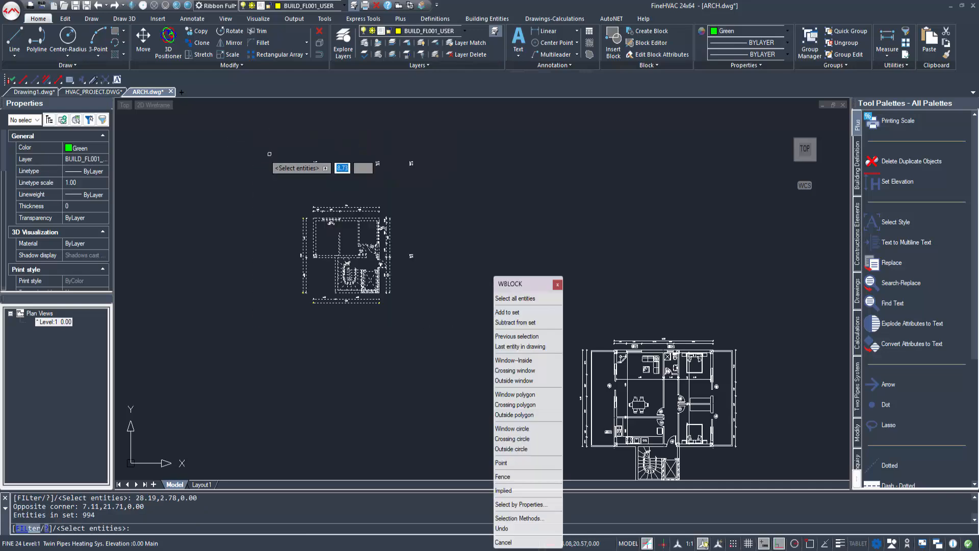
right_click(302, 179)
Step: Save the block as New block FL01.dwg, then close ARCH.dwg without saving
left_click(554, 334)
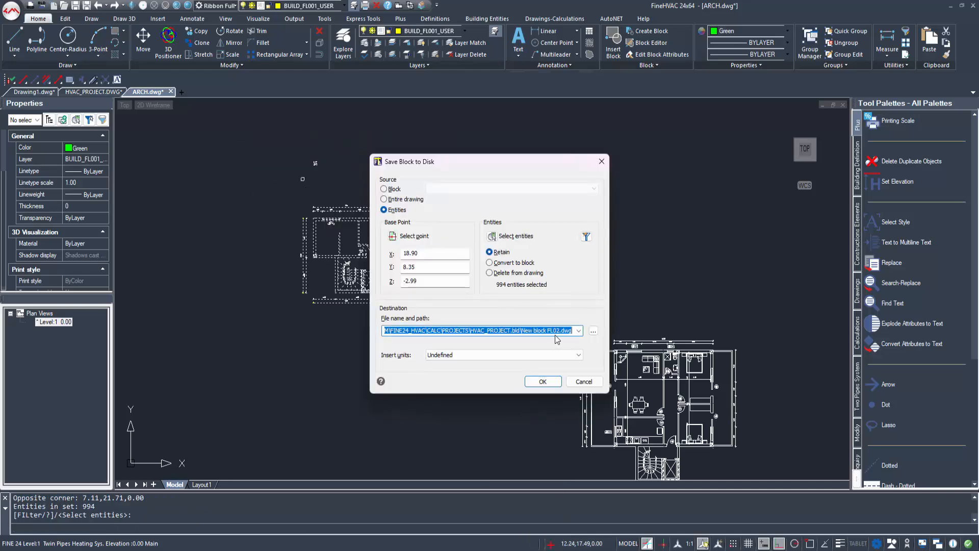
left_click(591, 331)
left_click(435, 472)
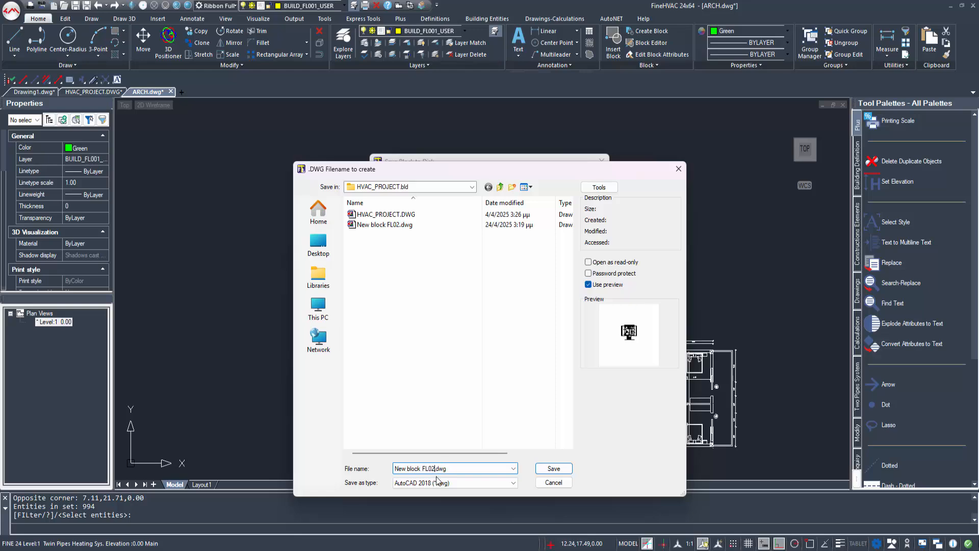
left_click(555, 468)
left_click(542, 381)
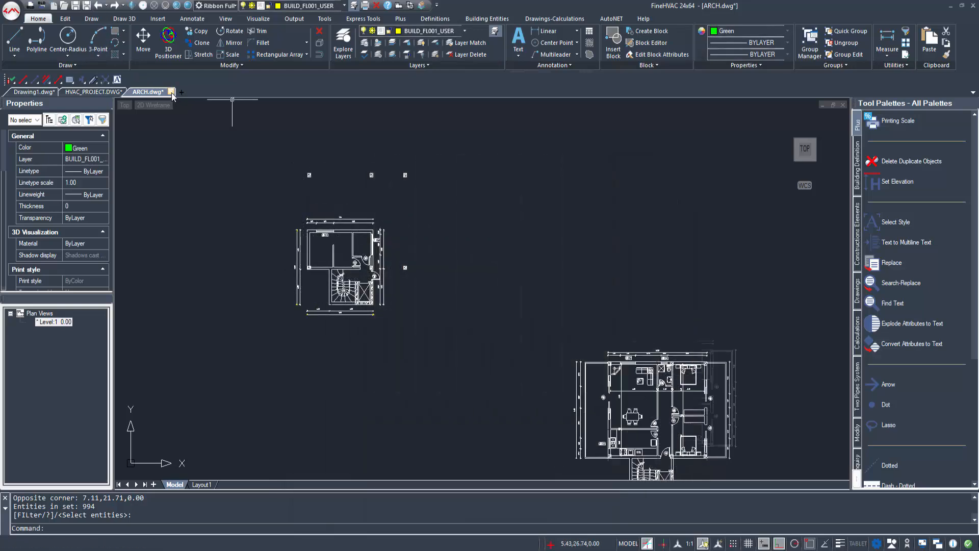
left_click(171, 91)
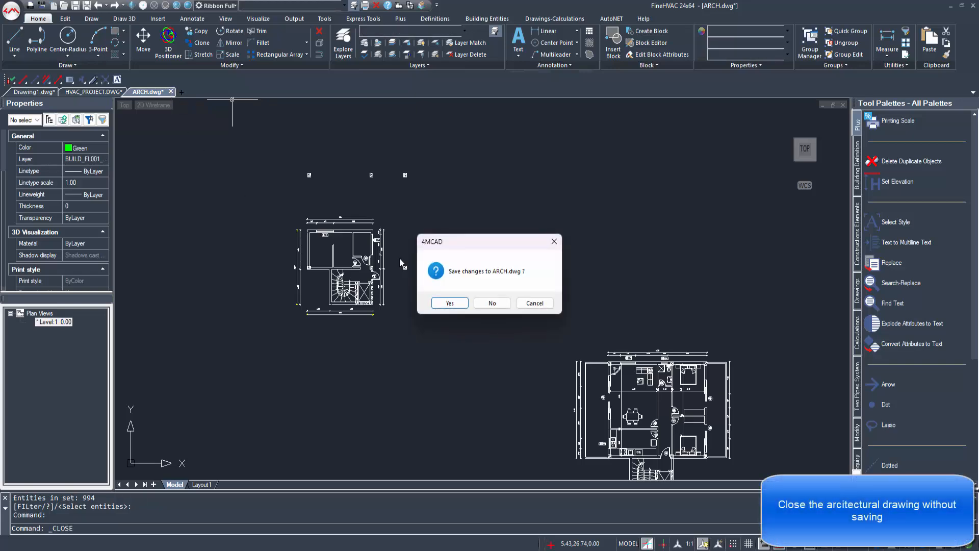
left_click(493, 303)
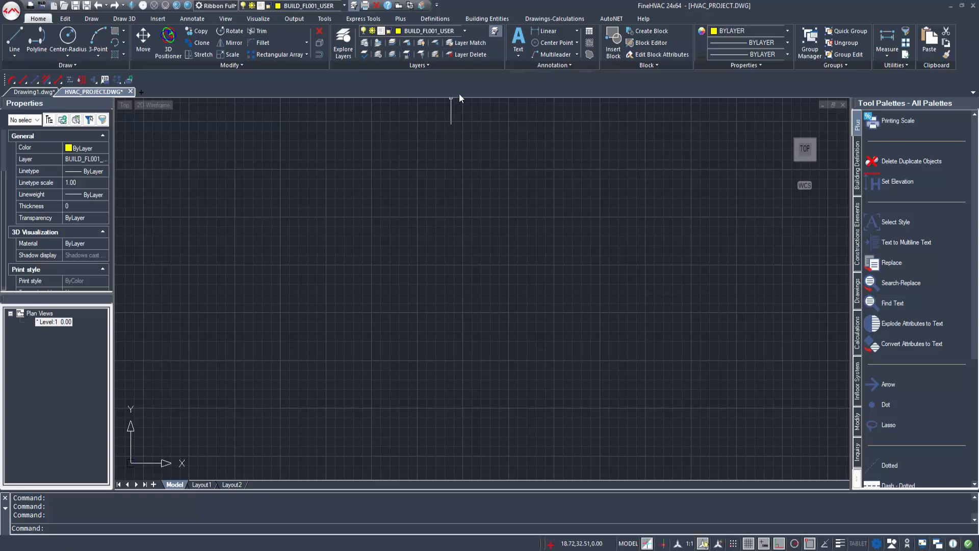
Step: Name Level 1 Ground Floor and assign it the New block FL01.dwg drawing
left_click(435, 19)
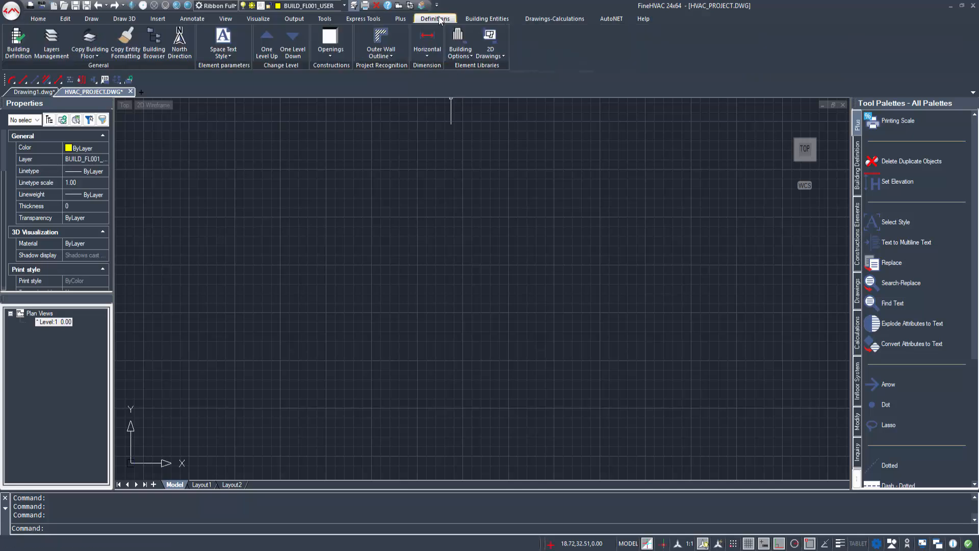
left_click(15, 42)
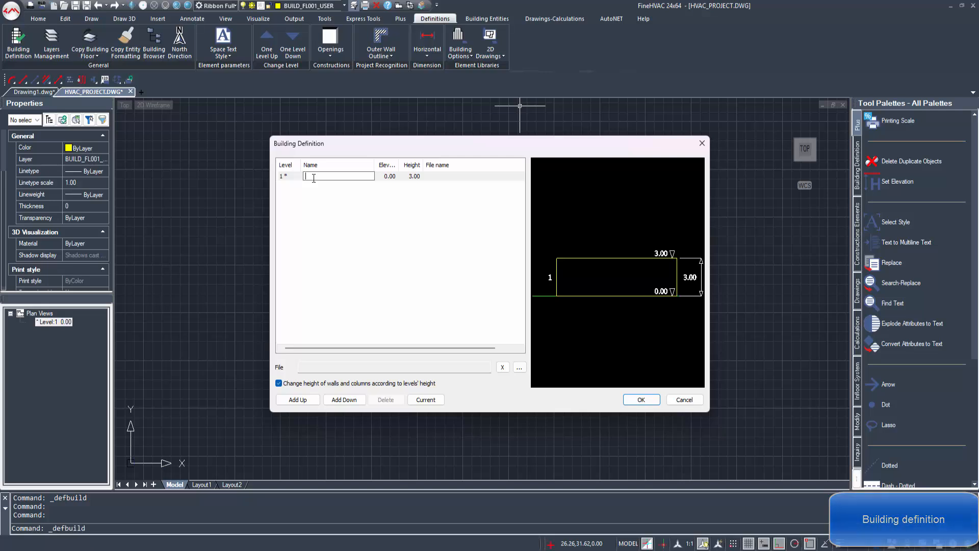
type("Ground Floor")
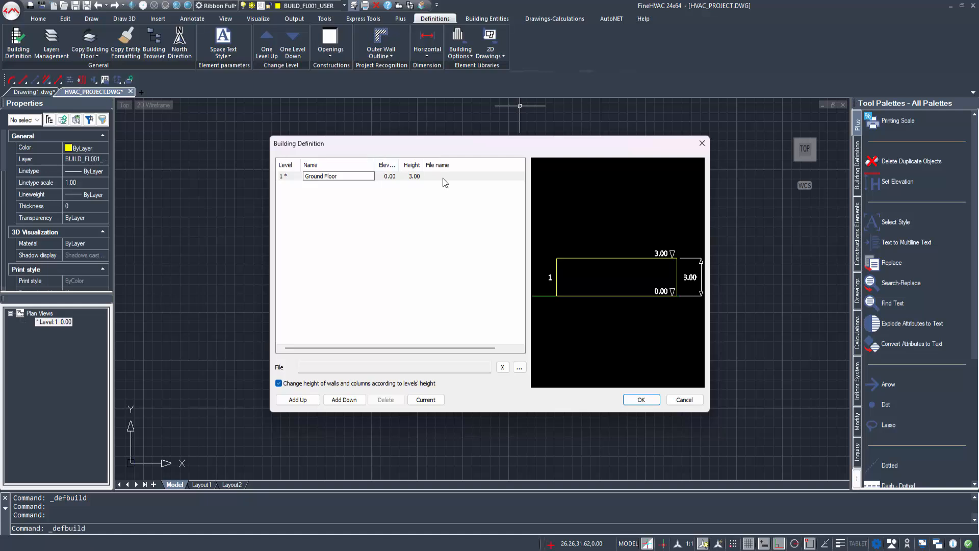
left_click(464, 183)
double_click(461, 177)
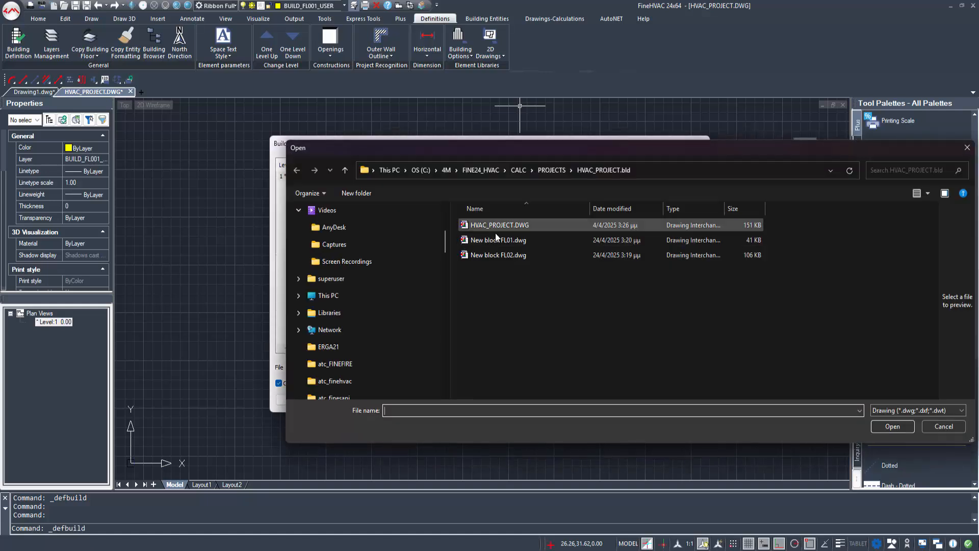
left_click(893, 425)
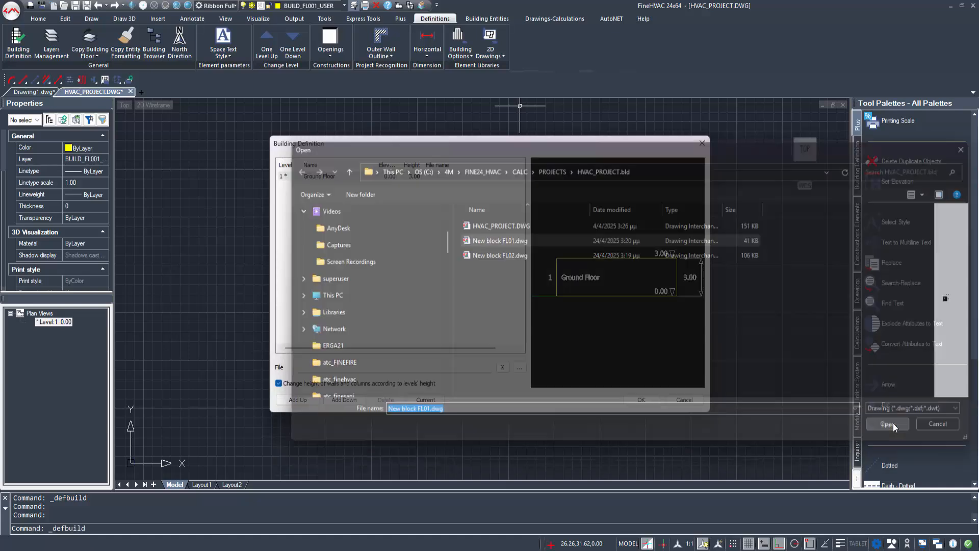
Step: Add Level 2, 1st Floor at 3.00, linked to New block FL02.dwg
left_click(297, 399)
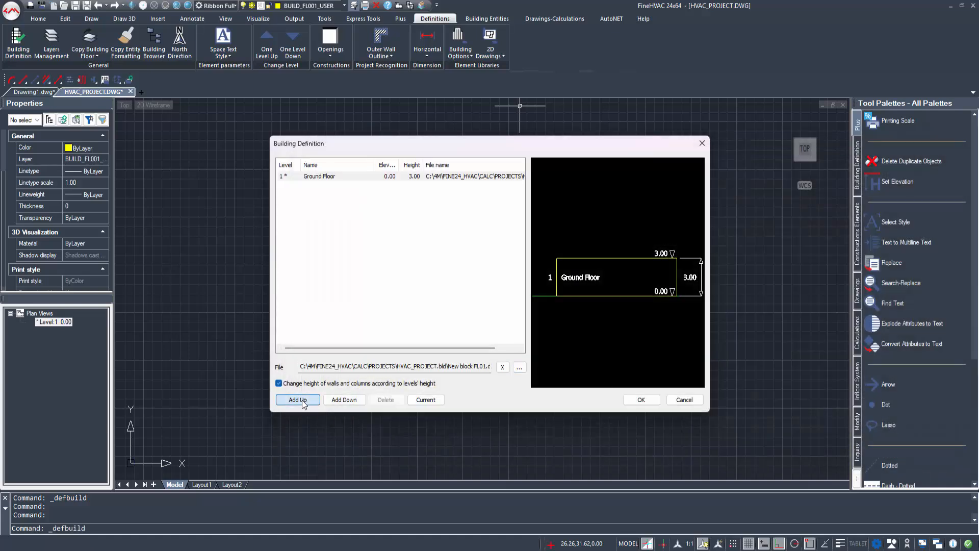
left_click(312, 177)
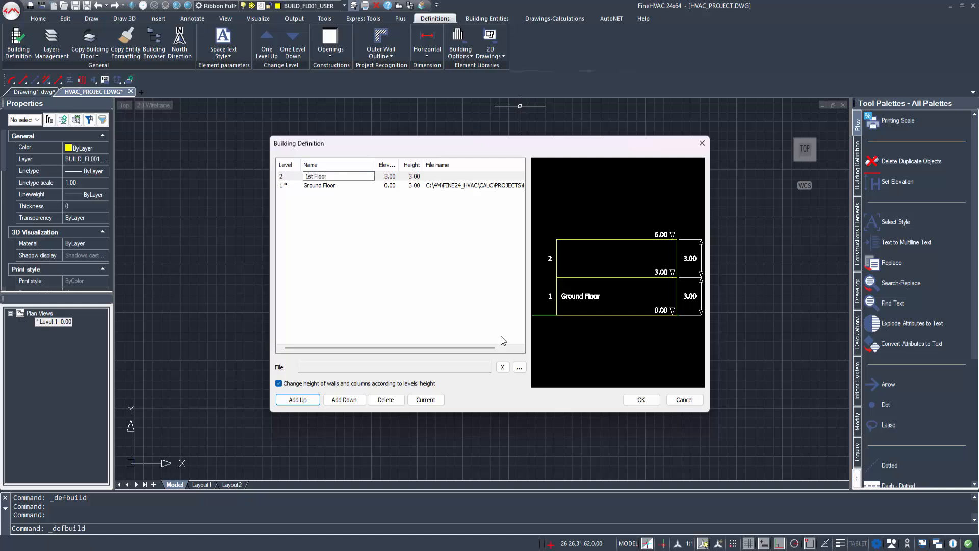
left_click(519, 368)
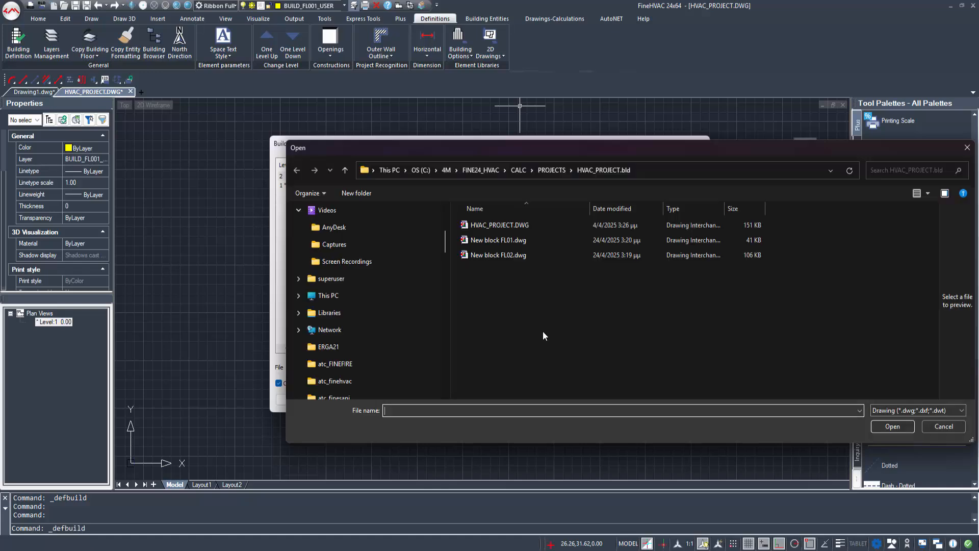
left_click(502, 255)
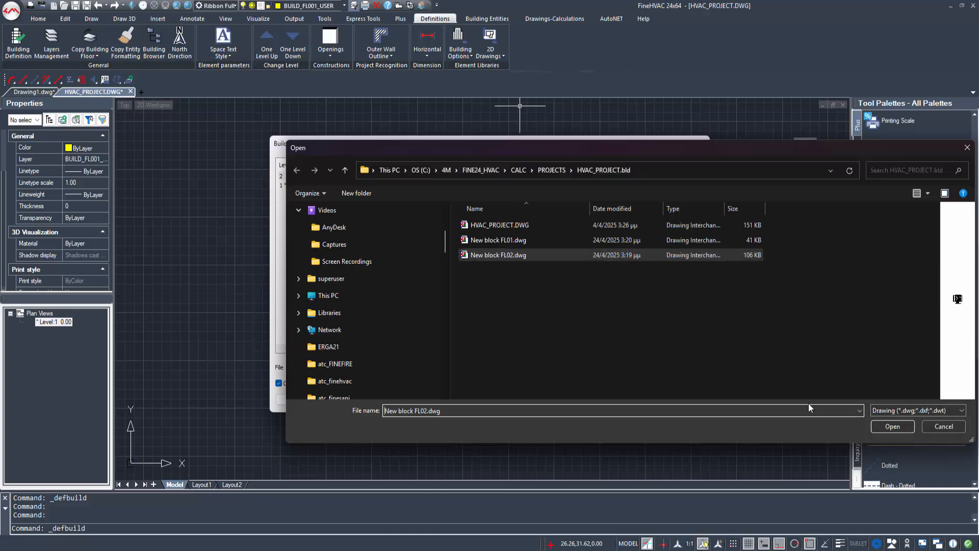
left_click(891, 425)
left_click(629, 402)
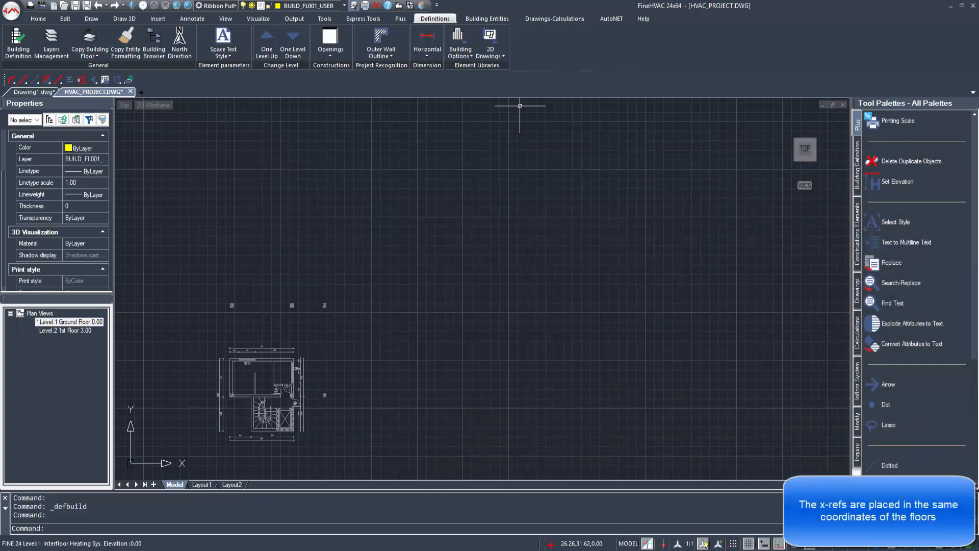
scroll(352, 332, "up", 4)
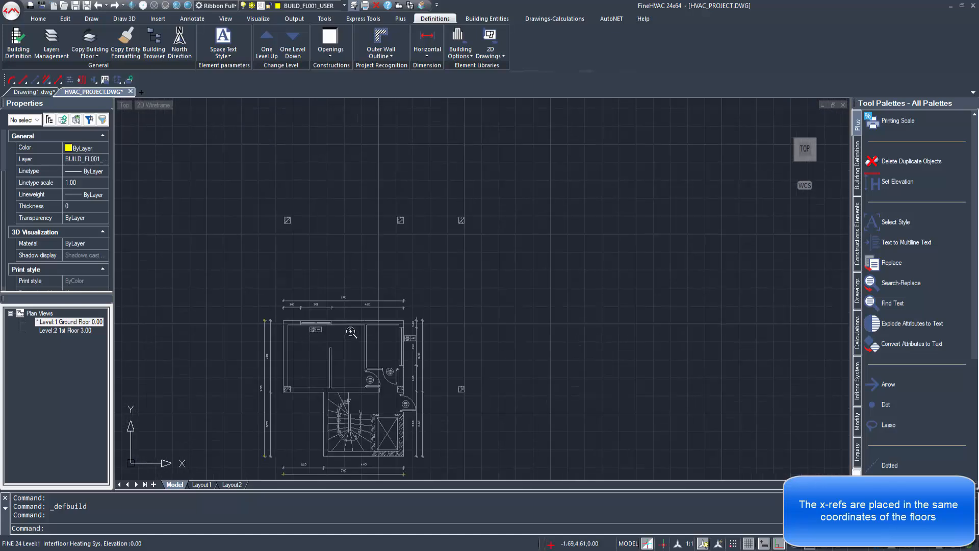
double_click(66, 331)
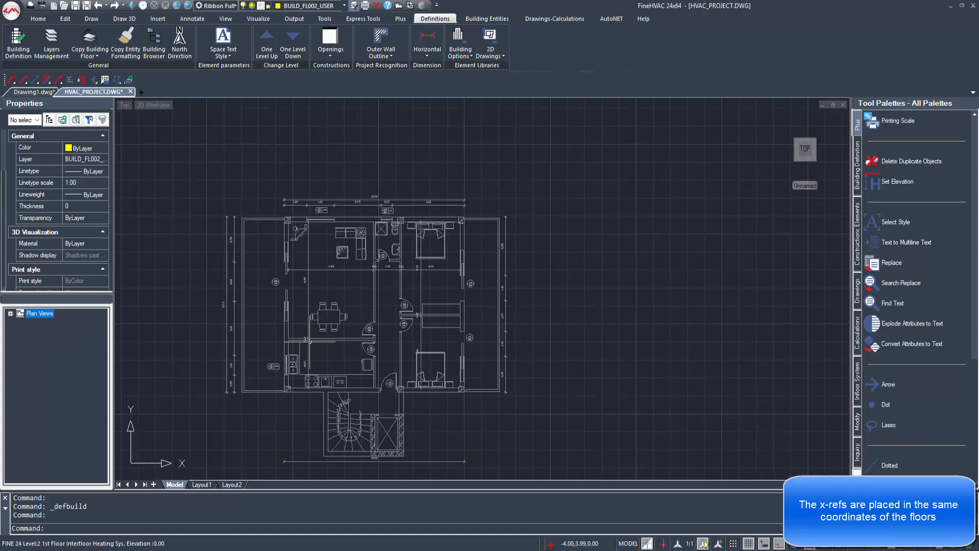
middle_click_drag(309, 342, 335, 351)
scroll(383, 301, "up", 1)
scroll(383, 308, "down", 1)
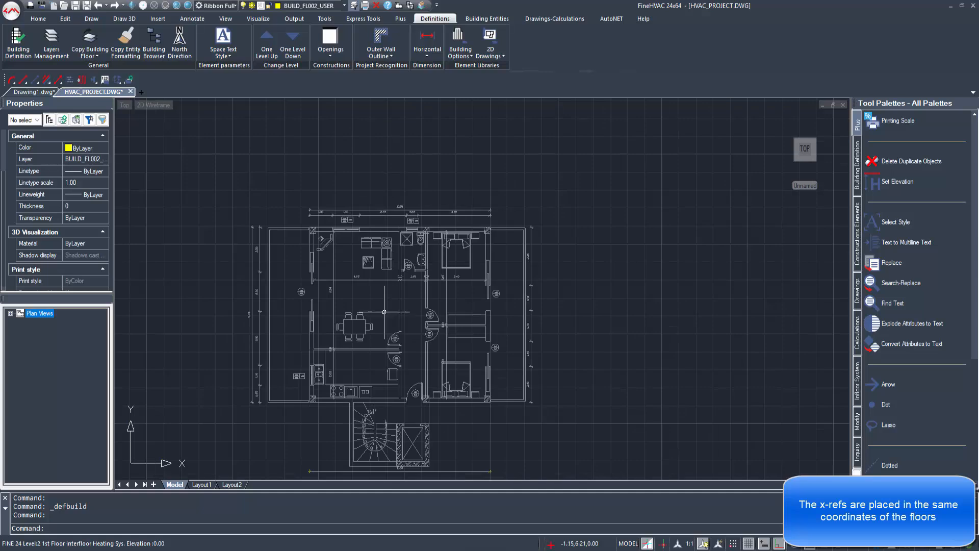
middle_click_drag(384, 311, 380, 297)
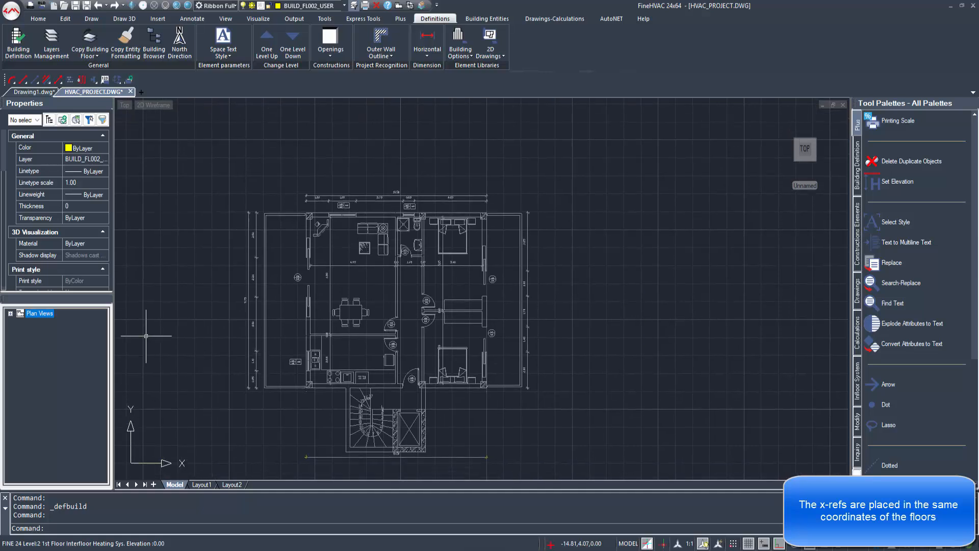
left_click(10, 313)
double_click(47, 324)
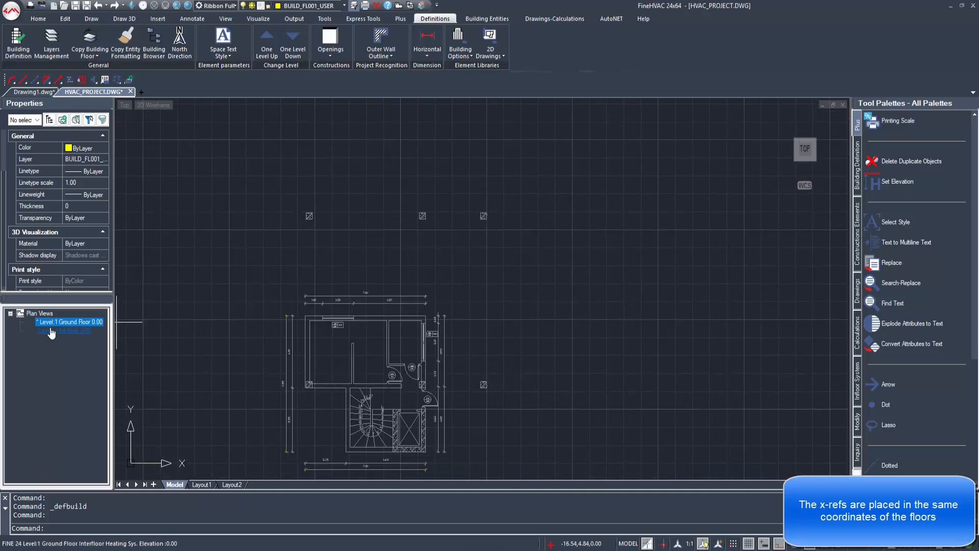
left_click(53, 332)
double_click(53, 331)
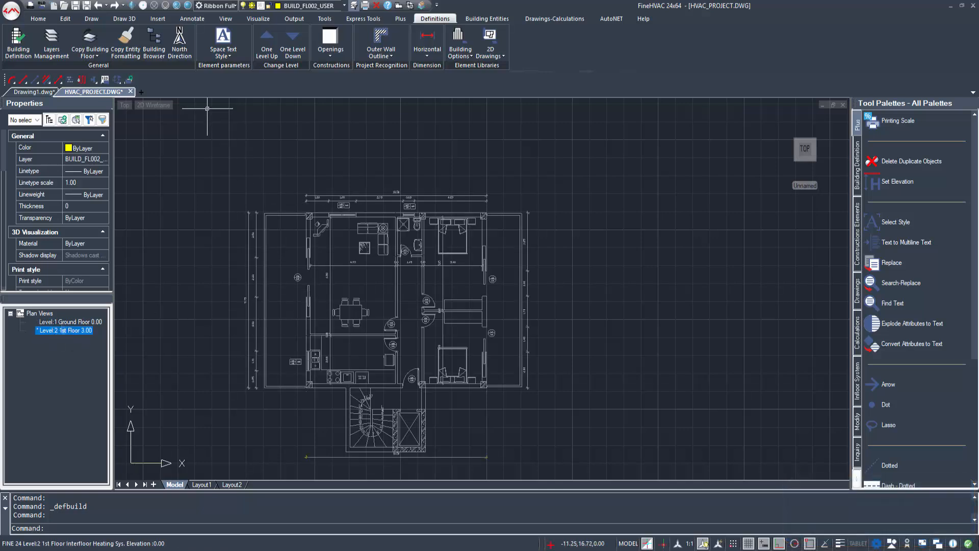
double_click(60, 322)
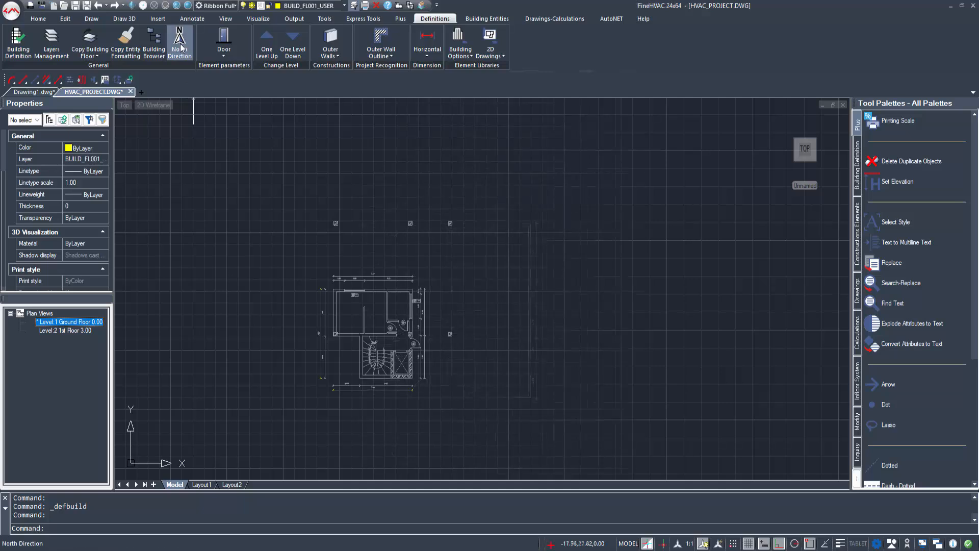
Step: Insert an upward-pointing north arrow at -12.83,2.50, left of the ground floor plan
left_click(180, 46)
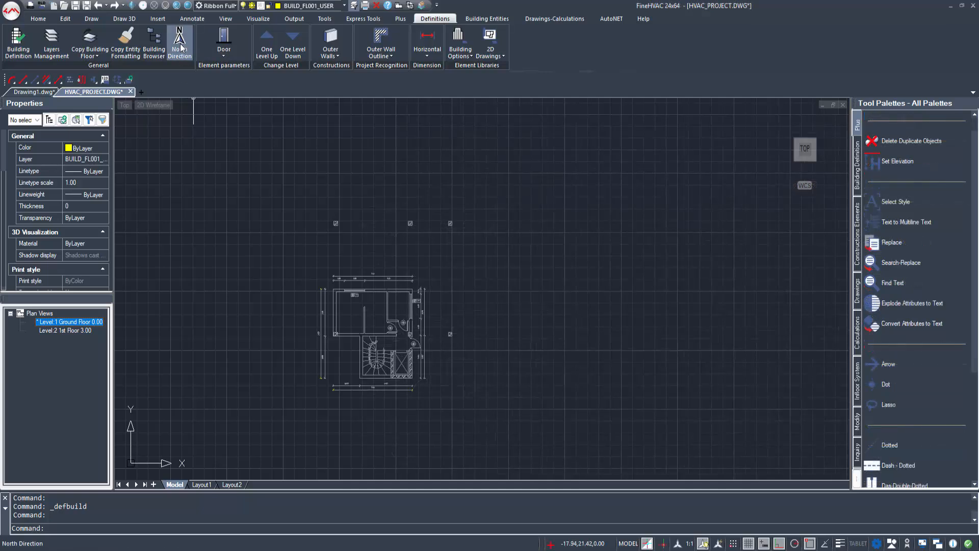
left_click(250, 321)
left_click(258, 259)
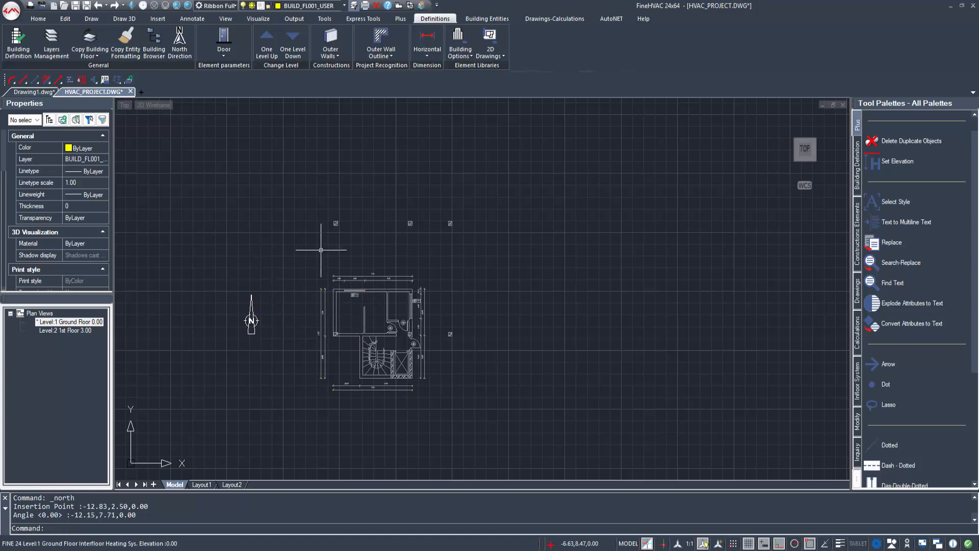
middle_click_drag(321, 250, 349, 289)
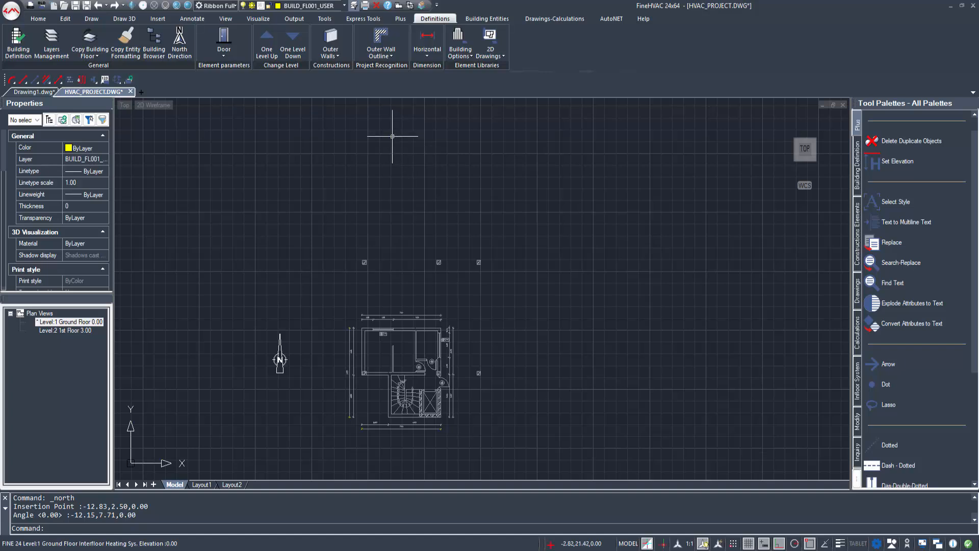
Step: Replace typical Outer Wall 5 with library type 'Exterior wall with 7 cm insulation'
left_click(333, 36)
left_click_drag(441, 156, 426, 127)
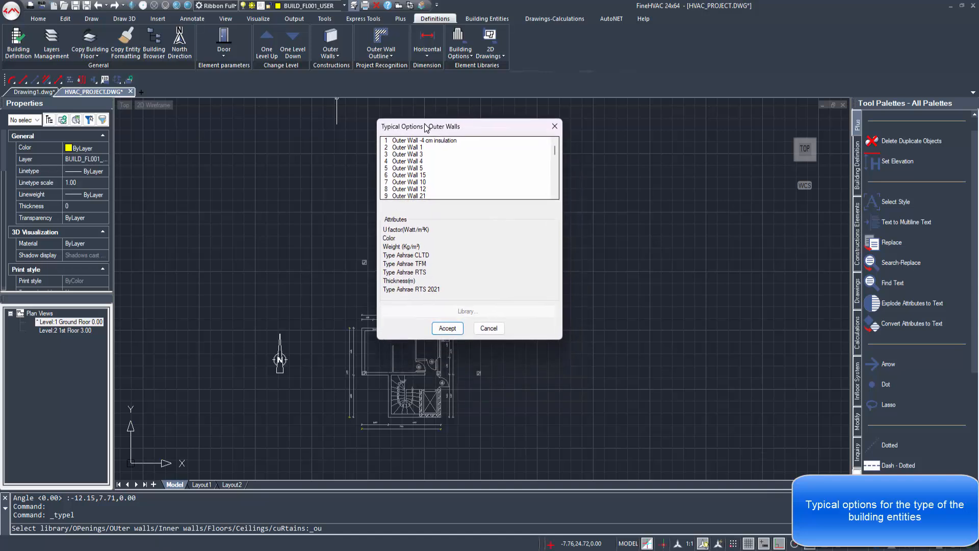
left_click(411, 168)
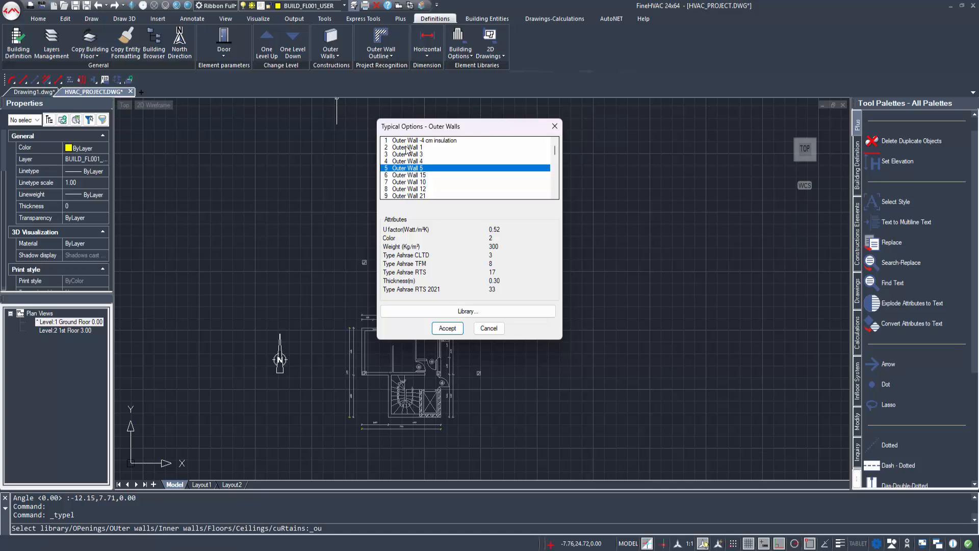
left_click(474, 311)
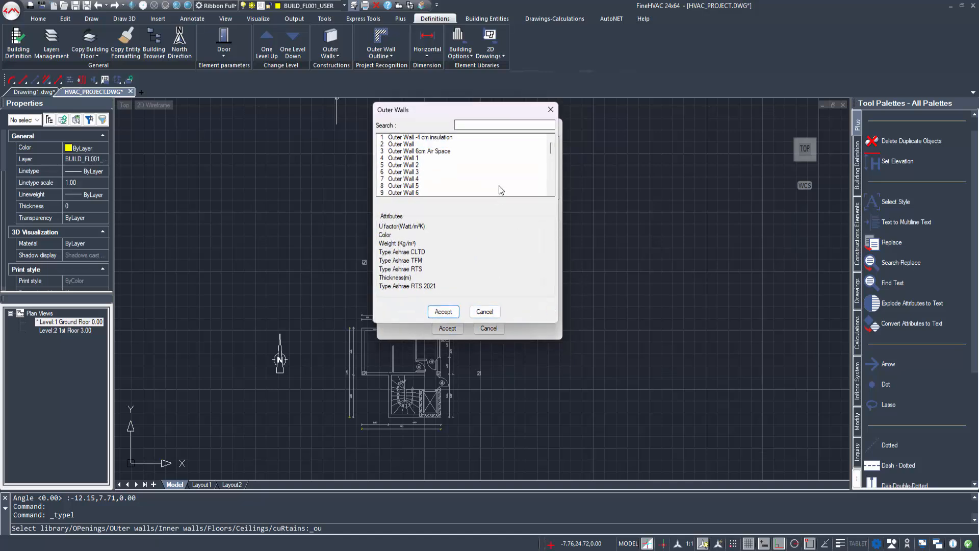
scroll(499, 176, "down", 8)
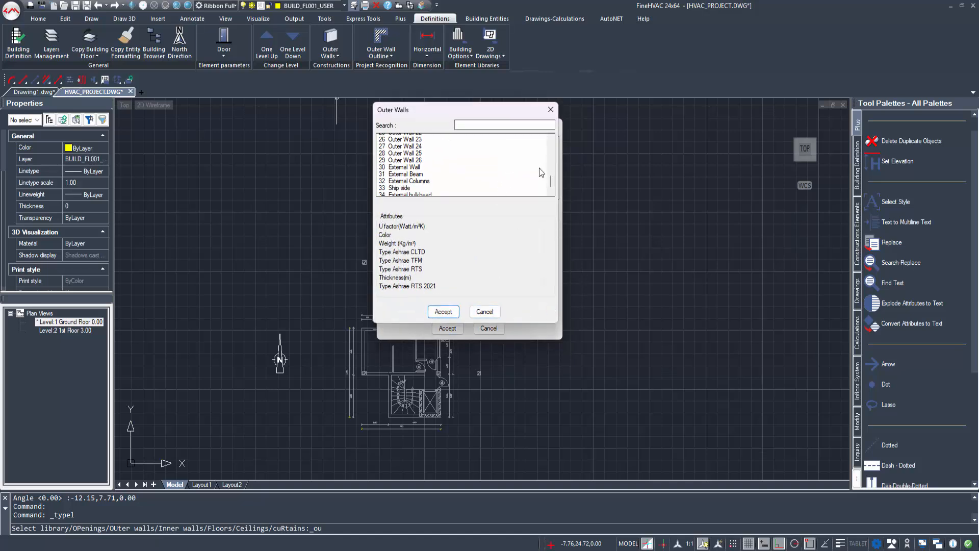
scroll(540, 167, "down", 1)
left_click(453, 187)
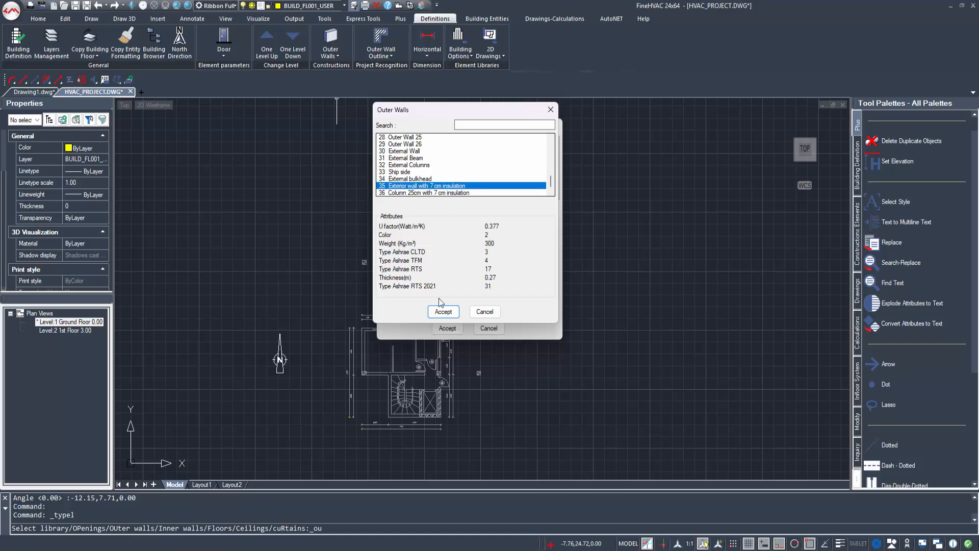
left_click(441, 312)
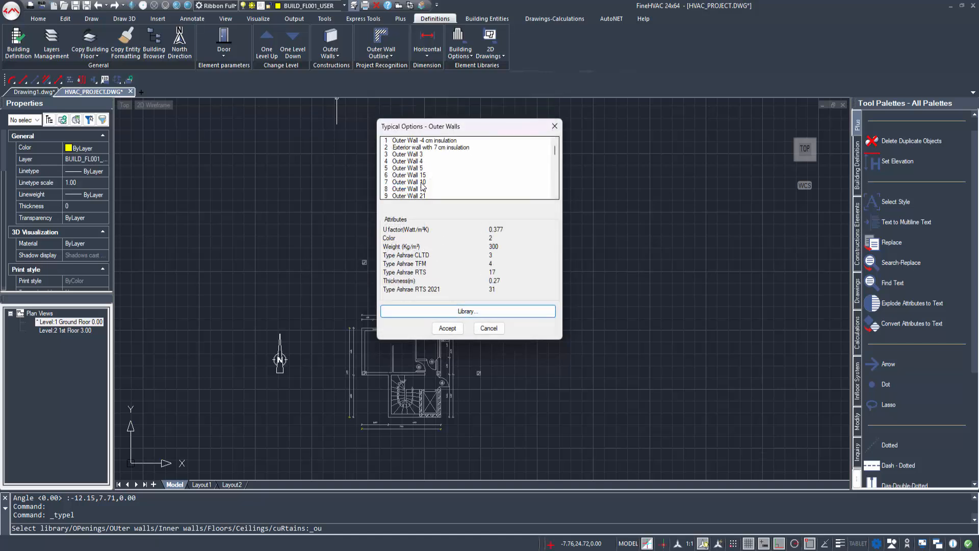
Step: Replace Outer Wall 10 with 'Column 25cm with 7 cm insulation' and accept the options
left_click(421, 184)
left_click(514, 311)
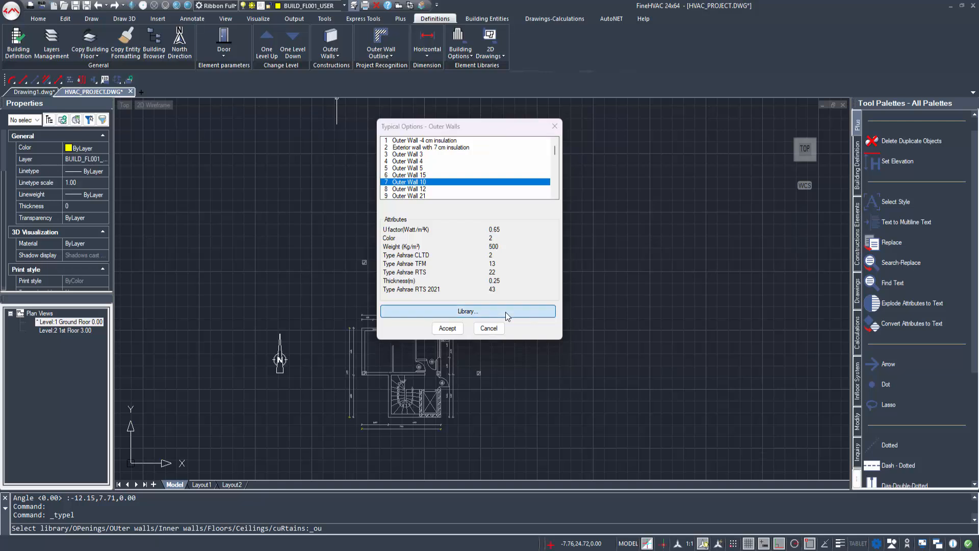
scroll(469, 164, "down", 8)
scroll(468, 167, "down", 1)
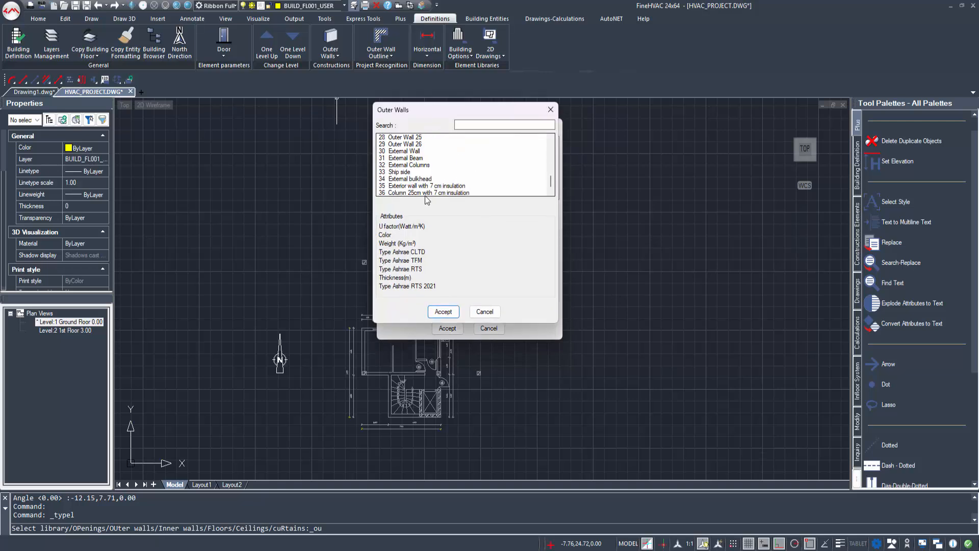
left_click(425, 193)
left_click(443, 311)
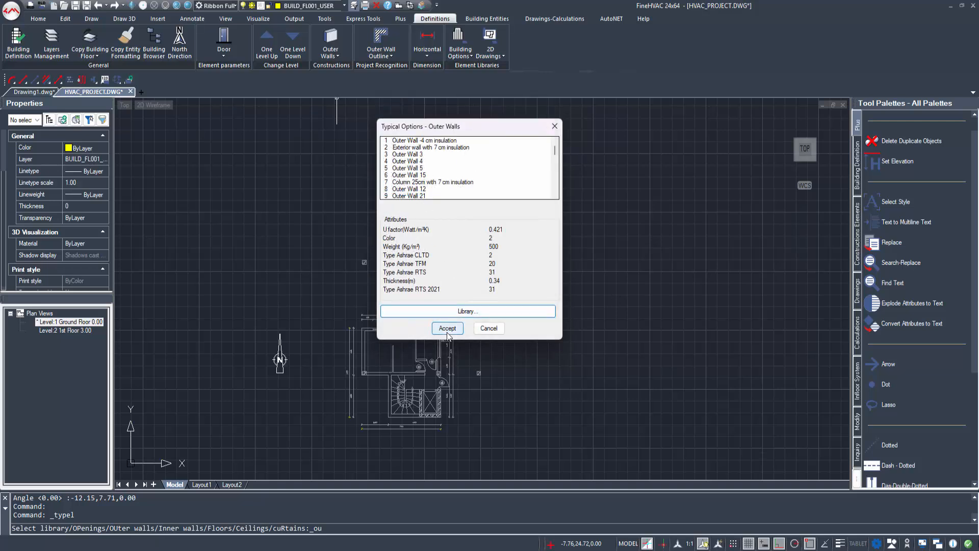
left_click(447, 328)
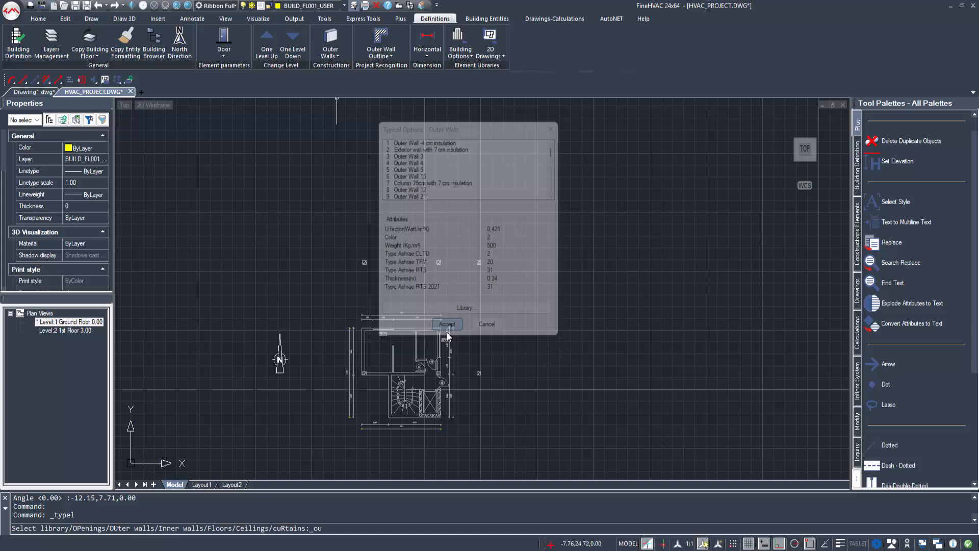
Step: Start the outer wall command with wall type W2, height 3.00 and thickness 0.25
left_click(494, 20)
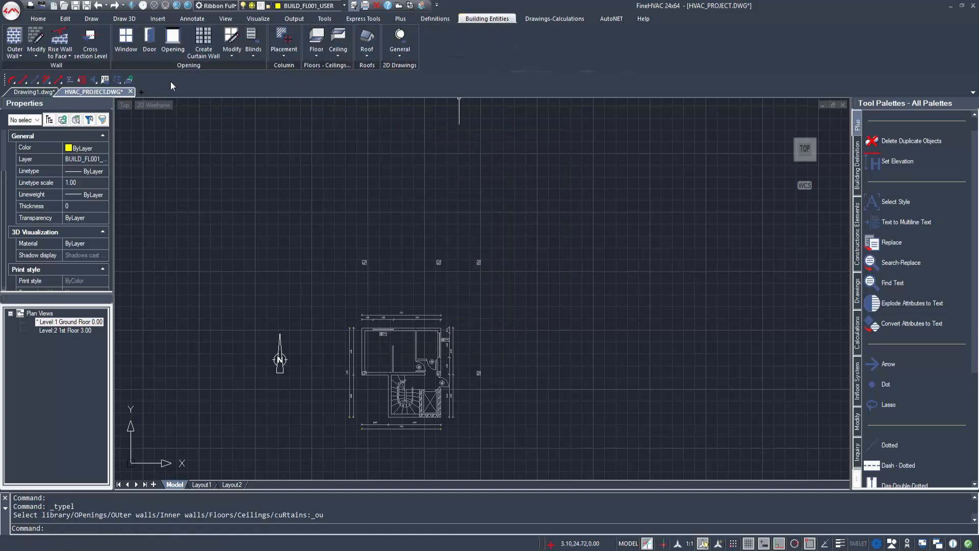
left_click(24, 43)
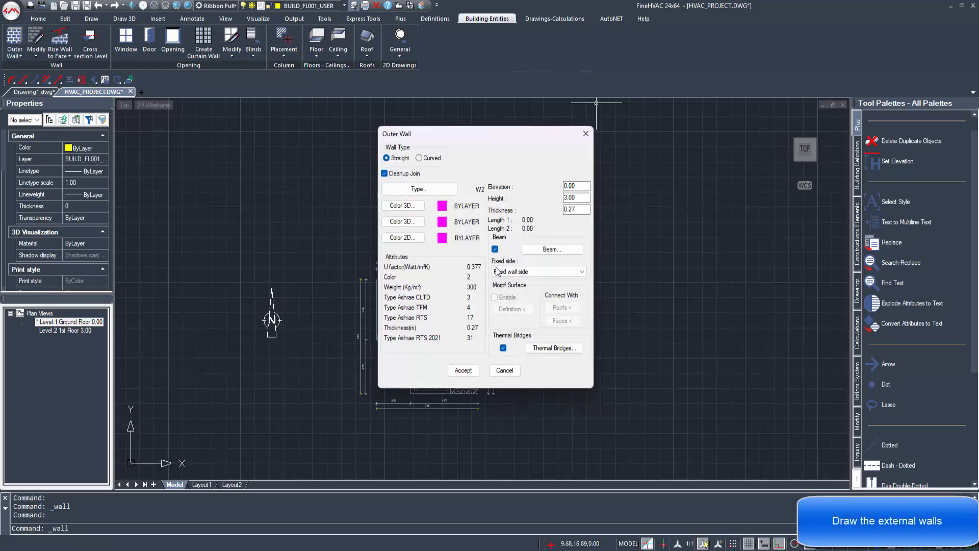
left_click(424, 190)
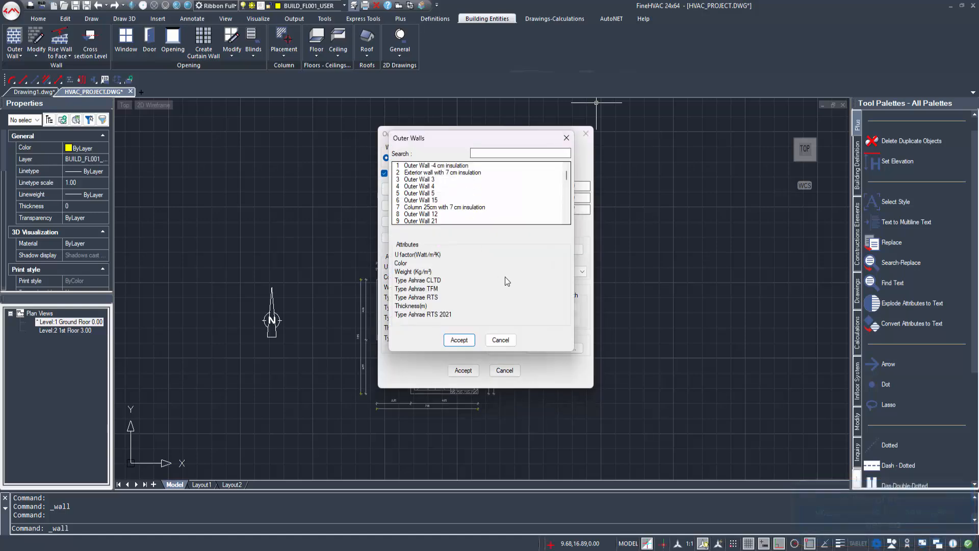
key("Escape")
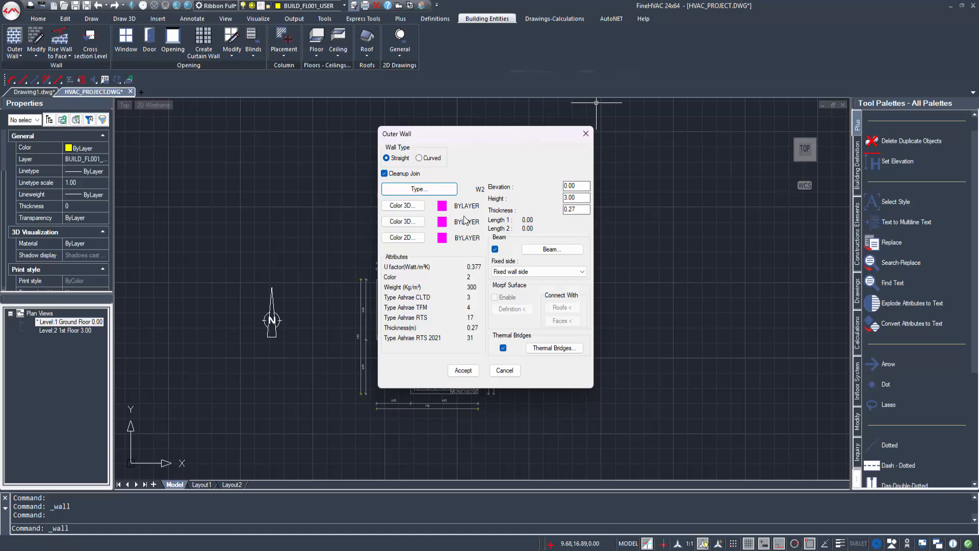
left_click(578, 210)
Step: Enable a beam on the outer wall, using W1 as the beam's wall type
left_click(567, 250)
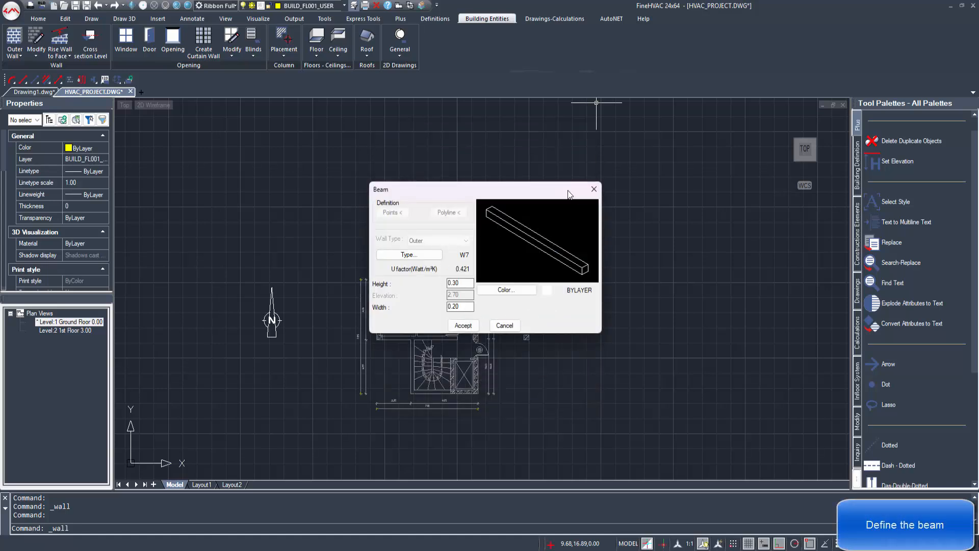
left_click(427, 255)
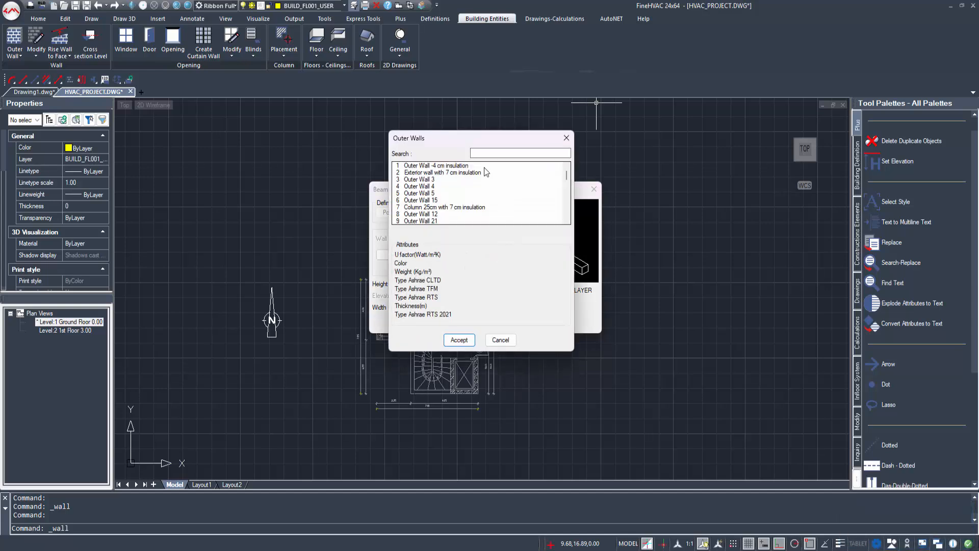
left_click(468, 342)
left_click(463, 283)
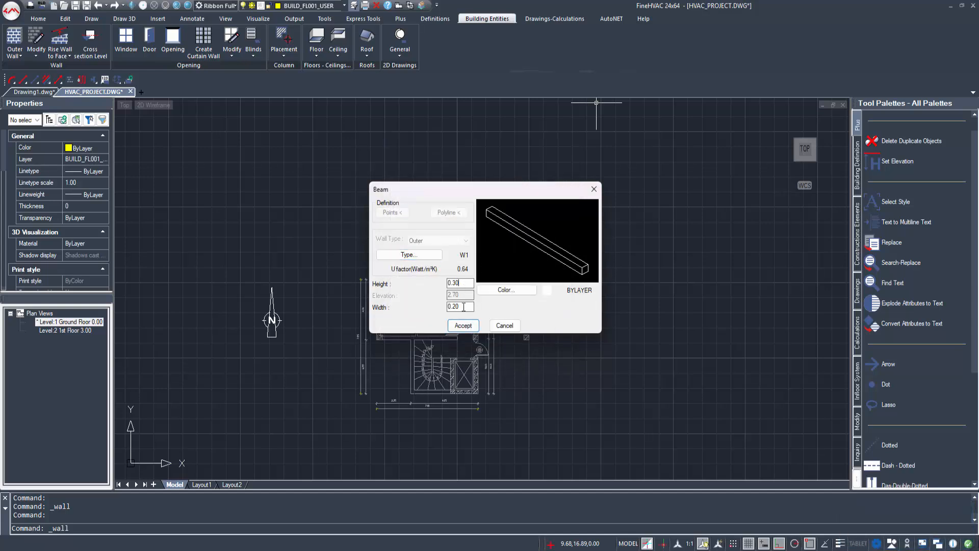
left_click(463, 325)
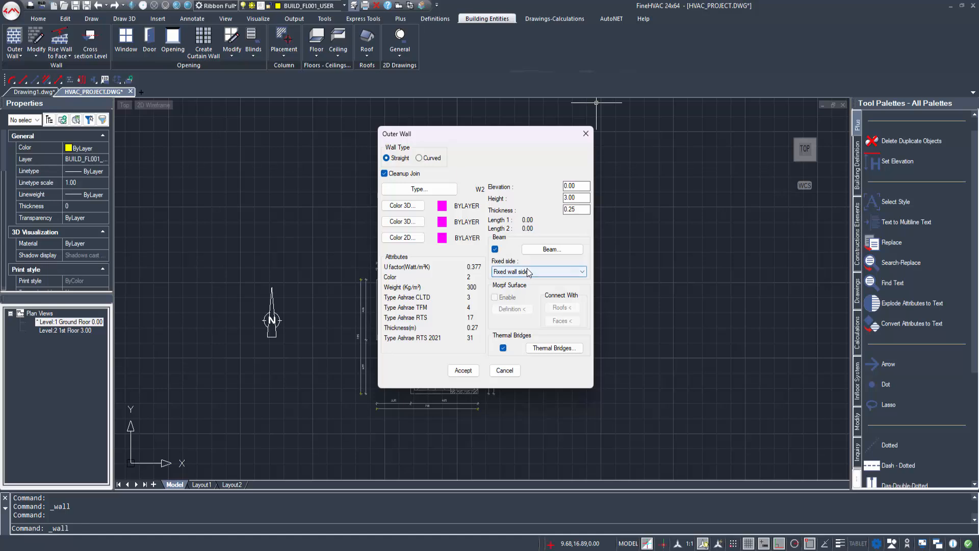
Step: Set the wall's Up thermal bridge second surface to roof C1
left_click(534, 350)
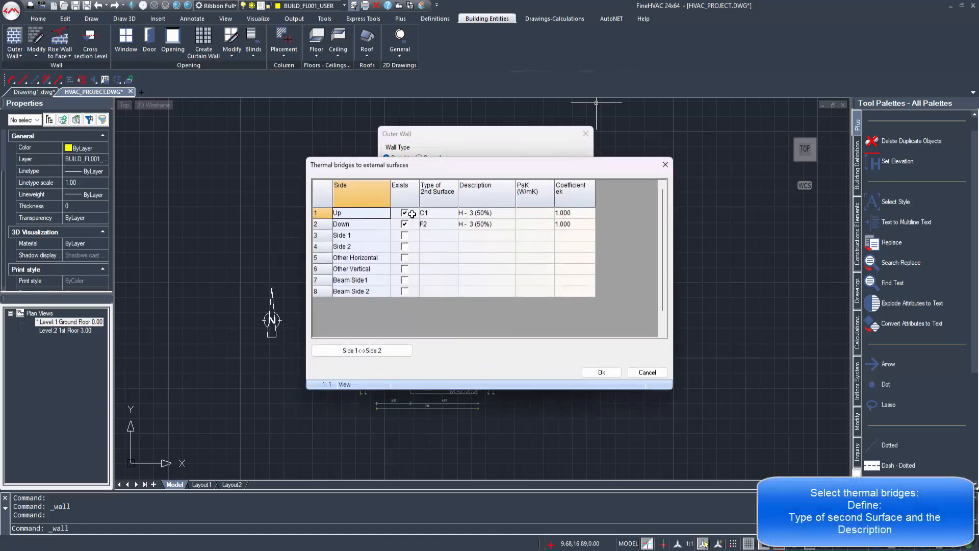
left_click(438, 213)
left_click(449, 213)
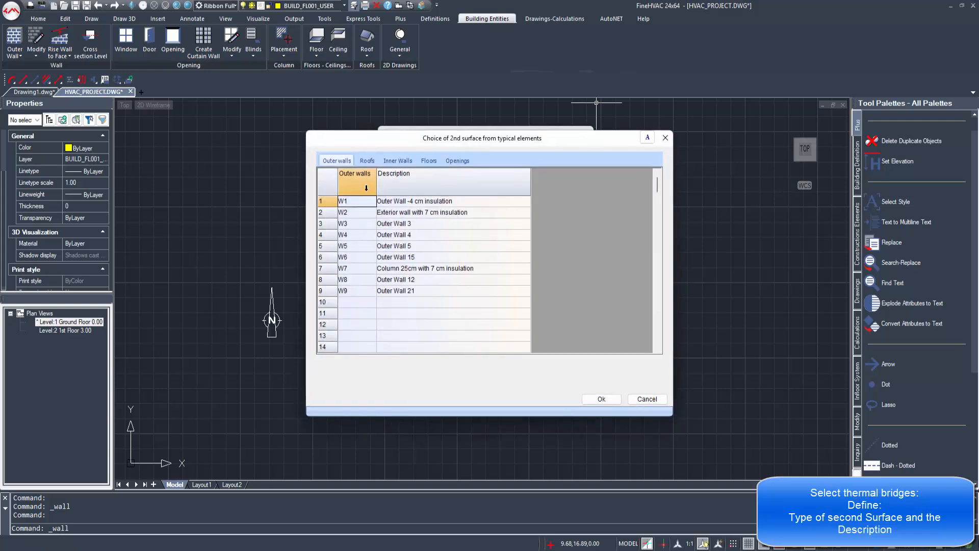
left_click(369, 162)
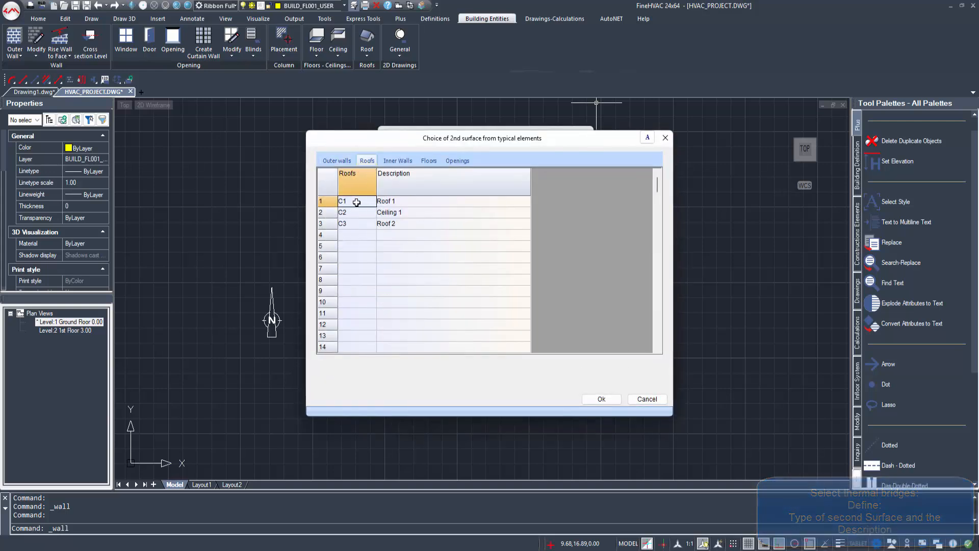
left_click(595, 401)
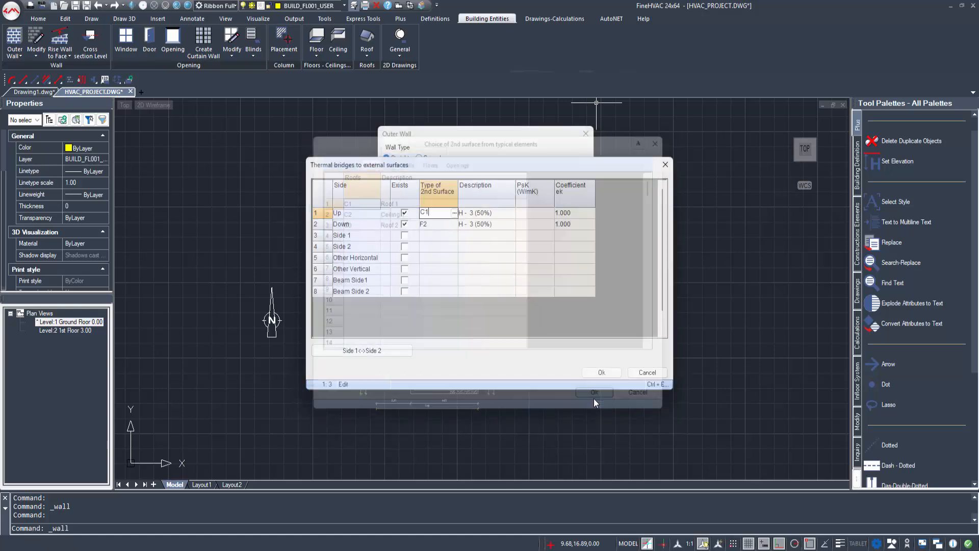
Step: Describe the Up bridge as H - 3 (50%) from the intermediate-floor catalogue and confirm the wall settings
left_click(489, 215)
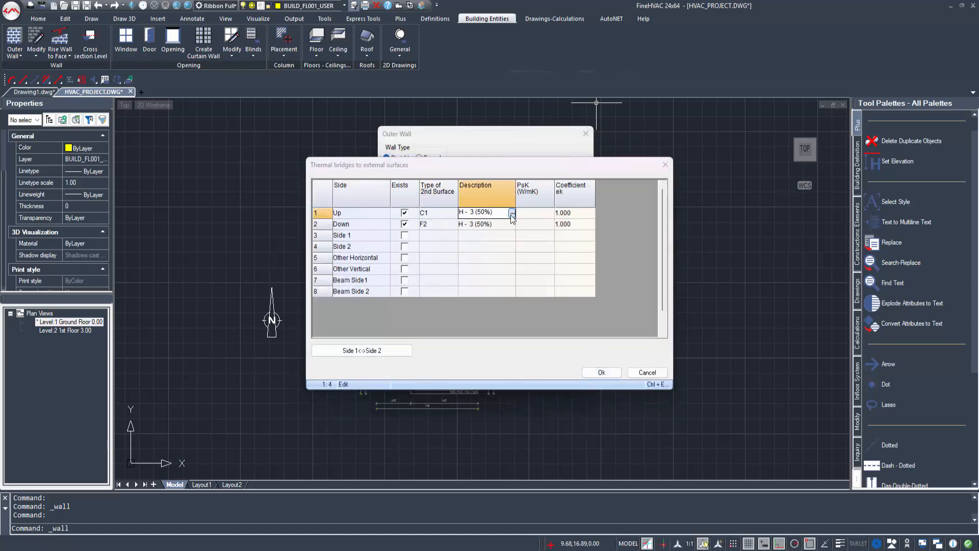
left_click(510, 215)
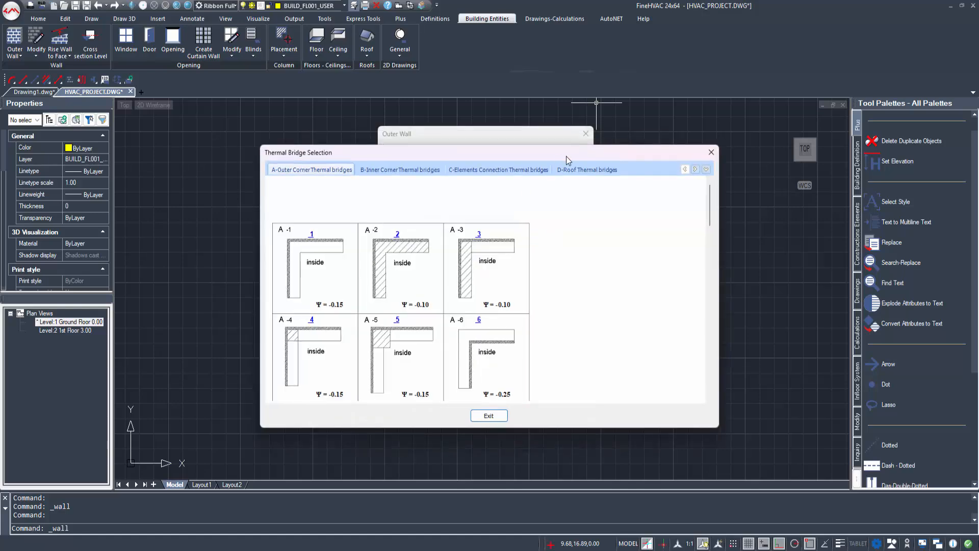
left_click_drag(585, 148, 588, 141)
left_click(709, 164)
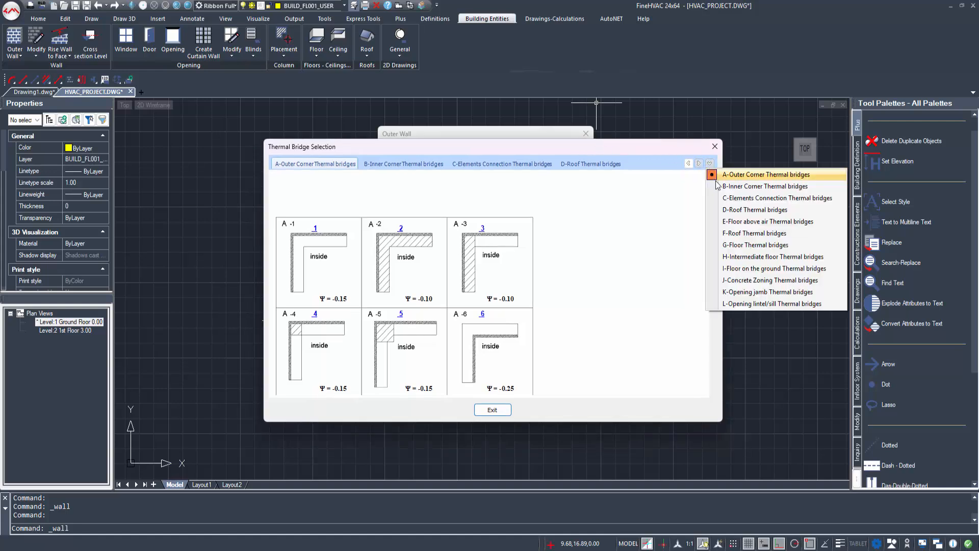
left_click(748, 257)
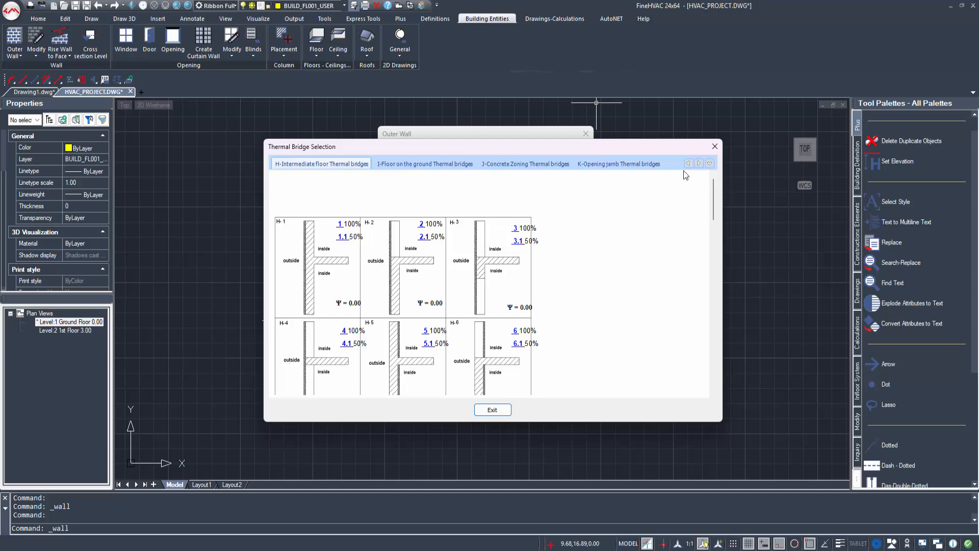
left_click(498, 408)
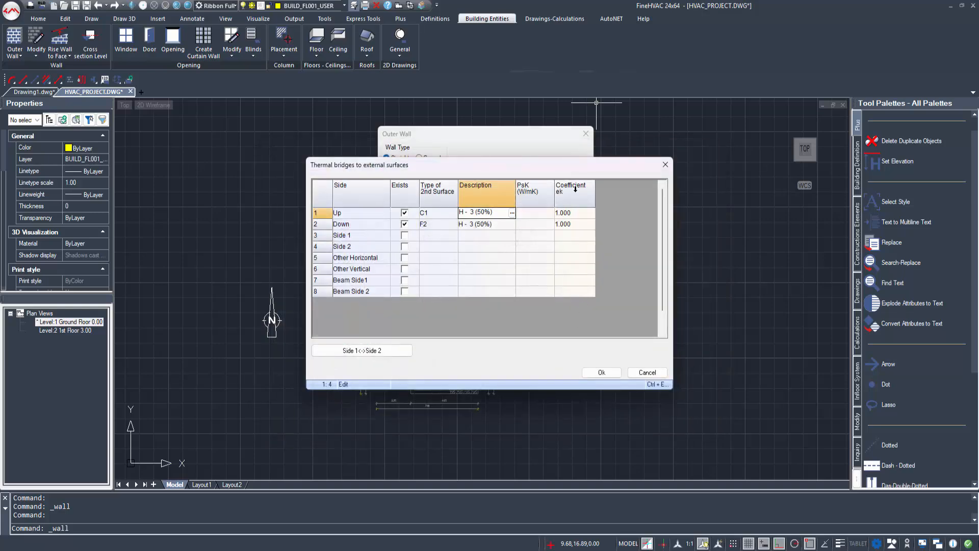
left_click(686, 353)
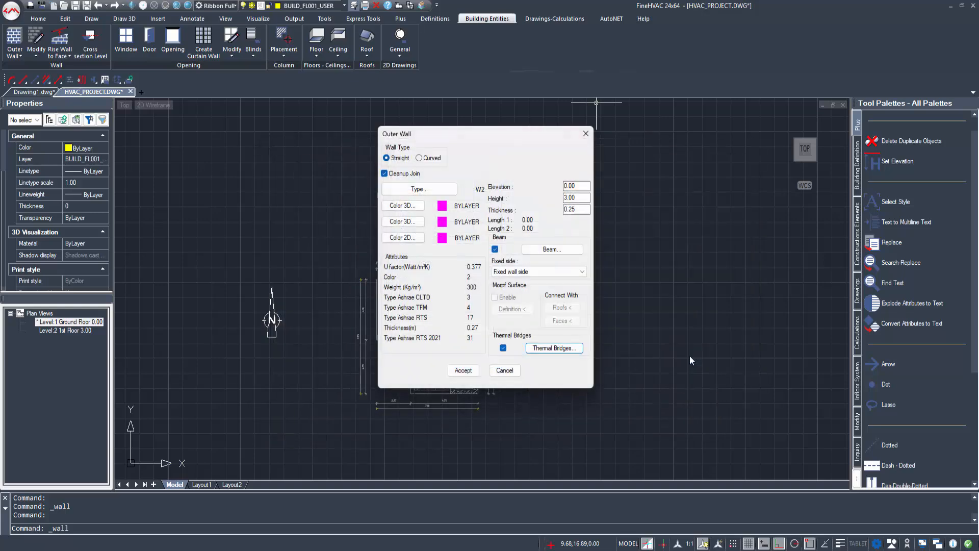
Step: Start the outer walls at the stair corner, running along the lower-left, left and top edges
left_click(468, 373)
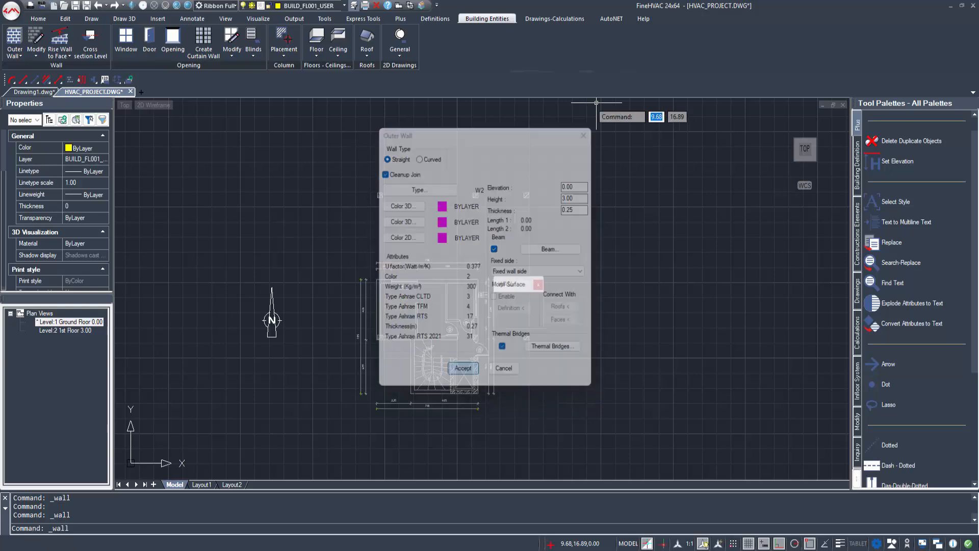
scroll(415, 348, "up", 4)
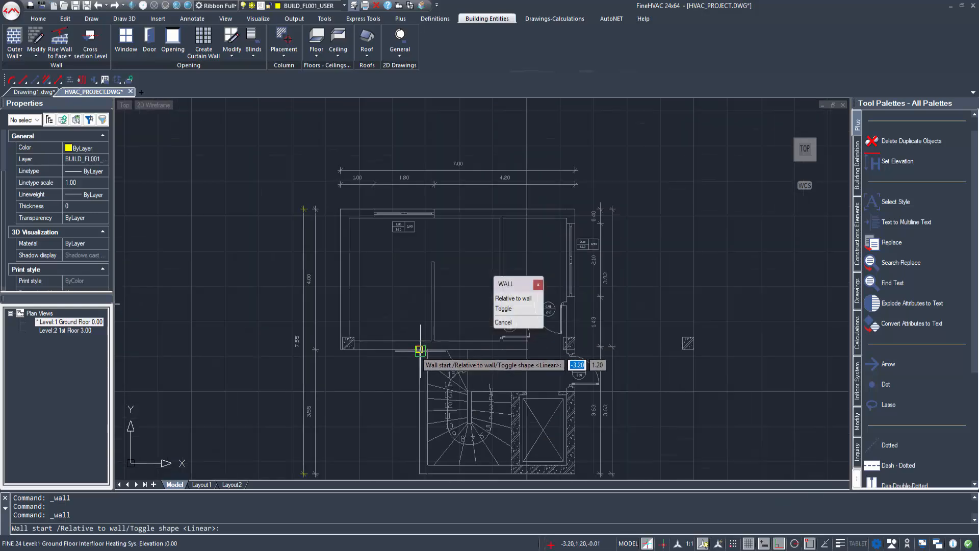
left_click(415, 349)
left_click(339, 350)
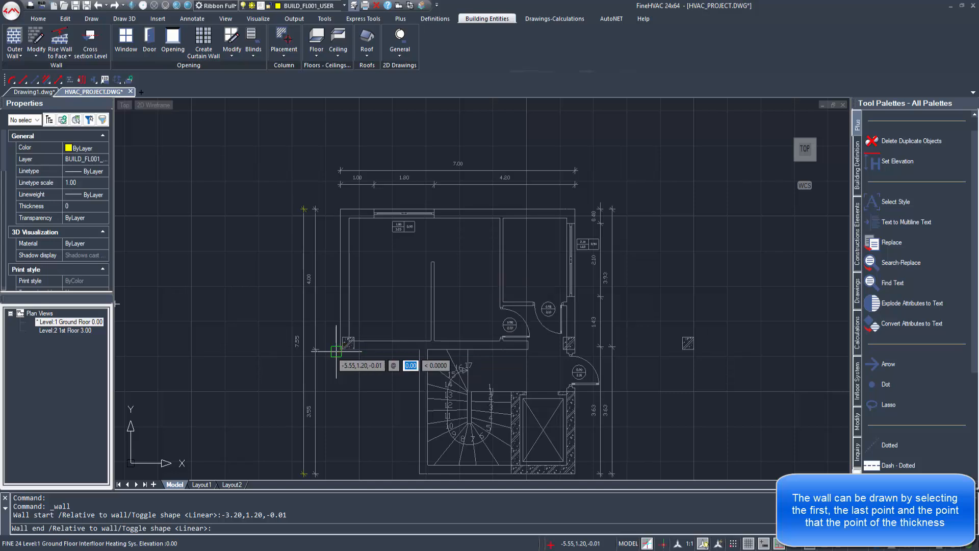
left_click(387, 277)
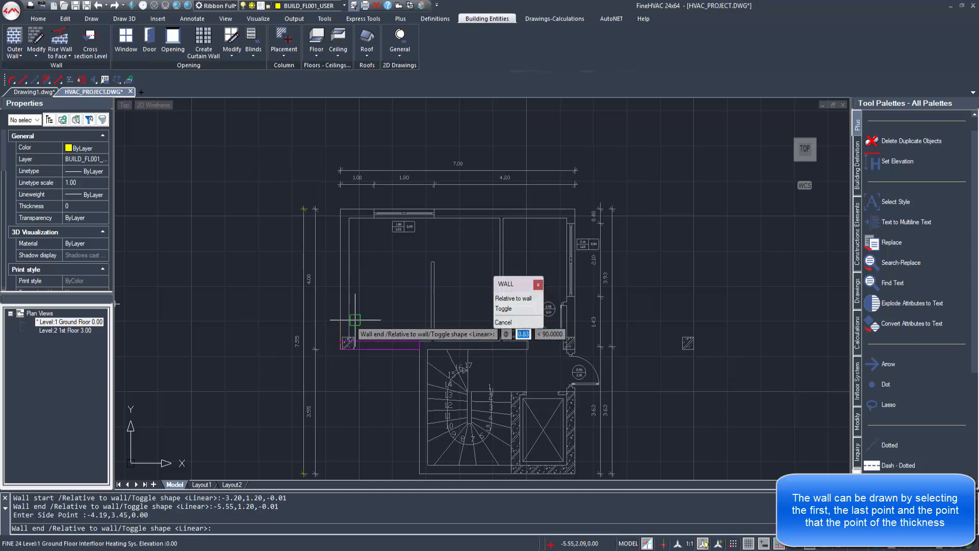
left_click(338, 207)
left_click(389, 268)
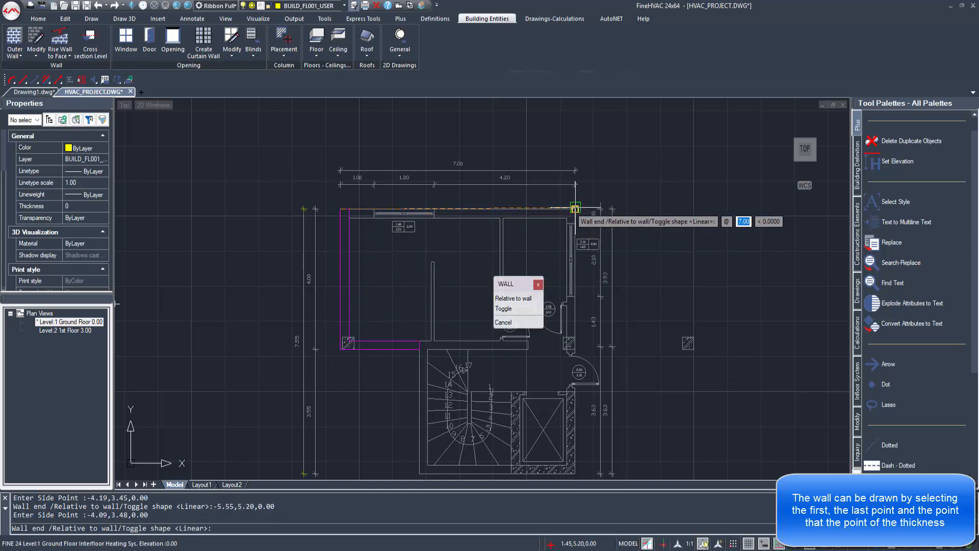
left_click(574, 209)
left_click(538, 244)
Step: Continue the outer walls down the right side and along the bottom, closing at the stair corner
middle_click_drag(576, 392, 594, 313)
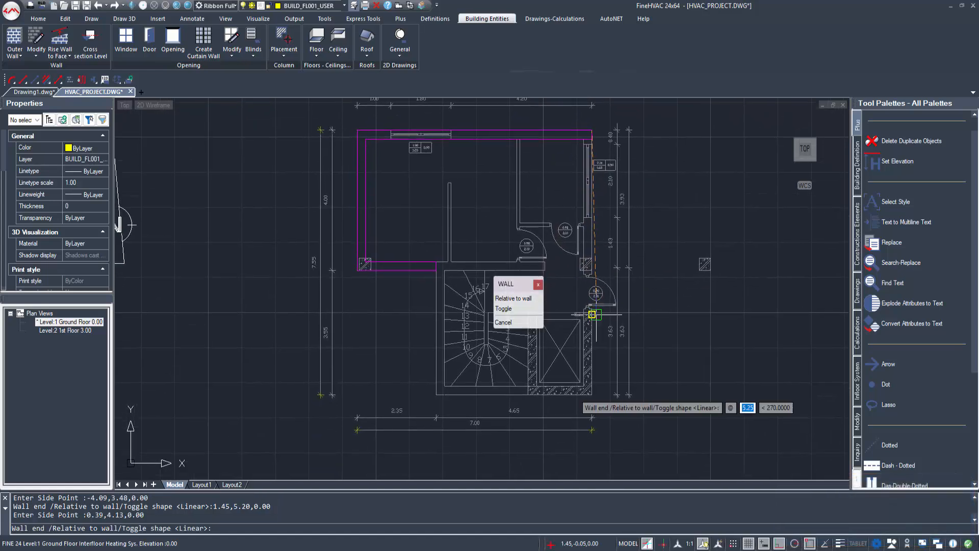
left_click(593, 393)
left_click(427, 373)
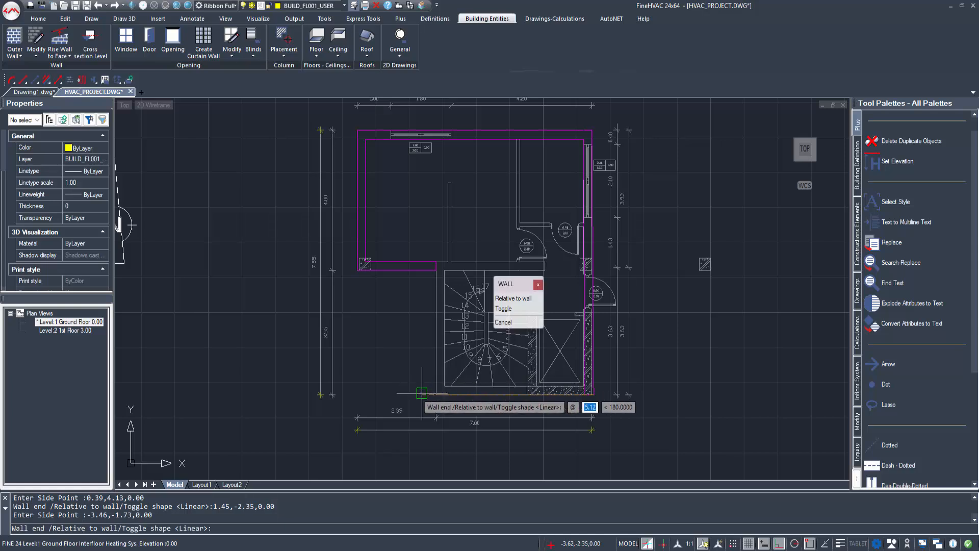
left_click(436, 393)
left_click(445, 282)
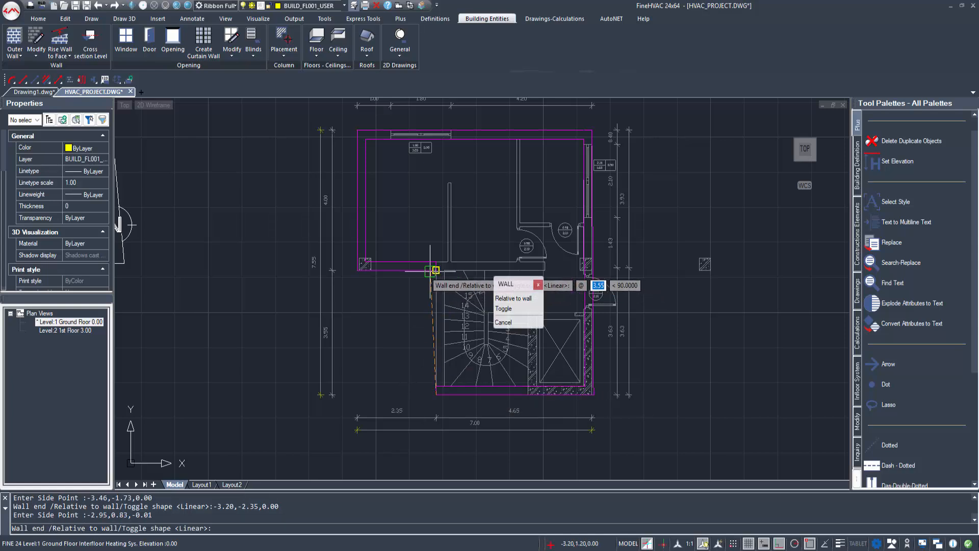
left_click(444, 269)
left_click(624, 303)
Step: Switch to inner walls and draw the first vertical partition in the upper room
left_click(504, 322)
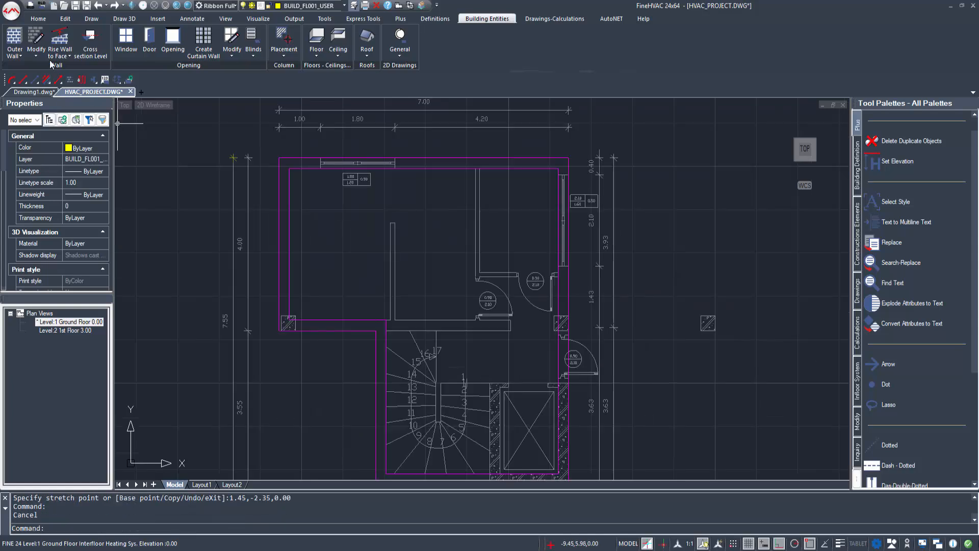
left_click(21, 54)
left_click(32, 101)
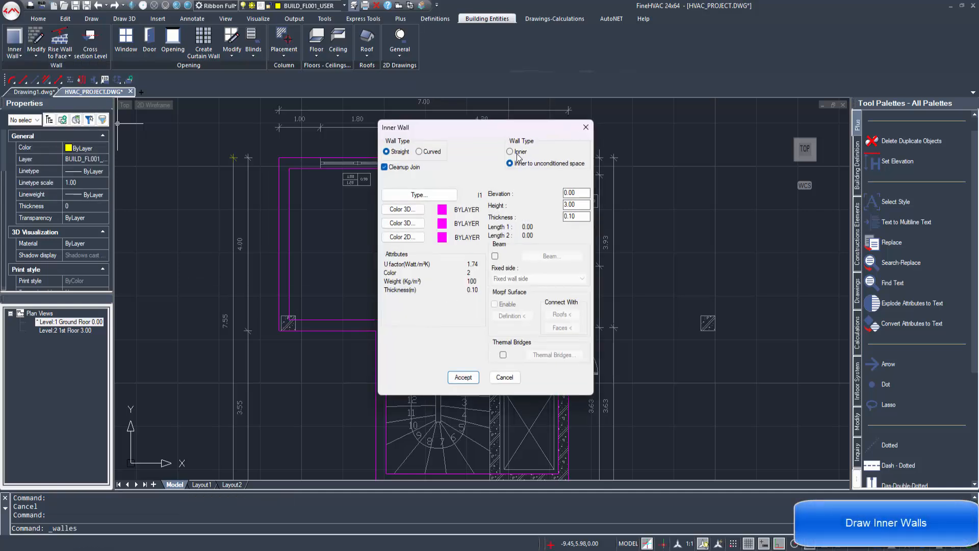
left_click(462, 377)
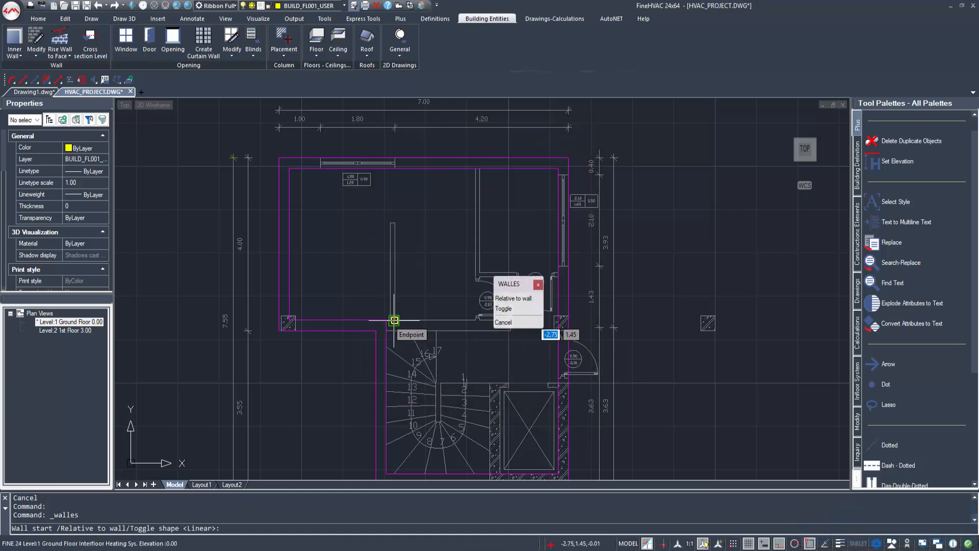
left_click(395, 320)
left_click(396, 224)
left_click(306, 244)
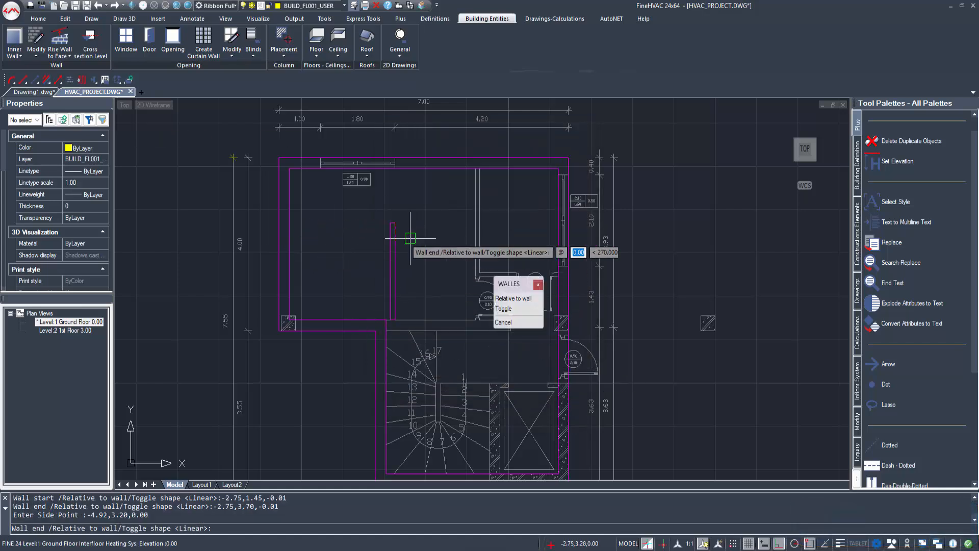
key("Escape")
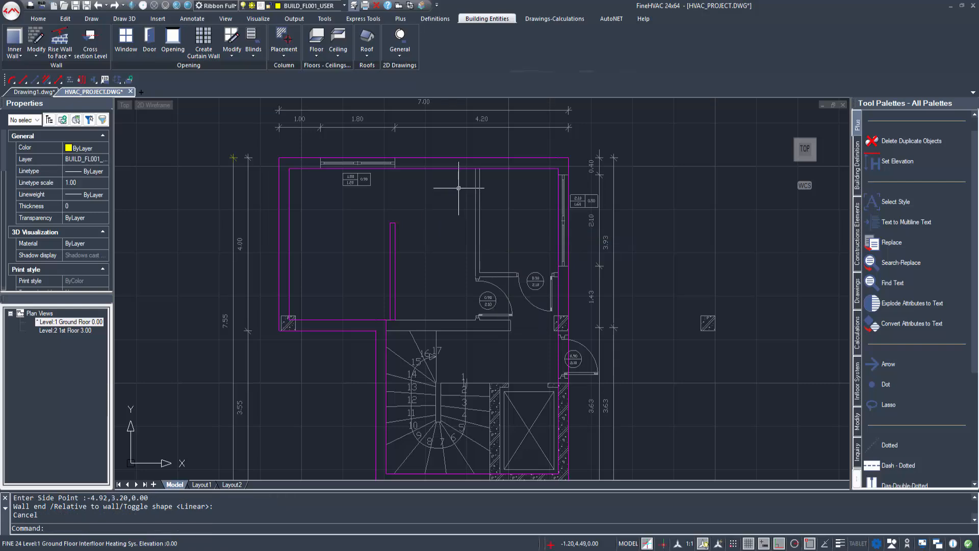
Step: Draw a second inner partition from the room's top down to just above the door
left_click(14, 43)
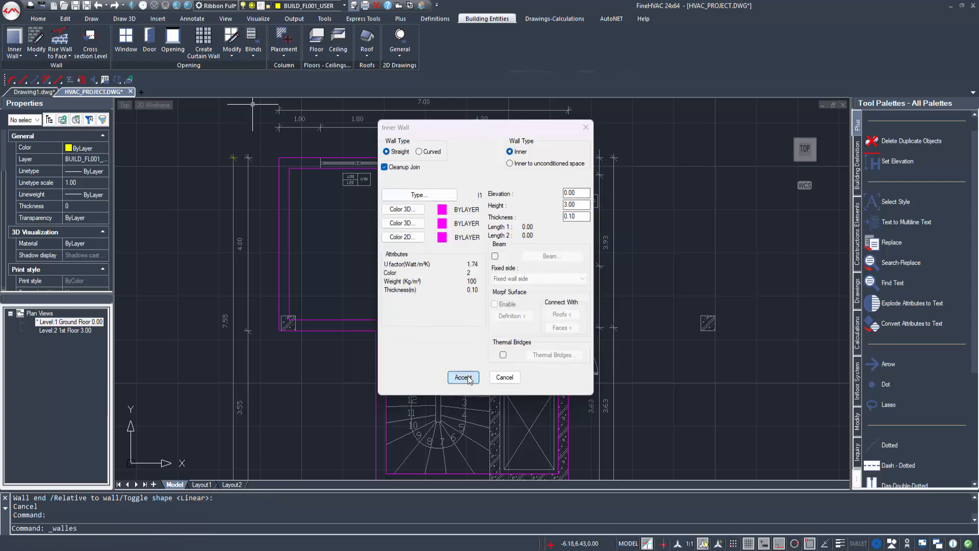
left_click(463, 377)
left_click(477, 168)
scroll(478, 272, "up", 4)
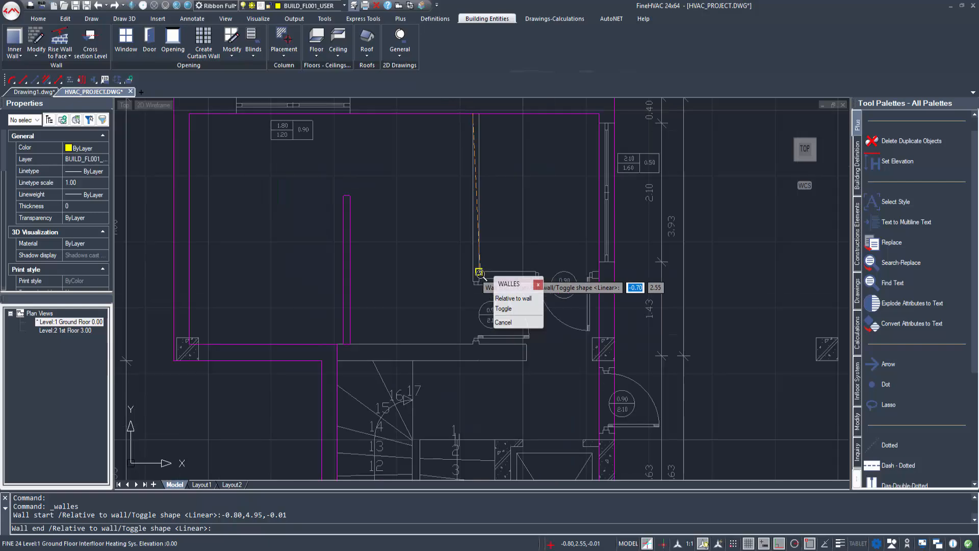
left_click(479, 271)
left_click(521, 235)
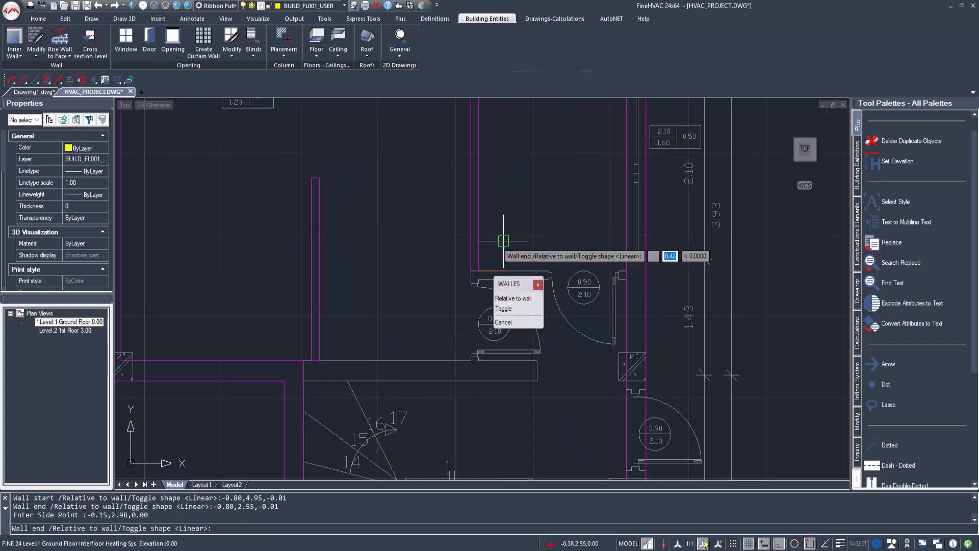
key("Escape")
scroll(461, 279, "down", 4)
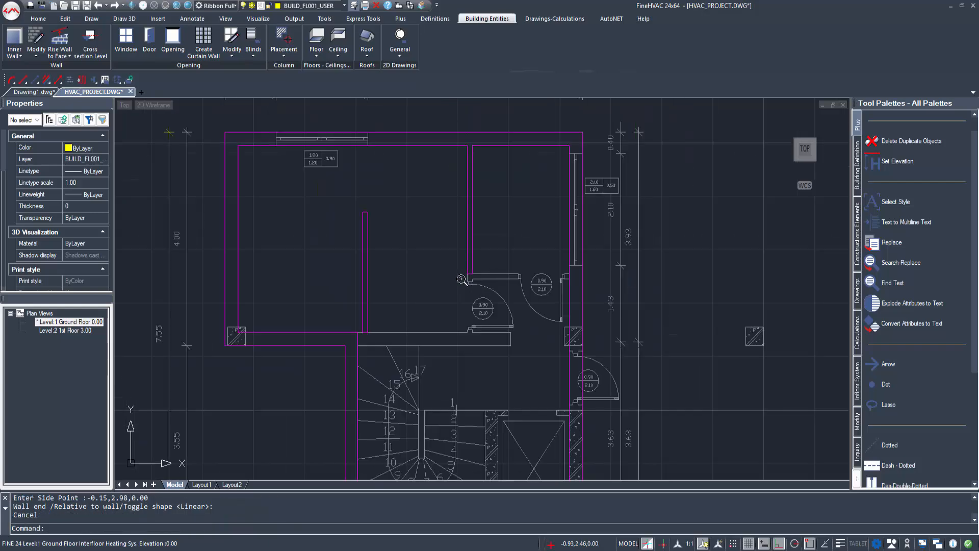
left_click(15, 53)
left_click(30, 97)
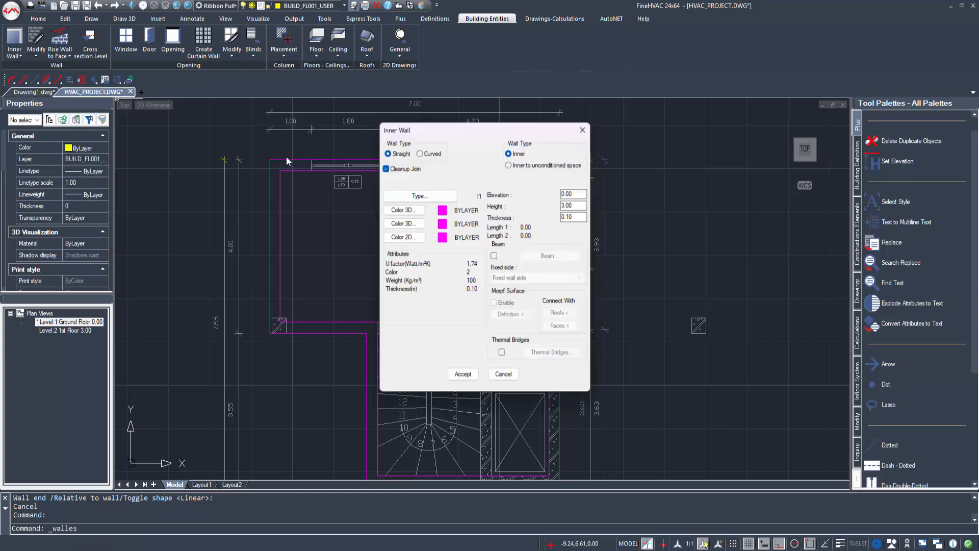
Step: Draw an L-shaped inner wall bordering unconditioned space around the small room by the doors
left_click(525, 166)
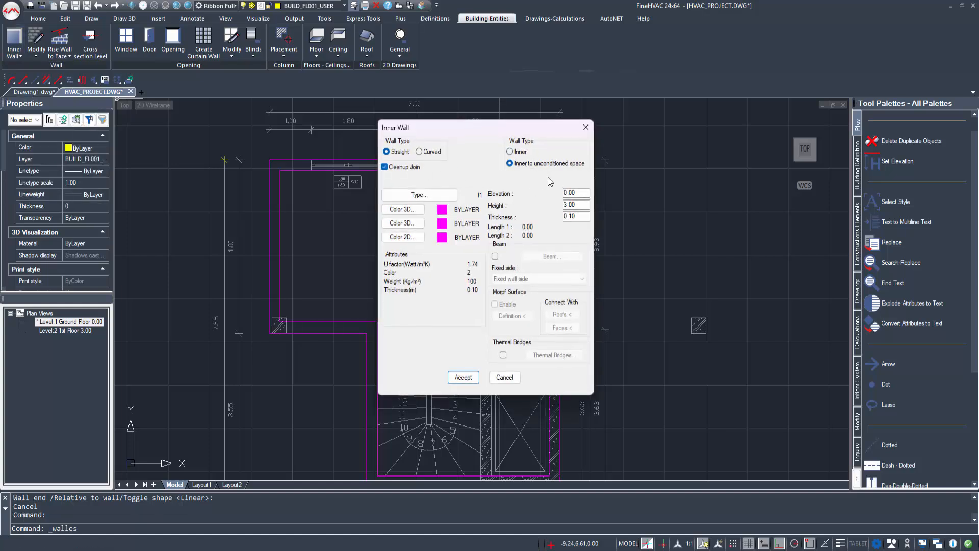
left_click(463, 377)
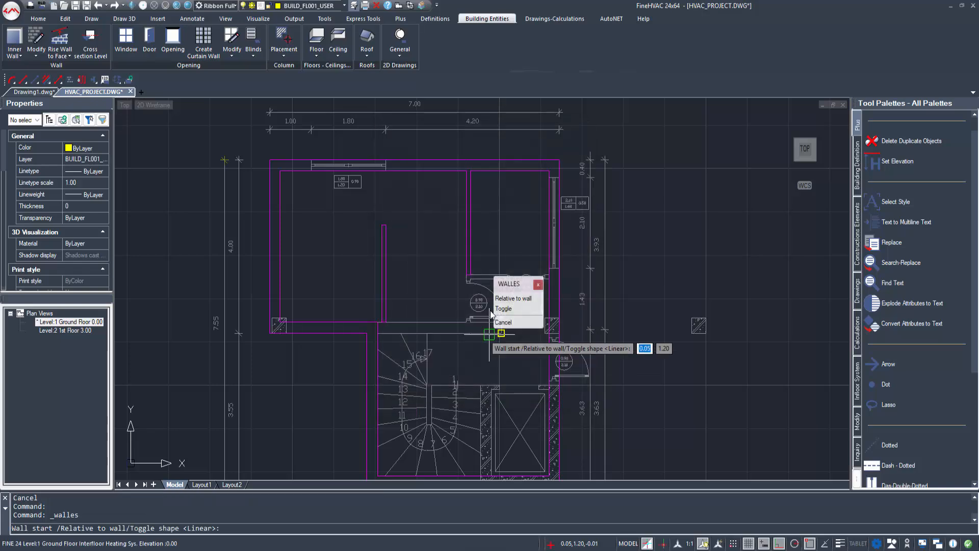
scroll(468, 321, "up", 5)
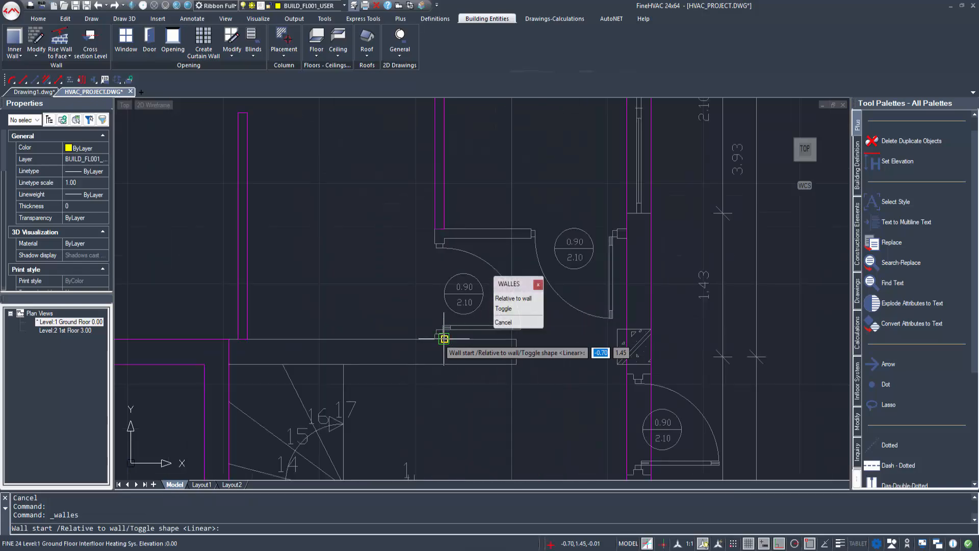
left_click(444, 338)
left_click(443, 230)
left_click(379, 251)
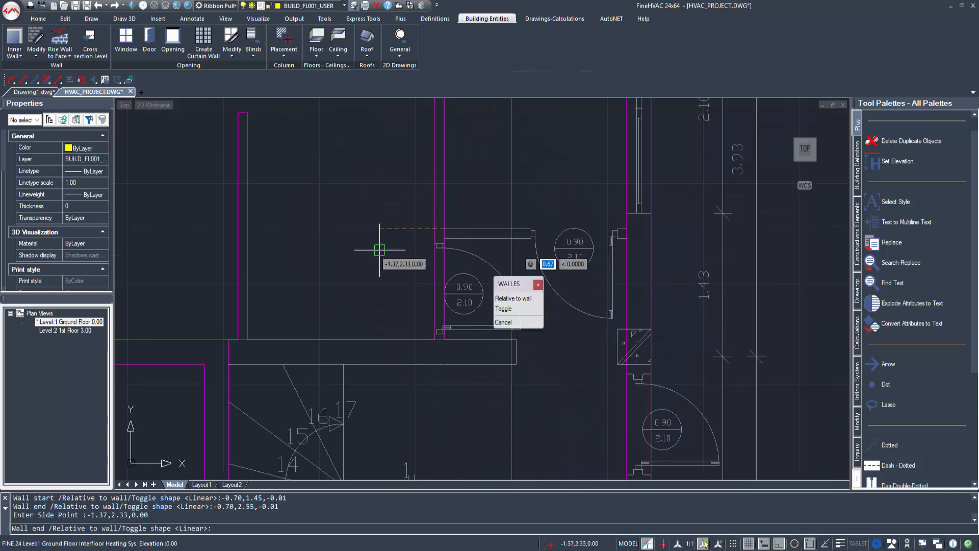
left_click(616, 228)
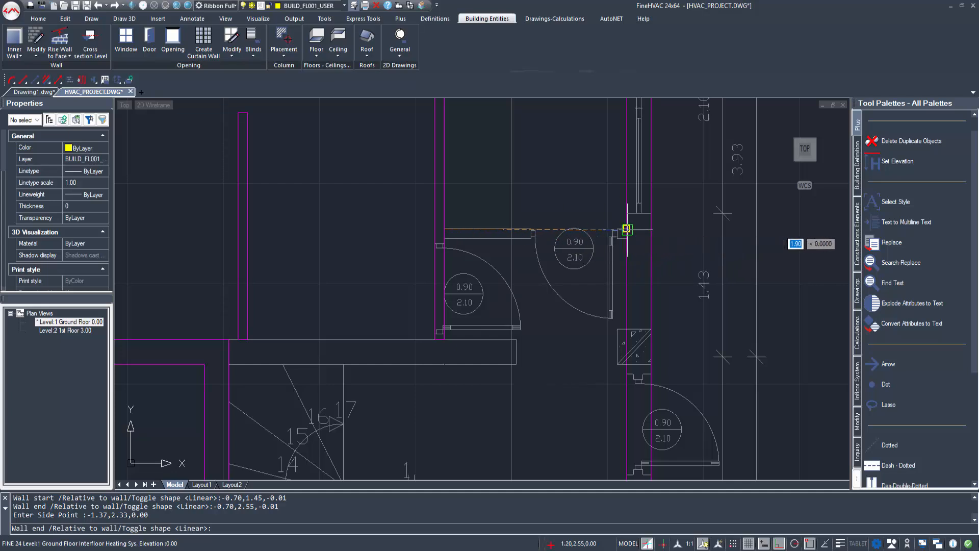
left_click(601, 279)
key("Escape")
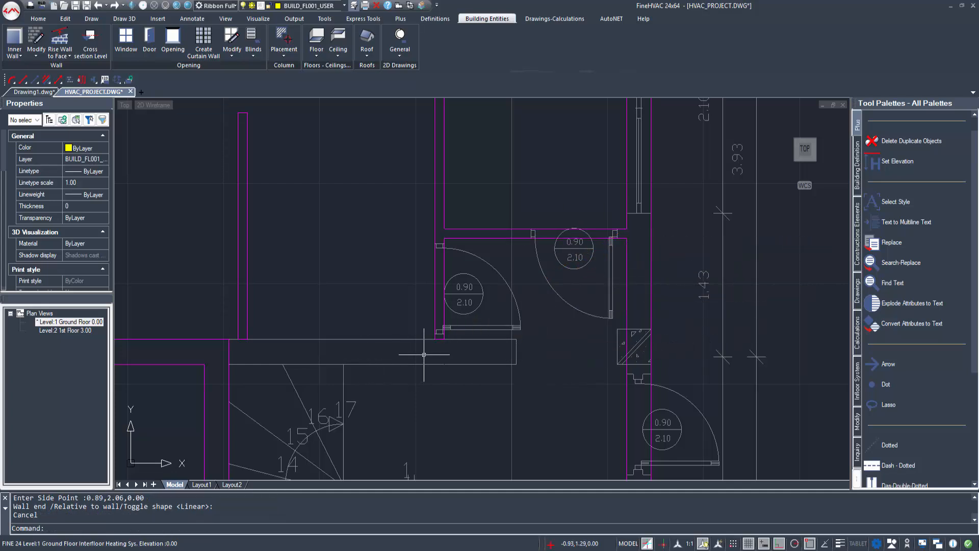
Step: Add a horizontal inner wall below it from -2.95 to 0.05, thickness on the lower side
middle_click_drag(331, 351, 384, 354)
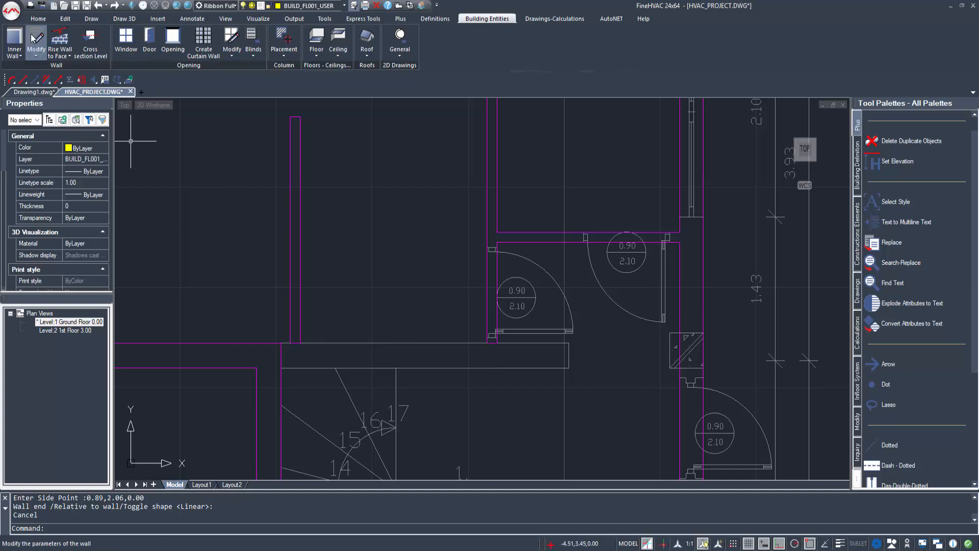
left_click(15, 38)
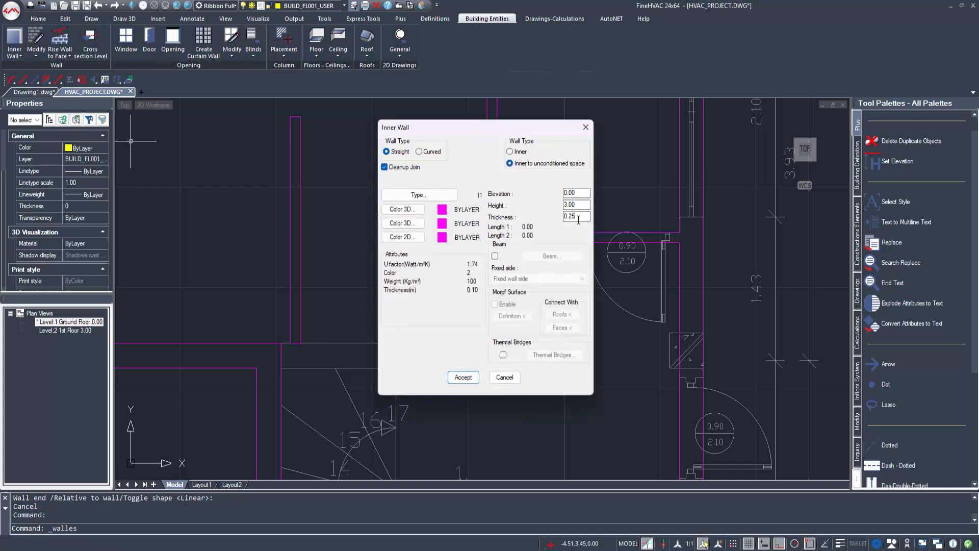
left_click(463, 377)
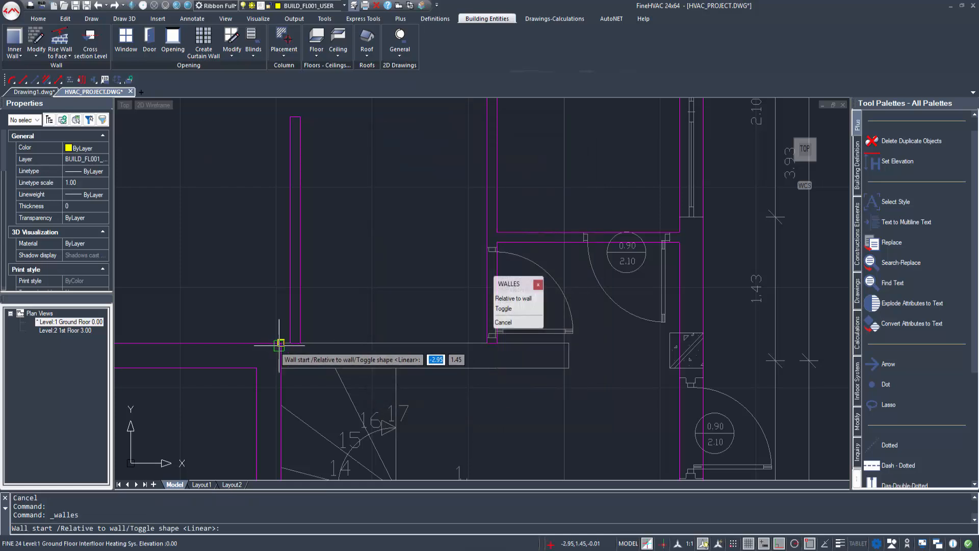
left_click(283, 343)
left_click(569, 343)
left_click(564, 395)
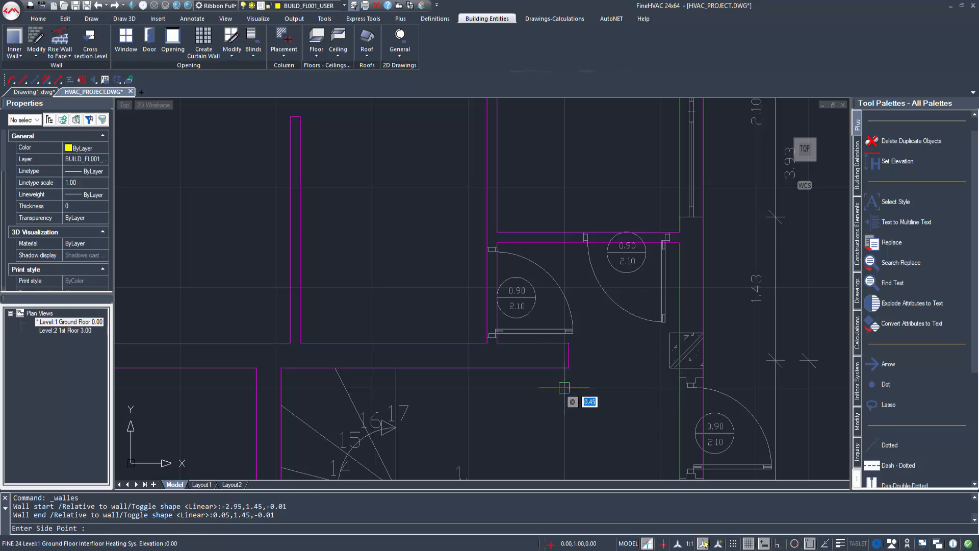
key("Escape")
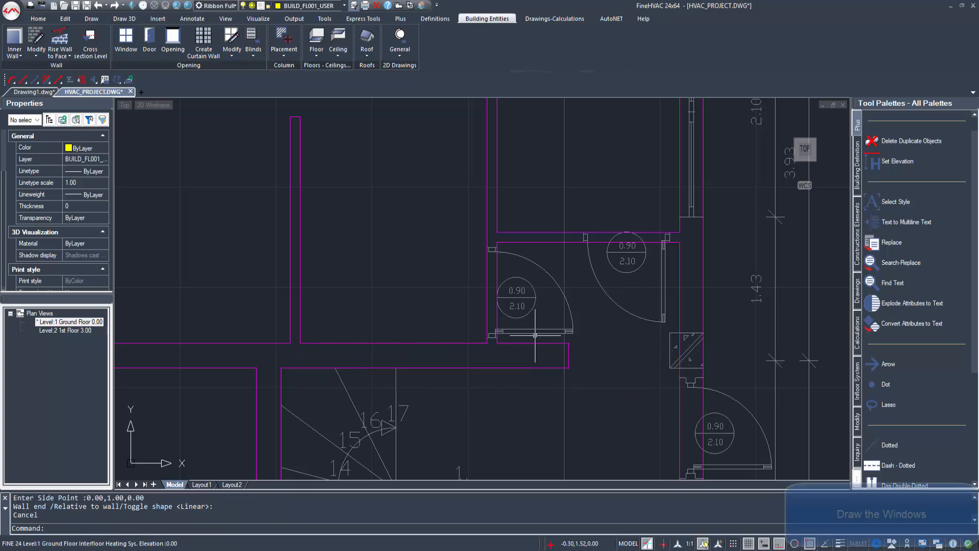
Step: Choose the '2 panels, casement, orthogonal' design (WIND3) for a new window
scroll(421, 306, "down", 5)
left_click(123, 41)
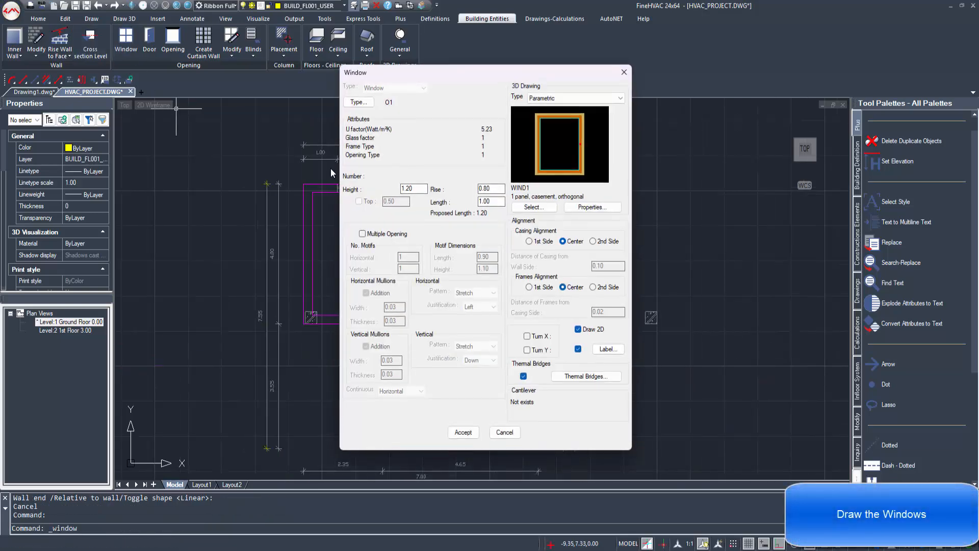
left_click(533, 206)
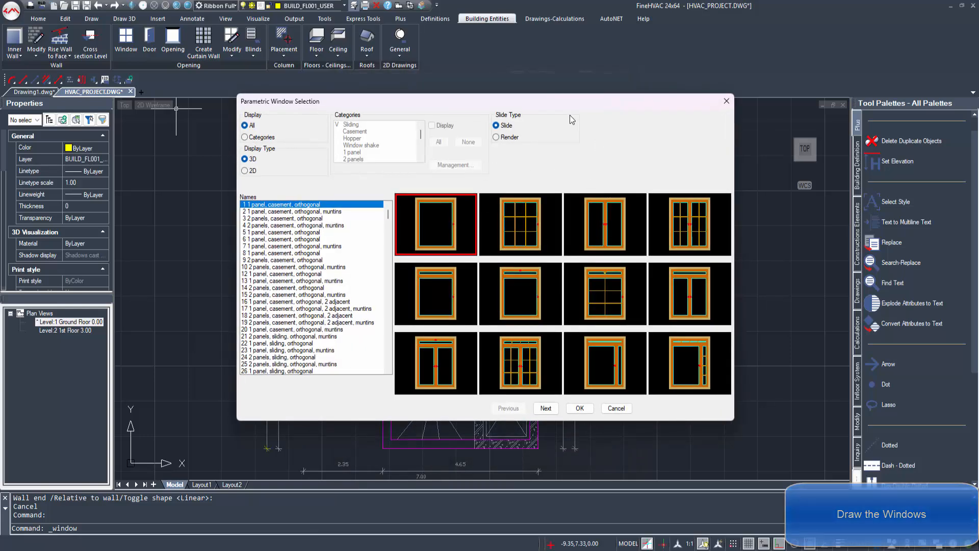
left_click(608, 228)
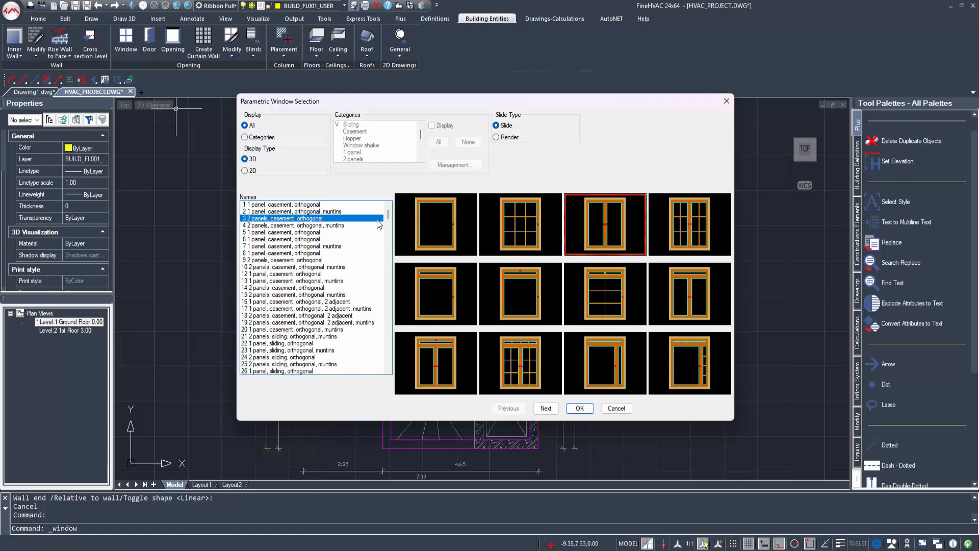
left_click(572, 412)
Step: Set the window's glass type to Reg. Glass (Wood Frame)
left_click(358, 103)
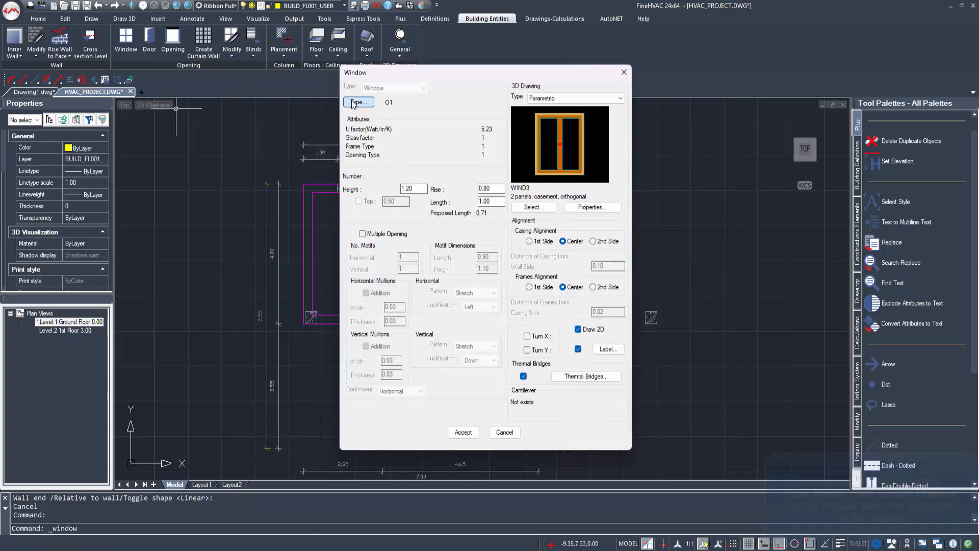
left_click(437, 166)
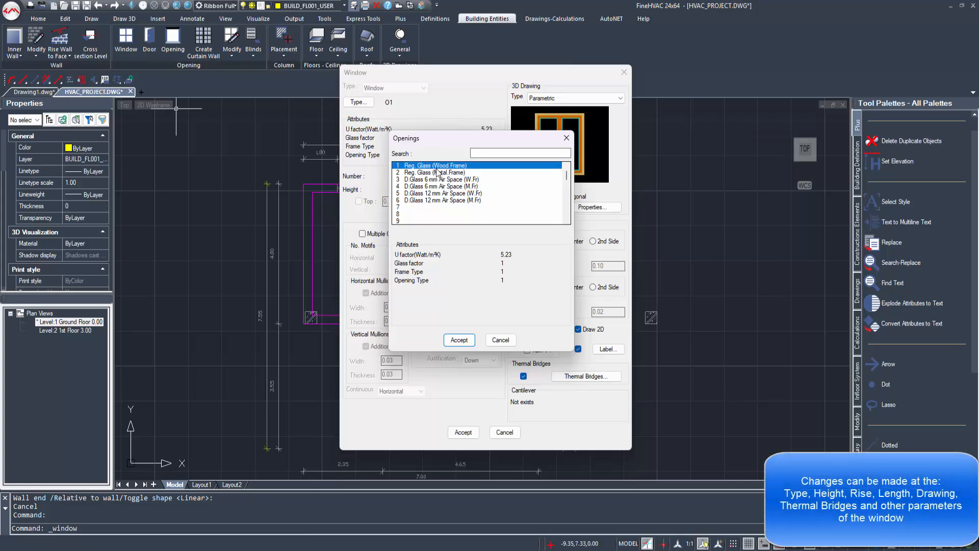
left_click(460, 341)
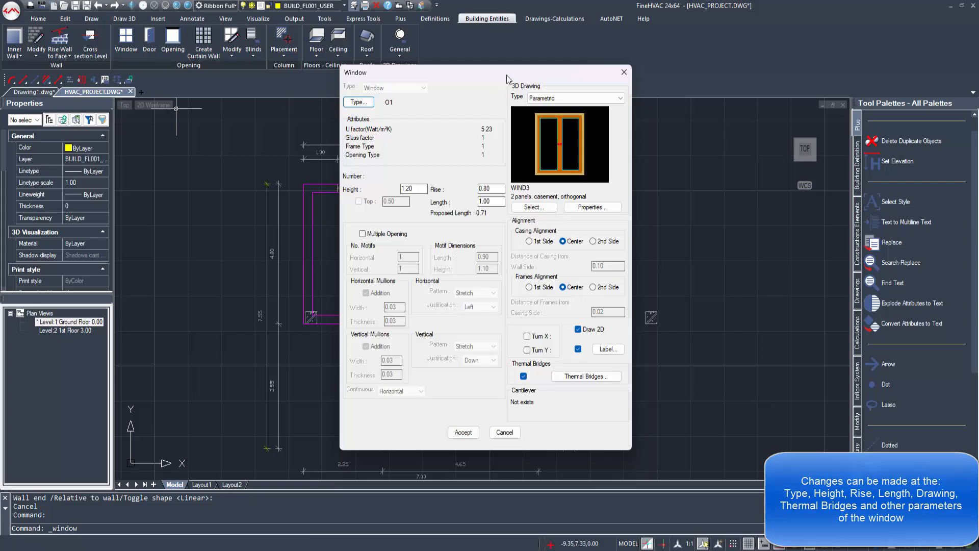
left_click_drag(506, 75, 604, 71)
scroll(366, 200, "up", 4)
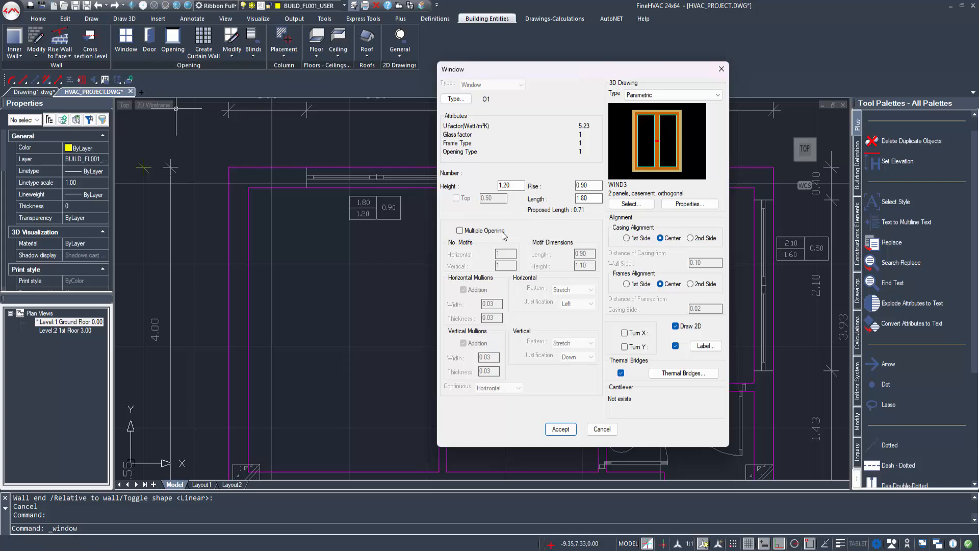
Step: Review the window's thermal bridge values and casing properties, leaving them unchanged
left_click(658, 372)
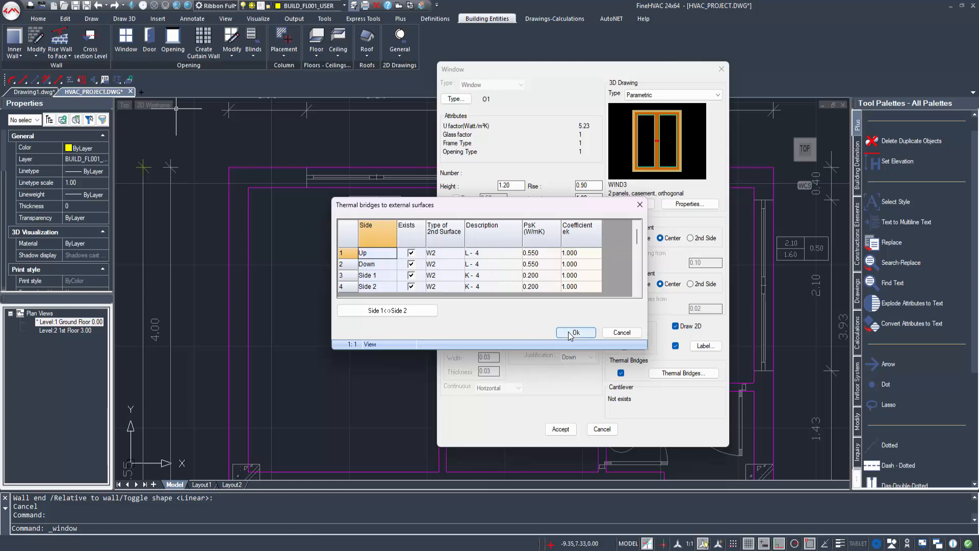
left_click(570, 334)
left_click(686, 204)
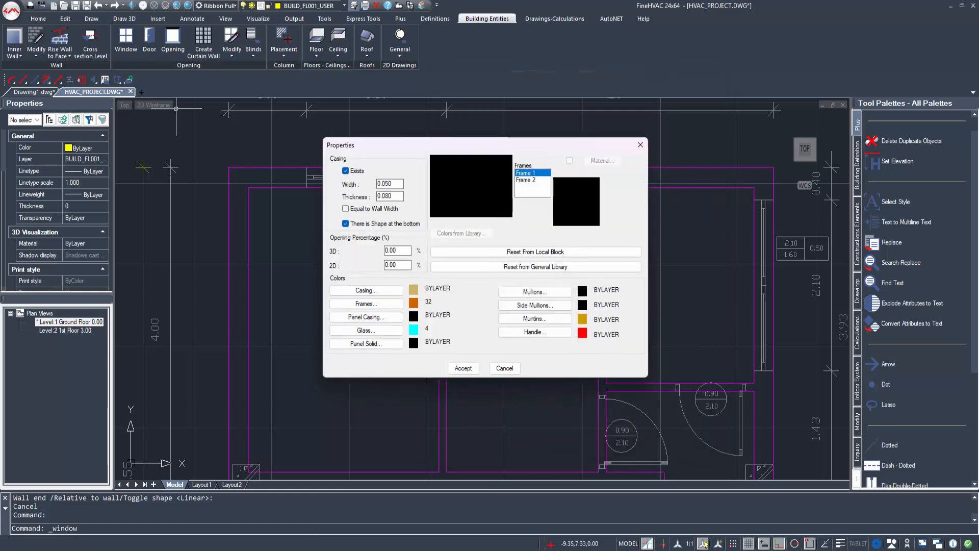
left_click(385, 183)
left_click(463, 368)
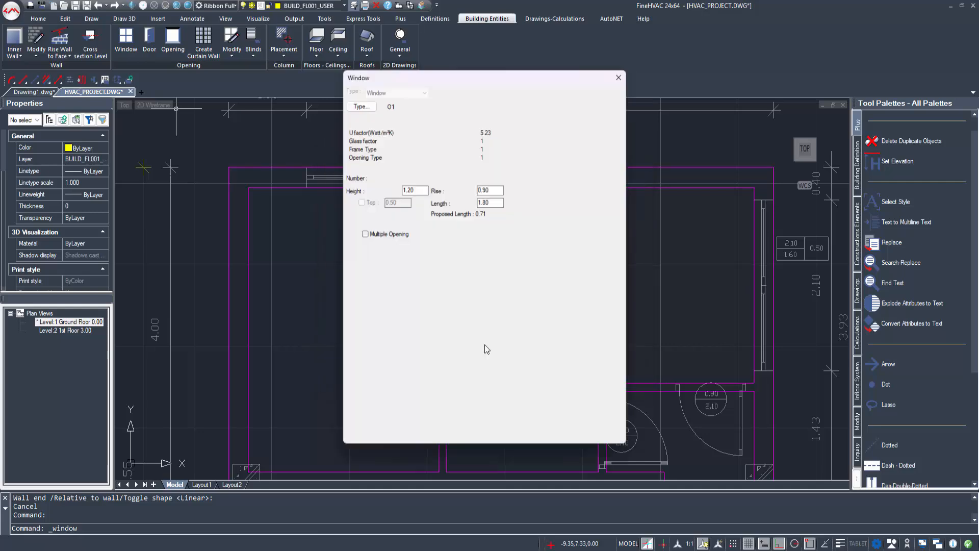
left_click_drag(517, 77, 587, 75)
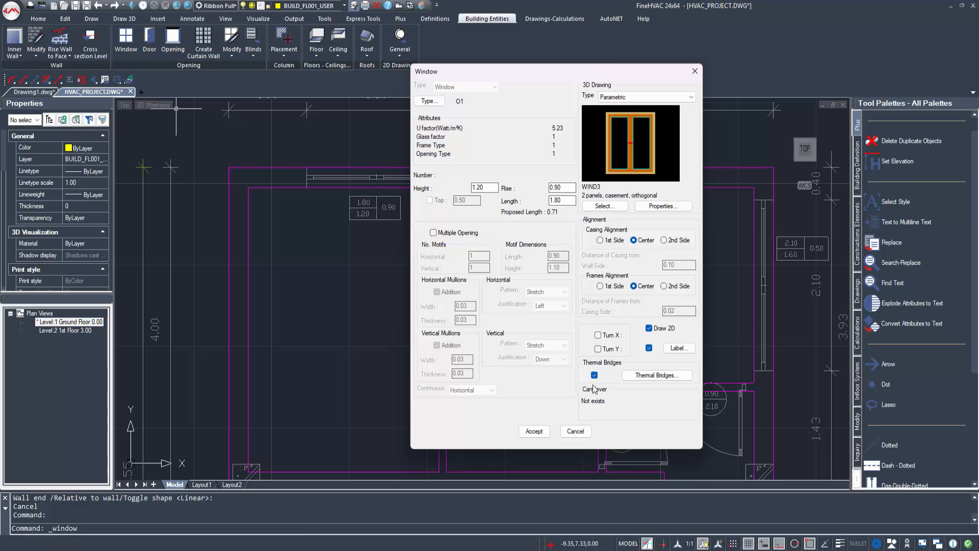
Step: Place the 1.80 m window in the top outer wall from 0.75 to 2.55, labelled above
left_click(534, 431)
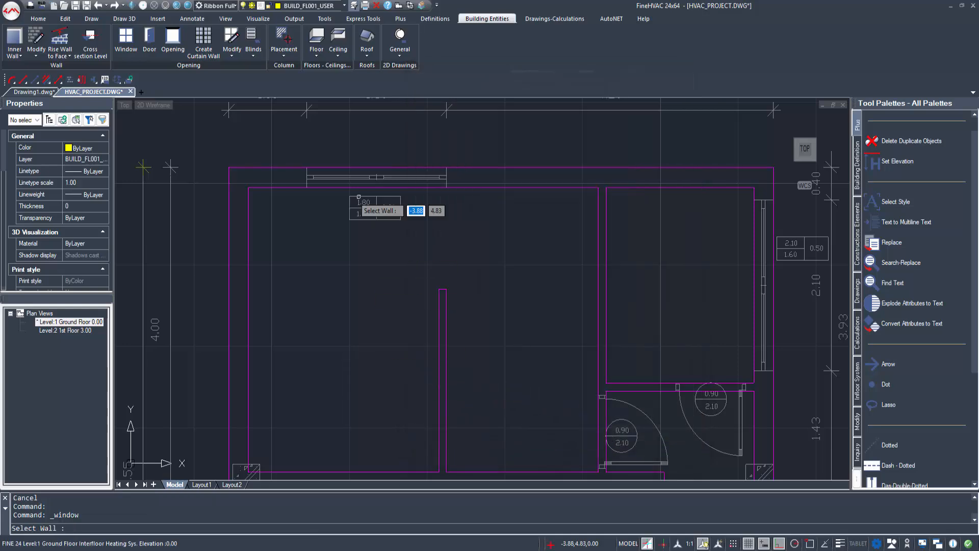
middle_click_drag(293, 189, 318, 221)
left_click(318, 221)
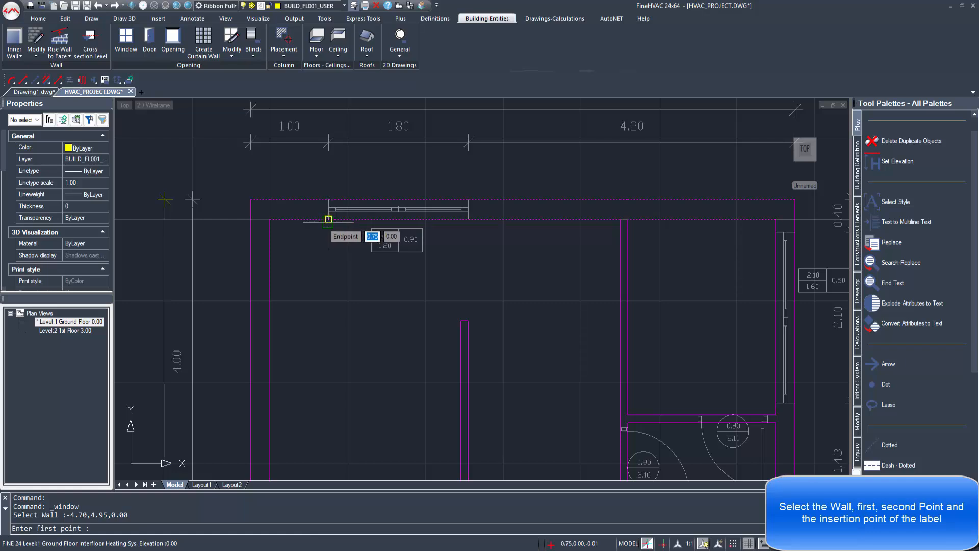
left_click(328, 221)
left_click(468, 220)
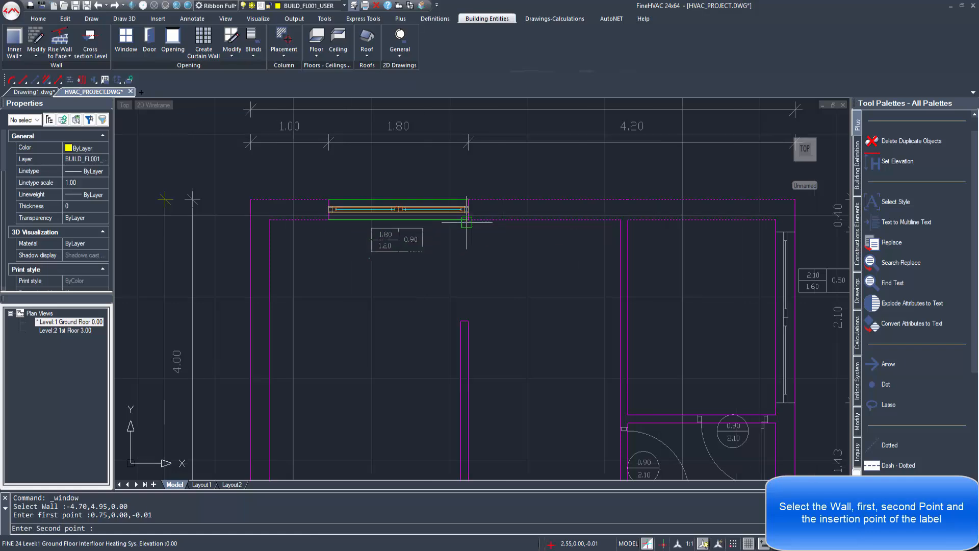
left_click(403, 175)
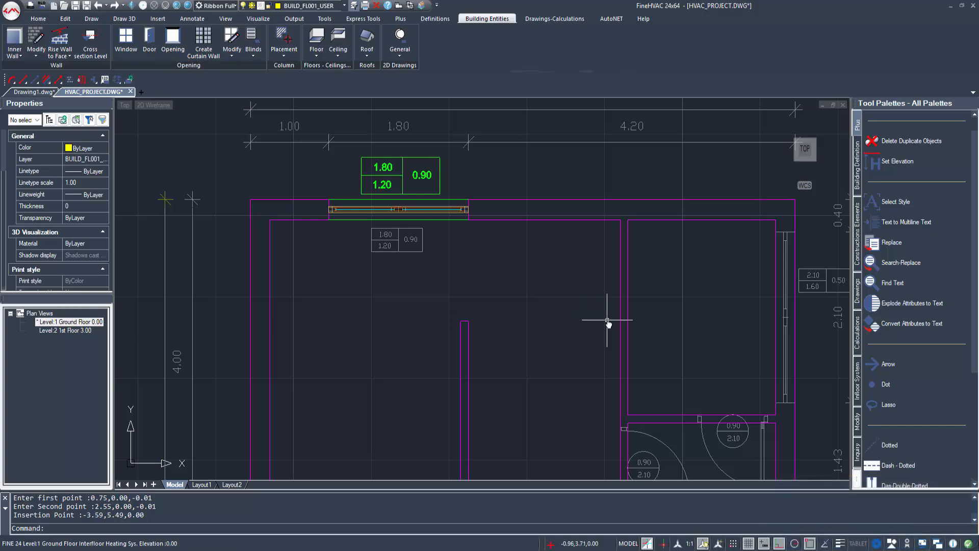
mouse_move(608, 321)
middle_mouse_down()
mouse_move(439, 280)
mouse_move(395, 295)
middle_mouse_up()
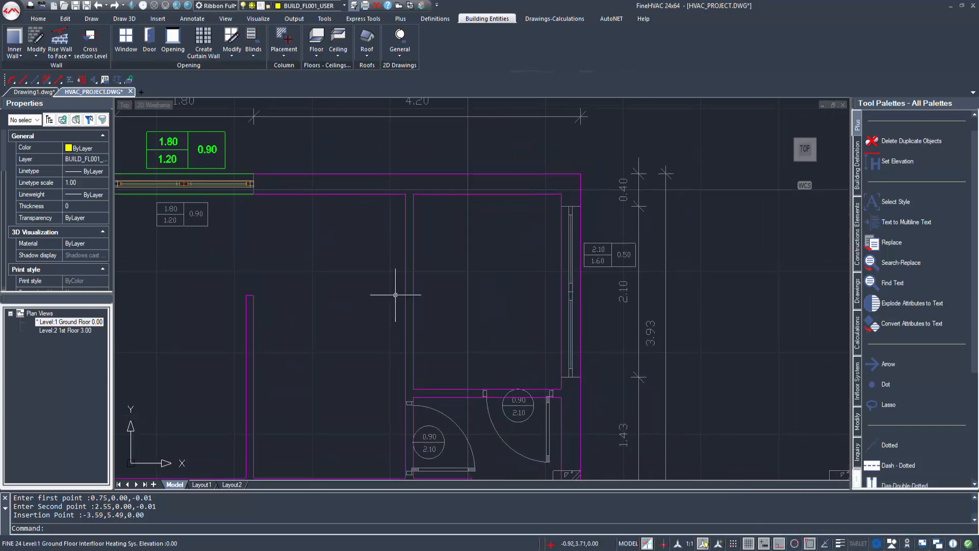
Step: Size another window with rise 0.50, length 2.10 and height 1.60
left_click(126, 40)
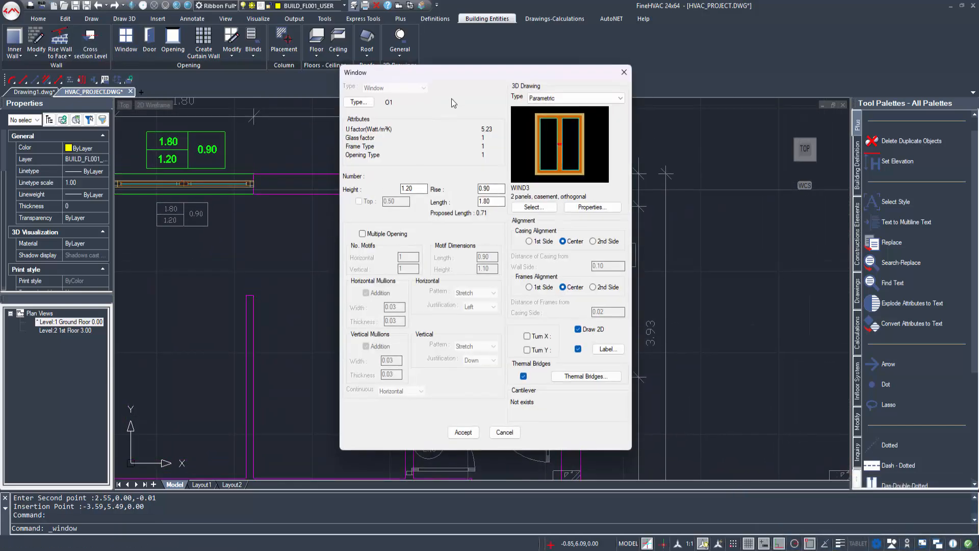
left_click_drag(424, 76, 289, 76)
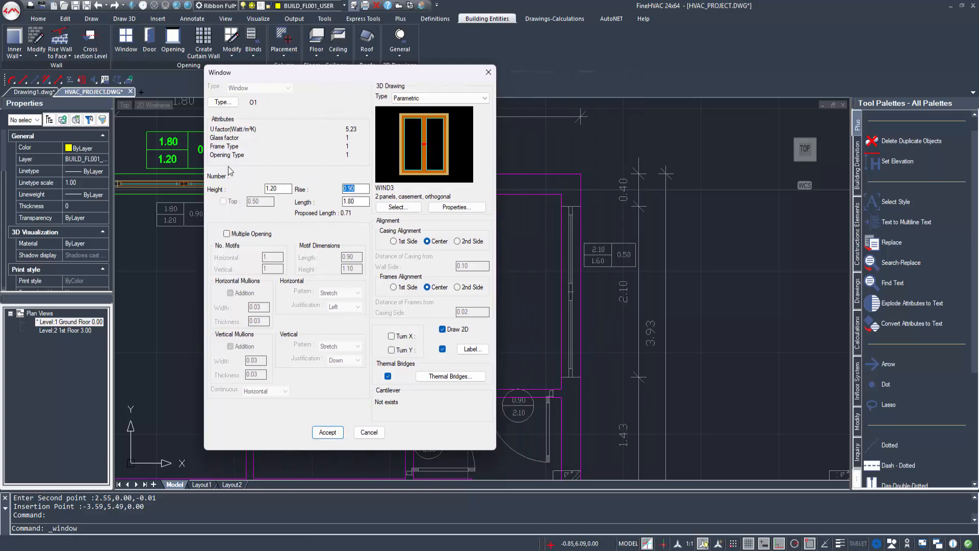
type("0.50")
key("Tab")
type("2.10")
key("shift+Tab")
key("shift+Tab")
type("1.60")
left_click(363, 189)
Step: Place the 2.10 m window in the upper-right room's right wall, tagged beside it
left_click(327, 432)
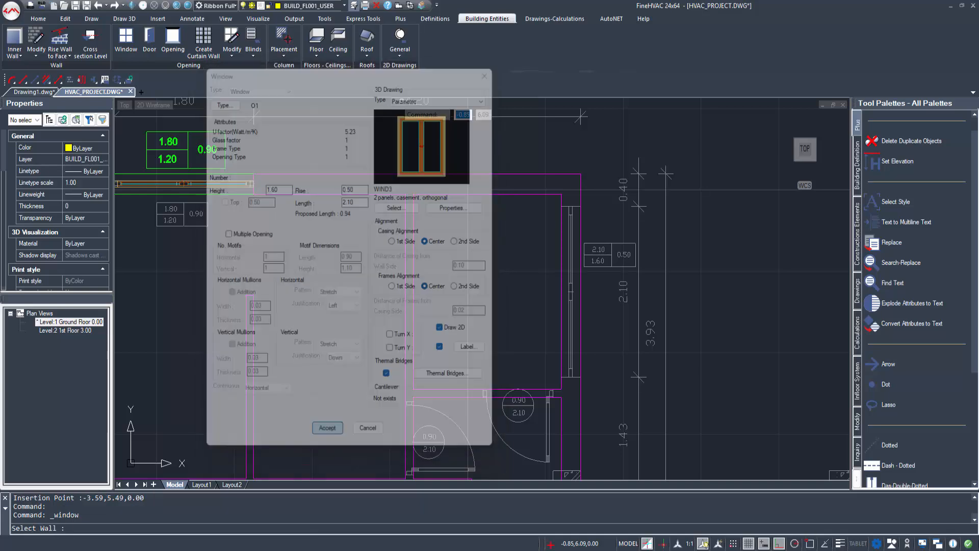
left_click(561, 292)
left_click(580, 207)
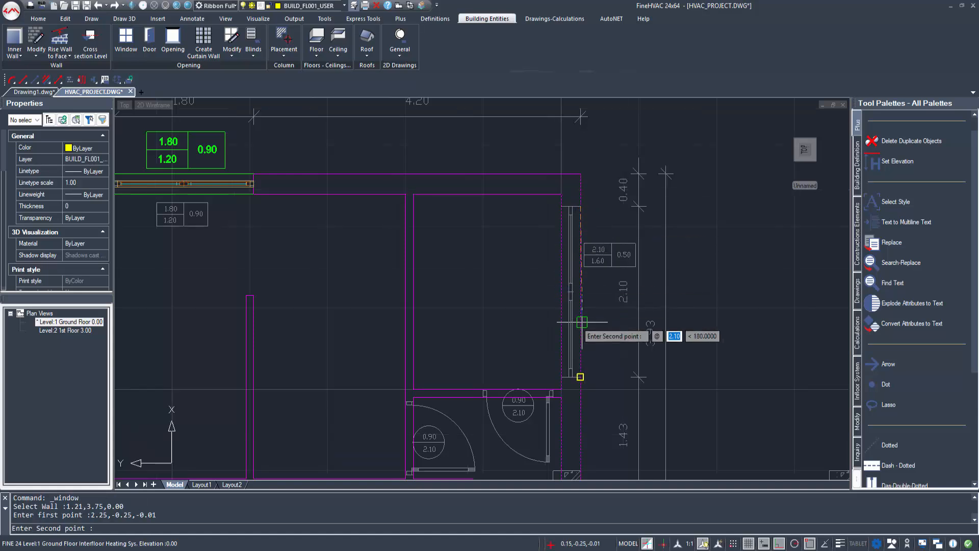
left_click(580, 376)
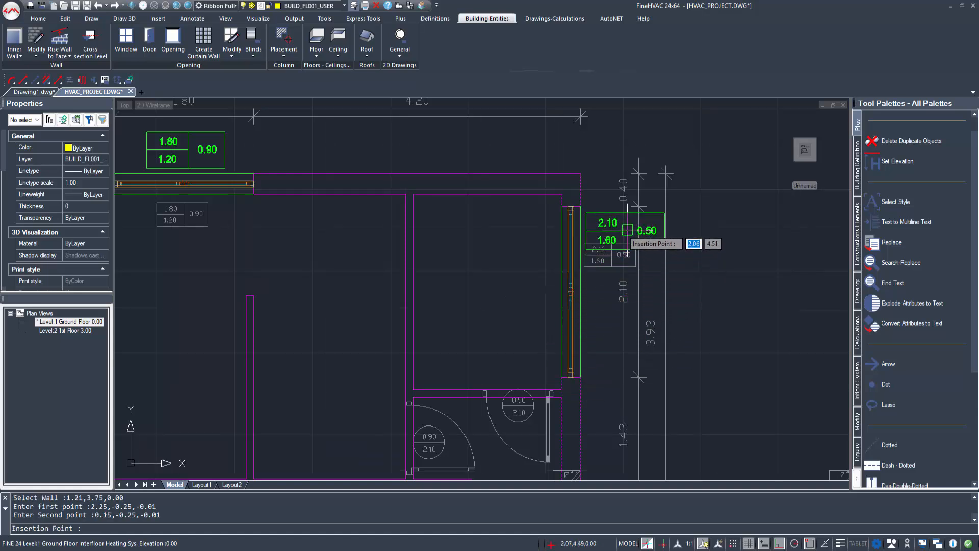
left_click(709, 254)
scroll(525, 384, "down", 3)
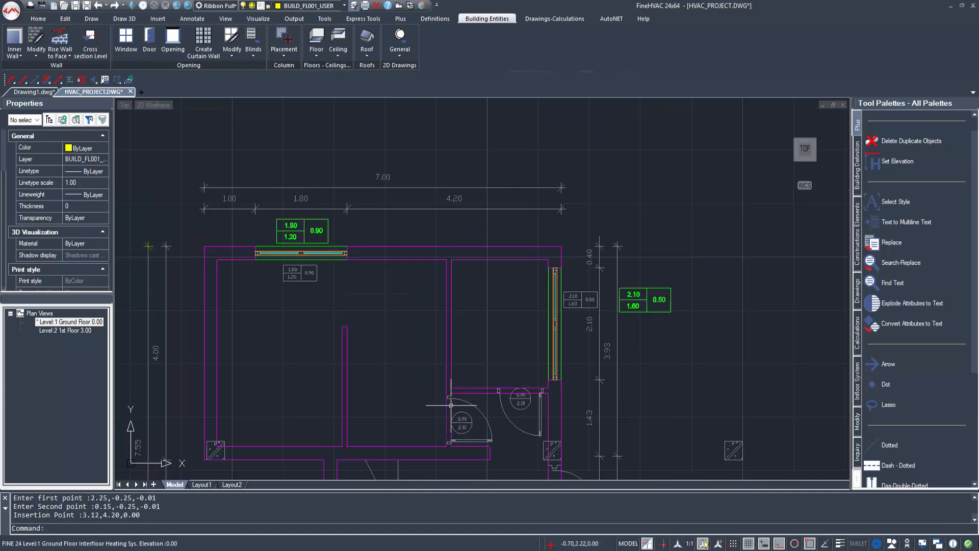
middle_click_drag(448, 399, 443, 343)
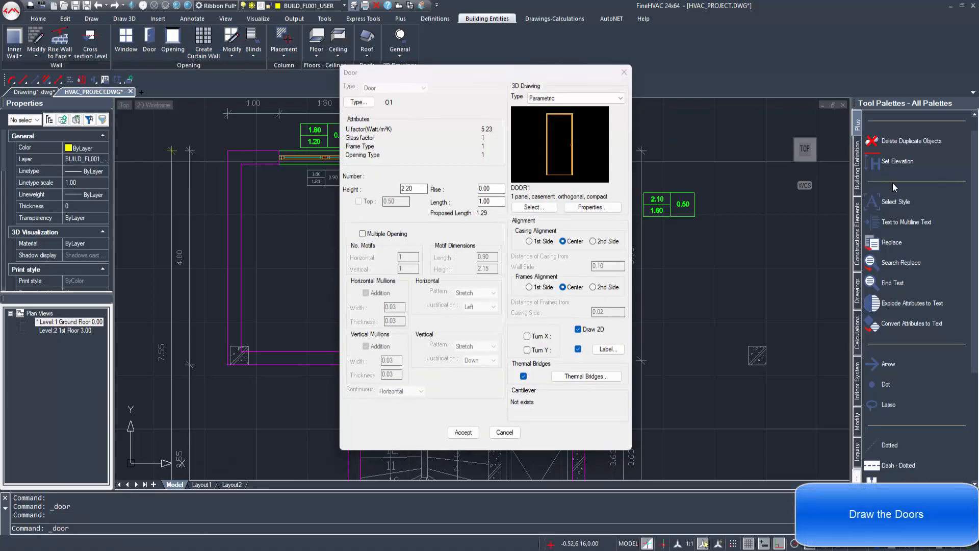
Step: Set up a door using the single-panel compact casement model
left_click(358, 102)
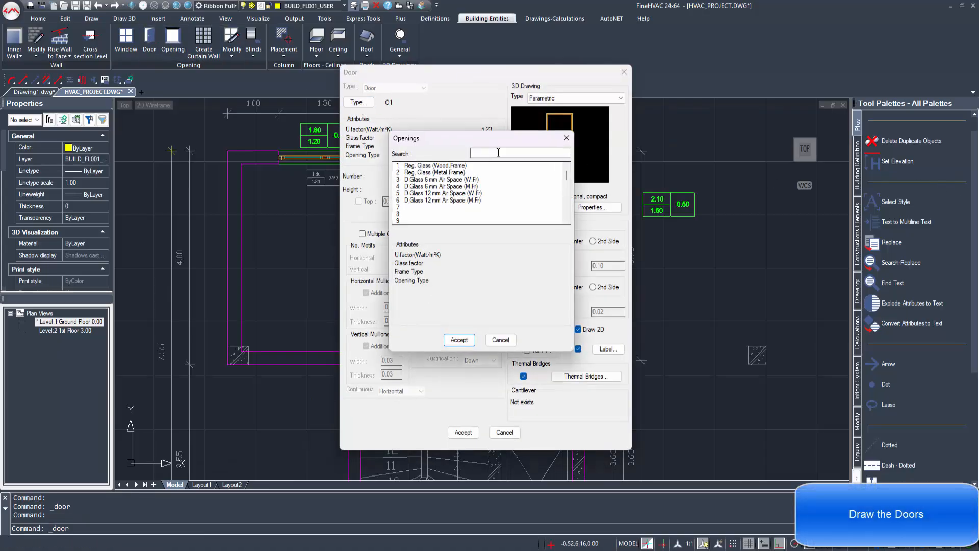
double_click(400, 173)
left_click(532, 207)
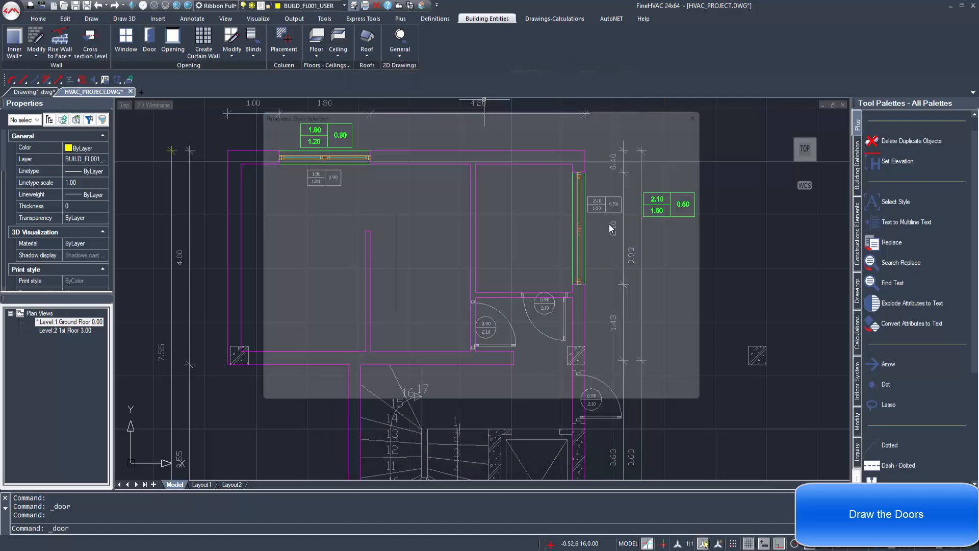
left_click(465, 219)
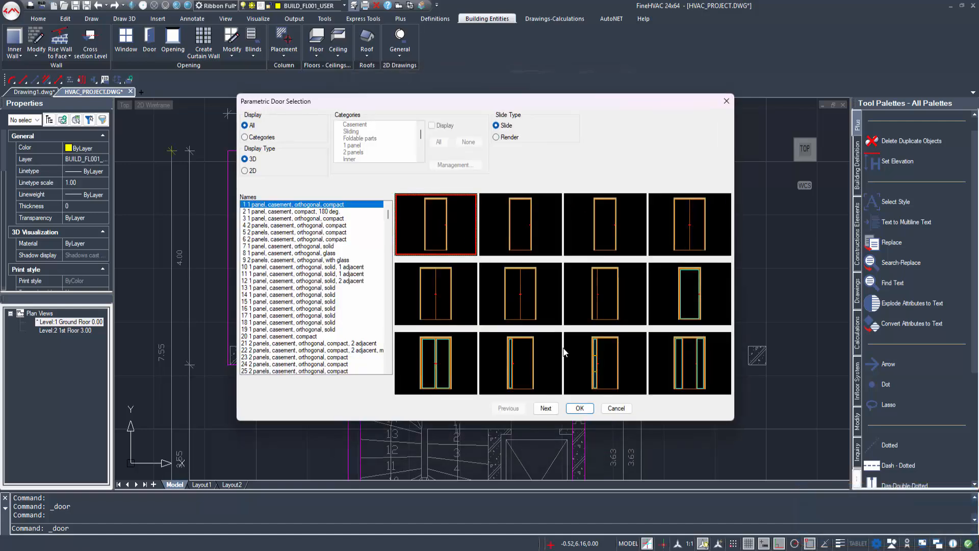
left_click(586, 411)
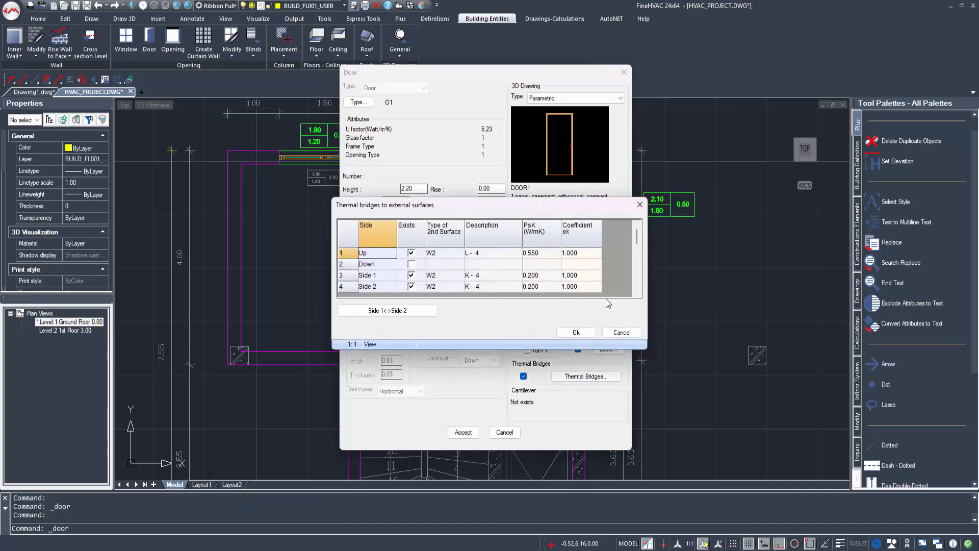
left_click(574, 331)
left_click_drag(479, 79, 717, 78)
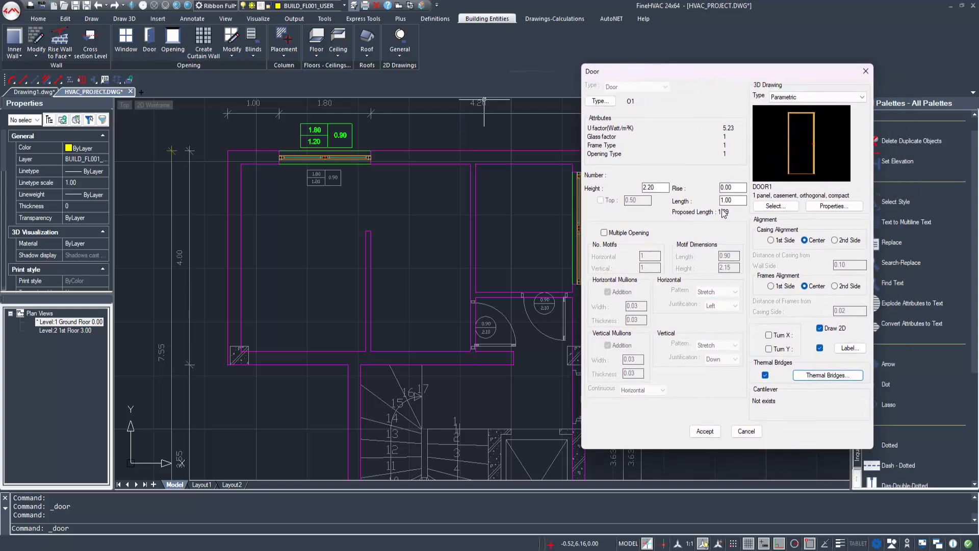
Step: Place a 0.90 × 2.10 door in the wall by the small central room, with its tag
type("0.90")
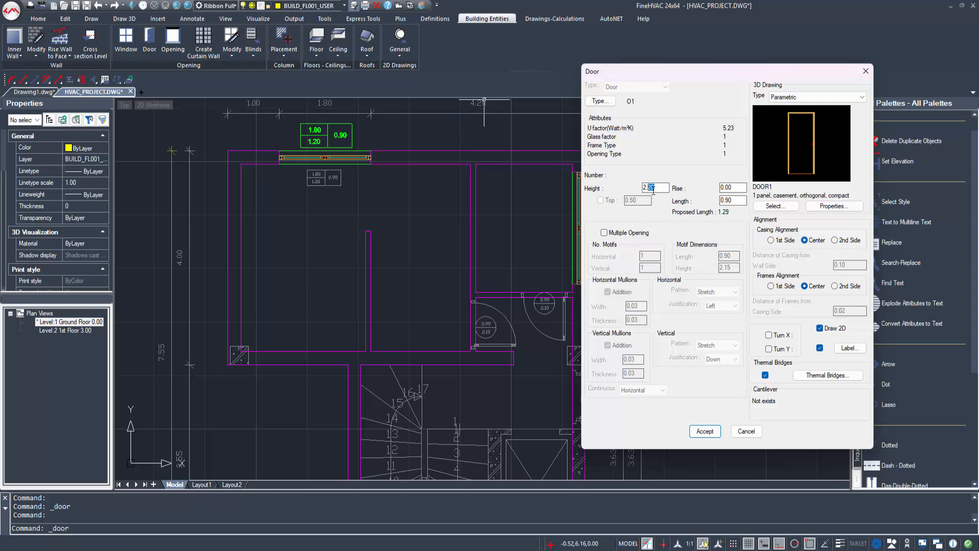
left_click(705, 431)
scroll(484, 334, "up", 3)
left_click(465, 339)
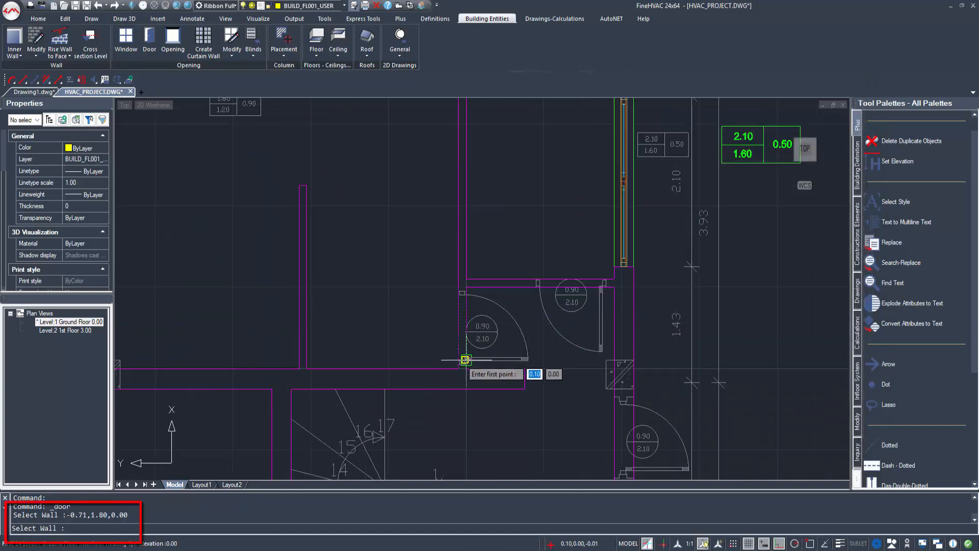
left_click(466, 364)
key("F3")
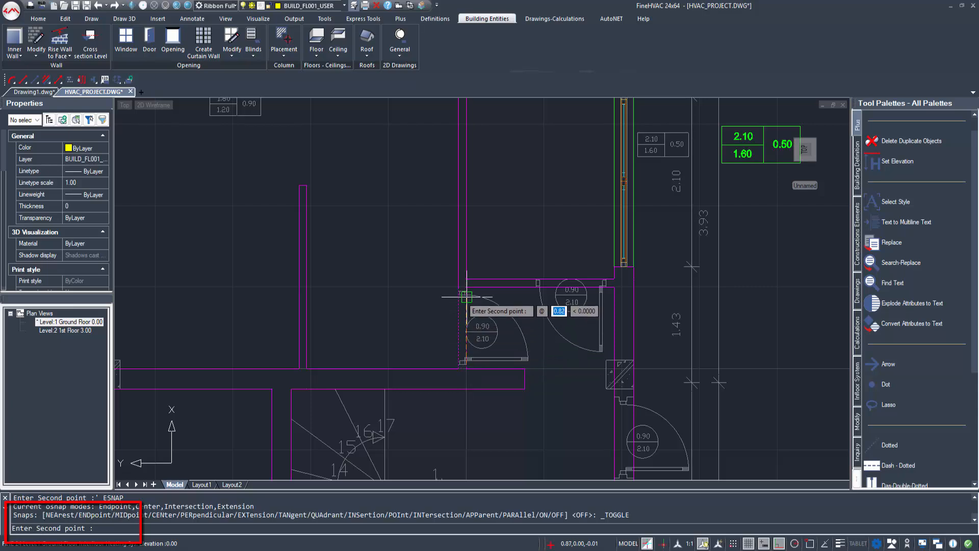
left_click(466, 300)
left_click(472, 326)
left_click(460, 329)
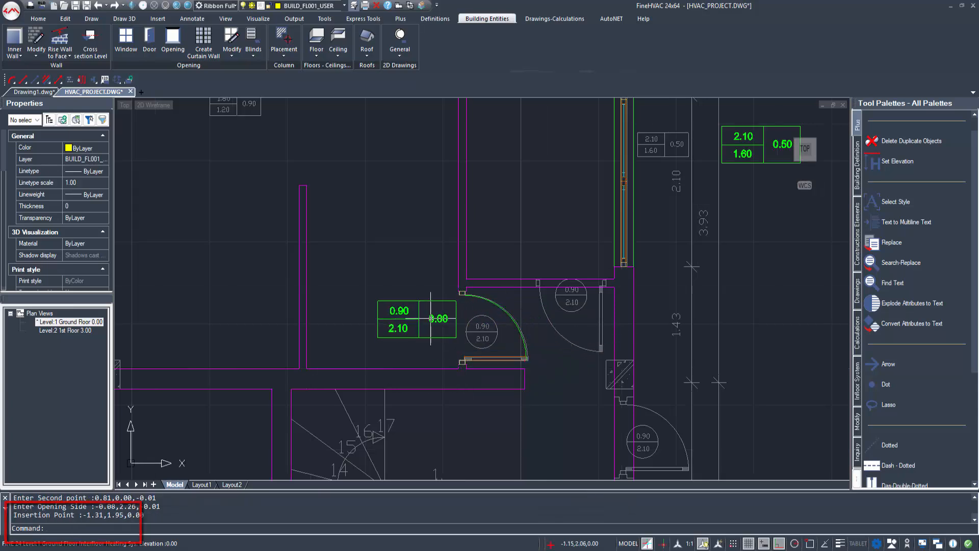
scroll(452, 283, "down", 3)
left_click(277, 36)
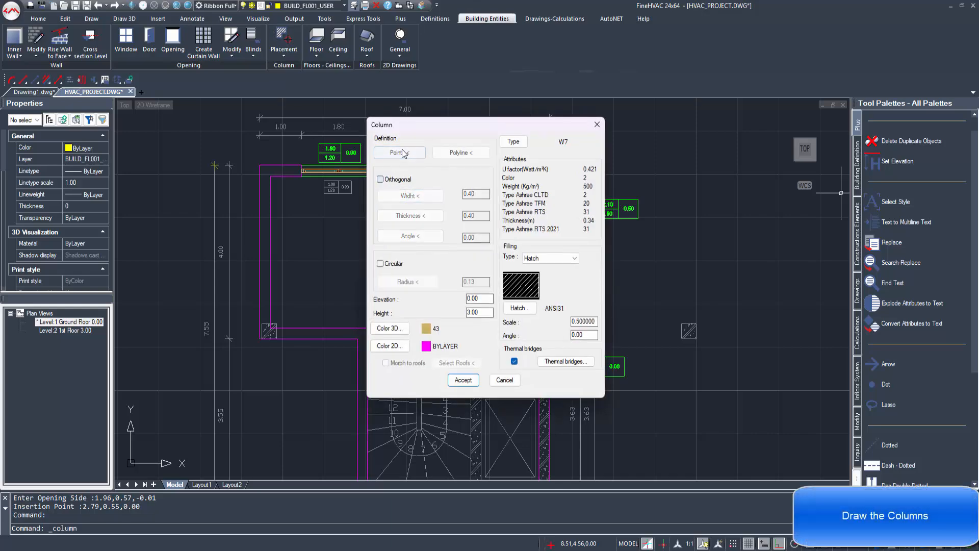
Step: Outline a 0.35 × 0.35 column at the left room's lower-left inner wall corner
left_click(400, 153)
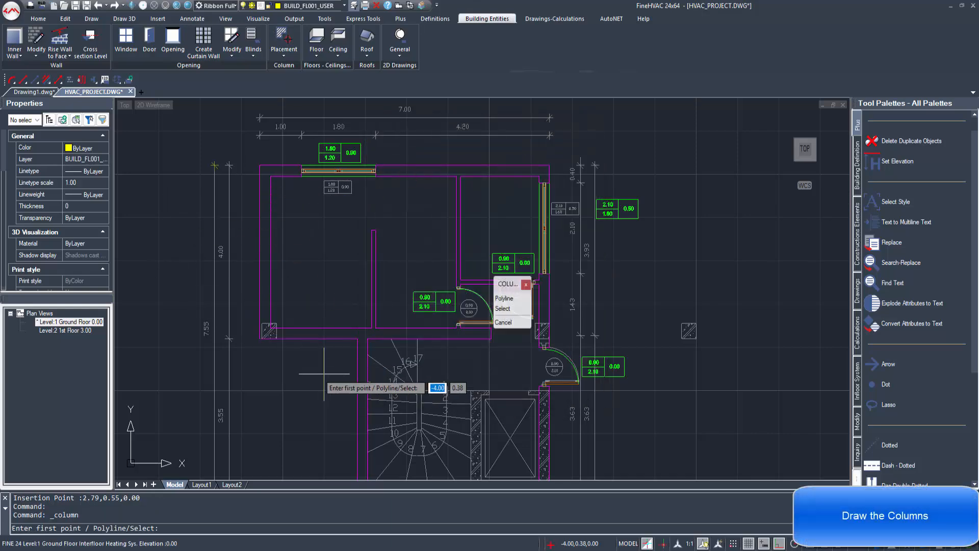
scroll(274, 329, "up", 4)
middle_click_drag(274, 329, 310, 364)
key("F3")
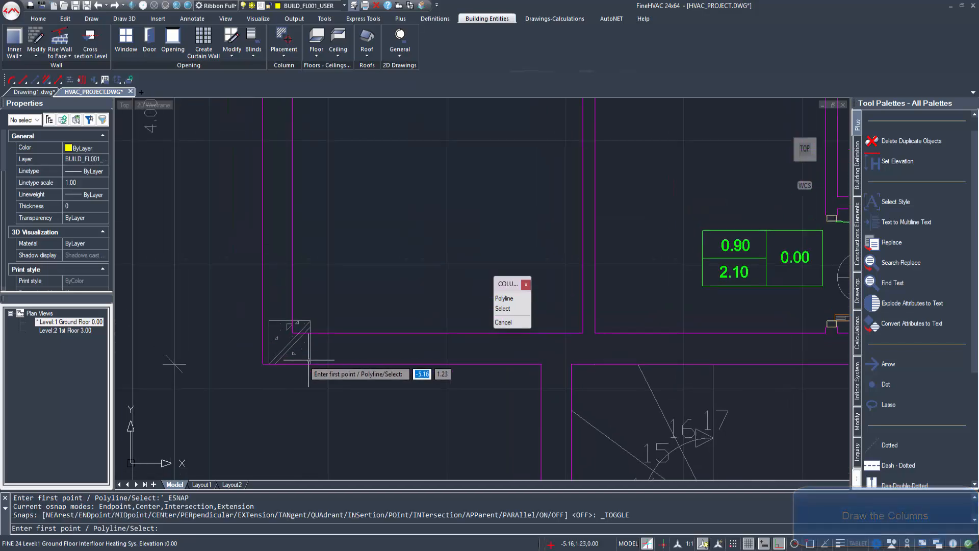
left_click(310, 364)
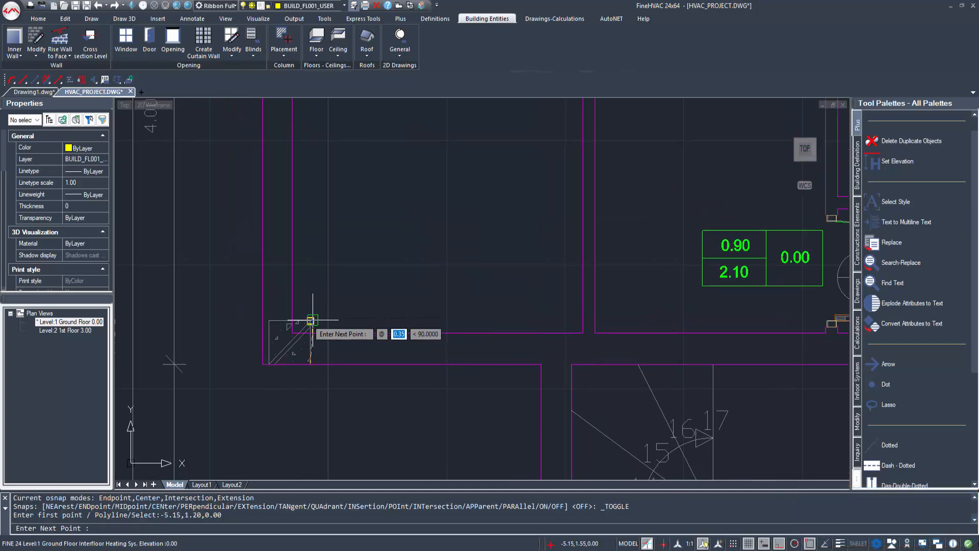
left_click(310, 320)
left_click(269, 320)
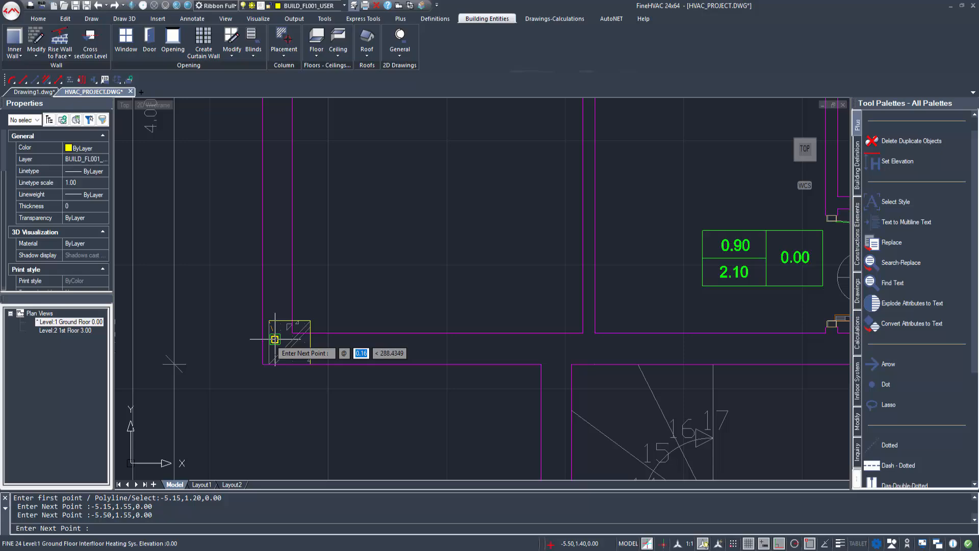
left_click(270, 364)
key("Return")
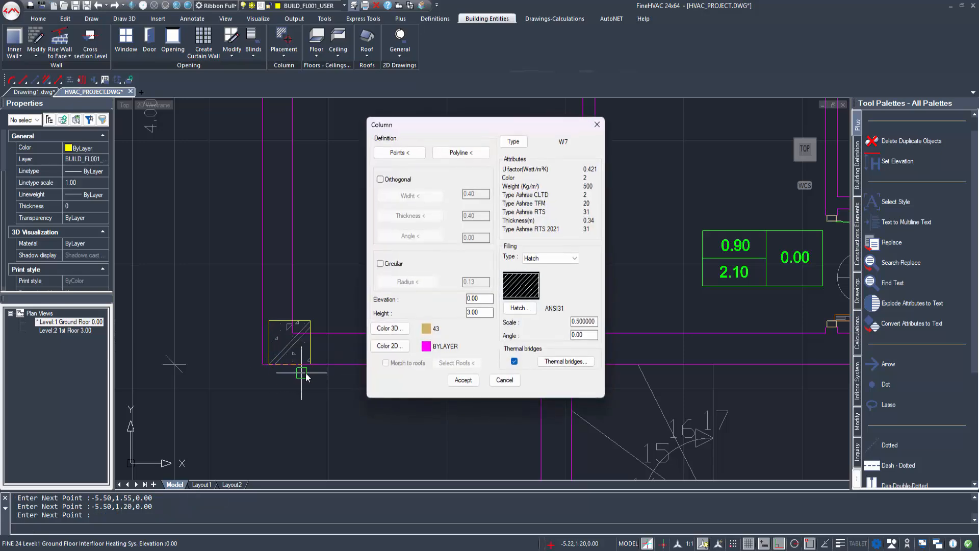
Step: Insert the 3.00 m high column at that corner with angle 0, then select it
left_click(463, 381)
left_click(310, 364)
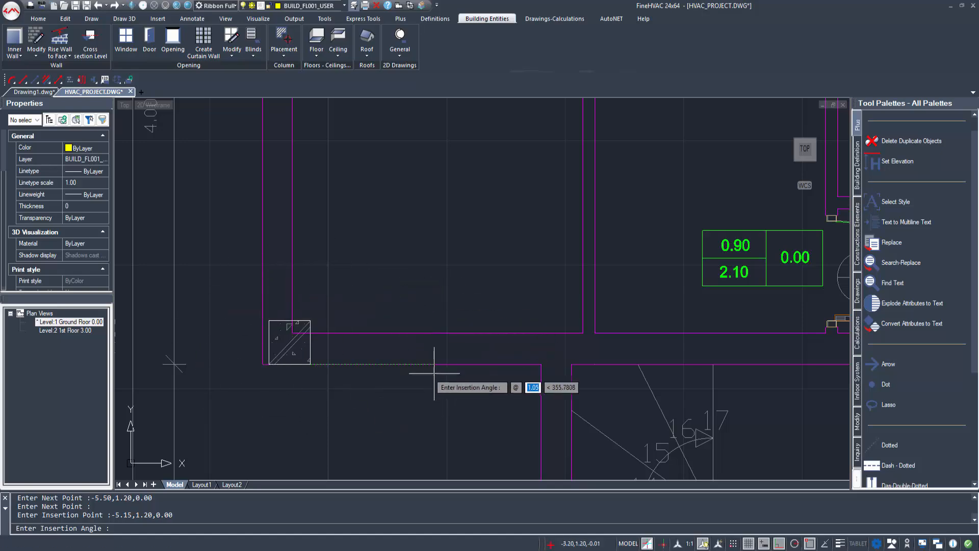
key("Return")
scroll(314, 342, "down", 4)
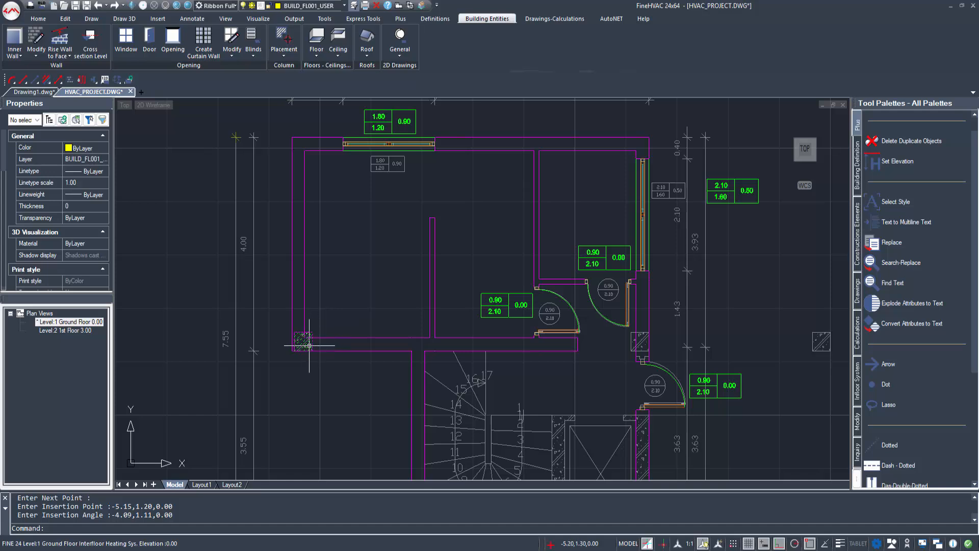
left_click(309, 345)
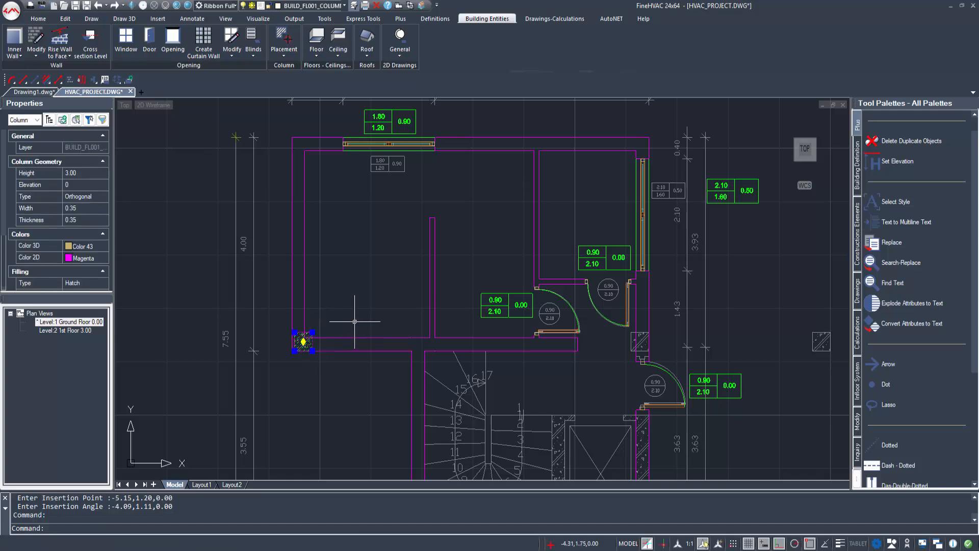
Step: Copy the column and paste copies at 1.10,1.20, 4.65,1.20 and 4.65,10.60
key("ctrl+c")
key("ctrl+v")
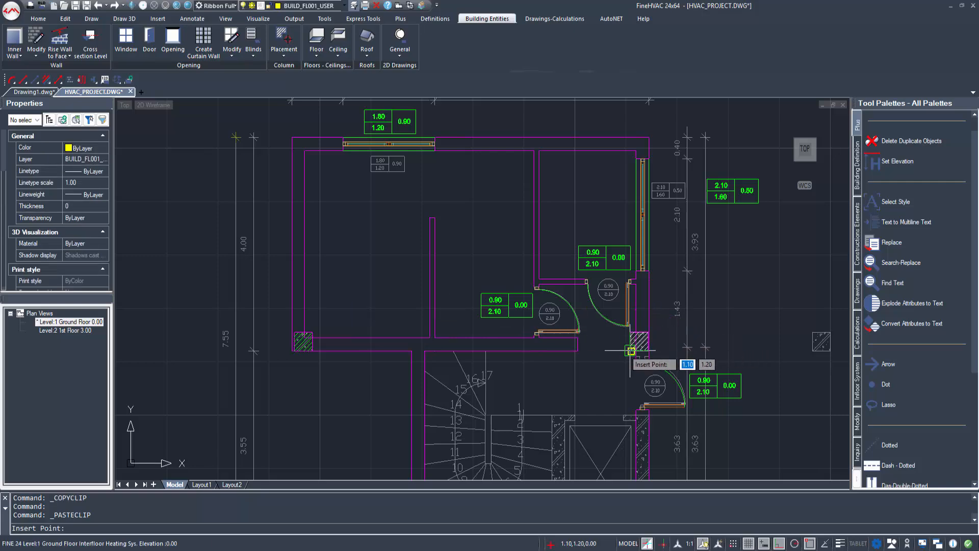
left_click(631, 351)
middle_click_drag(589, 397, 576, 298)
middle_click_drag(590, 349, 618, 535)
middle_click_drag(505, 245, 505, 335)
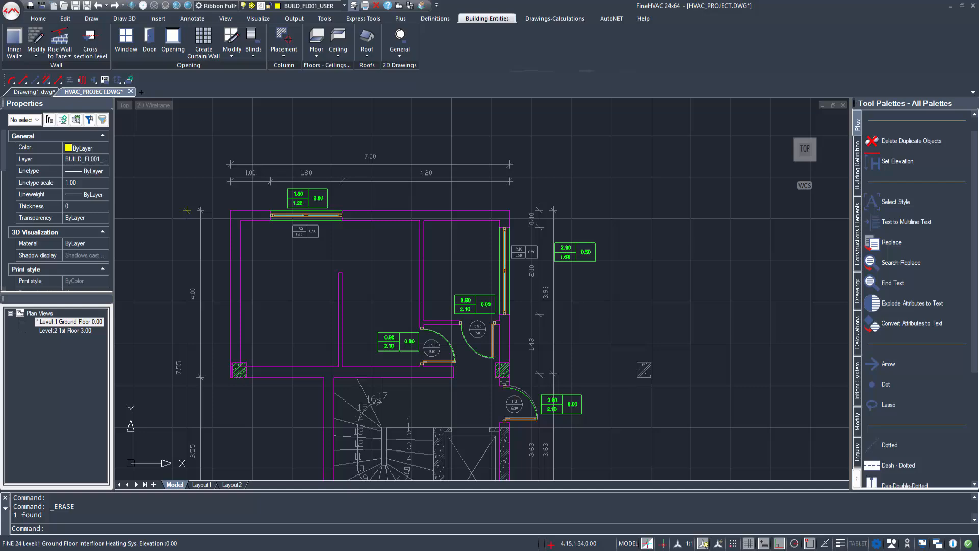
scroll(630, 374, "up", 2)
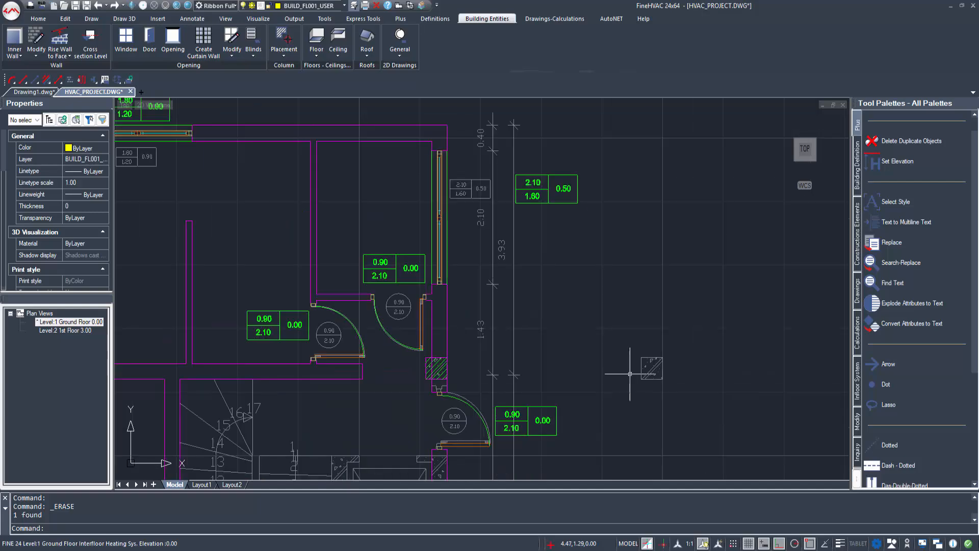
key("ctrl+v")
left_click(640, 379)
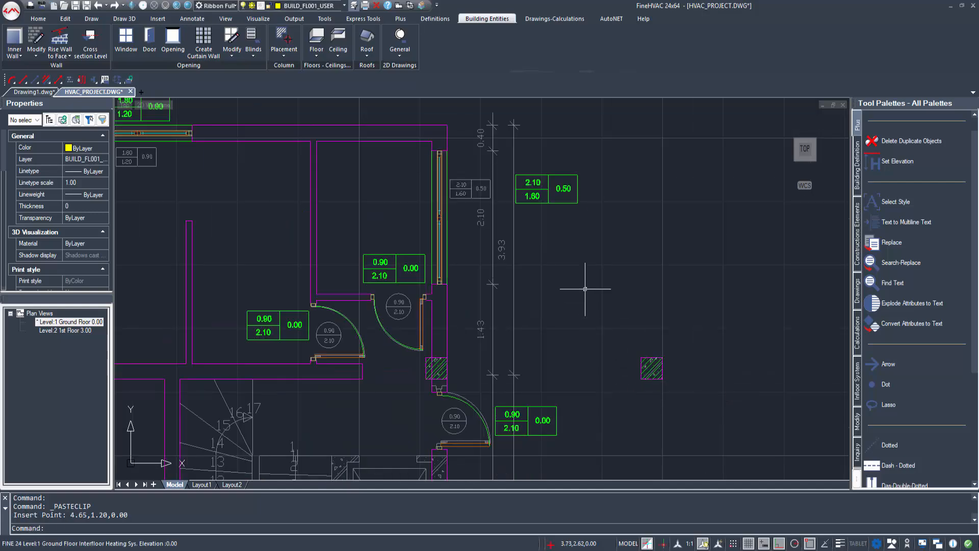
scroll(603, 306, "down", 3)
scroll(604, 207, "up", 2)
scroll(618, 171, "up", 2)
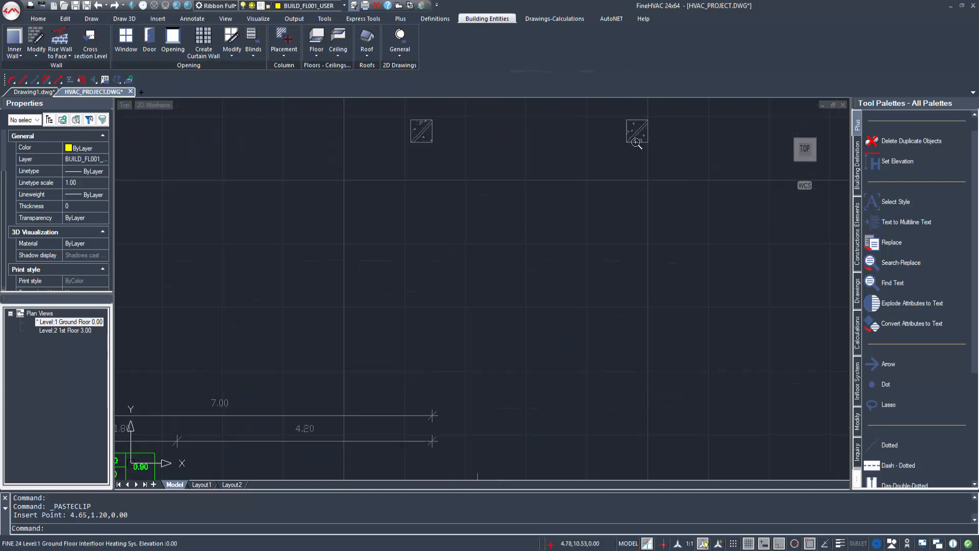
key("ctrl+v")
left_click(625, 142)
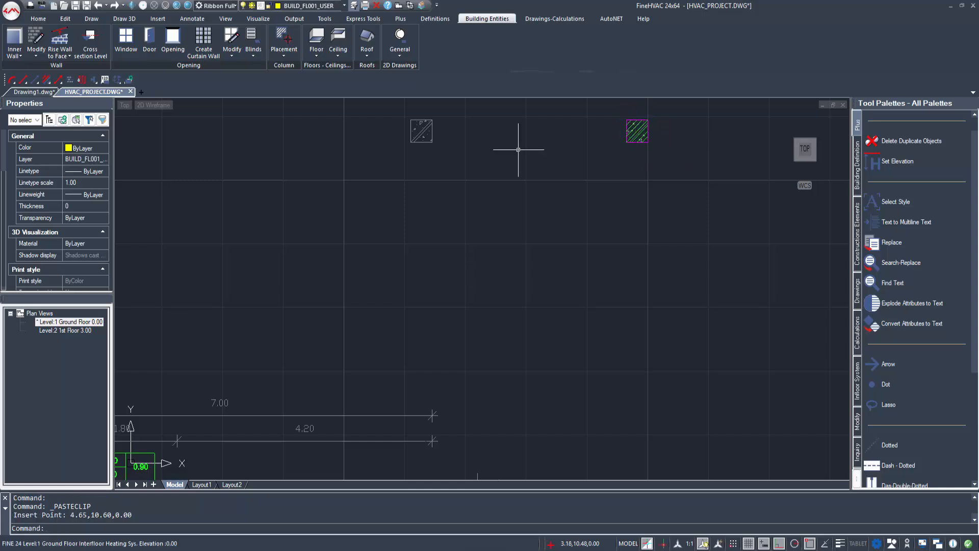
Step: Paste two more column copies at 1.10,10.60 and -5.50,10.60
middle_click_drag(518, 151, 639, 288)
key("ctrl+v")
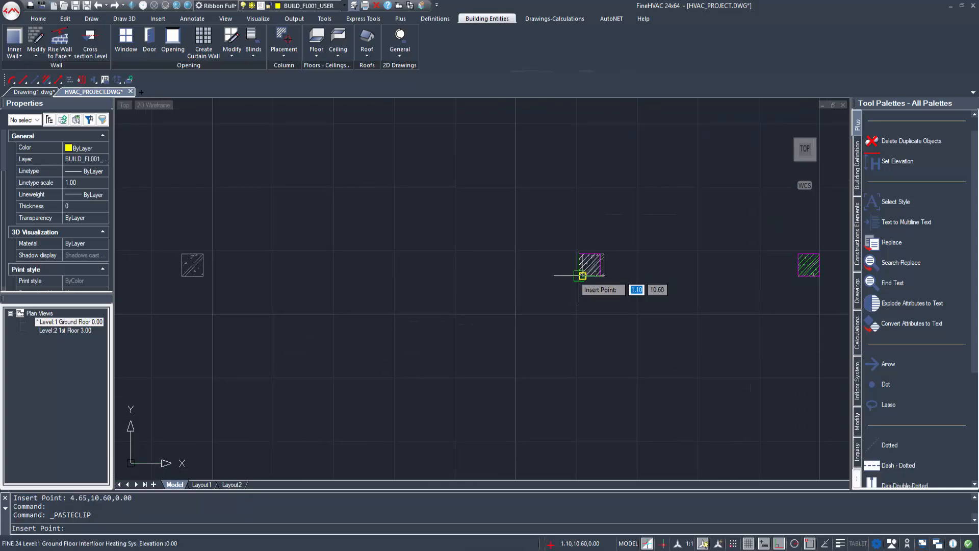
left_click(580, 276)
middle_click_drag(230, 275, 419, 286)
key("ctrl+v")
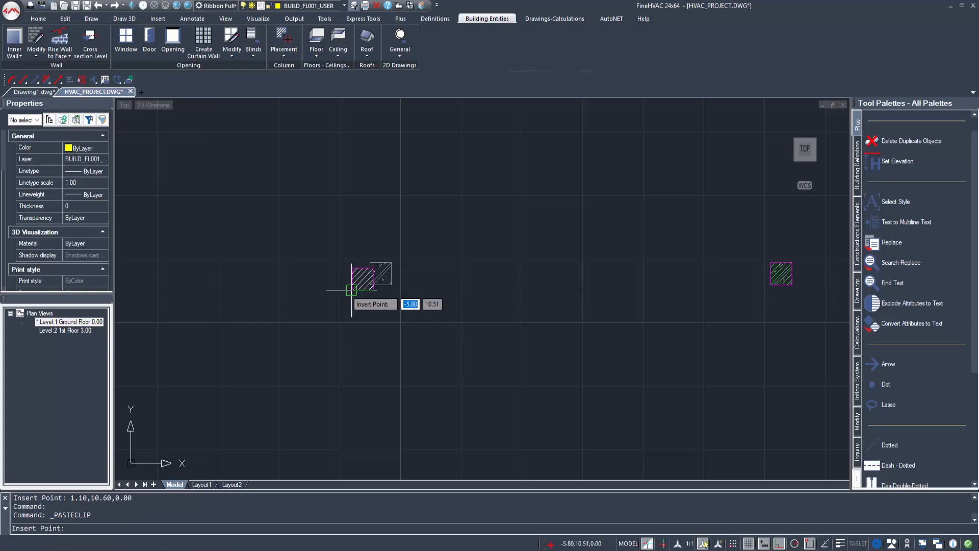
left_click(370, 284)
scroll(380, 334, "down", 5)
middle_click_drag(411, 384, 367, 215)
scroll(478, 404, "up", 3)
scroll(388, 310, "up", 1)
scroll(212, 146, "up", 1)
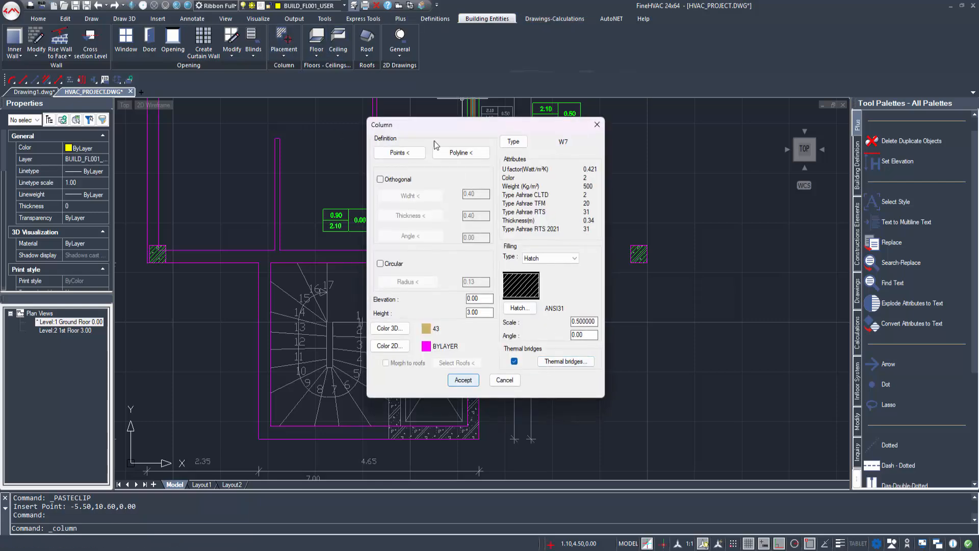
Step: Trace the U-column's outer edge through -0.45,-2.35, 1.45,-2.35, 1.45,0.00 and 0.95,0.00
left_click(401, 153)
scroll(408, 337, "up", 3)
left_click(398, 285)
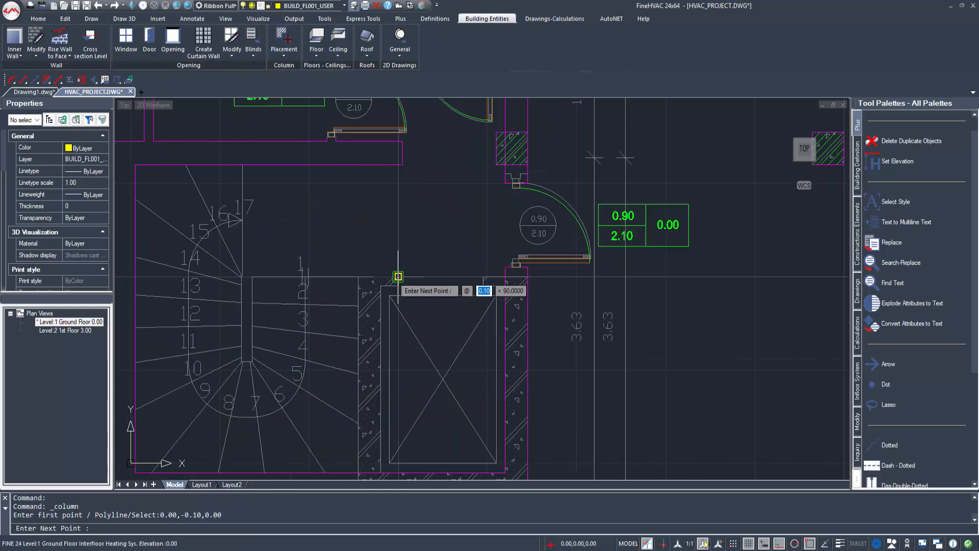
left_click(399, 277)
left_click(356, 277)
middle_click_drag(356, 277, 345, 247)
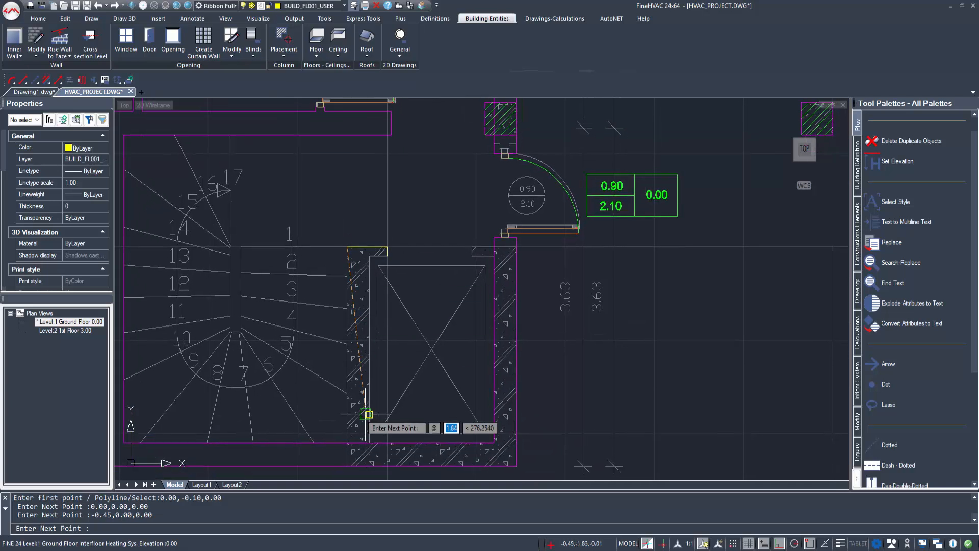
left_click(347, 466)
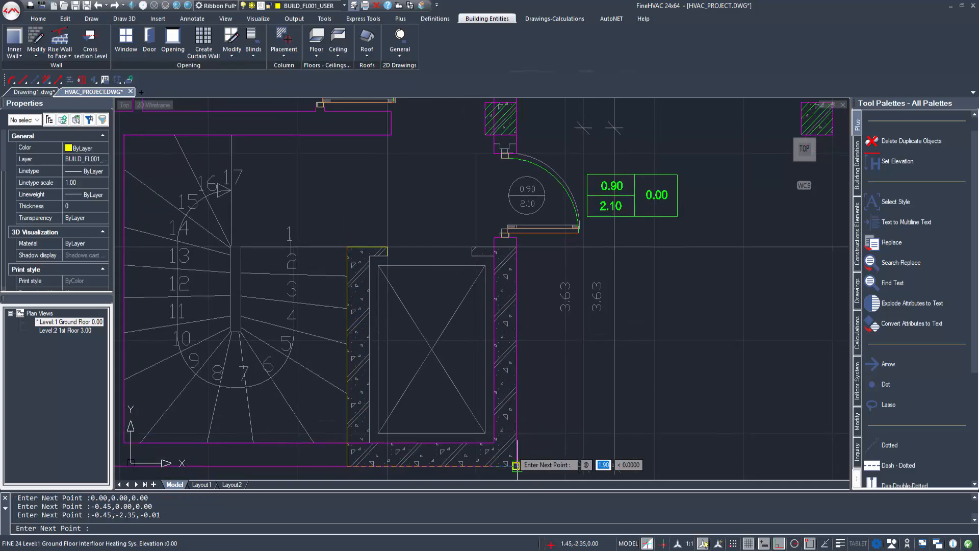
left_click(516, 465)
left_click(516, 247)
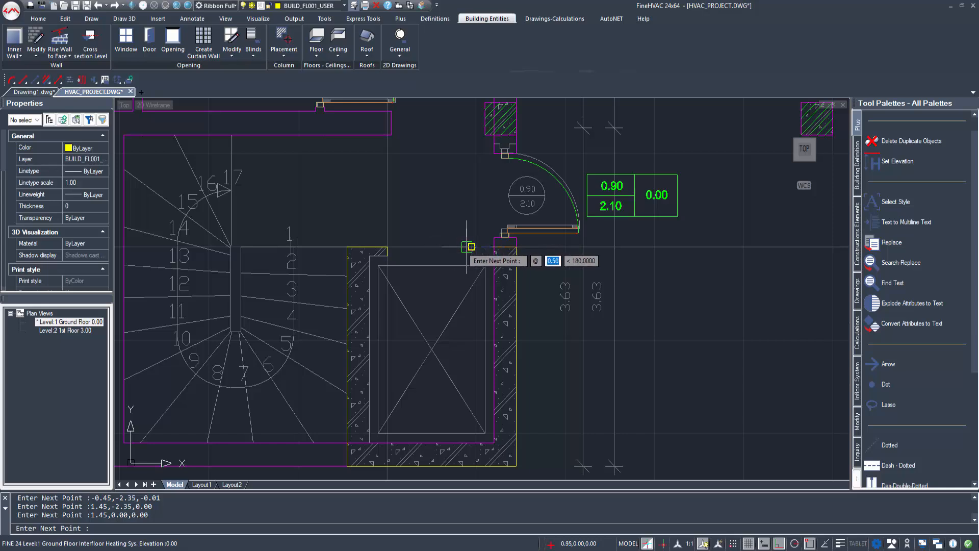
left_click(468, 247)
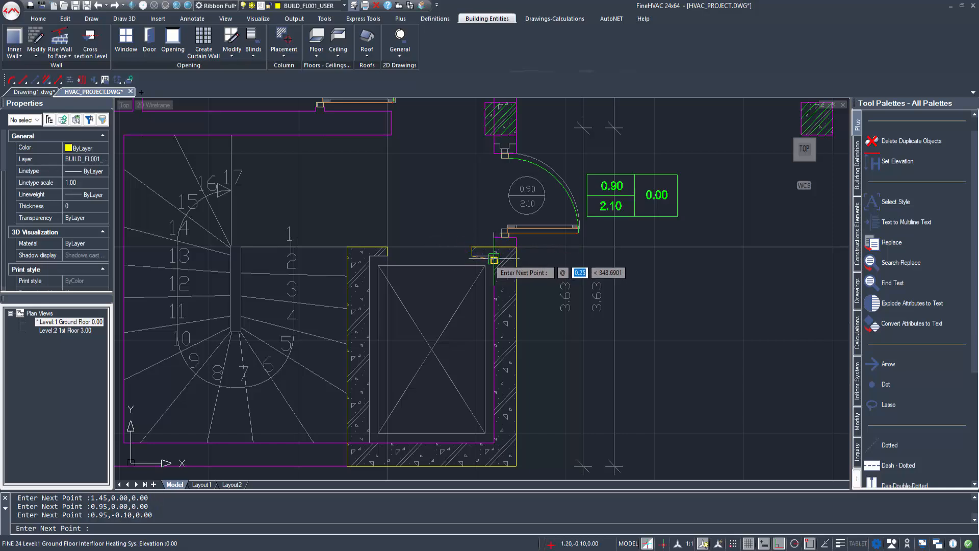
Step: Close the inner edge via 1.20,-2.08 and -0.20,-2.08, then insert the column at 0.00,-0.10
left_click(492, 256)
left_click(494, 441)
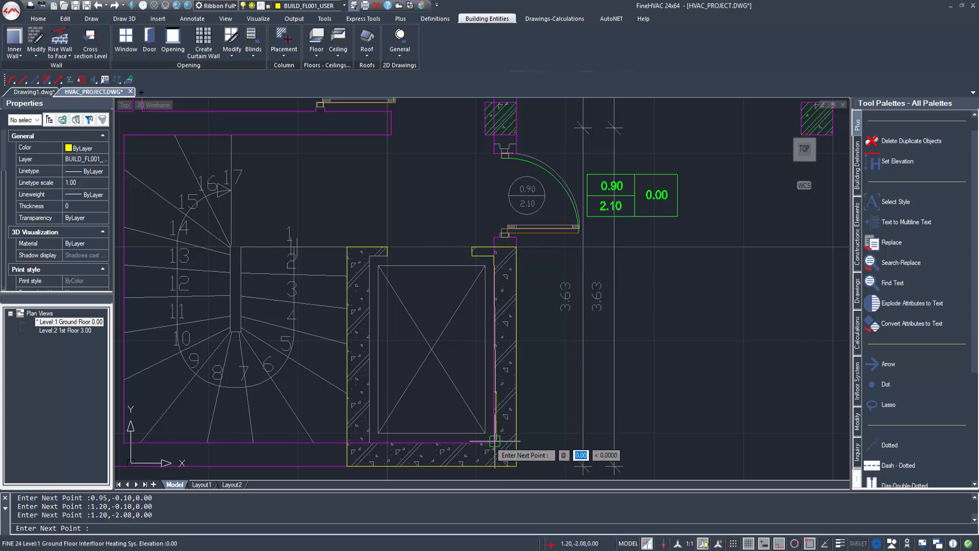
left_click(369, 442)
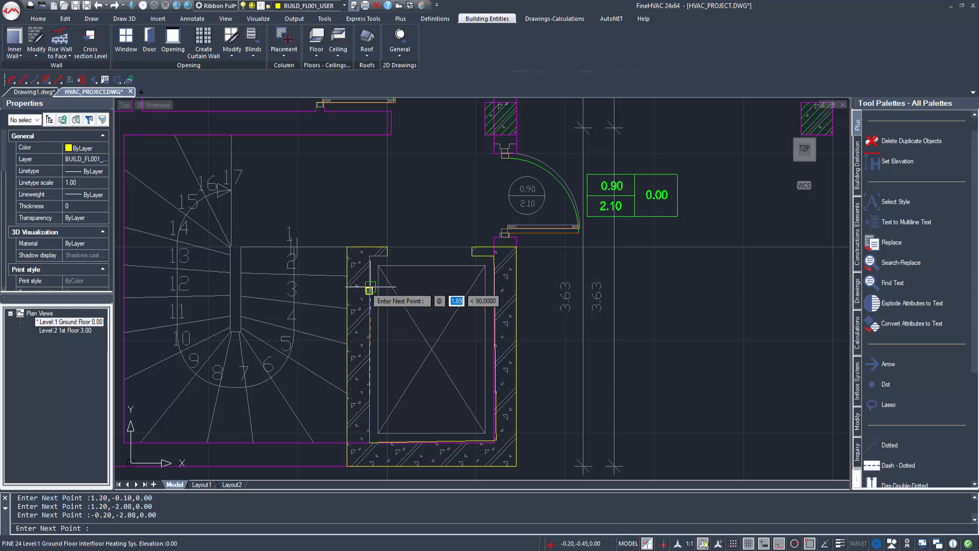
left_click(370, 255)
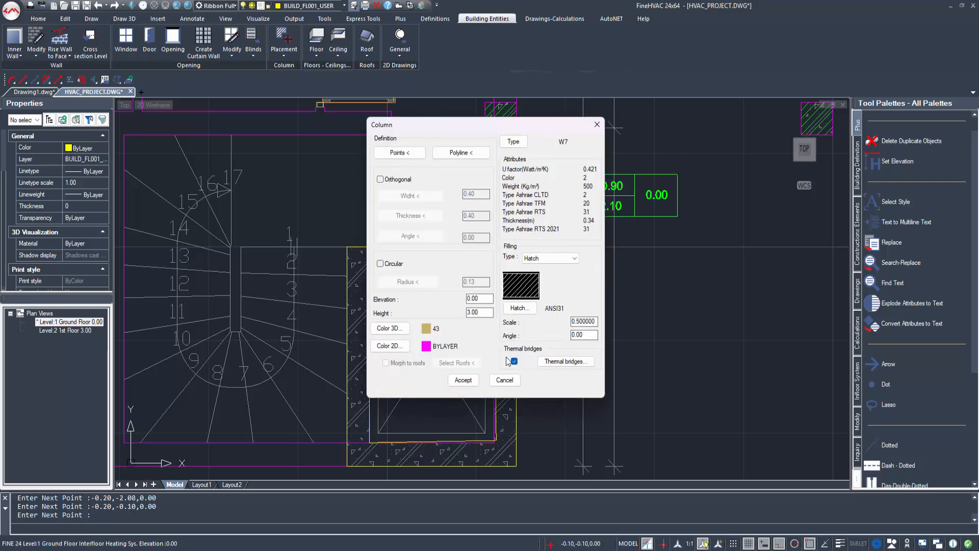
left_click(470, 382)
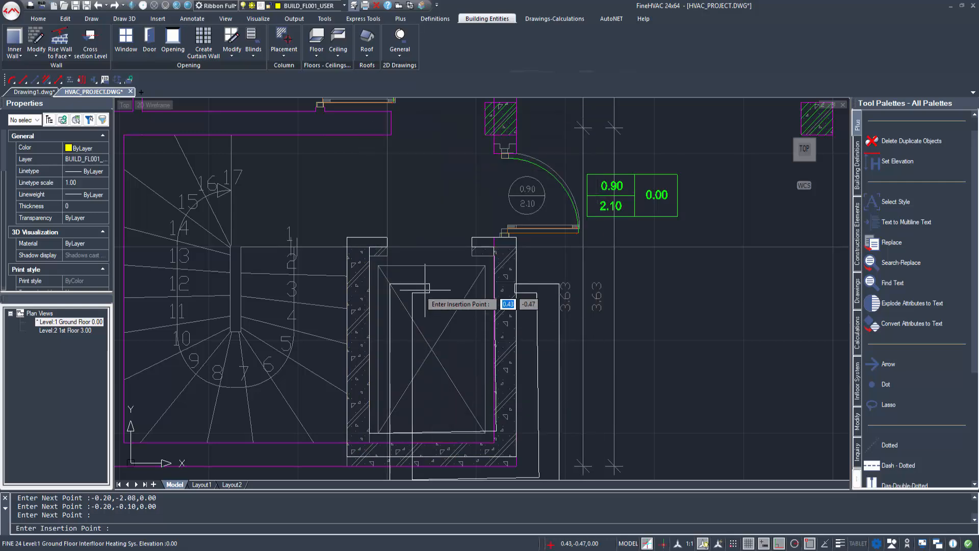
left_click(387, 255)
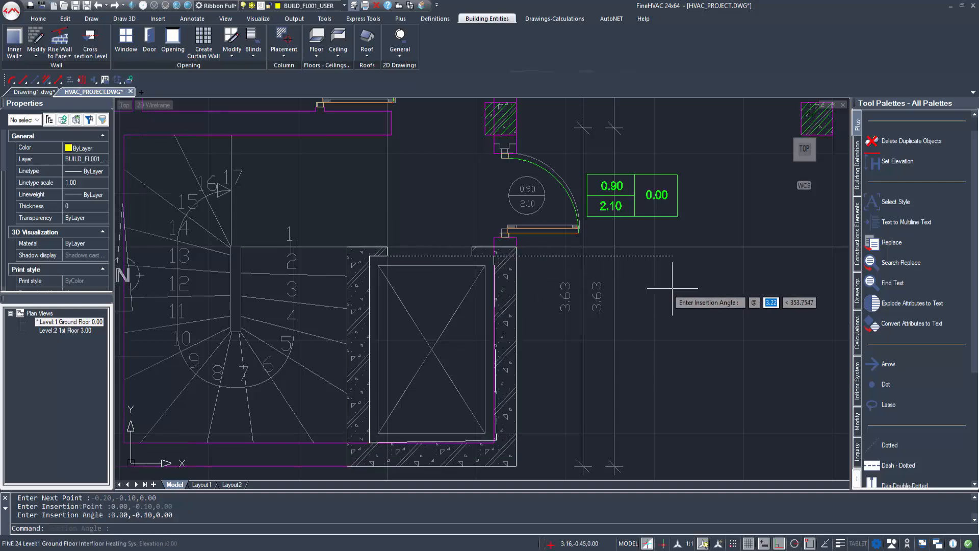
left_click(693, 293)
left_click(316, 39)
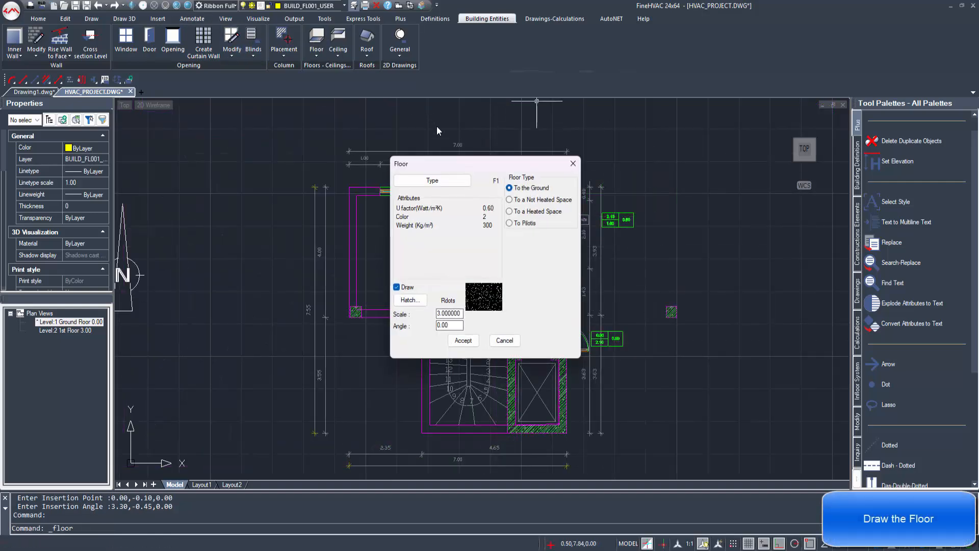
Step: Draw the on-ground floor through corners -3.20,1.20, -5.55,1.20, -5.55,5.20, 1.45,5.20 and 1.45,-2.35
left_click(463, 340)
left_click(422, 432)
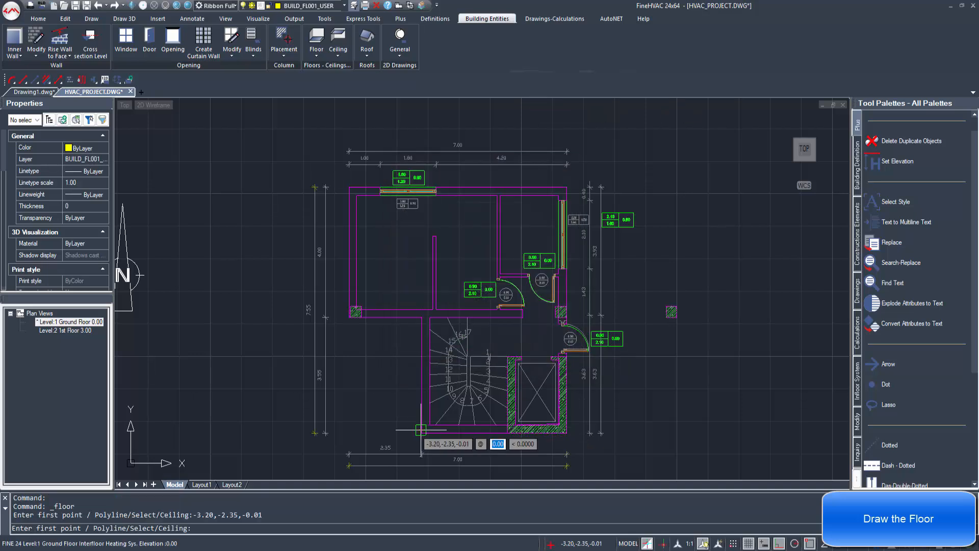
left_click(422, 318)
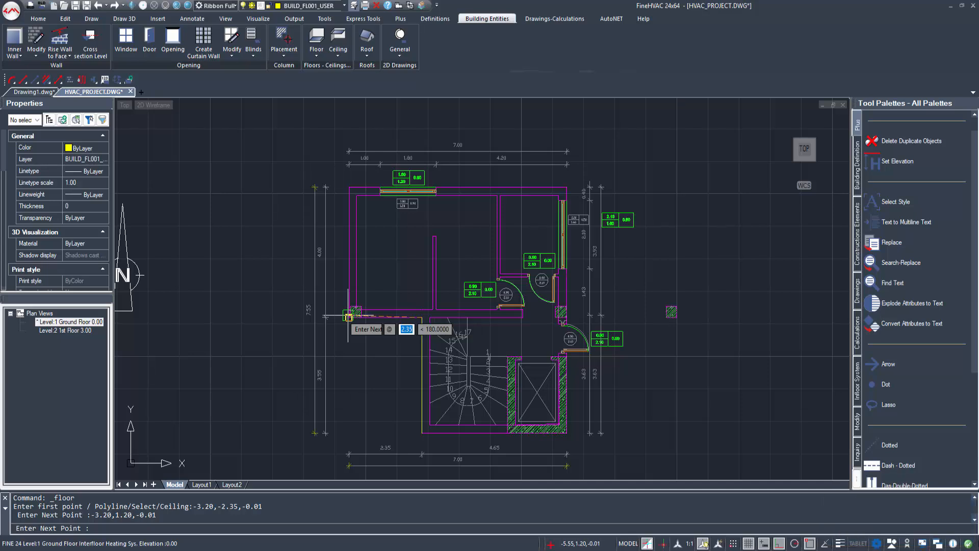
left_click(348, 316)
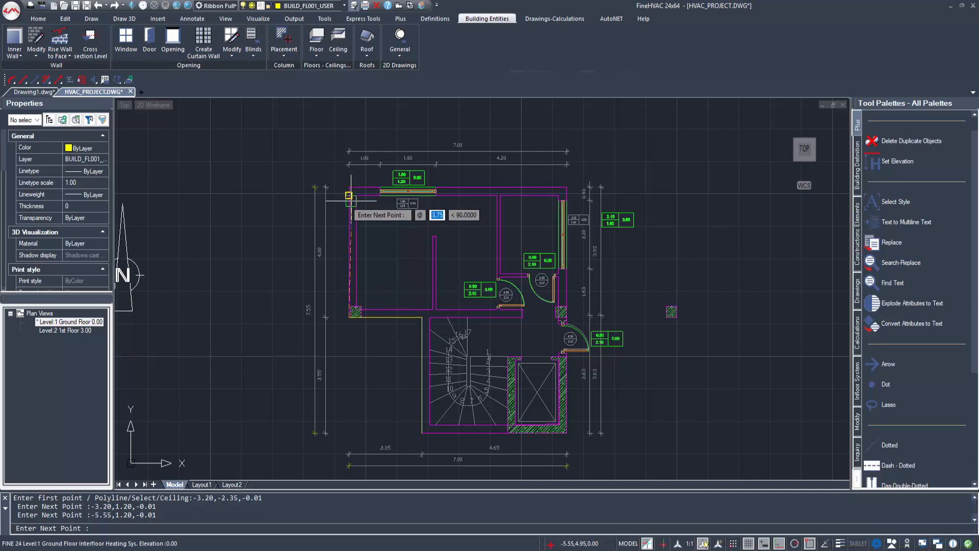
left_click(348, 188)
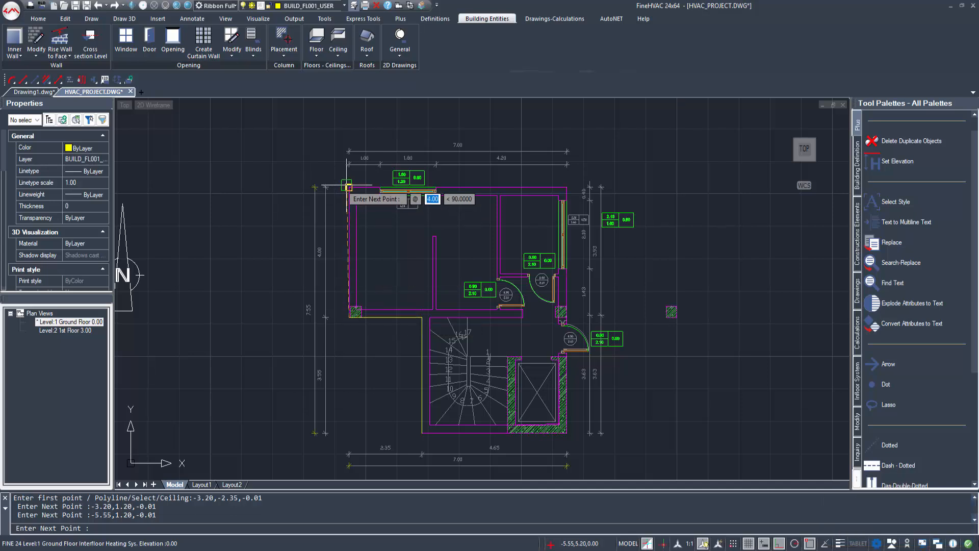
left_click(568, 187)
left_click(566, 432)
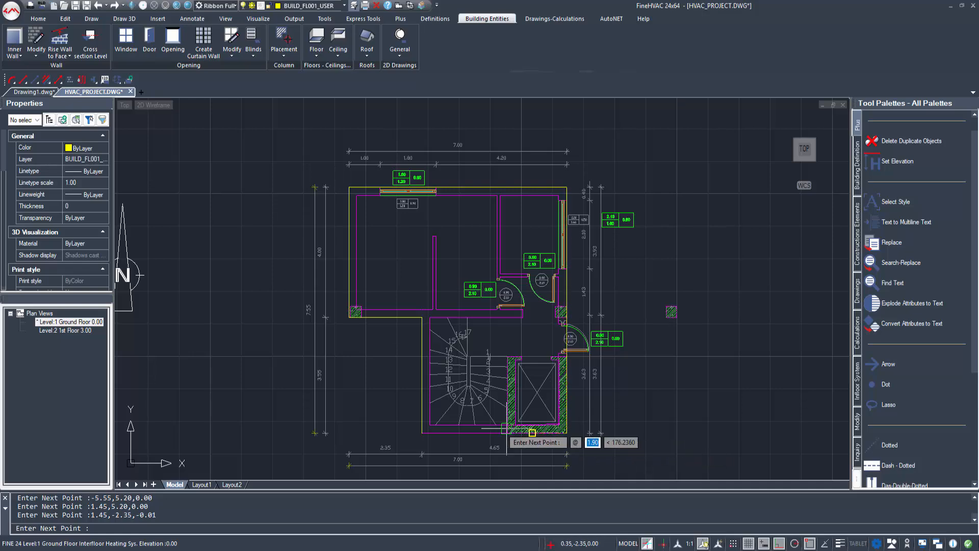
key("Return")
scroll(363, 331, "up", 5)
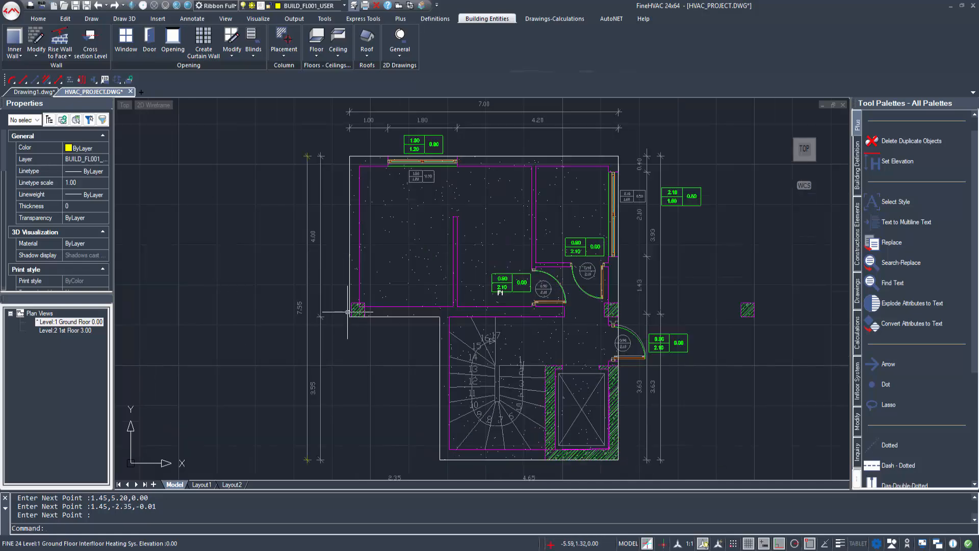
scroll(364, 330, "down", 6)
scroll(376, 315, "down", 1)
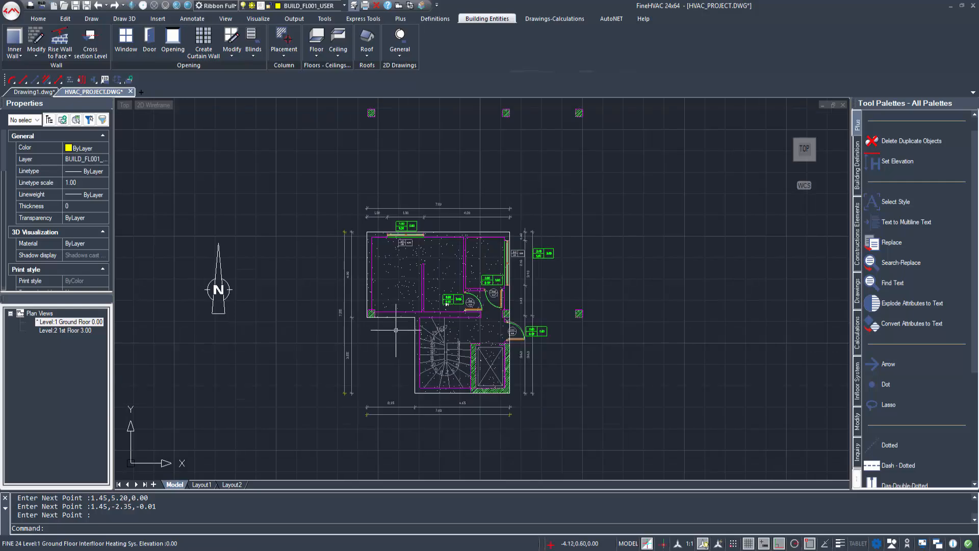
scroll(445, 328, "up", 1)
middle_click_drag(499, 327, 476, 334)
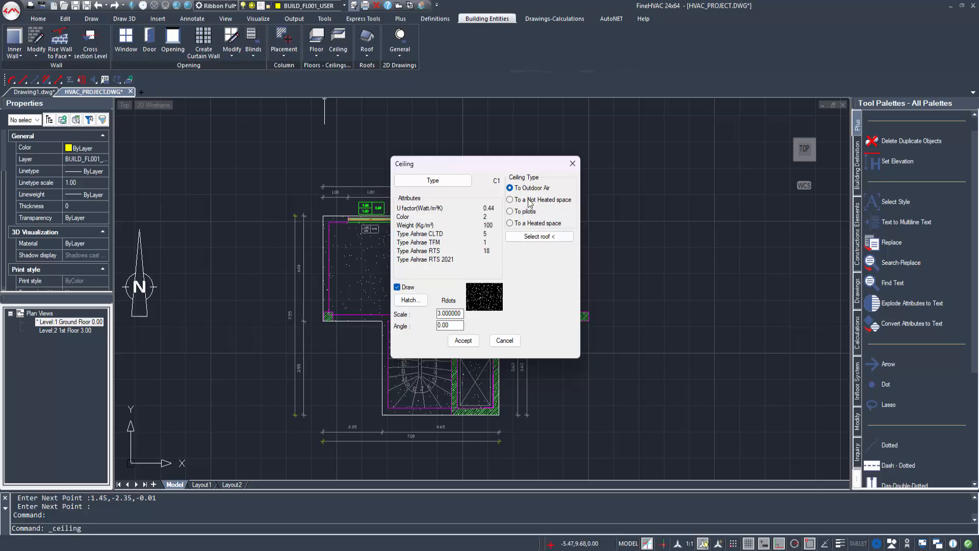
Step: Dismiss the ceiling settings and hide Floors Hatch in Layers Management, saving the change
key("Escape")
middle_click_drag(535, 222, 526, 239)
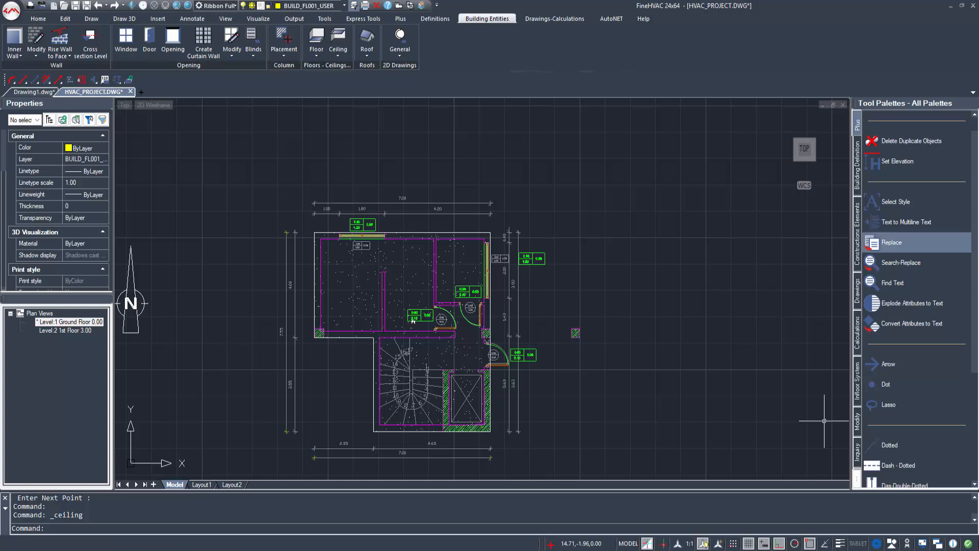
left_click(435, 18)
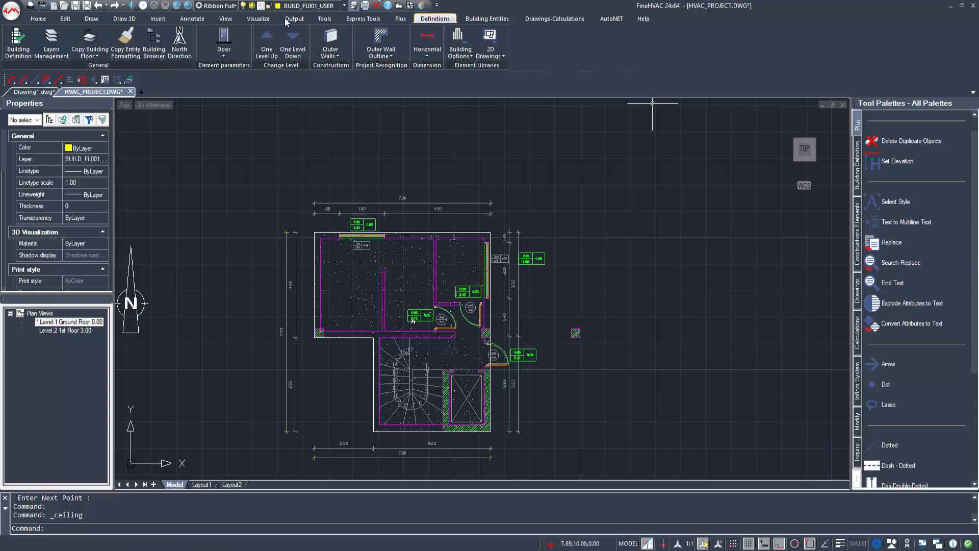
left_click(51, 41)
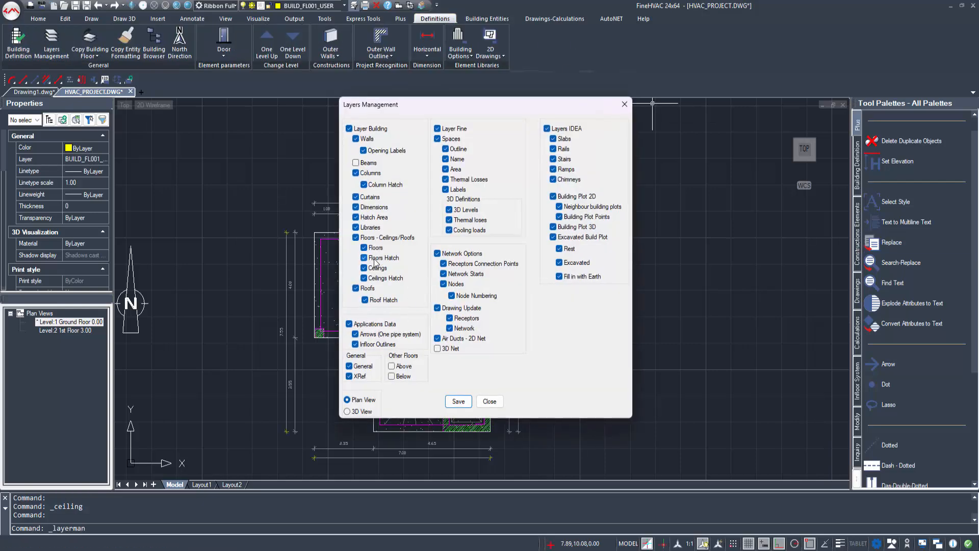
left_click(459, 401)
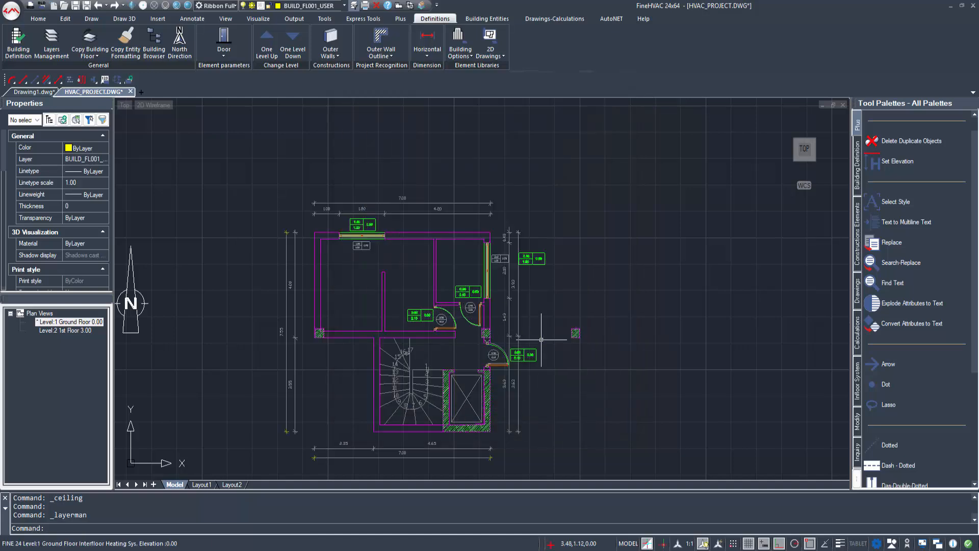
left_click(408, 7)
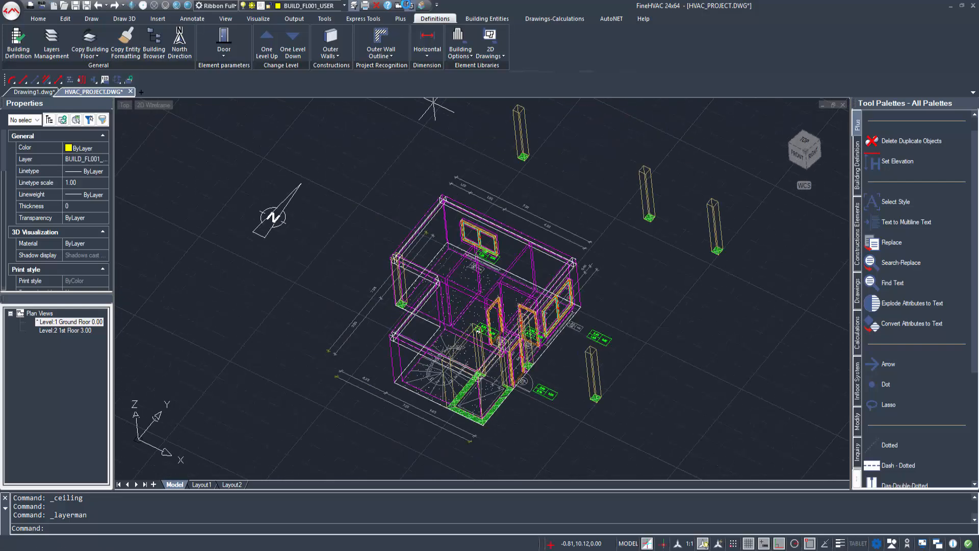
left_click(188, 5)
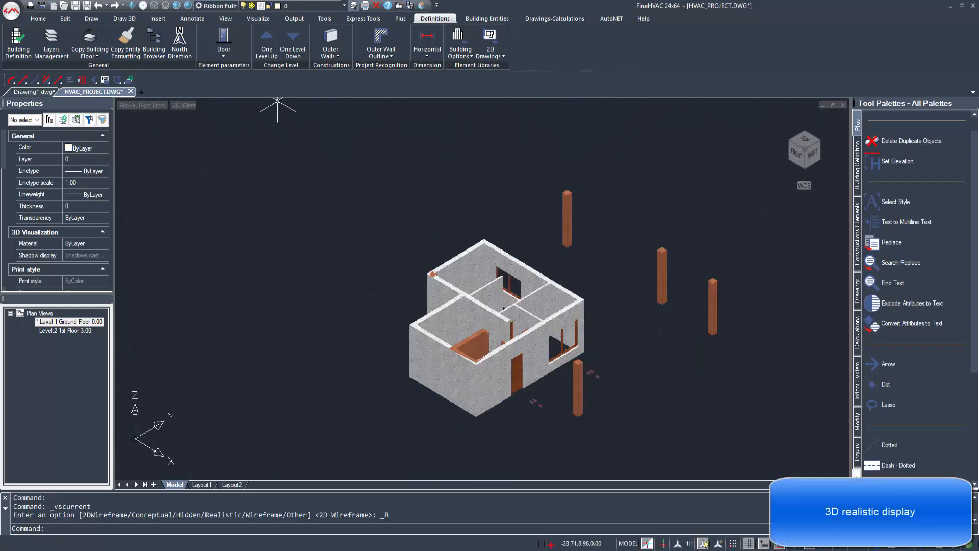
middle_click_drag(471, 249, 234, 233, "shift")
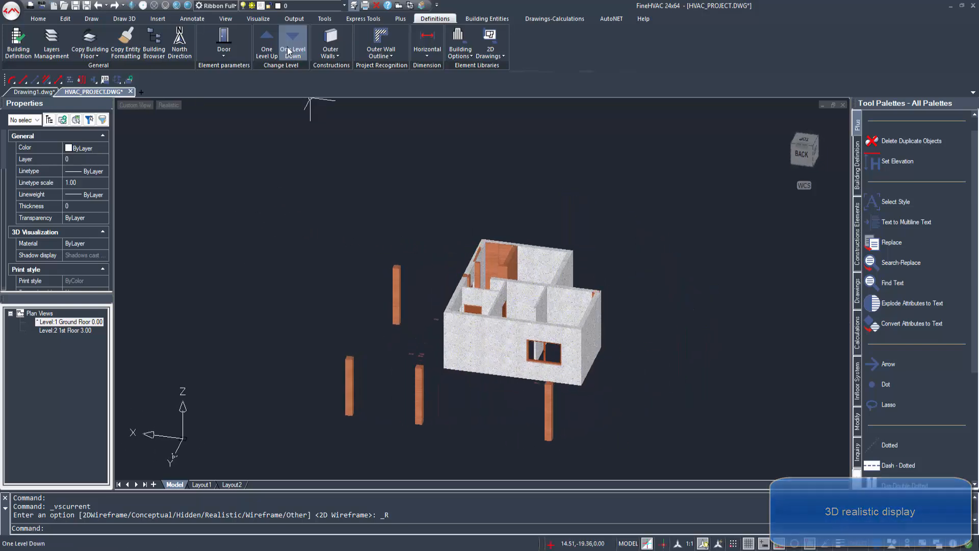
left_click(398, 6)
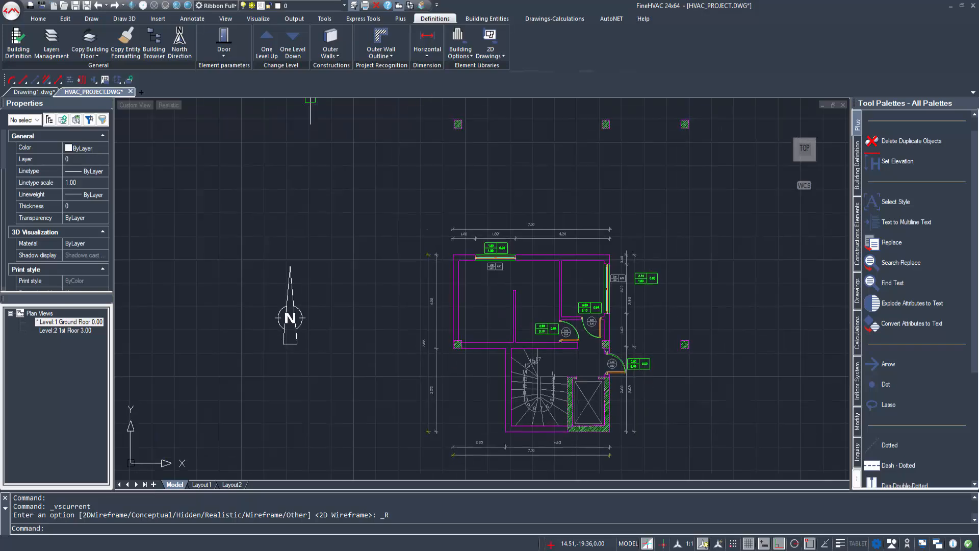
Step: Copy the 29 ground-floor walls, openings and columns onto level 2, the 1st Floor
double_click(72, 331)
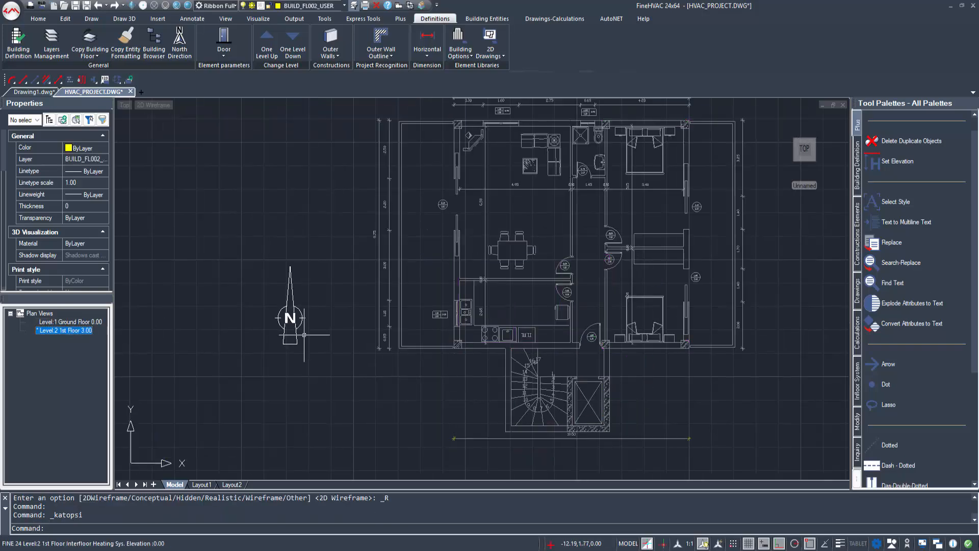
scroll(908, 459, "down", 1)
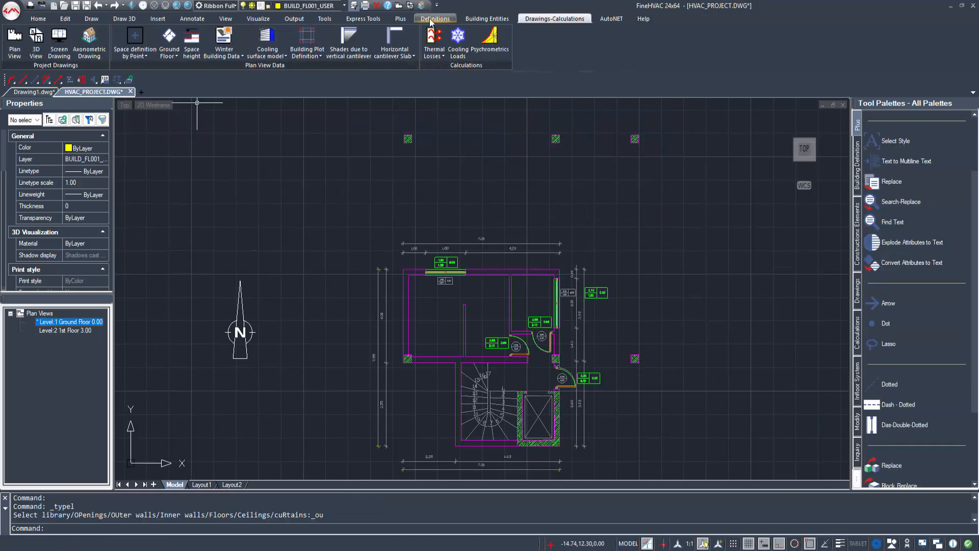
left_click(436, 20)
left_click(96, 60)
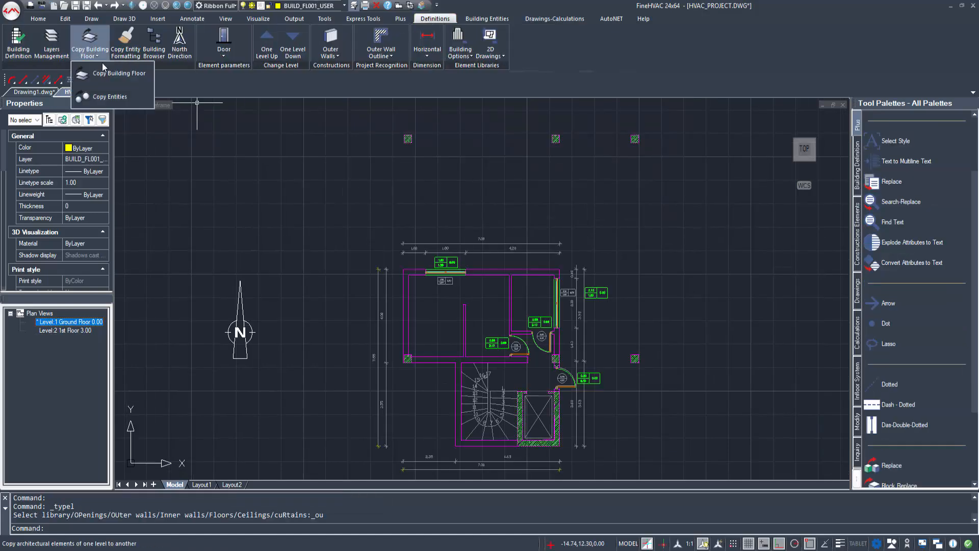
left_click(107, 73)
left_click(670, 424)
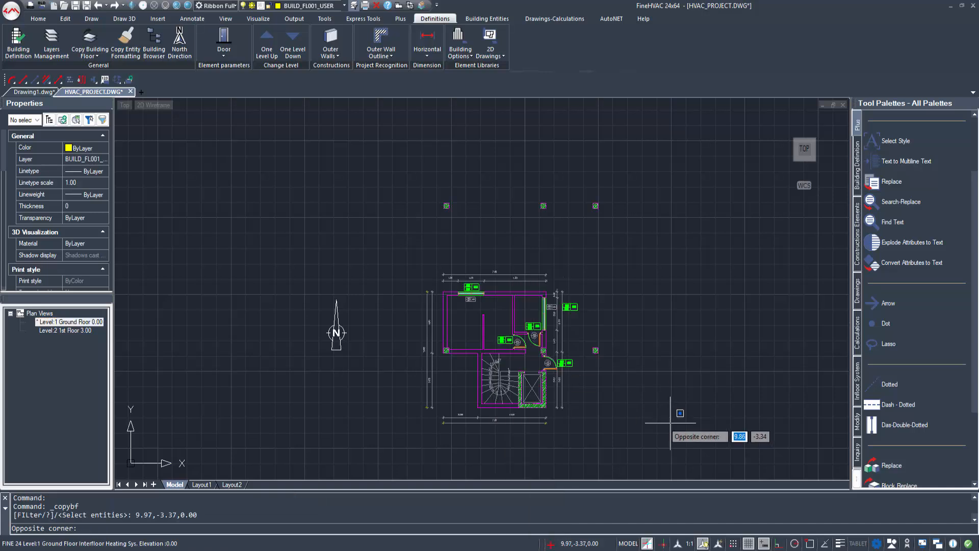
left_click(407, 184)
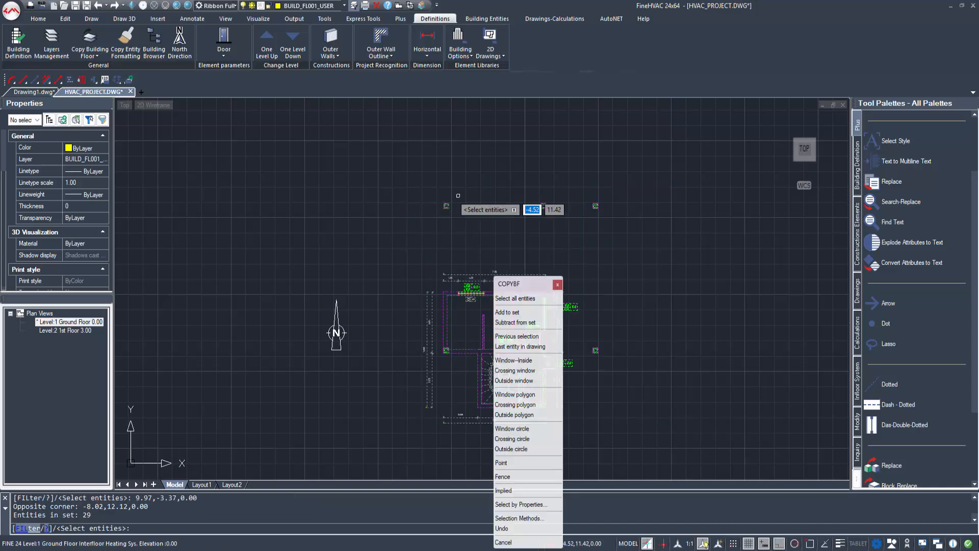
key("Return")
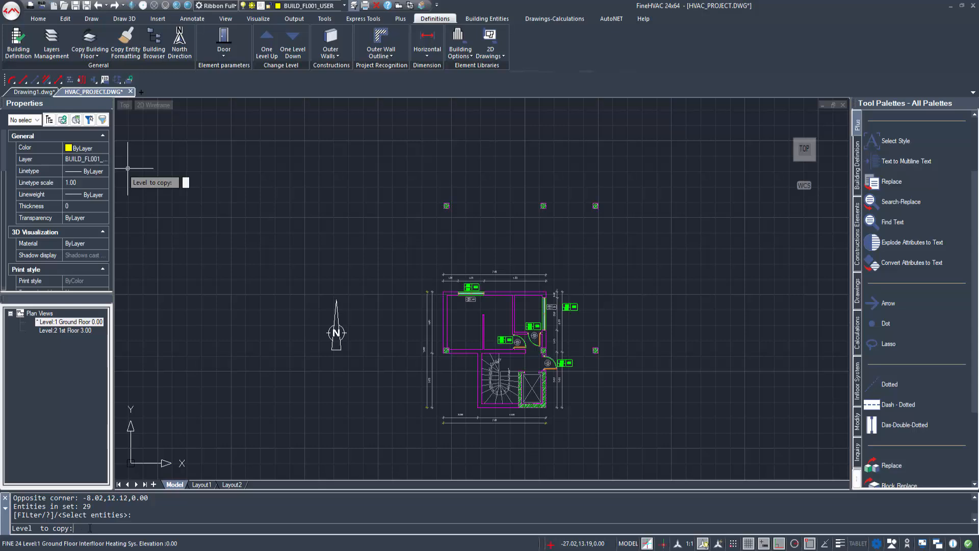
type("2")
key("Return")
key("Escape")
scroll(470, 297, "up", 6)
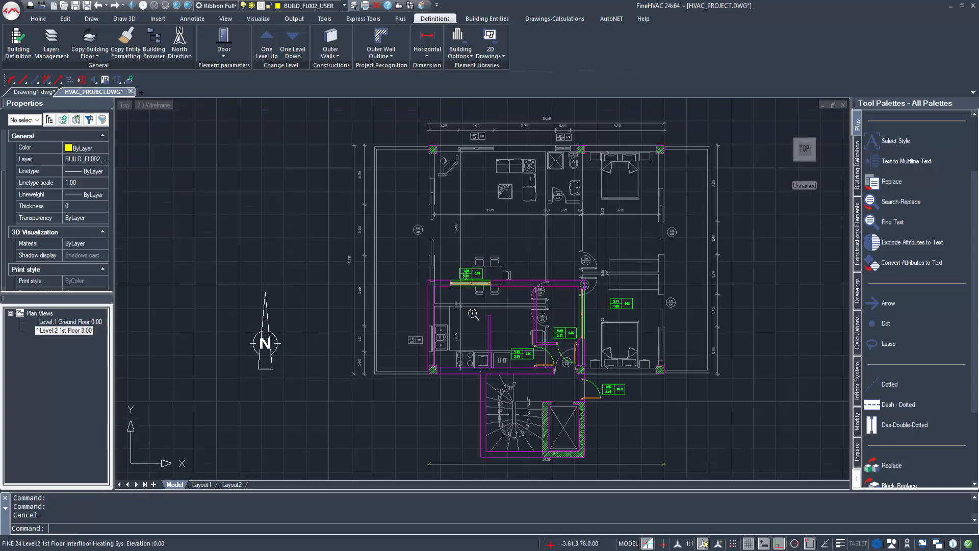
Step: Erase the copied horizontal wall with its window and the vertical wall with window and door
left_click(538, 263)
key("Delete")
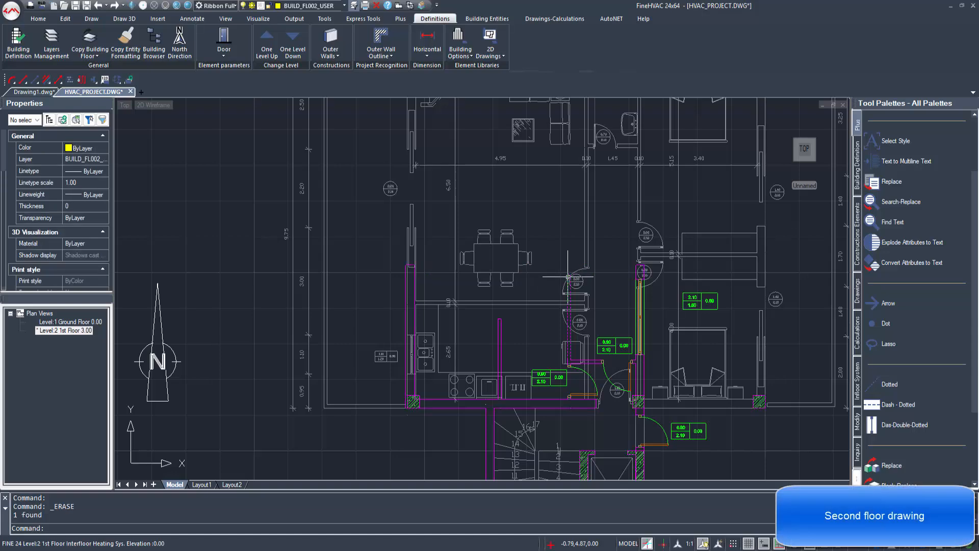
left_click(637, 271)
key("Delete")
middle_click_drag(586, 404, 581, 320)
Step: Erase the 0.80/2.10 door, the interior magenta wall and the left outer wall
left_click(589, 276)
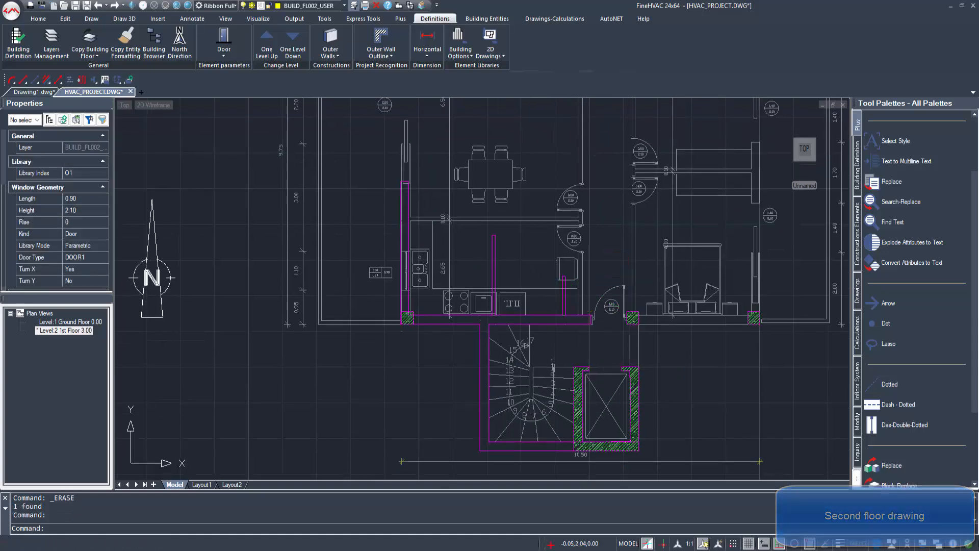
key("Delete")
left_click(496, 261)
left_click(492, 260)
key("Delete")
left_click(408, 198)
middle_click_drag(408, 198, 446, 336)
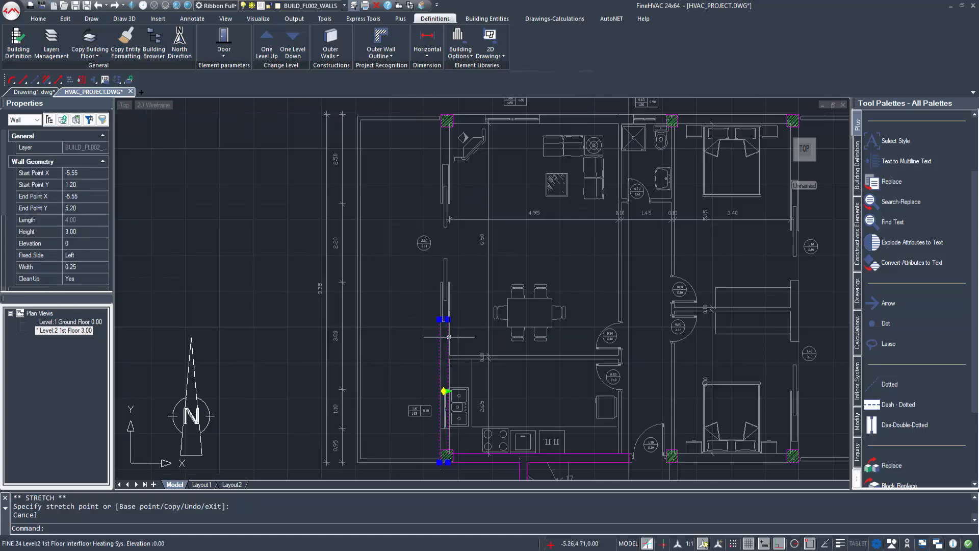
key("Delete")
middle_click_drag(646, 386, 591, 374)
scroll(590, 374, "down", 1)
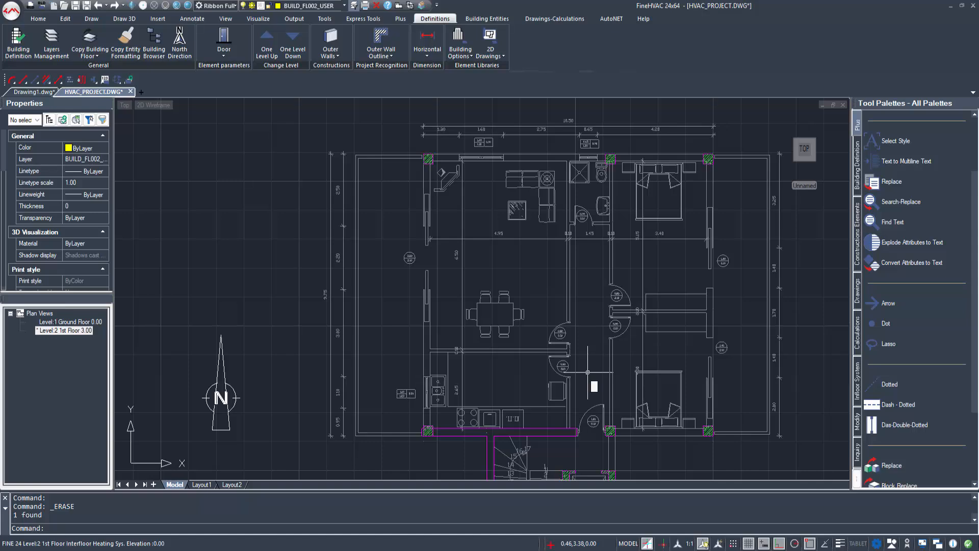
left_click(487, 18)
Step: Draw outer walls from 1.45,1.20 to 5.00,1.20 and up to 5.00,10.95
left_click(14, 57)
left_click(29, 72)
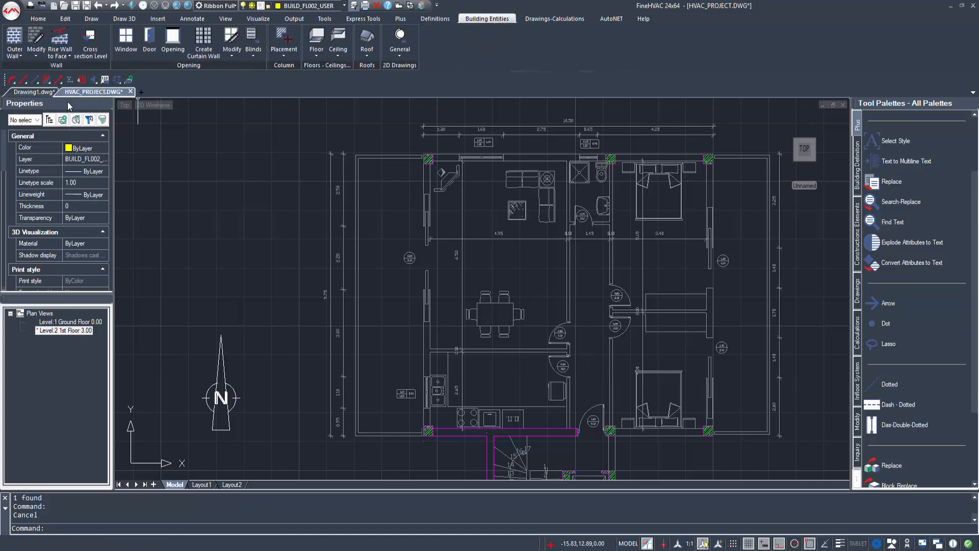
left_click(476, 373)
scroll(712, 422, "up", 2)
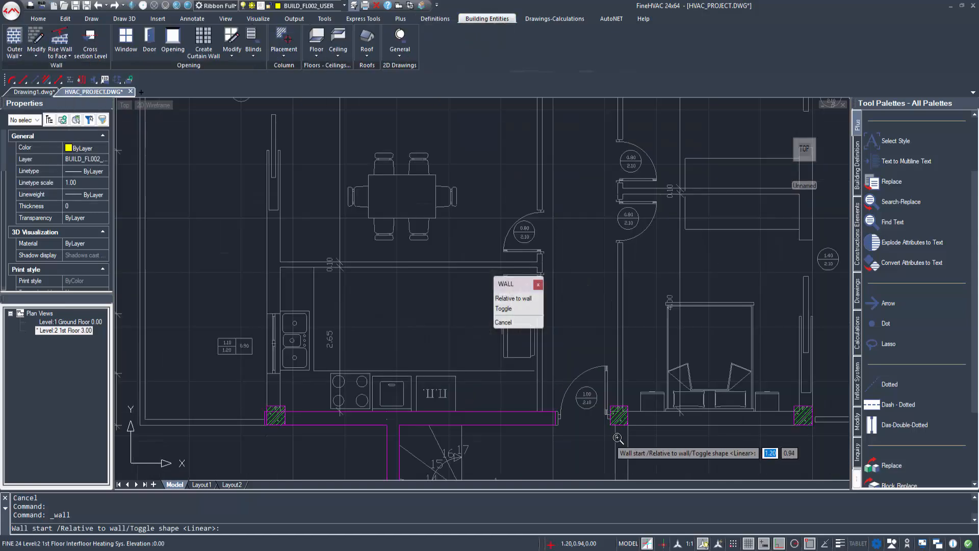
left_click(615, 432)
left_click(712, 431)
left_click(771, 254)
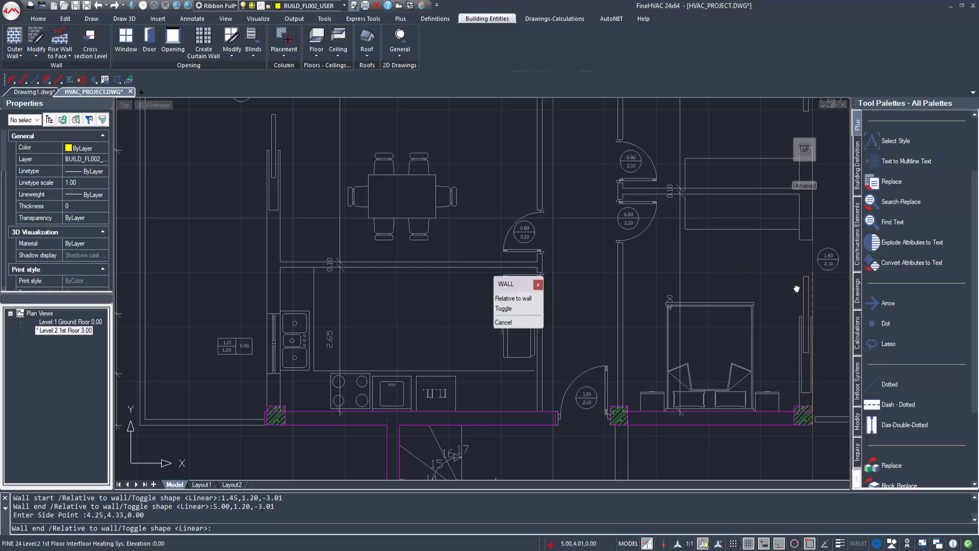
middle_click_drag(795, 286, 769, 439)
scroll(769, 440, "down", 2)
scroll(792, 176, "up", 1)
left_click(777, 181)
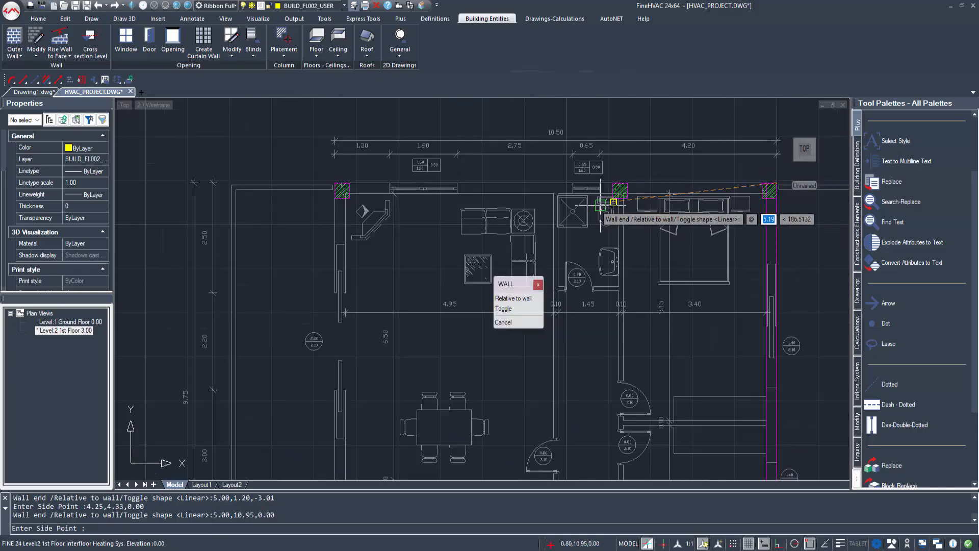
left_click(633, 192)
middle_click_drag(374, 354, 376, 116)
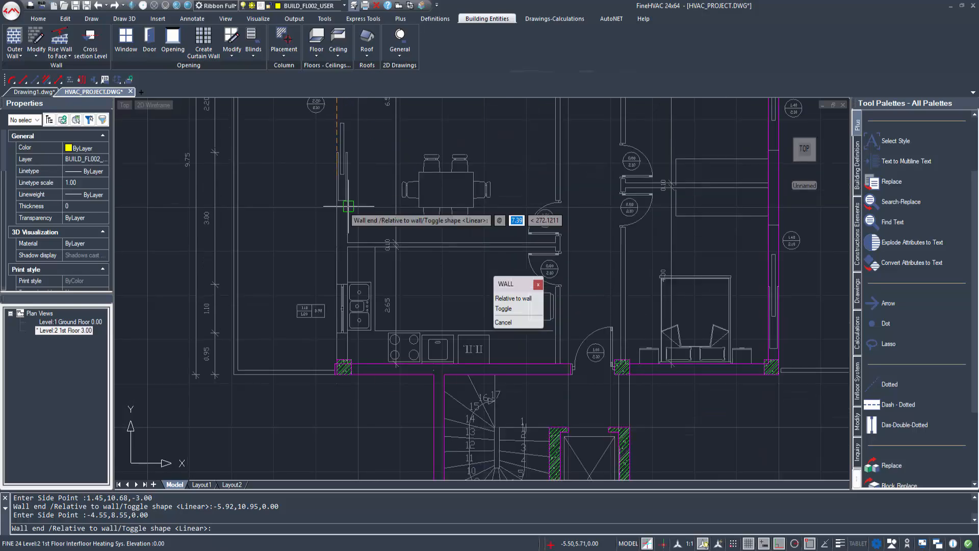
Step: Stretch the wall near the door so its end reaches the column
right_click(493, 275)
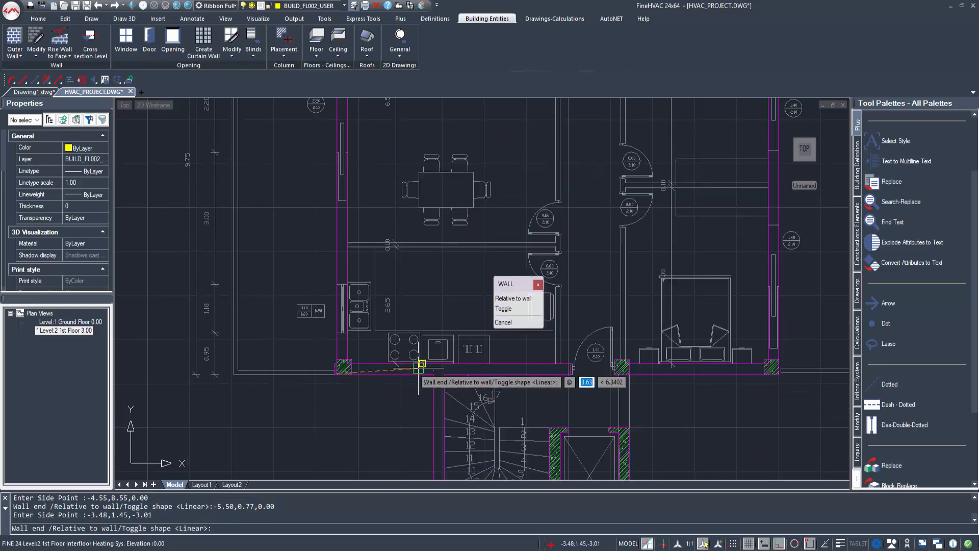
left_click(515, 325)
scroll(467, 349, "up", 3)
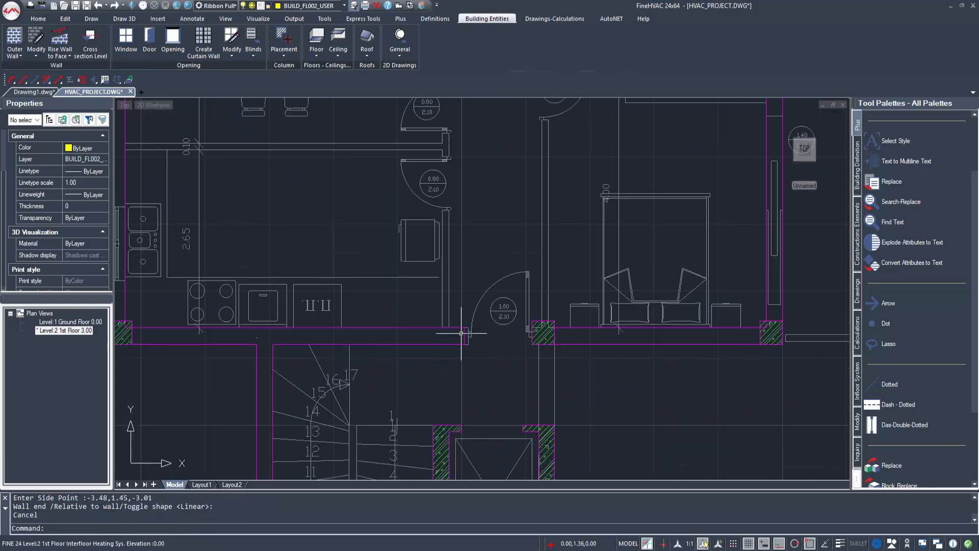
key("Escape")
left_click(472, 344)
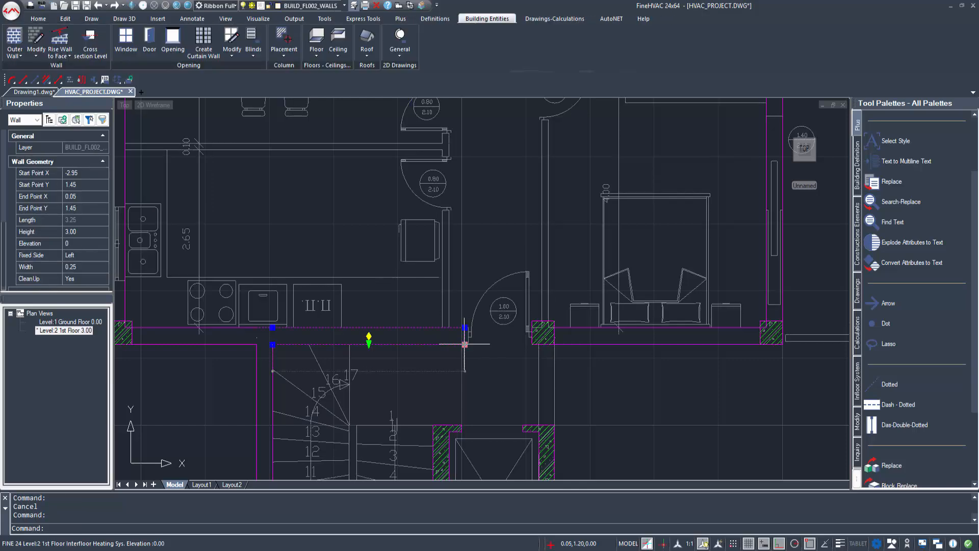
left_click(464, 344)
middle_click_drag(554, 363, 441, 359)
left_click(427, 340)
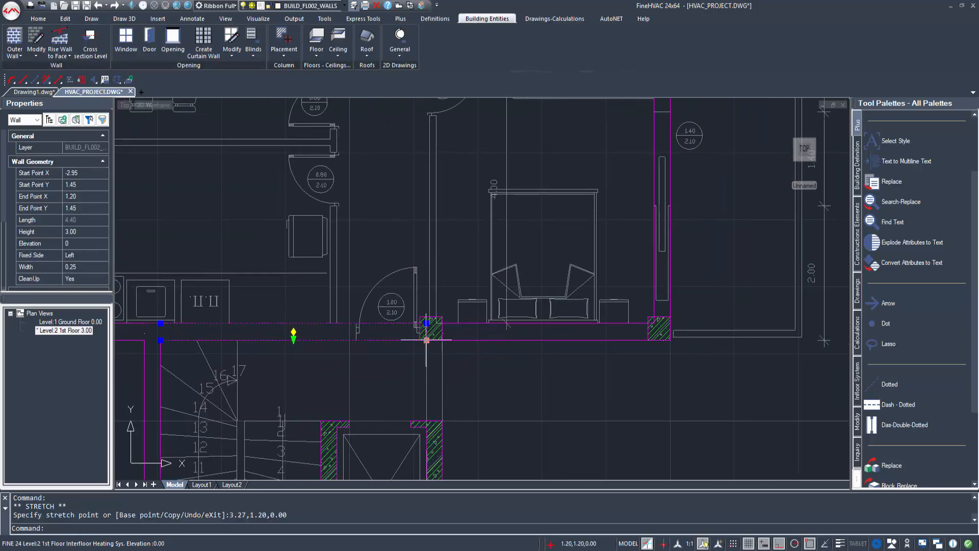
key("Escape")
scroll(426, 347, "down", 2)
Step: Add another wall starting at the column corner with the WAL command
type("WAL")
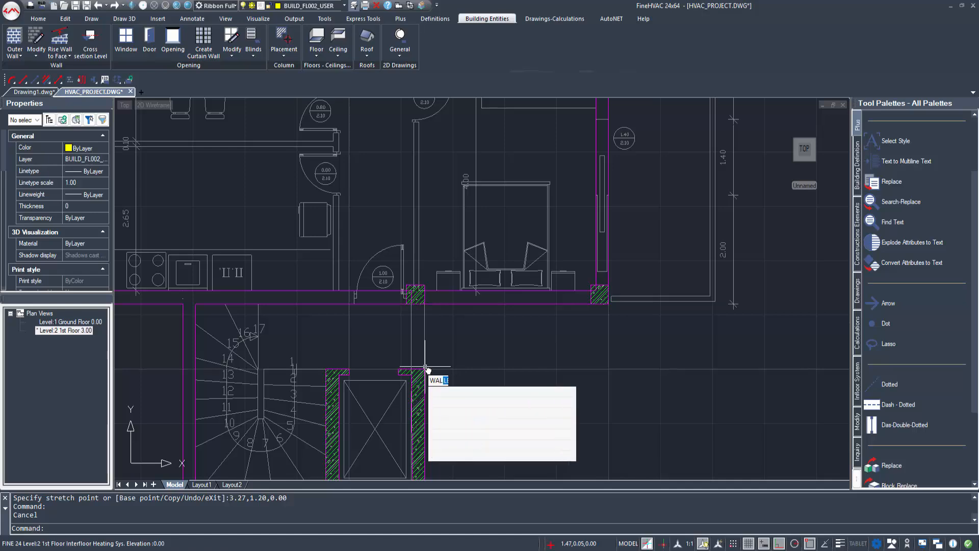
key("Return")
left_click(464, 370)
middle_click_drag(368, 373, 291, 310)
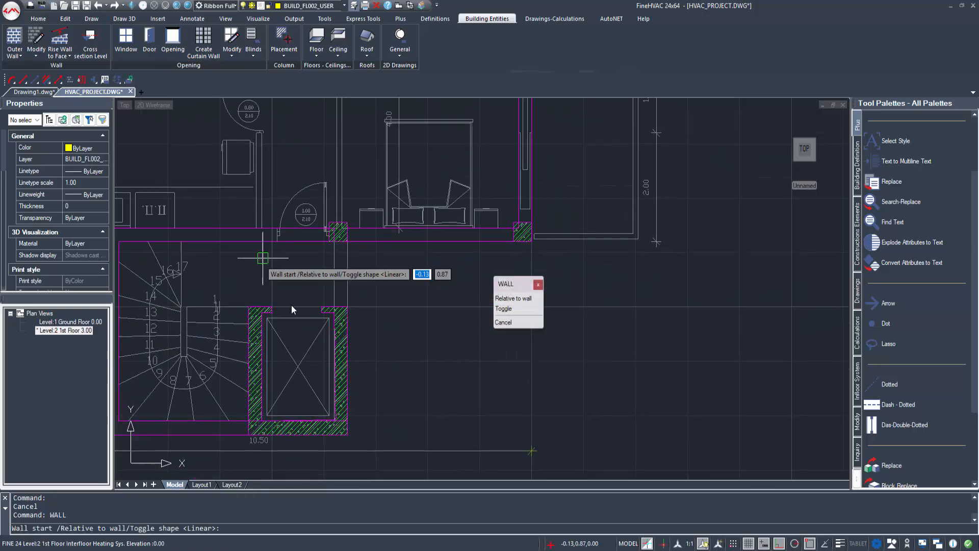
left_click(349, 243)
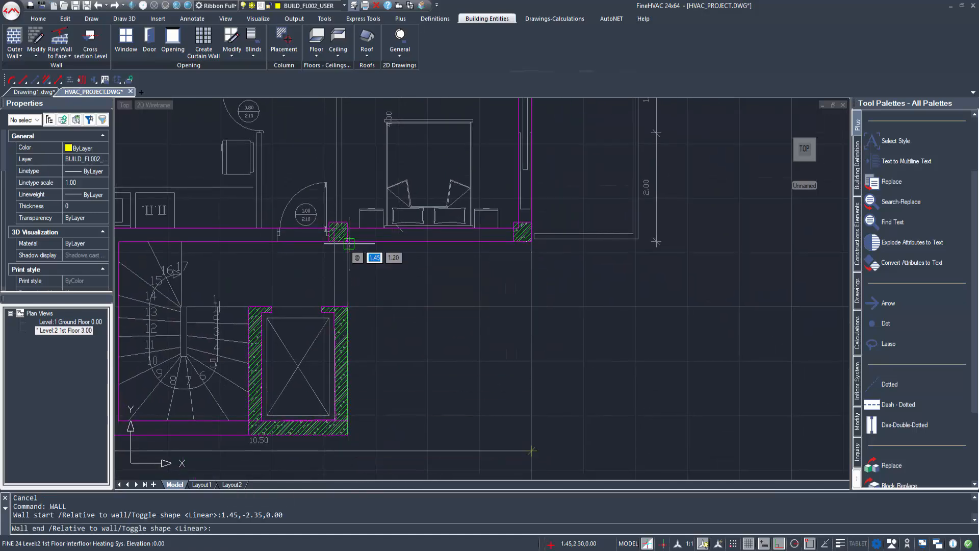
left_click(349, 243)
left_click(267, 262)
scroll(262, 275, "down", 3)
middle_click_drag(260, 271, 403, 376)
key("Escape")
middle_click_drag(237, 334, 248, 389)
scroll(289, 389, "up", 4)
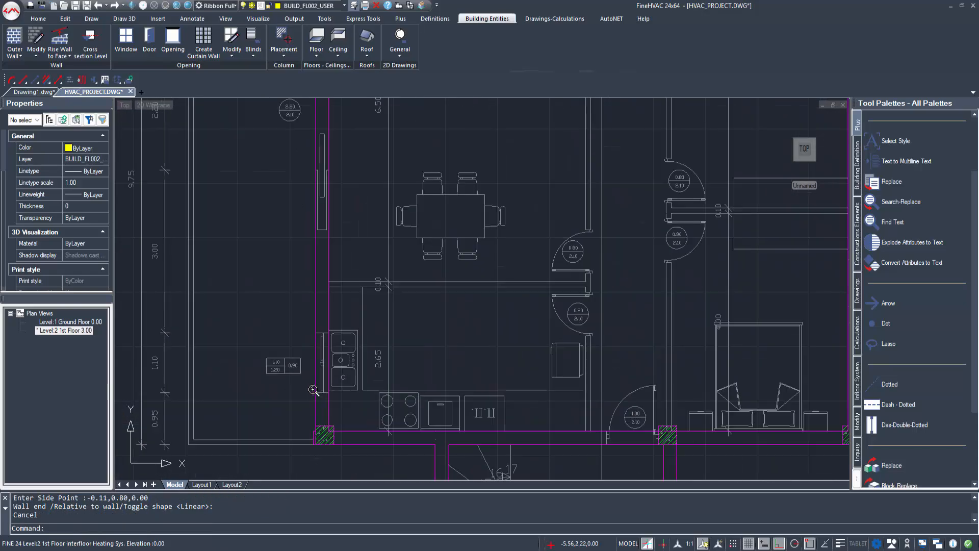
key("Return")
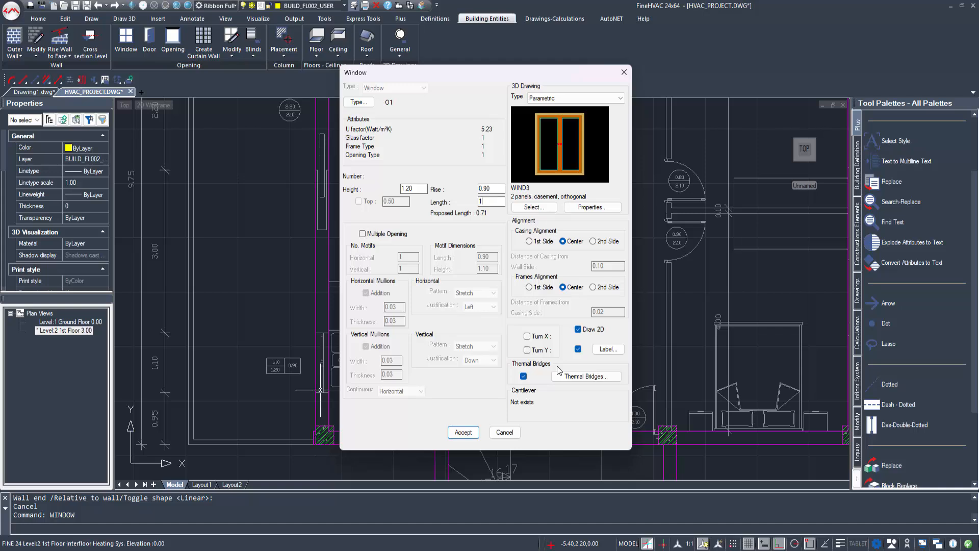
Step: Place the 1.10×1.20 window with 0.90 rise in the kitchen wall
left_click(463, 432)
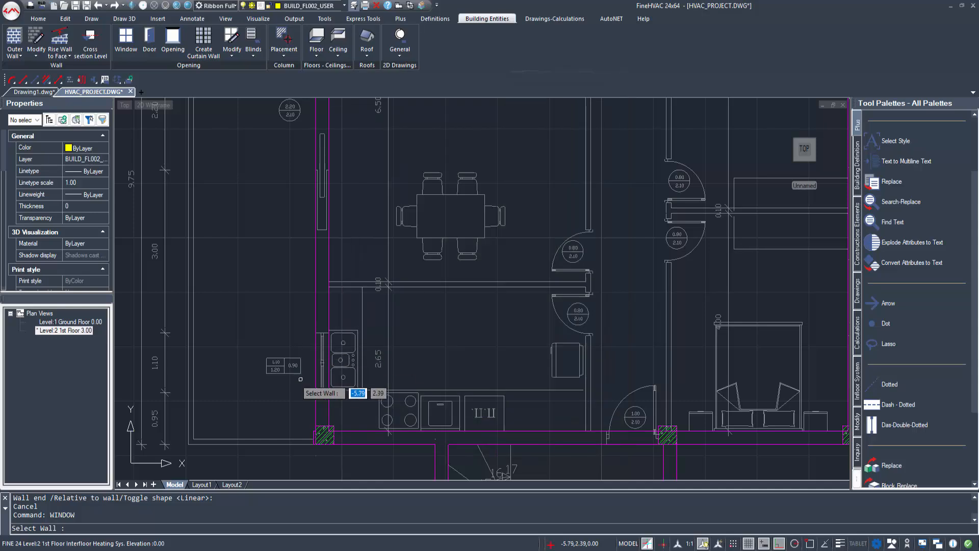
left_click(316, 393)
left_click(316, 392)
left_click(316, 334)
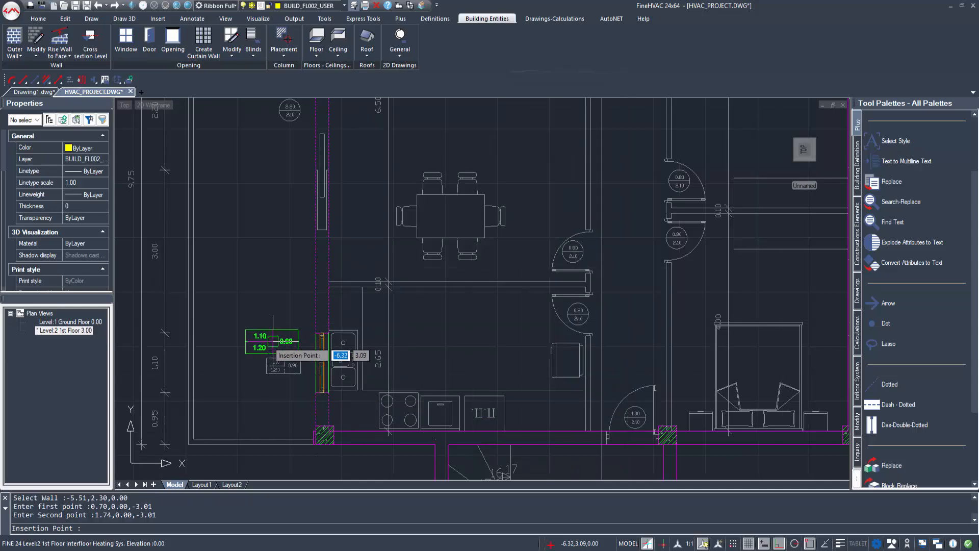
scroll(333, 246, "down", 5)
scroll(398, 256, "up", 4)
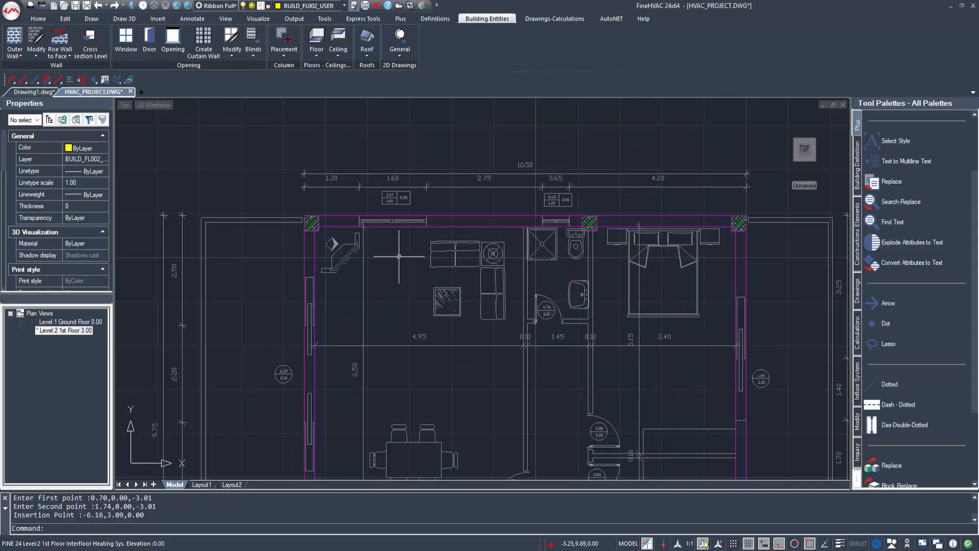
scroll(459, 198, "up", 1)
Step: Add a 1.60×1.20 window to the living room's top wall, labelled above it
right_click(432, 199)
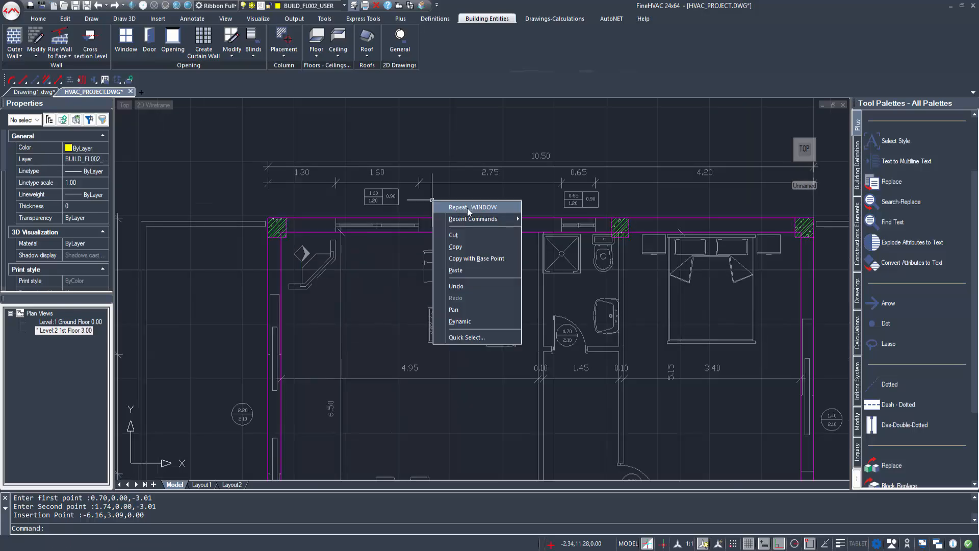
left_click(467, 207)
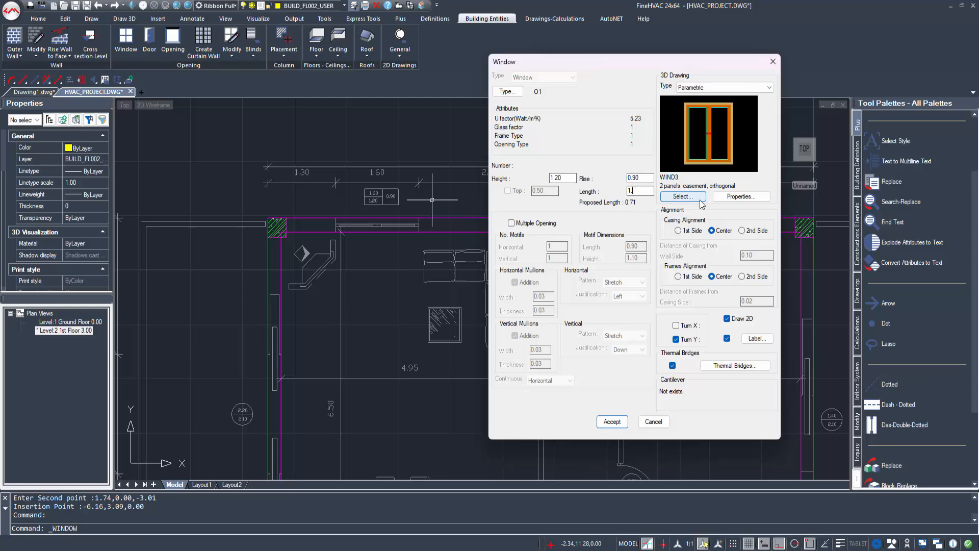
left_click(613, 422)
scroll(387, 214, "up", 3)
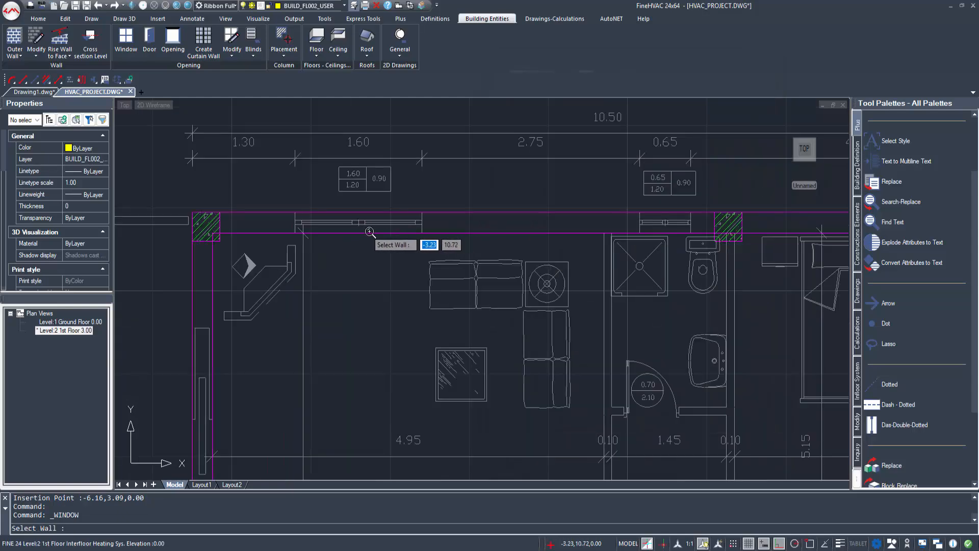
left_click(275, 251)
left_click(265, 244)
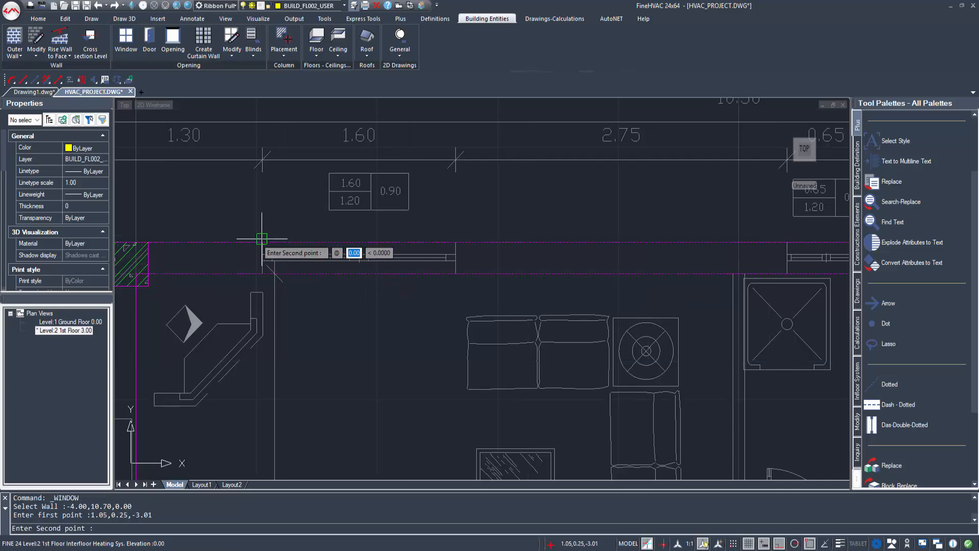
left_click(451, 232)
left_click(435, 223)
middle_click_drag(436, 223, 414, 235)
scroll(417, 228, "down", 2)
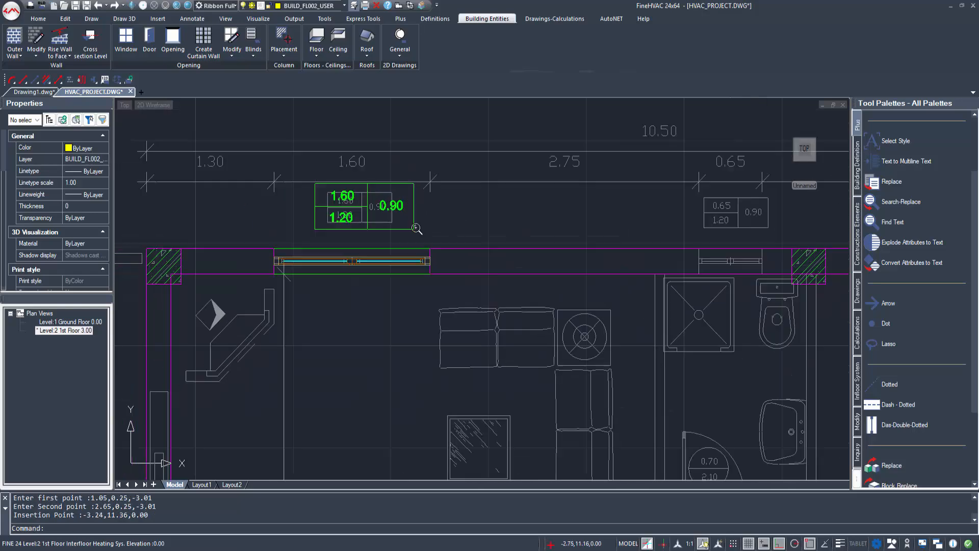
scroll(664, 260, "up", 3)
mouse_move(676, 256)
middle_mouse_down()
mouse_move(498, 293)
mouse_move(555, 240)
middle_mouse_up()
Step: Add a 0.65×1.20 window to the top wall above the bathroom, labelled above it
right_click(530, 227)
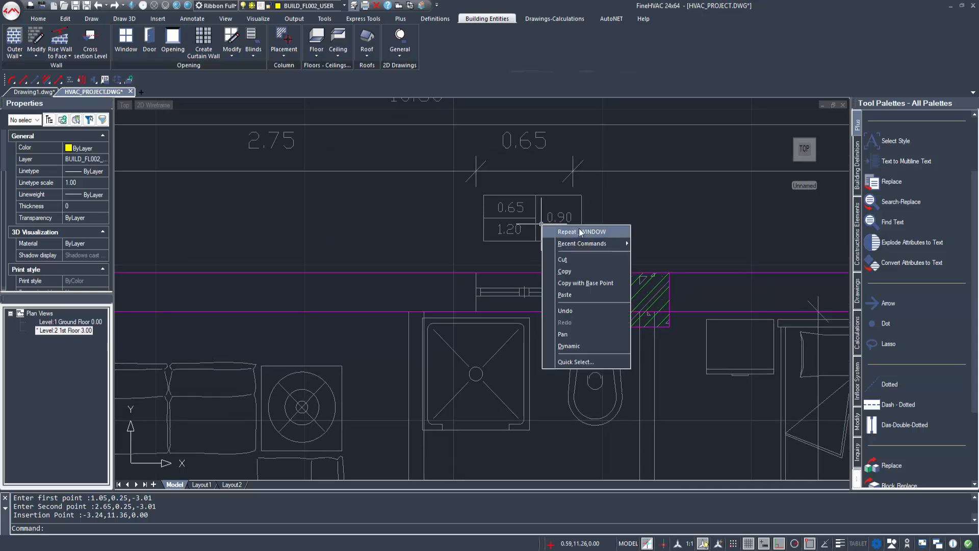
left_click(579, 228)
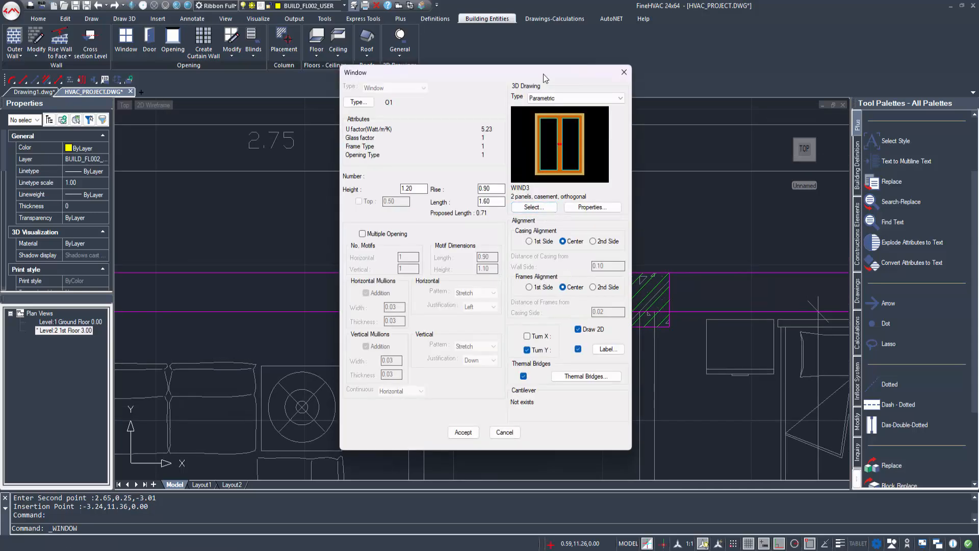
left_click_drag(543, 75, 816, 83)
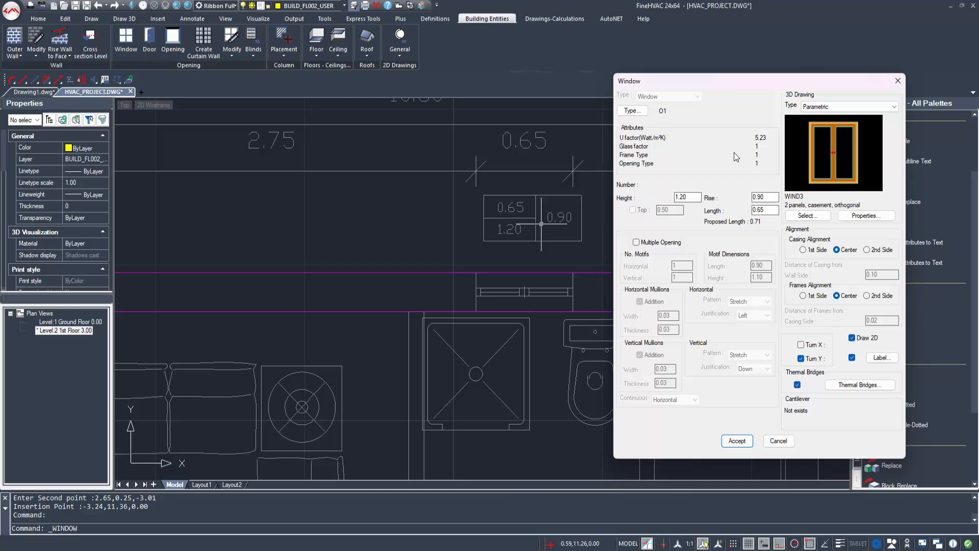
left_click(737, 441)
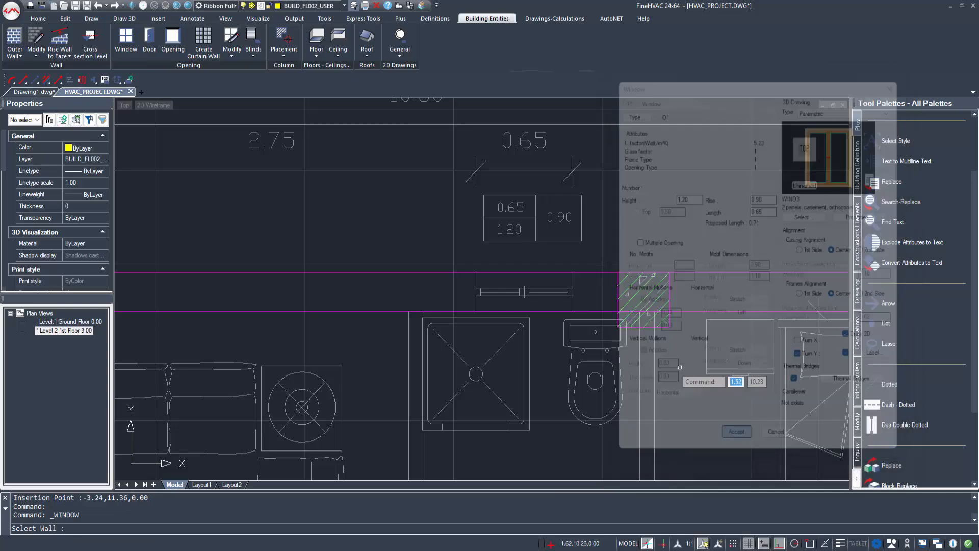
left_click(480, 270)
left_click(476, 273)
left_click(564, 270)
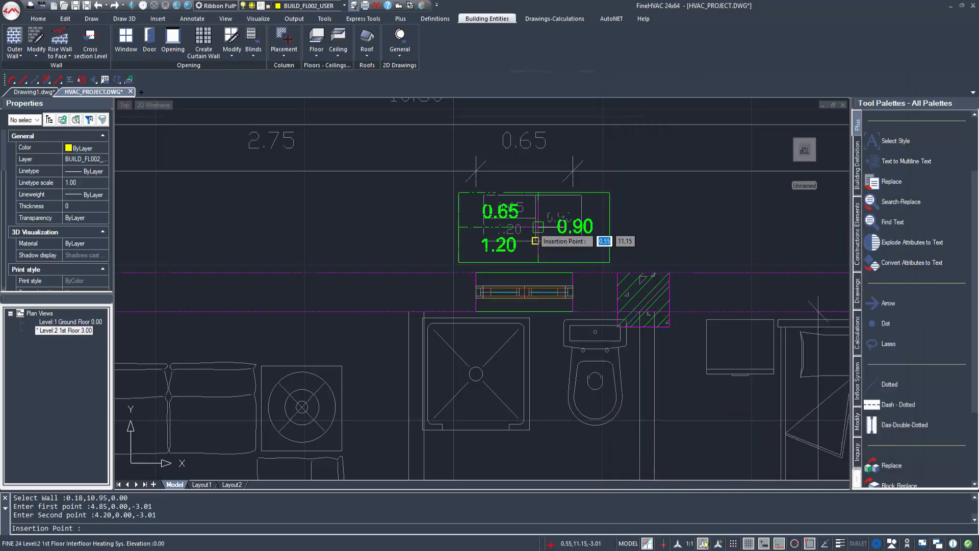
left_click(535, 240)
scroll(586, 263, "down", 5)
middle_click_drag(724, 358, 488, 297)
scroll(488, 296, "down", 1)
middle_click_drag(520, 421, 638, 300)
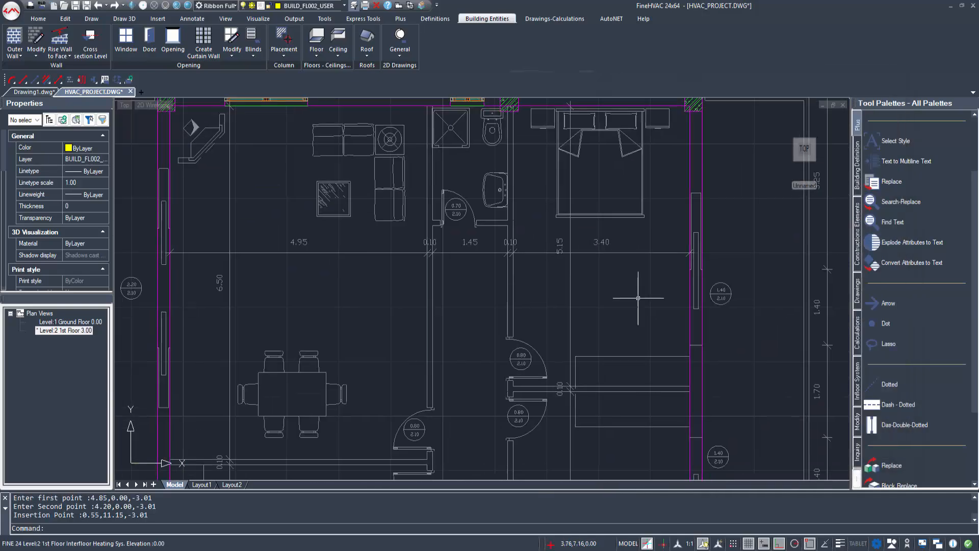
scroll(638, 299, "down", 3)
middle_click_drag(614, 379, 579, 328)
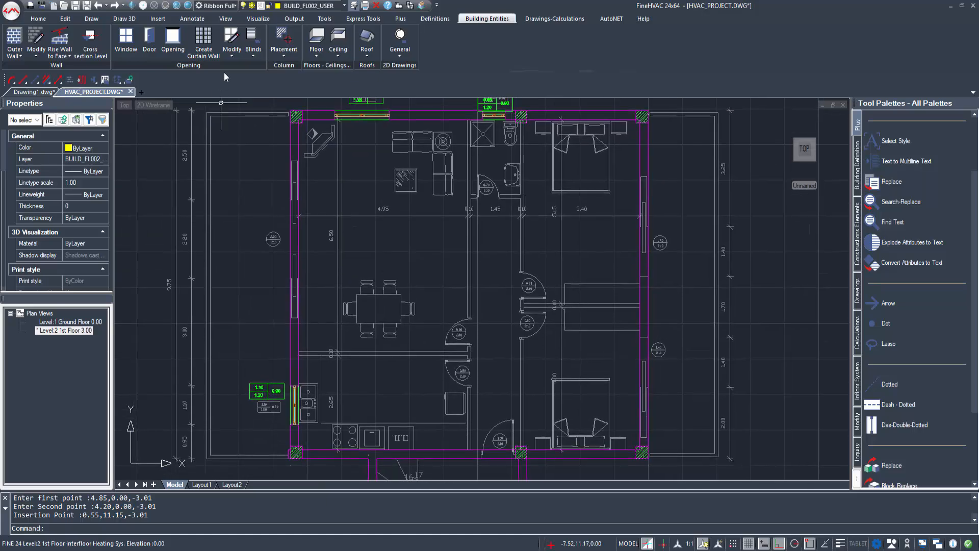
Step: Set up a 2-panel sliding window, 2.20×2.10, rise 0, without lower thermal bridge
left_click(126, 41)
left_click(545, 208)
double_click(565, 233)
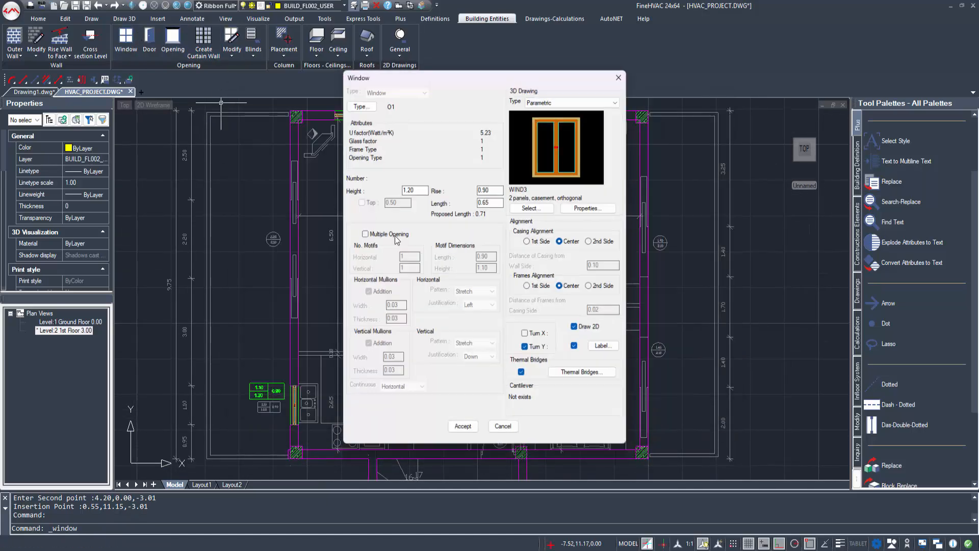
left_click(536, 208)
left_click(545, 408)
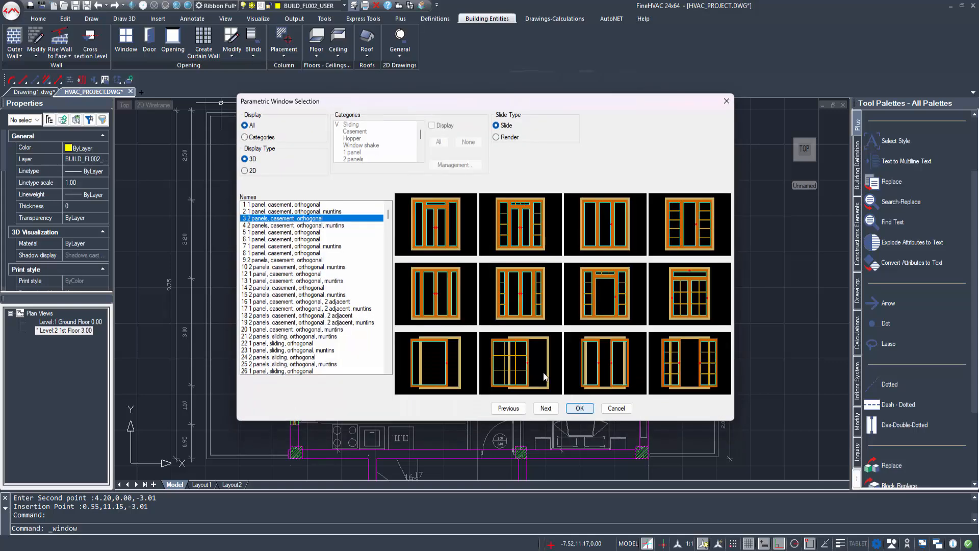
double_click(605, 363)
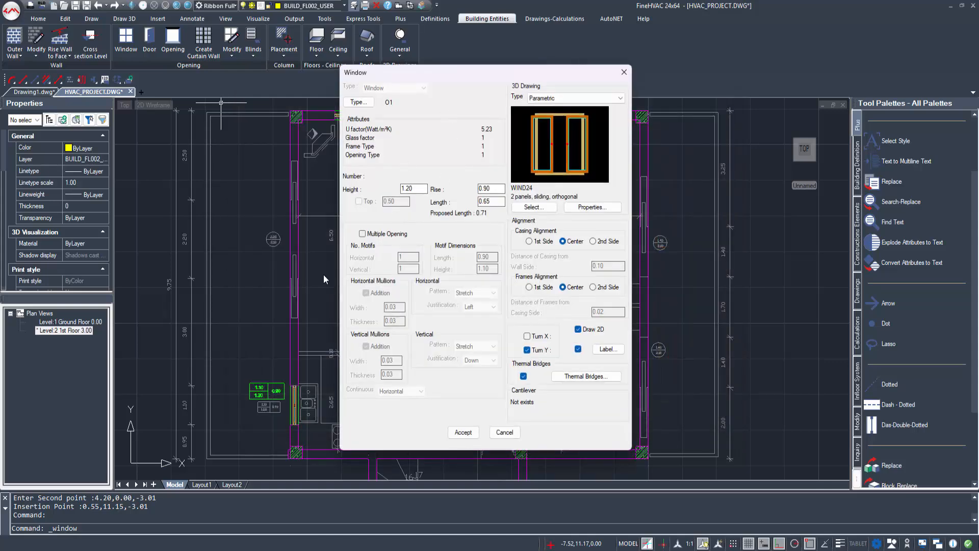
scroll(273, 247, "up", 3)
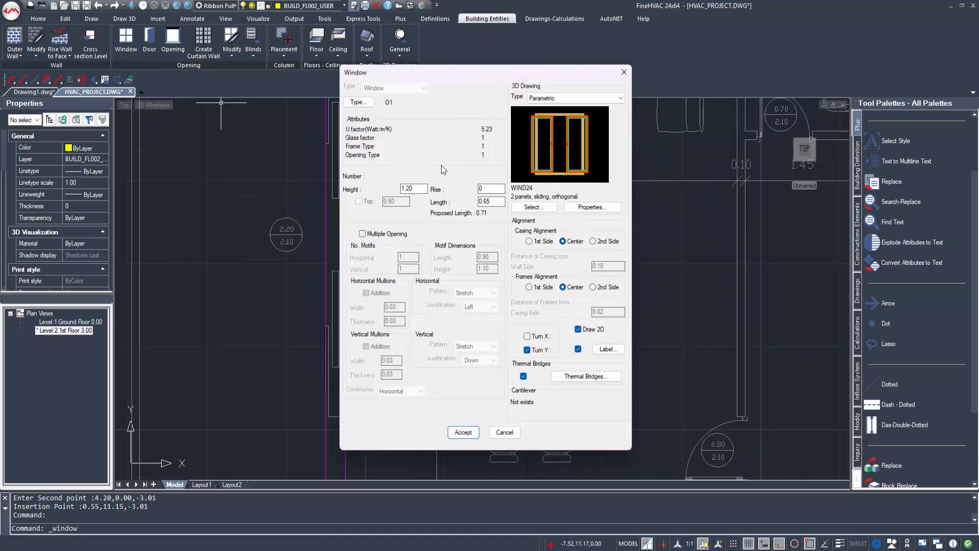
left_click(423, 188)
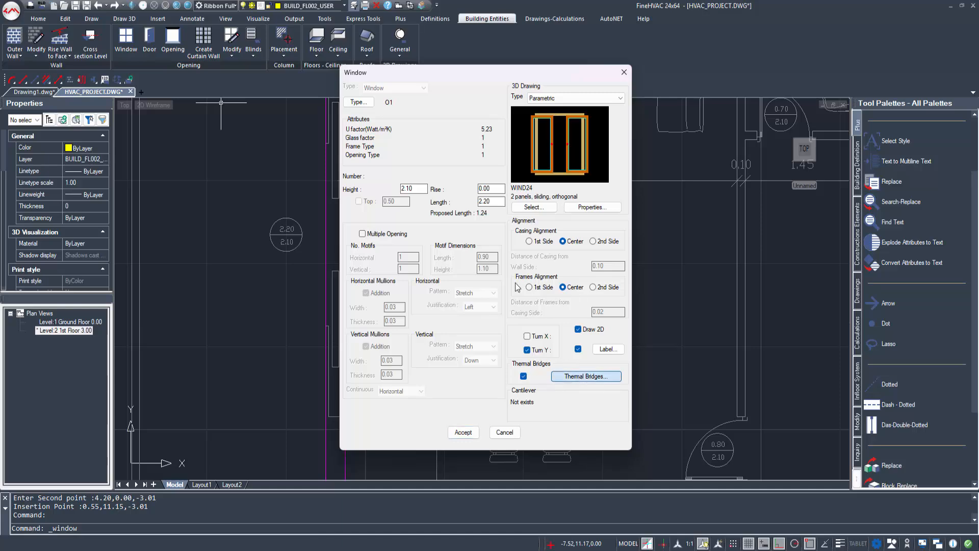
left_click(412, 265)
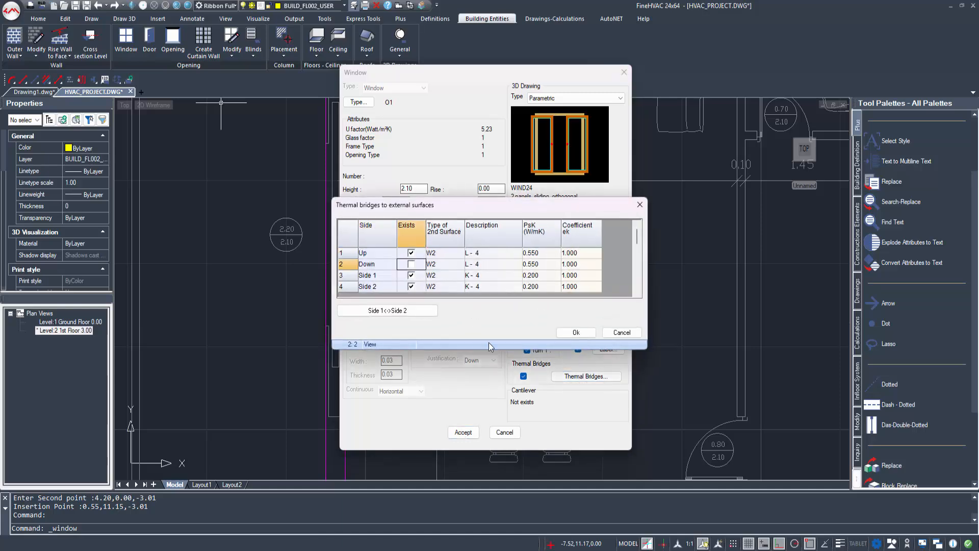
left_click(575, 333)
left_click(463, 432)
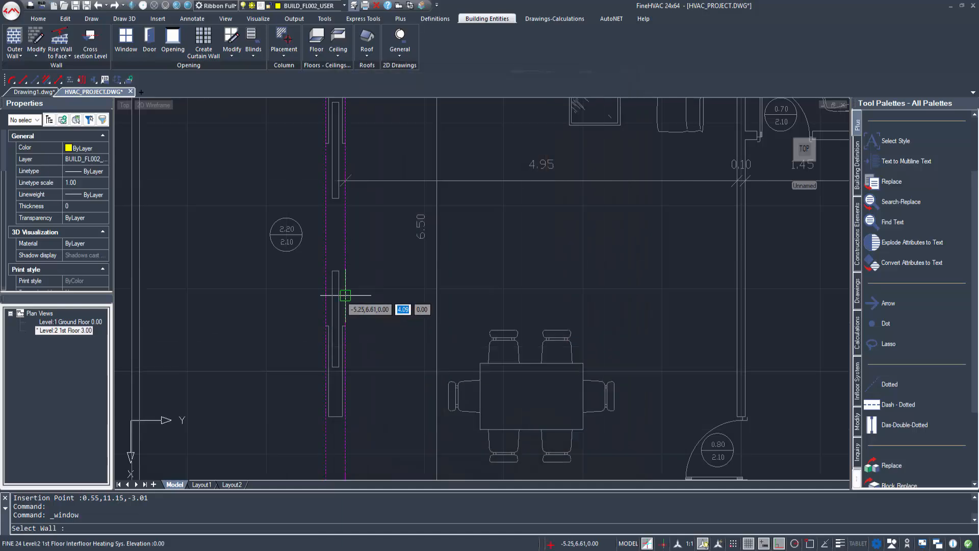
Step: Place the sliding window in the left wall beside the dining area
left_click(346, 325)
left_click(346, 149)
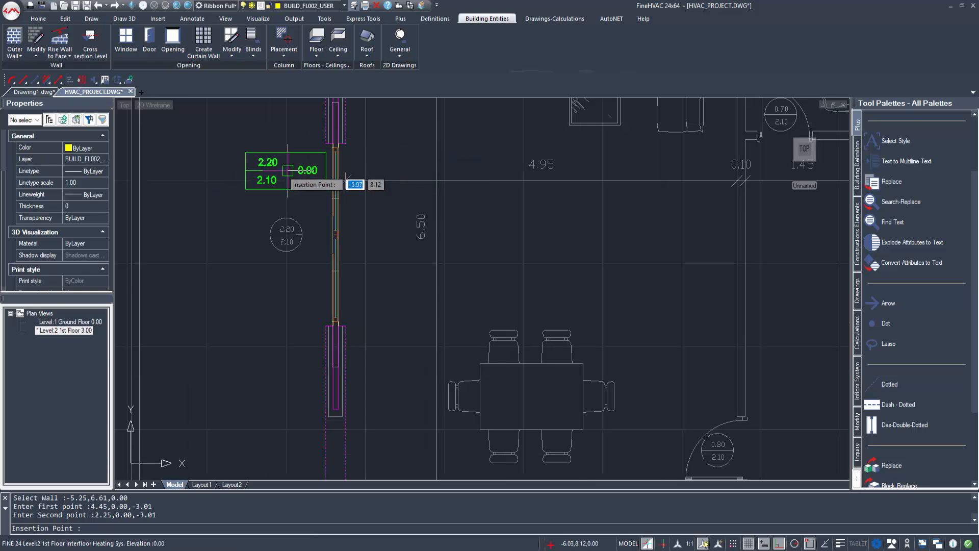
left_click(278, 180)
scroll(279, 181, "down", 5)
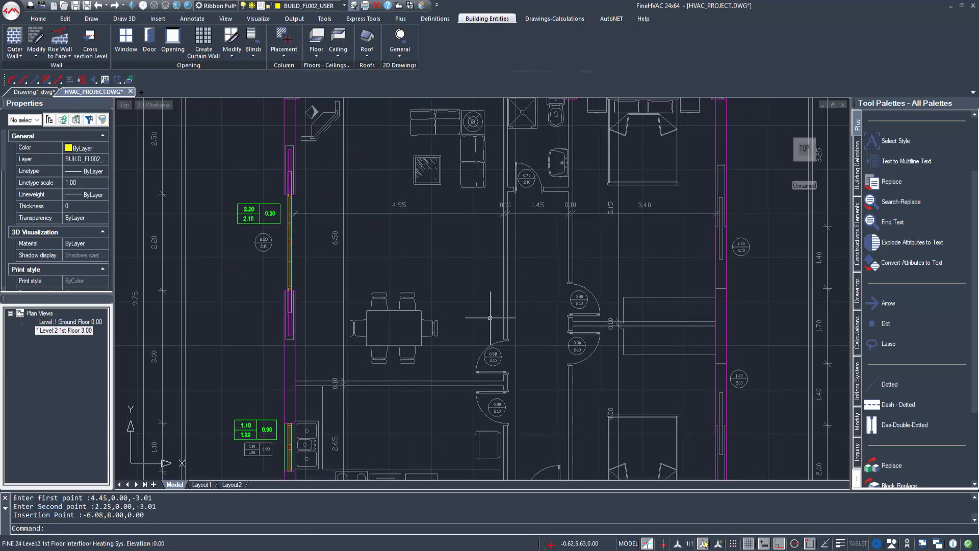
middle_click_drag(631, 303, 495, 292)
scroll(508, 294, "up", 3)
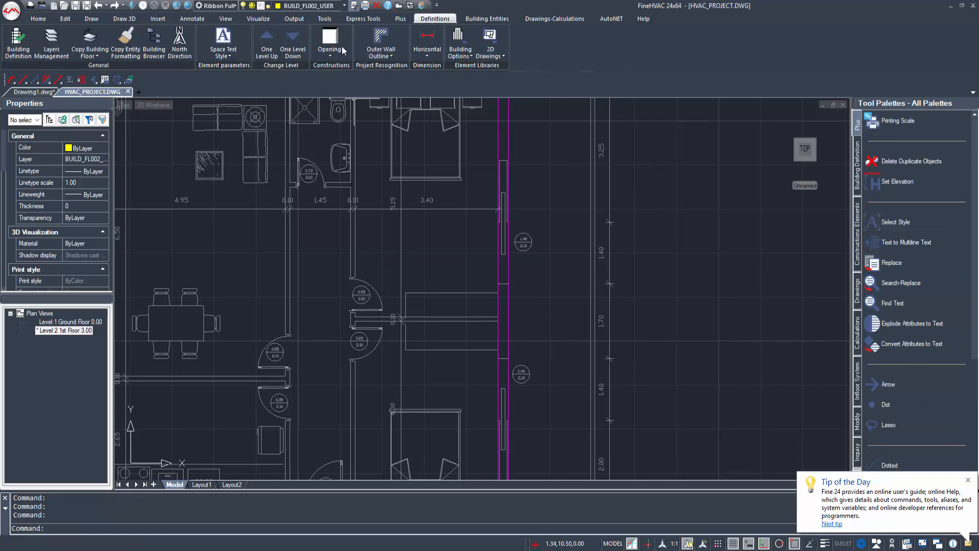
Step: Choose the 1 panel, sliding, orthogonal window style
left_click(487, 18)
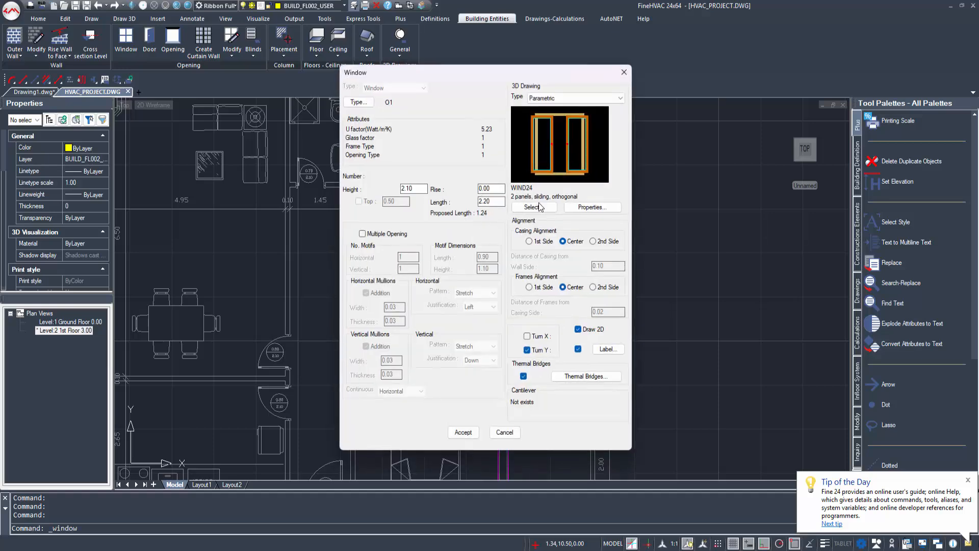
left_click(533, 207)
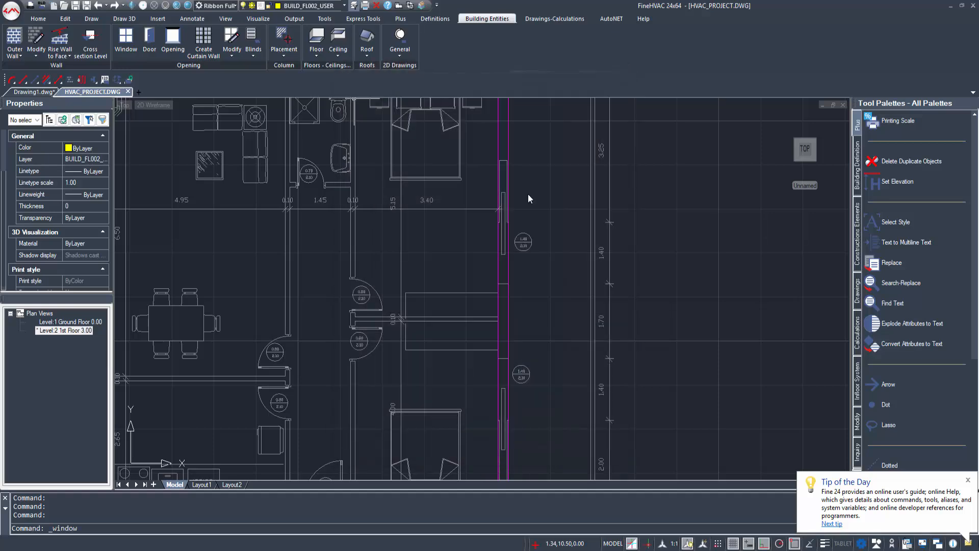
left_click(521, 412)
left_click(554, 410)
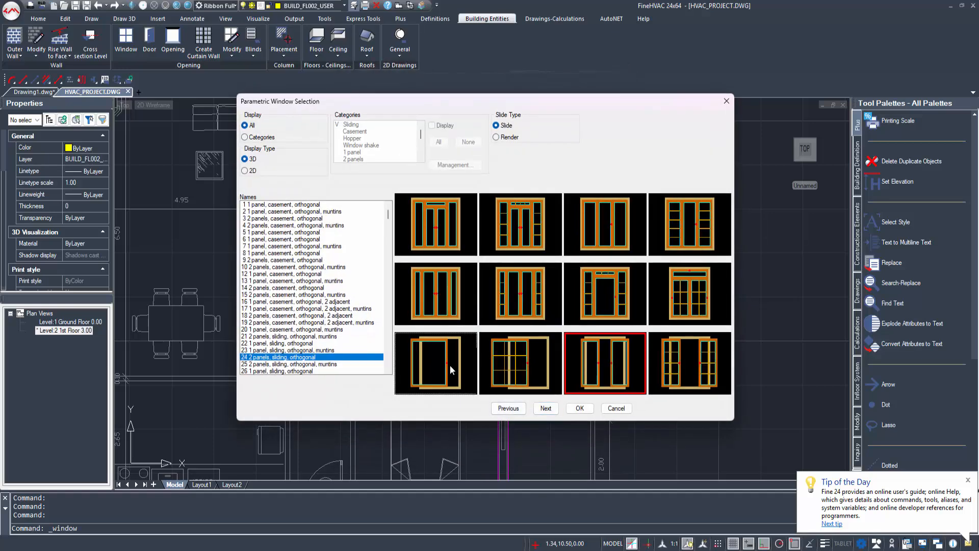
left_click(450, 366)
left_click(582, 410)
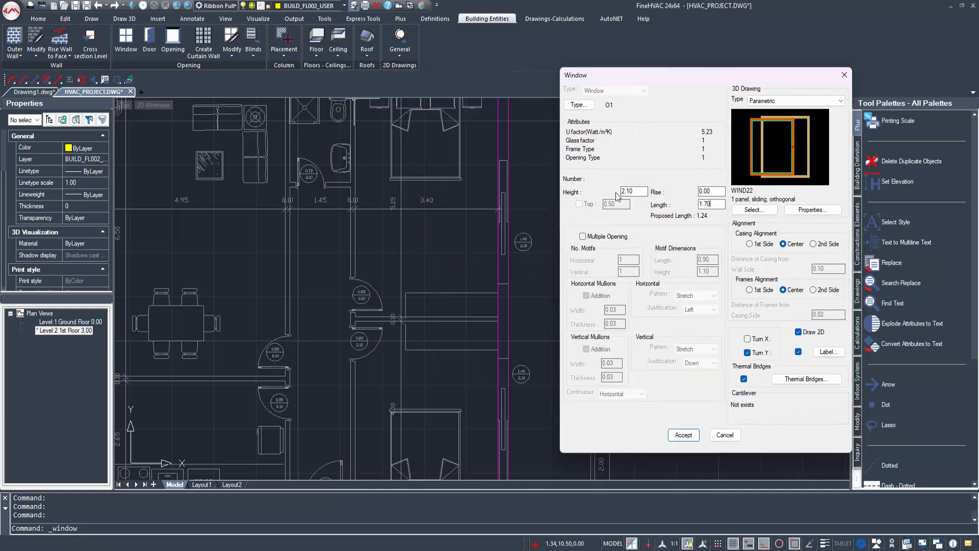
Step: Place the first 1.40×2.10 window in the bedroom wall with its size label
left_click(684, 434)
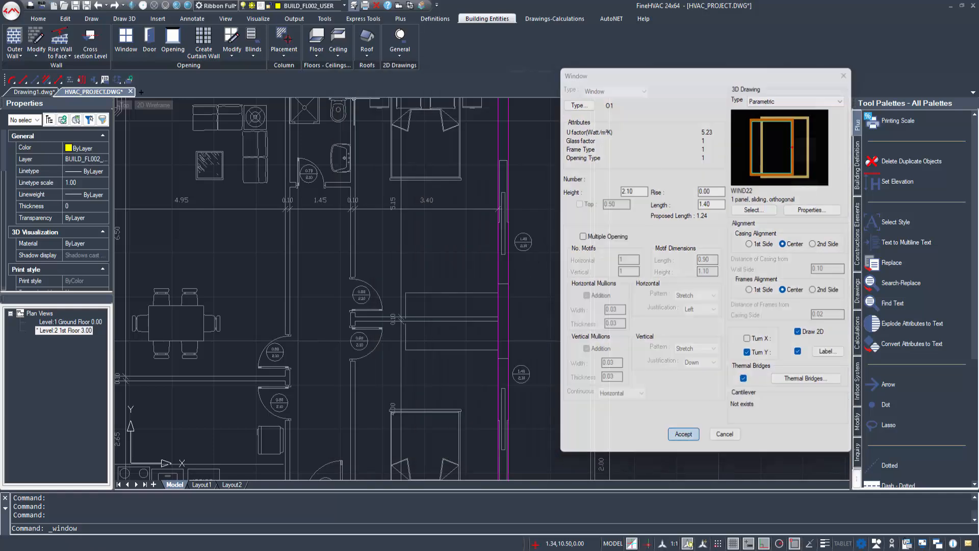
left_click(508, 271)
left_click(511, 219)
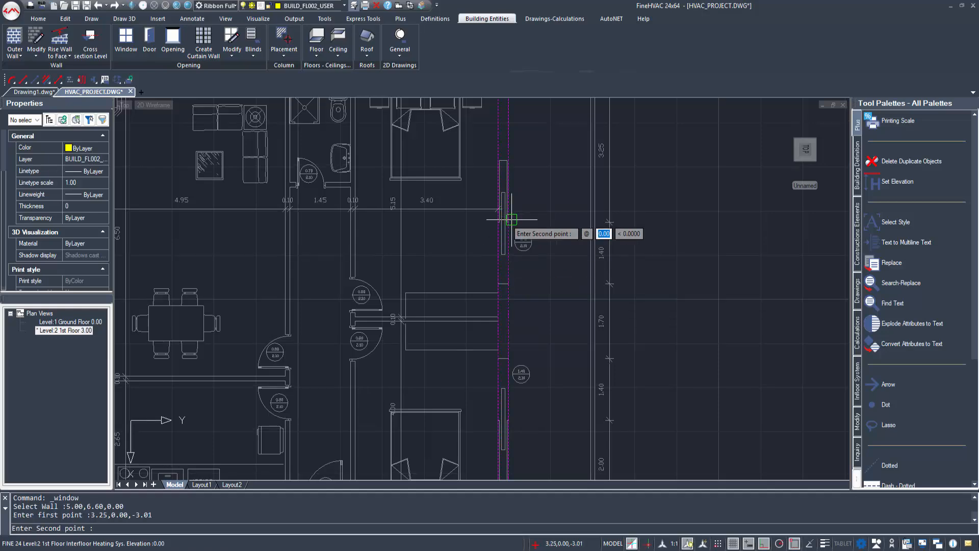
key("F3")
left_click(512, 275)
left_click(537, 265)
mouse_move(531, 418)
middle_mouse_down()
mouse_move(530, 339)
mouse_move(510, 326)
middle_mouse_up()
scroll(502, 326, "up", 1)
Step: Place a second 1.40/2.10 window in the bedroom's outer wall with its label
key("Return")
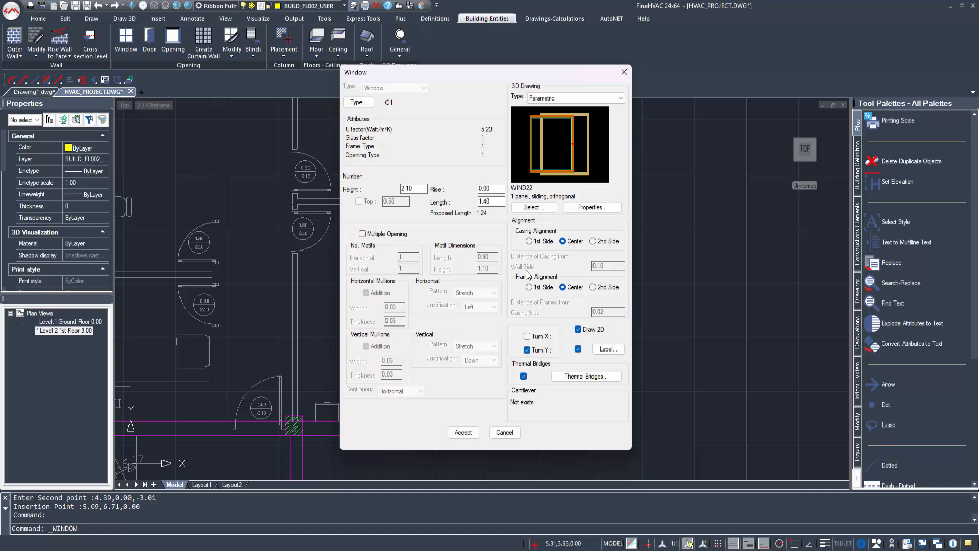
left_click(470, 434)
left_click(486, 319)
key("F3")
left_click(487, 326)
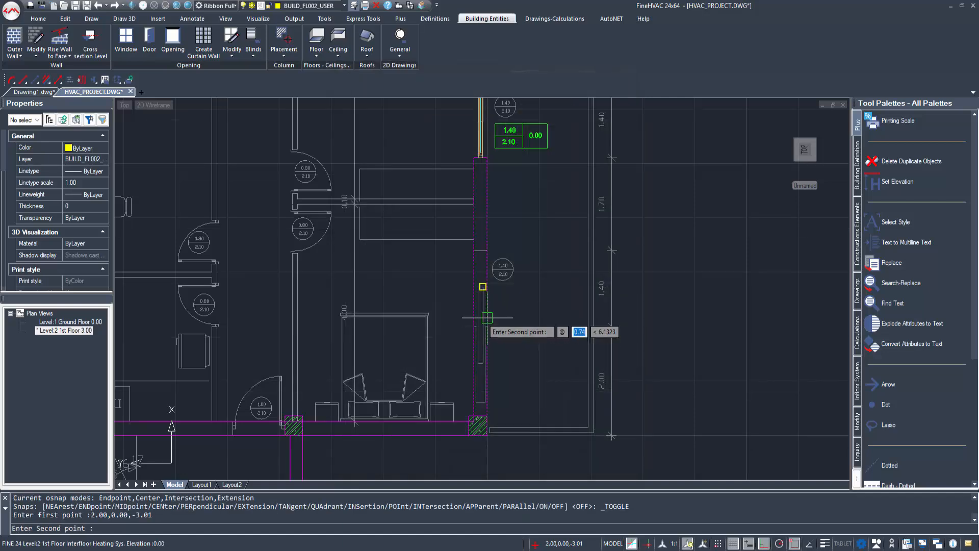
left_click(487, 316)
left_click(519, 296)
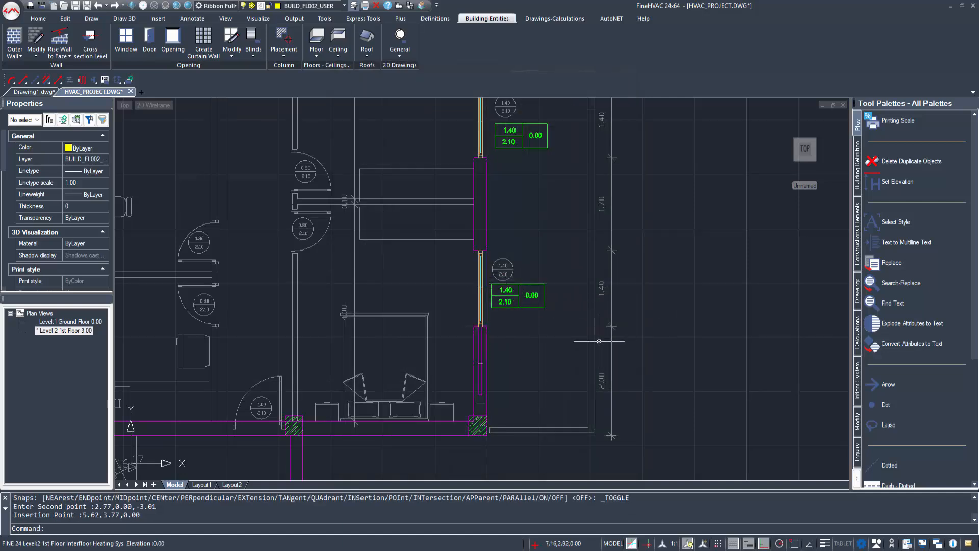
scroll(598, 341, "down", 3)
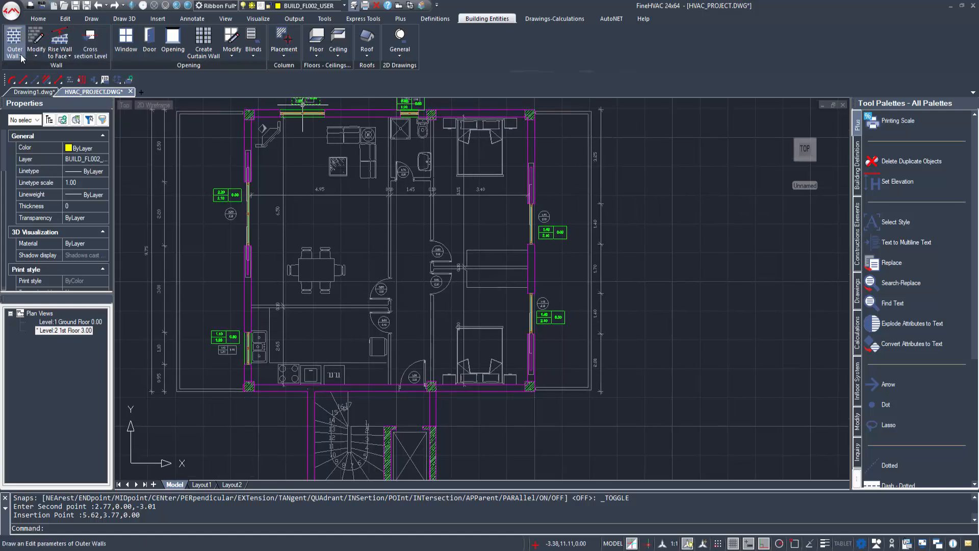
Step: Switch the wall type to Inner Wall and accept its settings
left_click(21, 58)
left_click(32, 102)
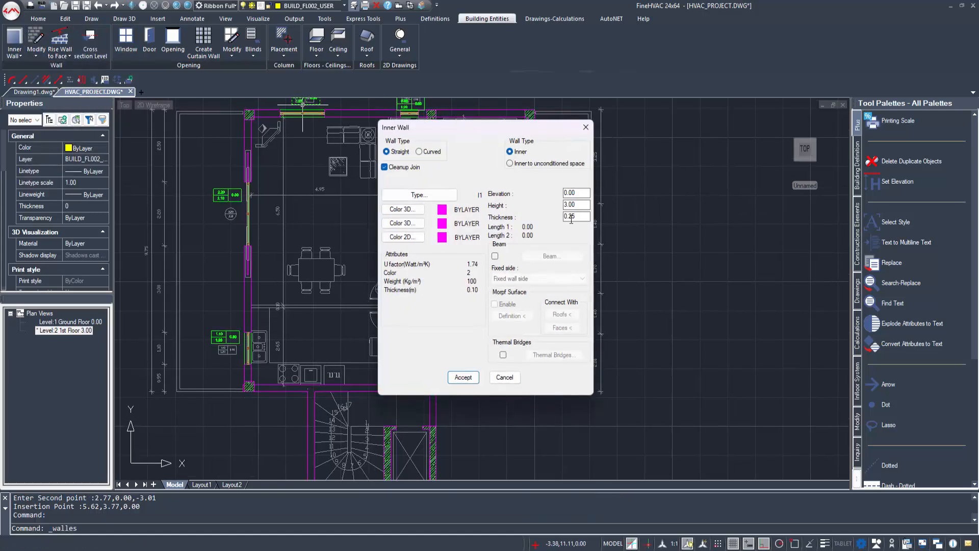
left_click(477, 380)
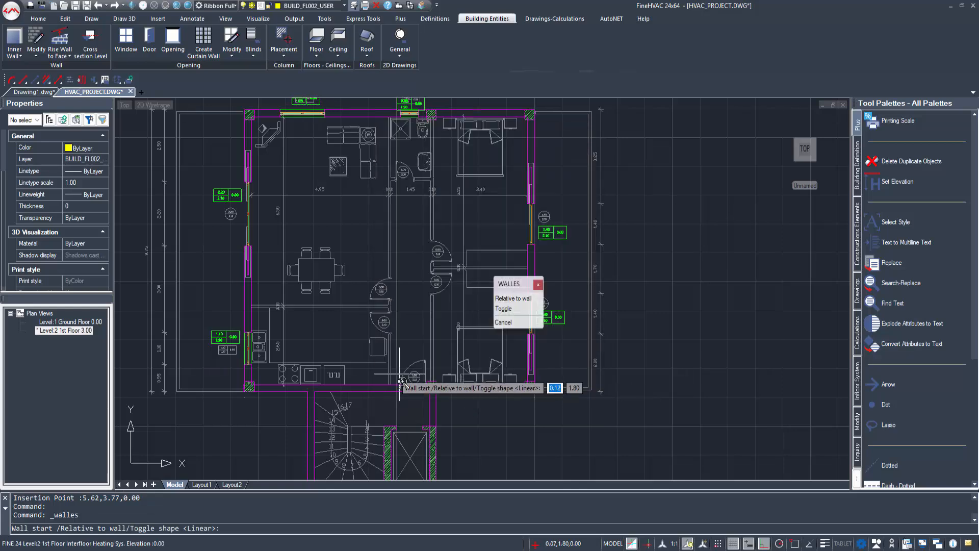
scroll(403, 382, "up", 3)
key("F3")
left_click(367, 387)
scroll(375, 281, "down", 3)
scroll(379, 216, "up", 5)
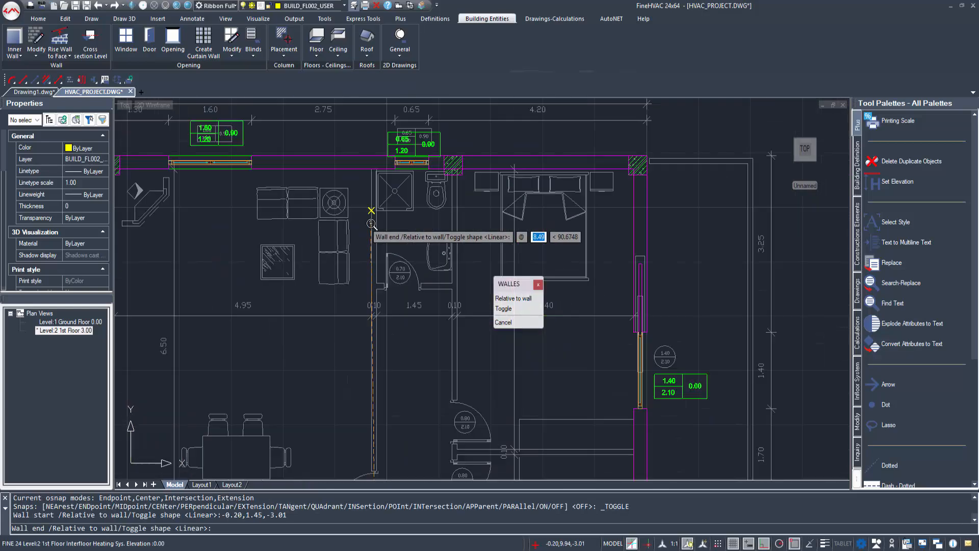
key("Escape")
scroll(378, 314, "down", 3)
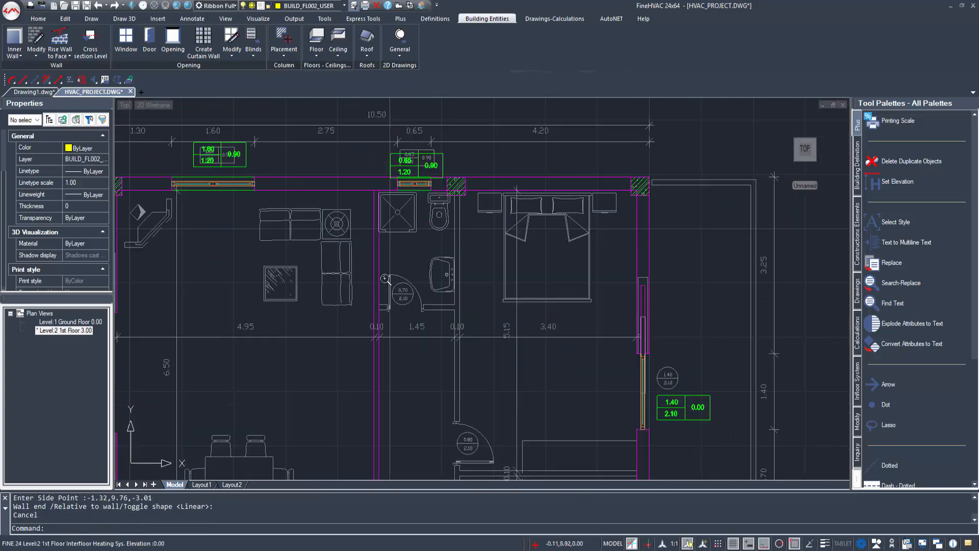
Step: Draw the first inner wall segment across the plan with its side point
right_click(444, 221)
left_click(461, 228)
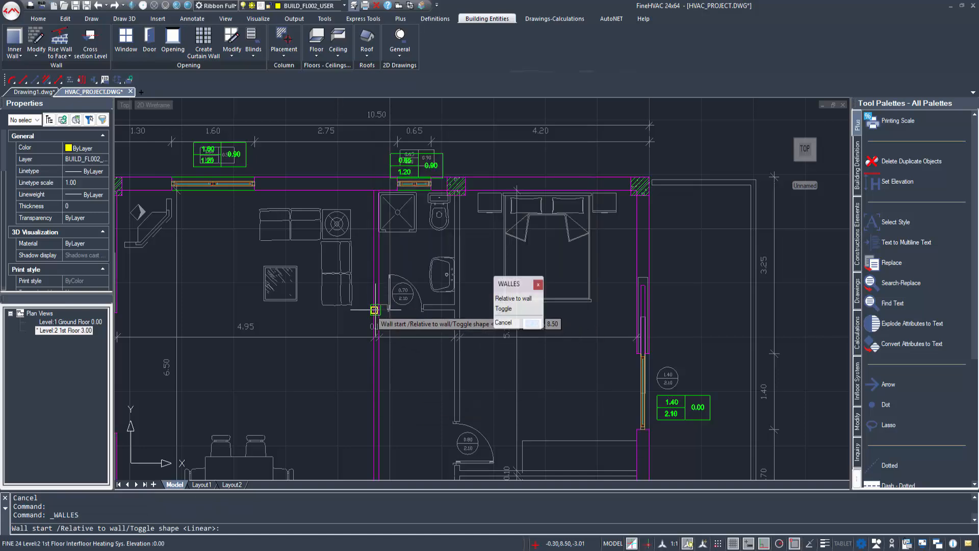
left_click(378, 311)
left_click(454, 310)
left_click(445, 287)
key("Escape")
Step: Draw an inner wall from the bathroom corner column down to the lower column
right_click(477, 265)
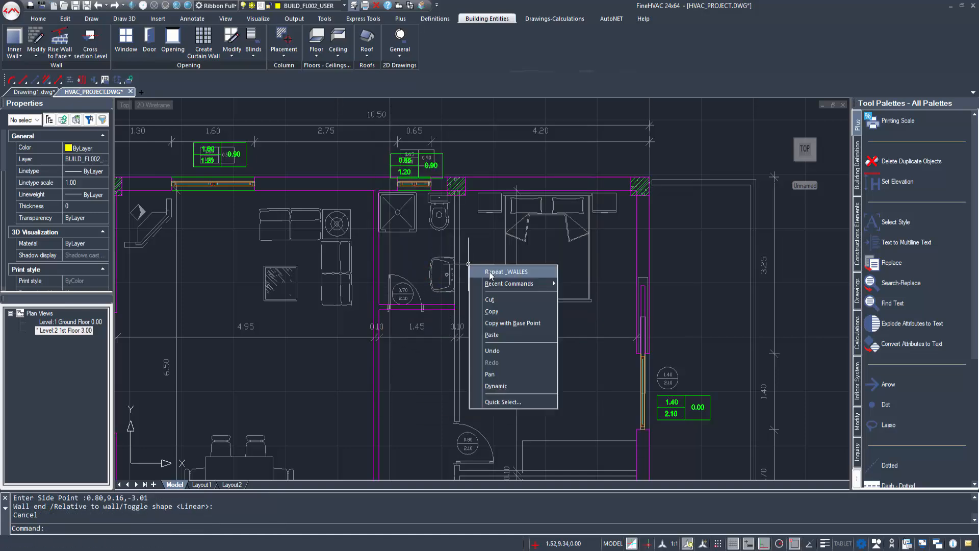
left_click(495, 272)
scroll(461, 173, "up", 5)
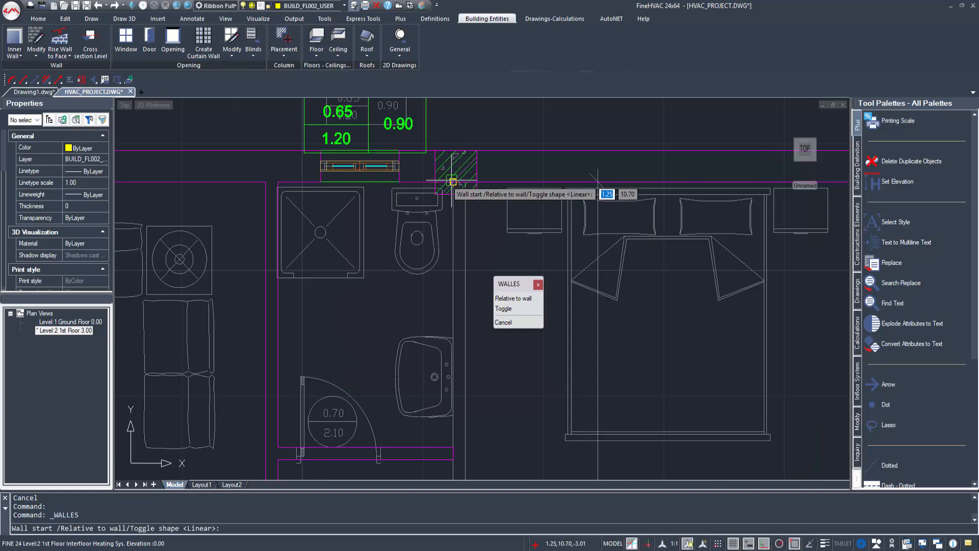
left_click(473, 189)
scroll(473, 311, "down", 6)
middle_click_drag(477, 401, 398, 229)
scroll(383, 232, "up", 4)
scroll(397, 252, "up", 4)
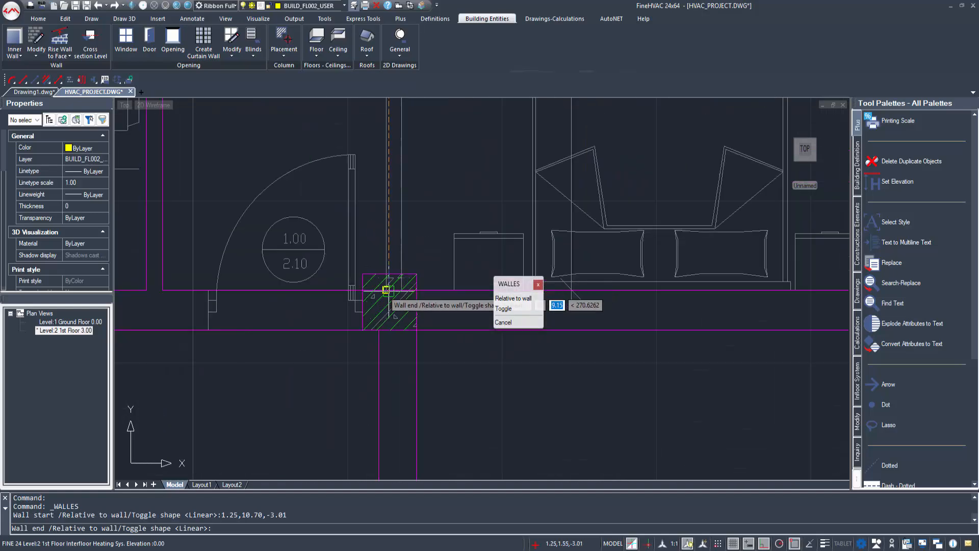
left_click(387, 289)
scroll(473, 206, "down", 5)
right_click(430, 276)
left_click(448, 319)
Step: Restart the inner wall command with its settings accepted
right_click(390, 202)
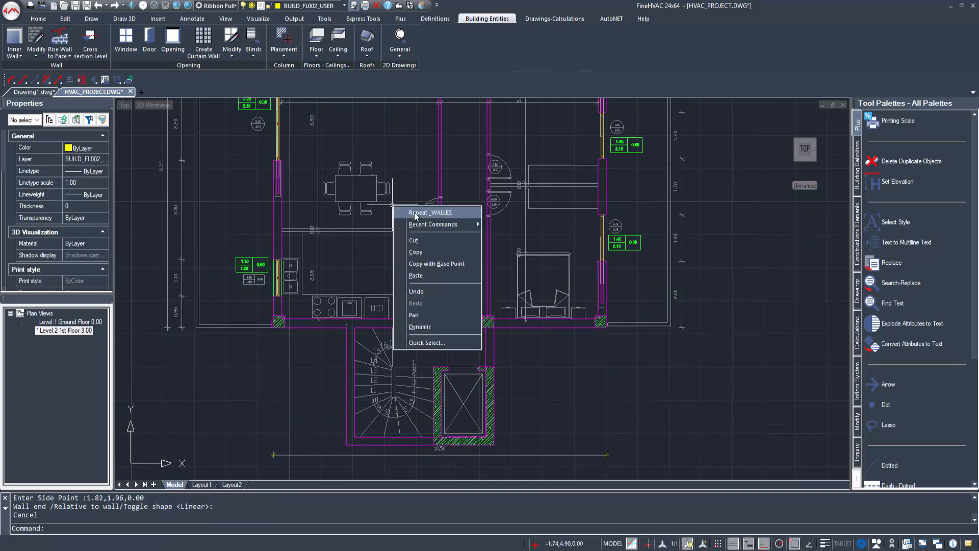
left_click(403, 209)
left_click(462, 377)
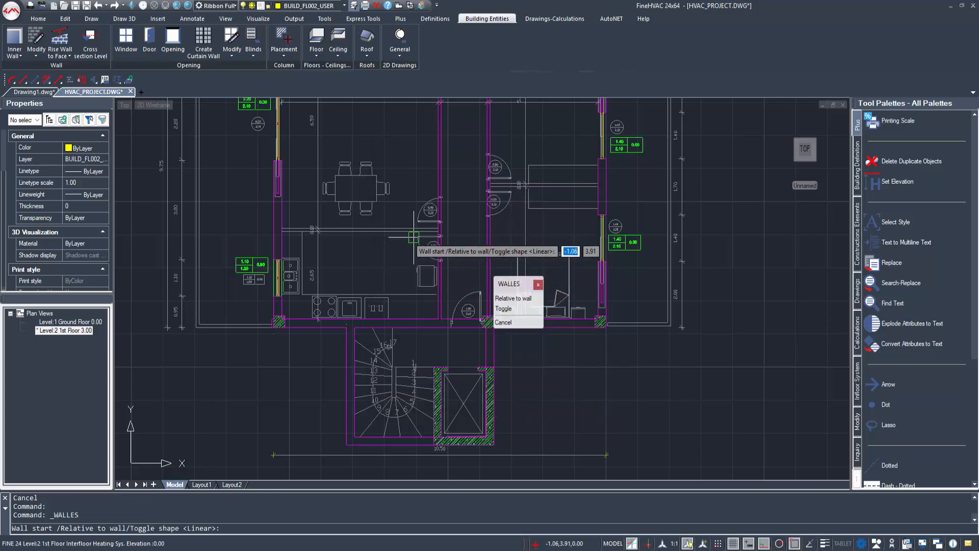
left_click(441, 229)
key("Escape")
right_click(424, 225)
left_click(436, 233)
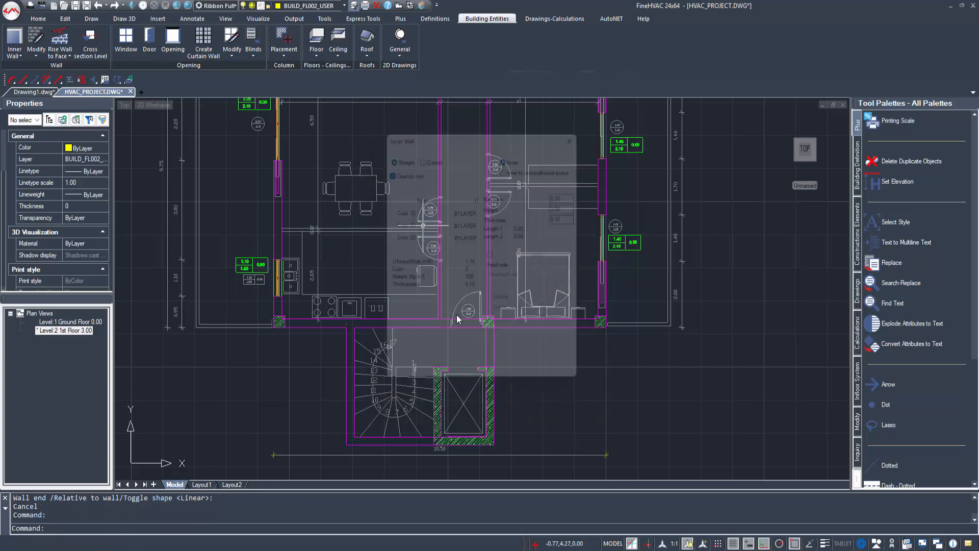
left_click(463, 376)
scroll(435, 231, "up", 3)
Step: Draw the kitchen inner wall starting at -0.30,4.10
left_click(441, 233)
middle_click_drag(264, 234, 457, 272)
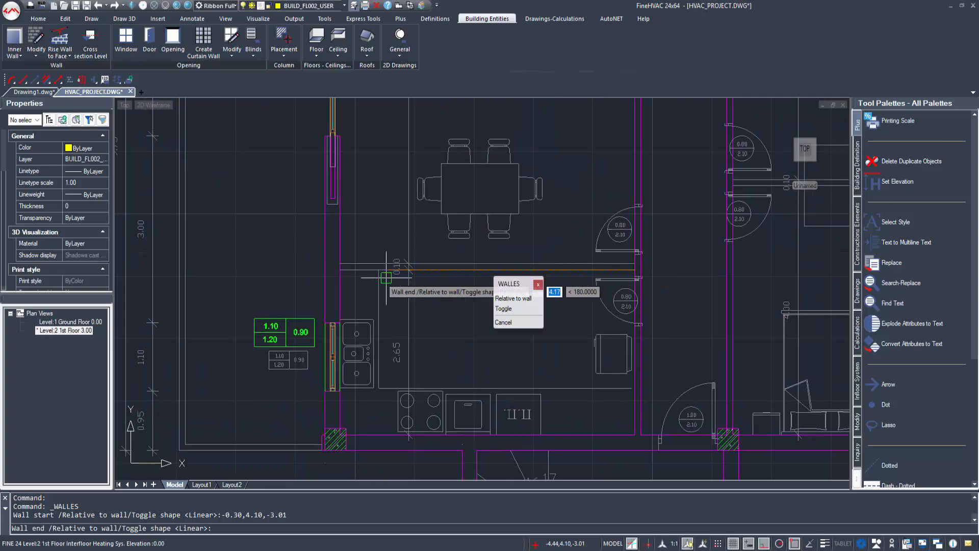
left_click(343, 270)
left_click(369, 218)
key("Escape")
scroll(409, 224, "down", 4)
scroll(596, 216, "up", 1)
middle_click_drag(596, 216, 485, 272)
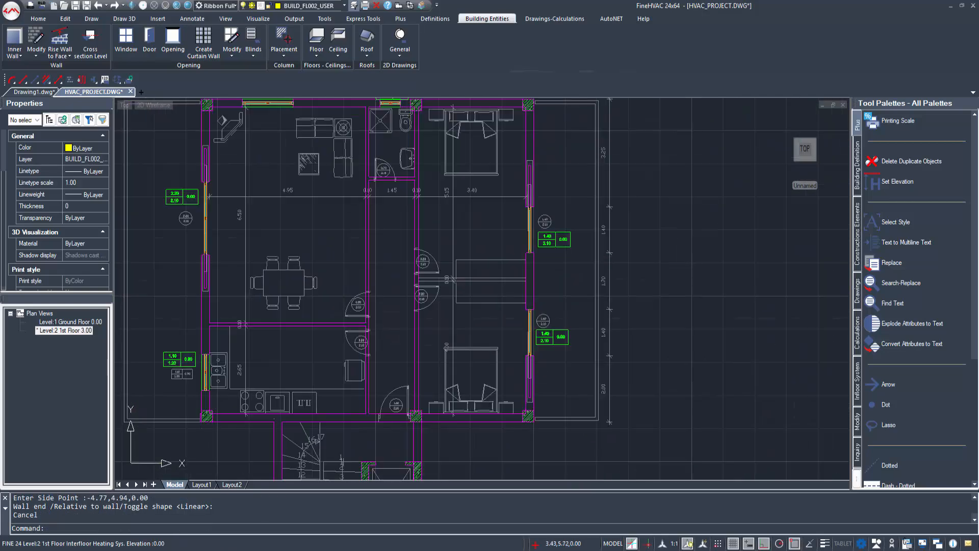
Step: Draw the bedroom inner wall from 1.35,5.45 to 4.75,5.45
left_click(496, 267)
left_click(463, 377)
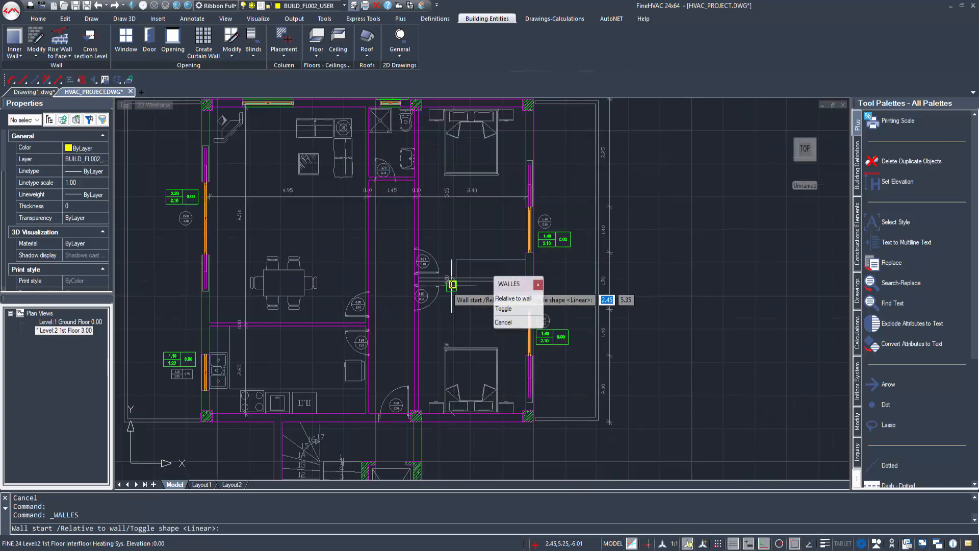
scroll(444, 278, "up", 3)
left_click(375, 270)
left_click(623, 270)
left_click(566, 202)
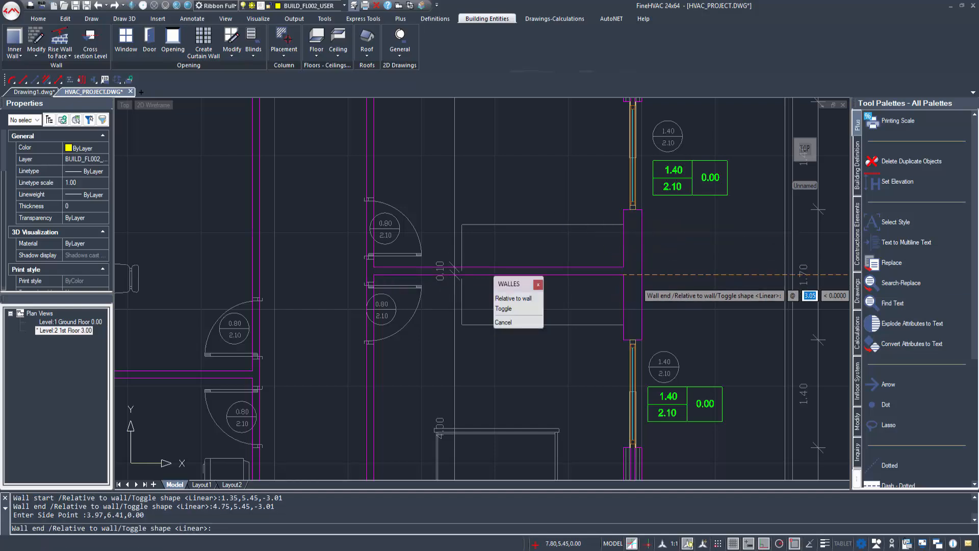
scroll(472, 250, "down", 1)
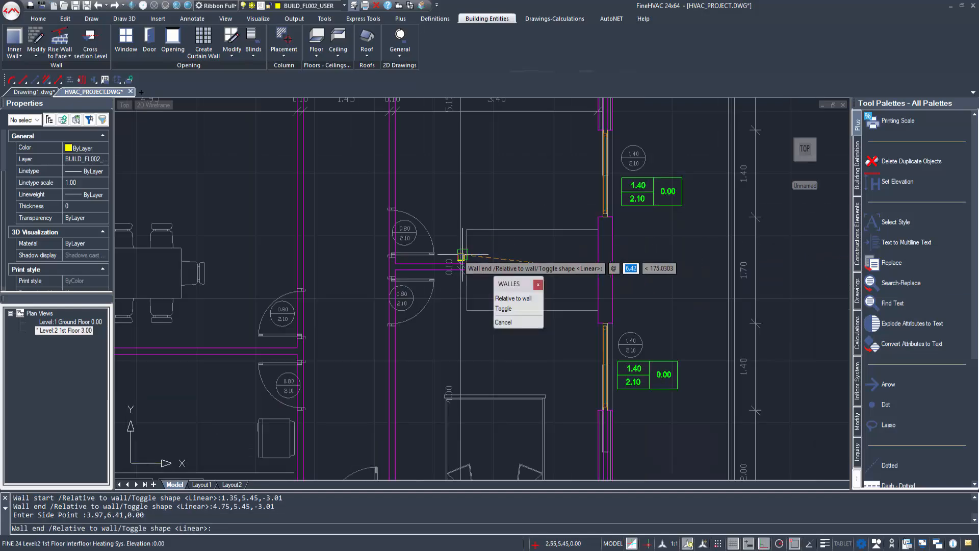
middle_click_drag(364, 266, 426, 325)
scroll(411, 346, "down", 1)
key("Escape")
mouse_move(429, 380)
middle_mouse_down()
mouse_move(440, 308)
mouse_move(450, 325)
middle_mouse_up()
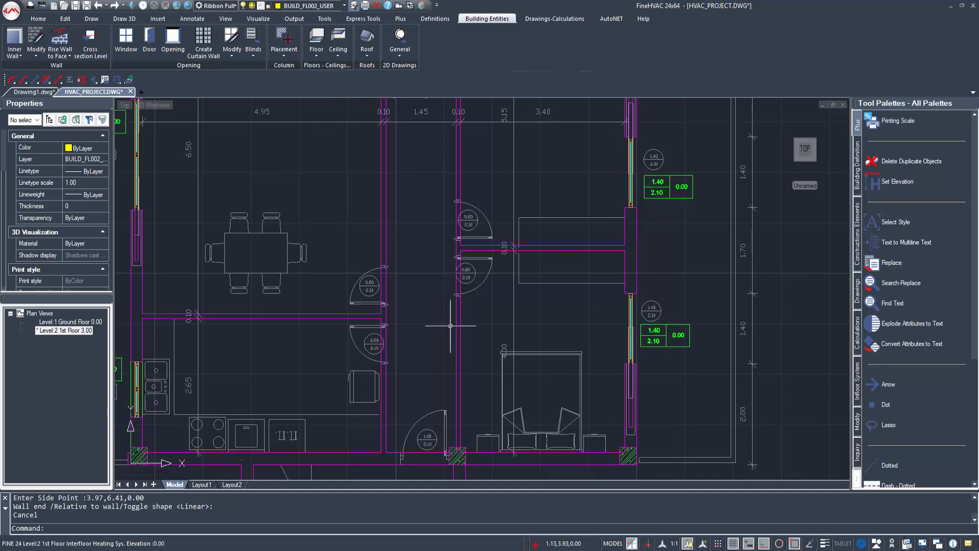
Step: Insert a door into a hall wall with its opening side and 0.90/2.10 label
type("D")
key("Escape")
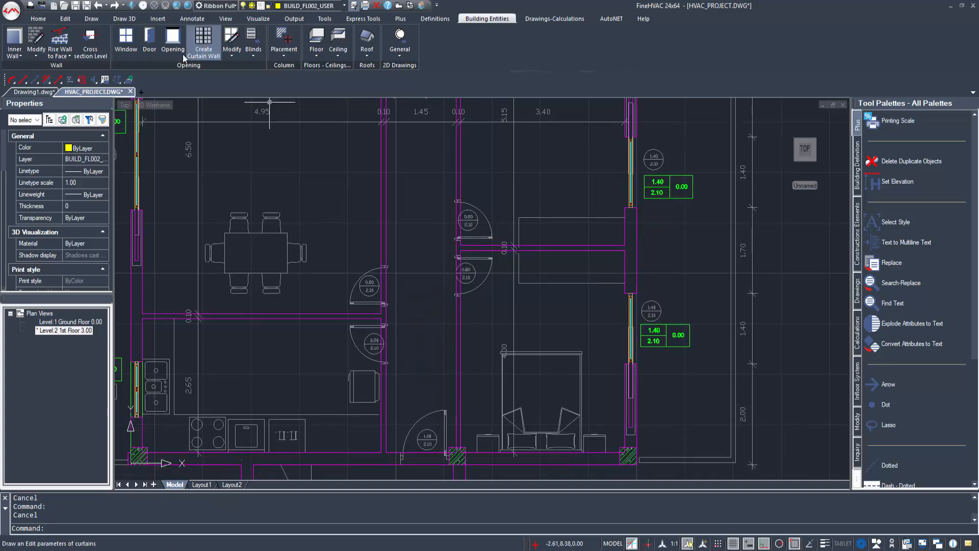
left_click(151, 41)
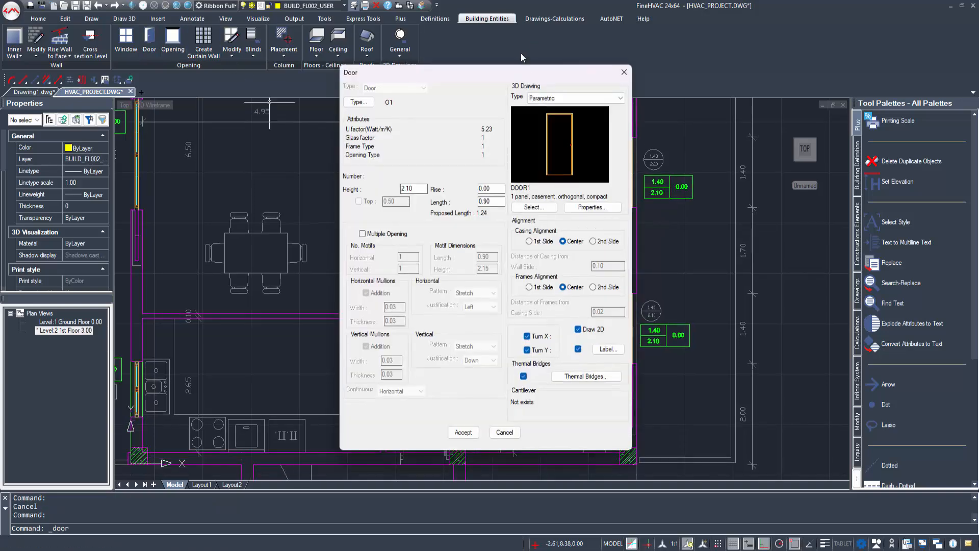
left_click(462, 432)
scroll(397, 372, "up", 2)
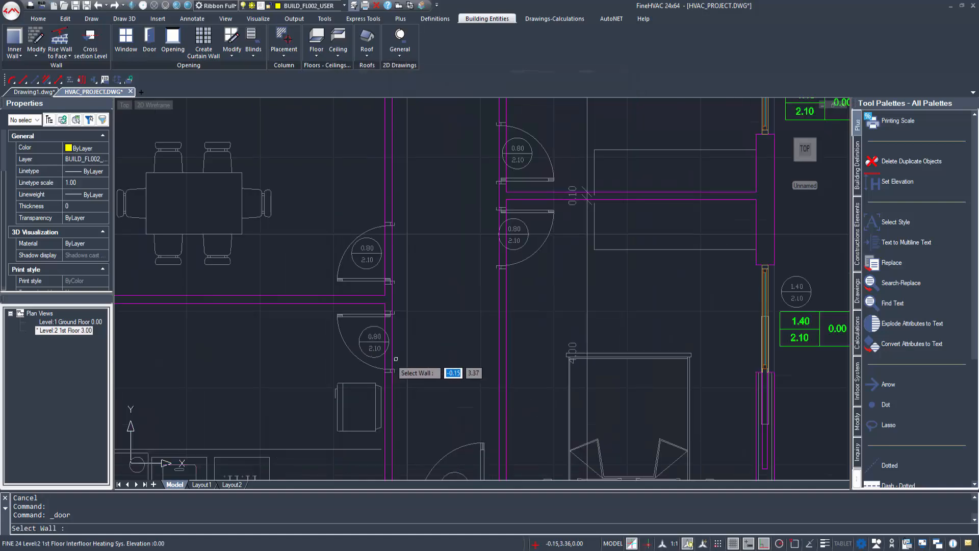
left_click(393, 310)
left_click(393, 352)
left_click(327, 346)
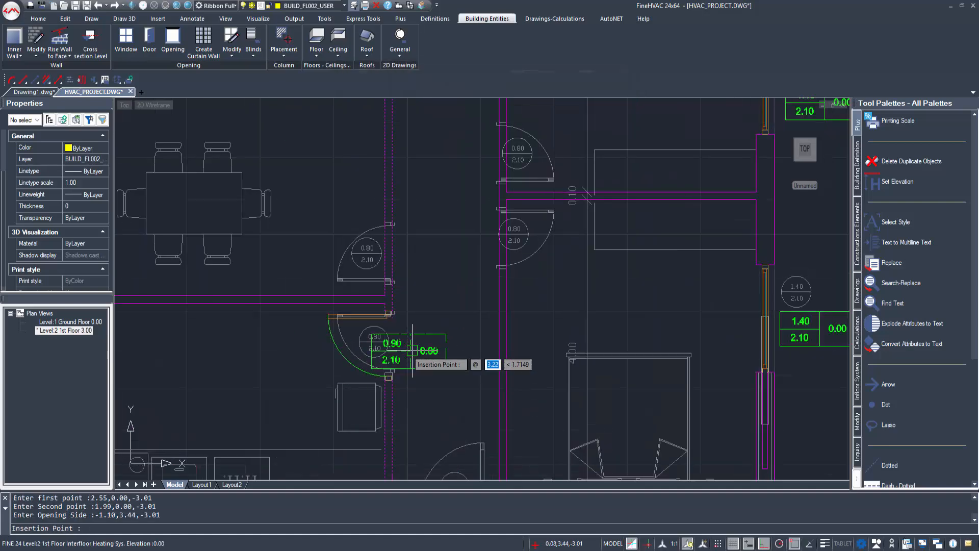
left_click(435, 344)
Step: Narrow the new door to 0.80 wide by moving its end point
scroll(390, 379, "up", 3)
left_click(392, 387)
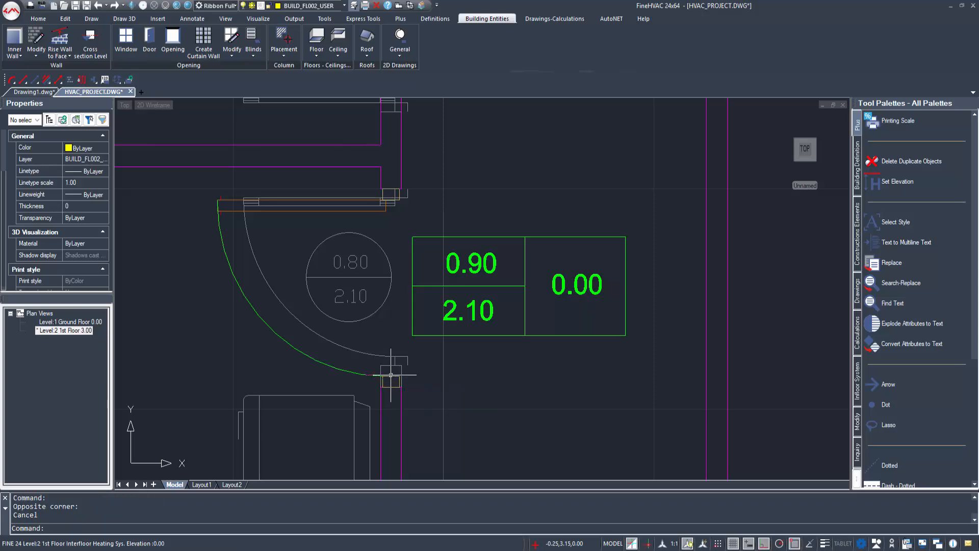
left_click(391, 375)
left_click(391, 387)
left_click(393, 365)
key("Escape")
scroll(456, 365, "down", 5)
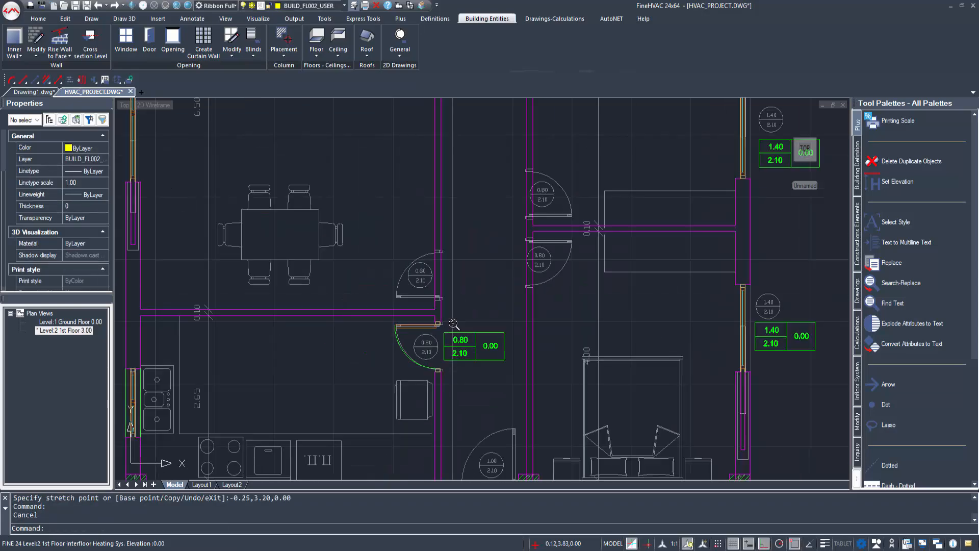
scroll(448, 306, "up", 3)
Step: Start another door with the same settings on the upper hall wall
left_click(156, 38)
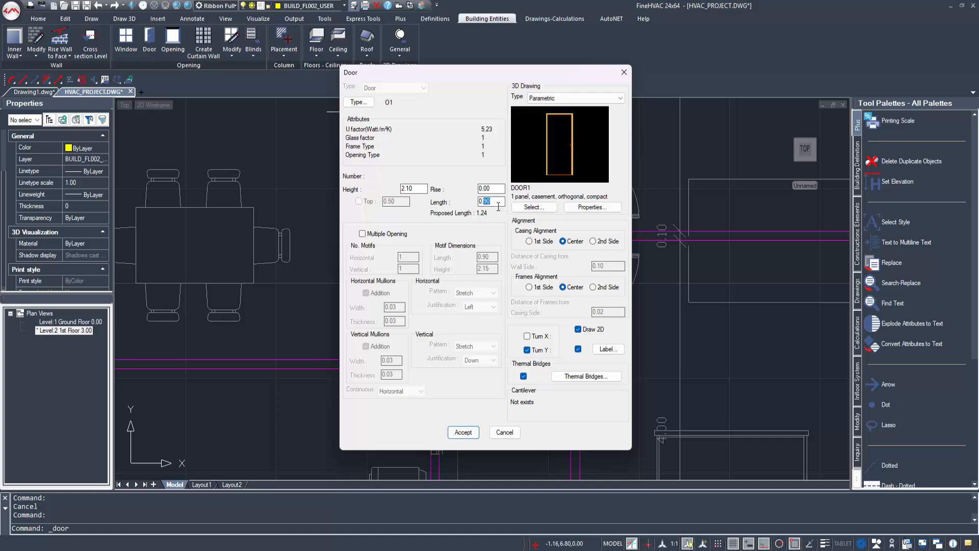
left_click(464, 433)
left_click(428, 287)
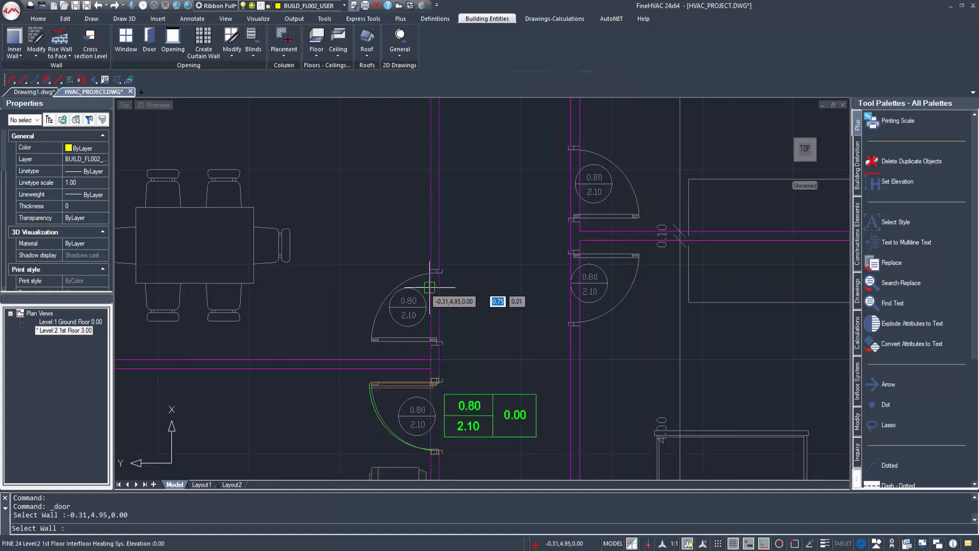
left_click(437, 280)
left_click(441, 283)
Step: Repeat _DOOR to place the next door, with its opening side and label
right_click(446, 292)
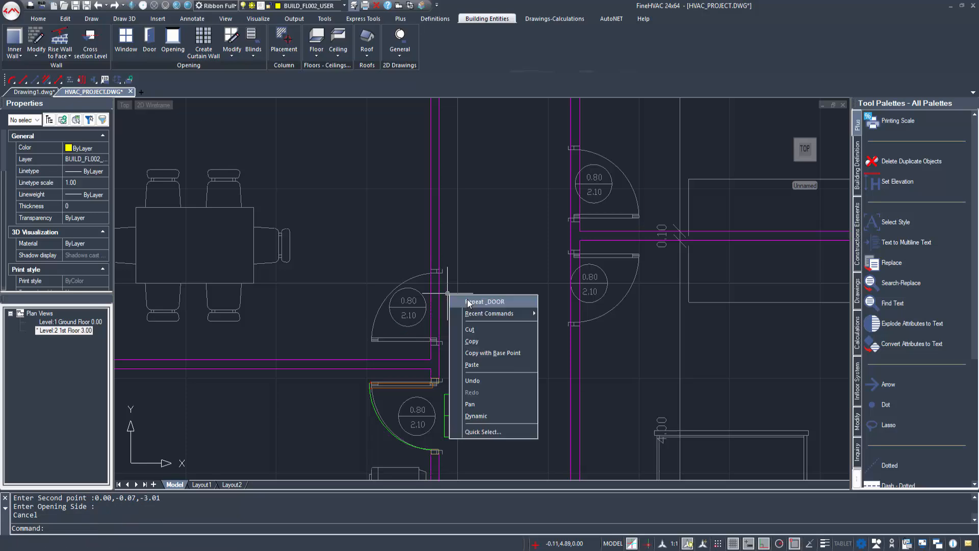
left_click(469, 302)
left_click(462, 430)
left_click(430, 306)
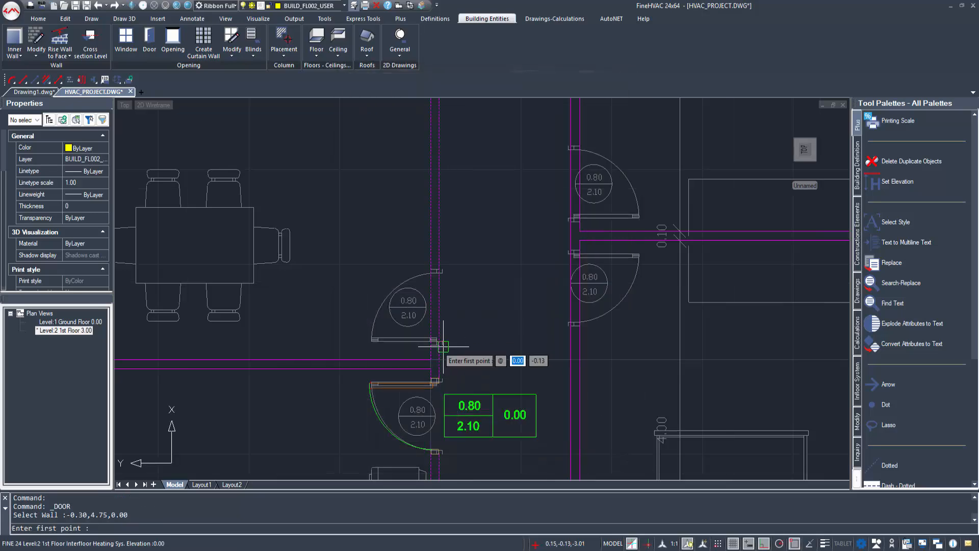
left_click(440, 344)
left_click(440, 274)
left_click(378, 301)
left_click(476, 301)
Step: Repeat the door on the next wall opening, with snapping toggled for edge points
middle_click_drag(569, 254, 428, 300)
right_click(490, 204)
left_click(513, 210)
left_click(471, 431)
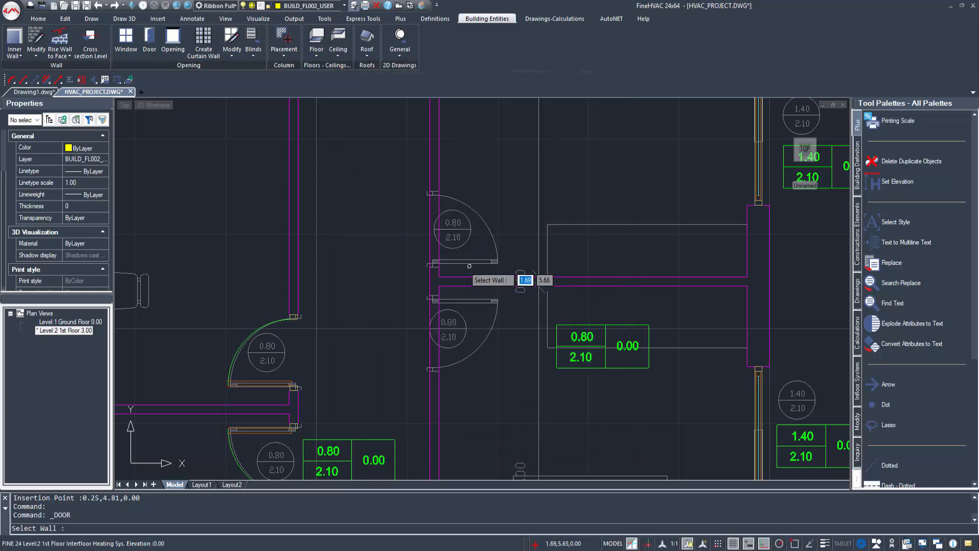
left_click(439, 268)
key("F3")
left_click(439, 266)
key("F3")
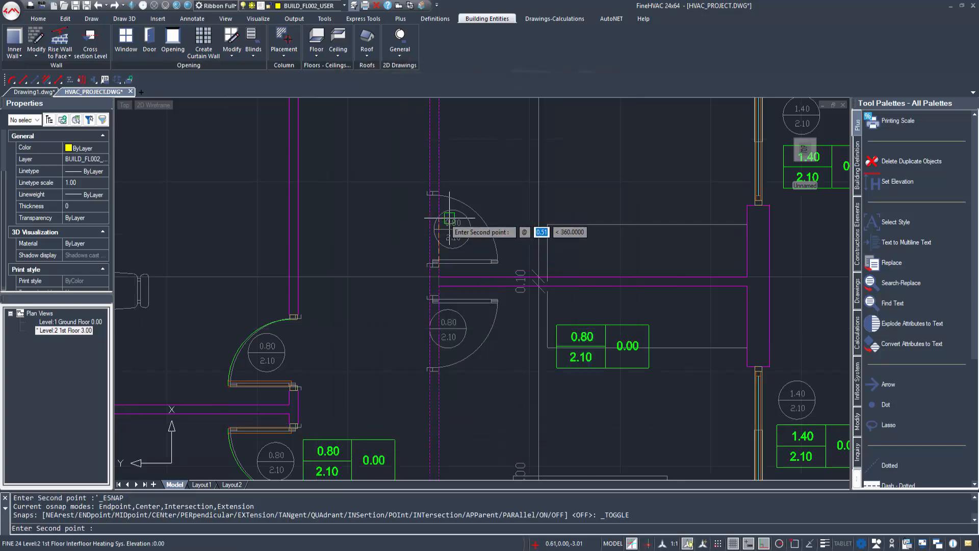
left_click(446, 217)
left_click(493, 223)
left_click(449, 228)
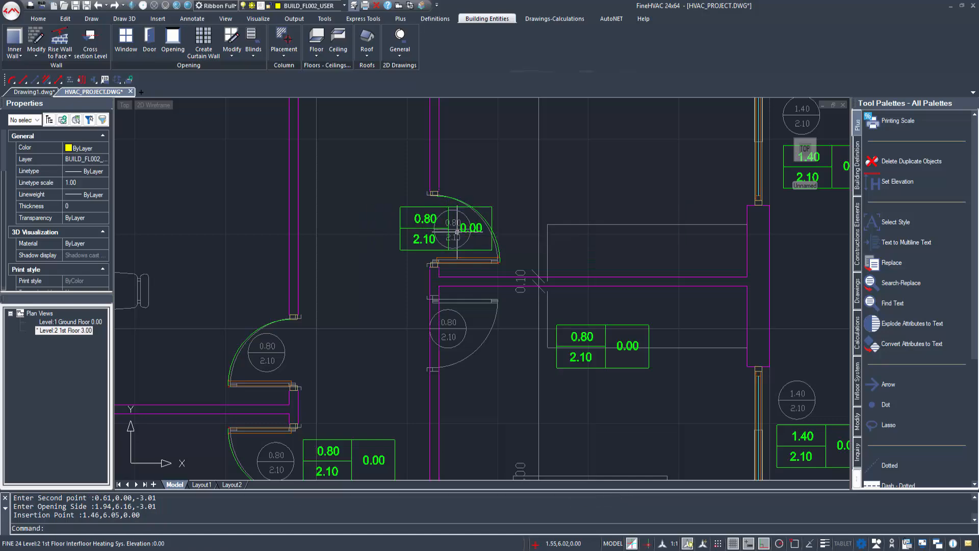
Step: Add one more labelled 0.80 × 2.10 door on the left hall wall
mouse_move(505, 293)
middle_mouse_down()
mouse_move(487, 239)
mouse_move(465, 258)
middle_mouse_up()
right_click(481, 223)
left_click(493, 229)
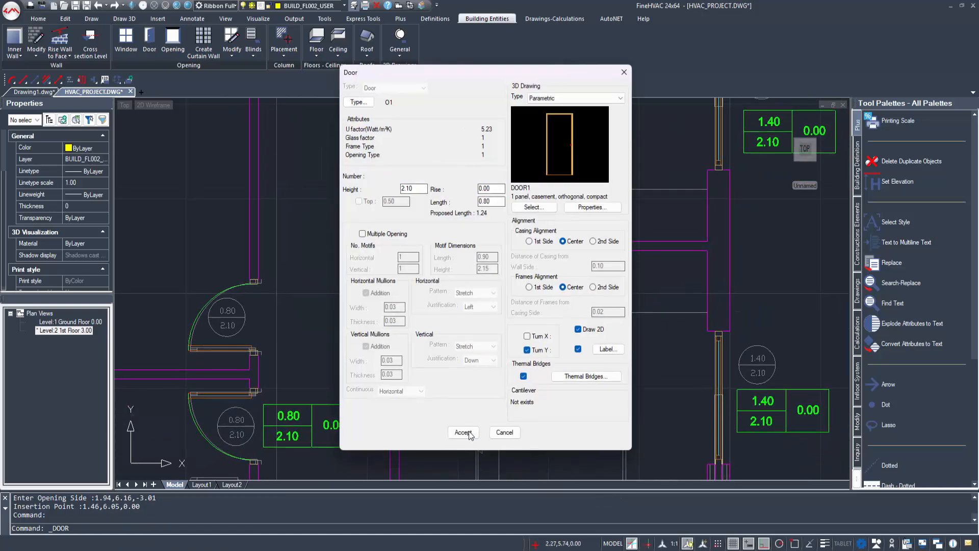
left_click(467, 433)
left_click(399, 311)
key("F3")
left_click(398, 260)
key("F3")
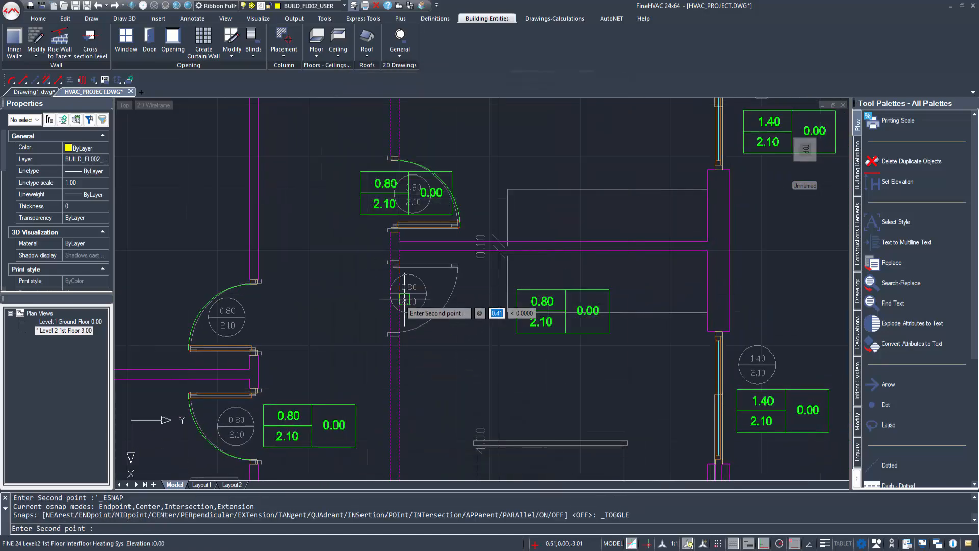
left_click(406, 302)
left_click(477, 288)
scroll(441, 332, "down", 2)
left_click(451, 346)
scroll(448, 378, "down", 2)
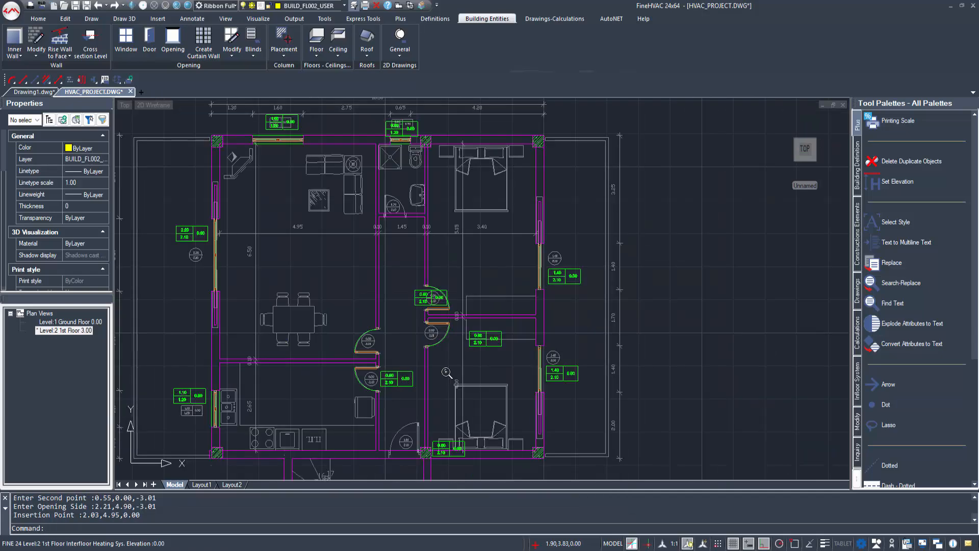
middle_click_drag(448, 375, 463, 323)
Step: Move a door label to sit beside its upper door
left_click(498, 299)
left_click(496, 291)
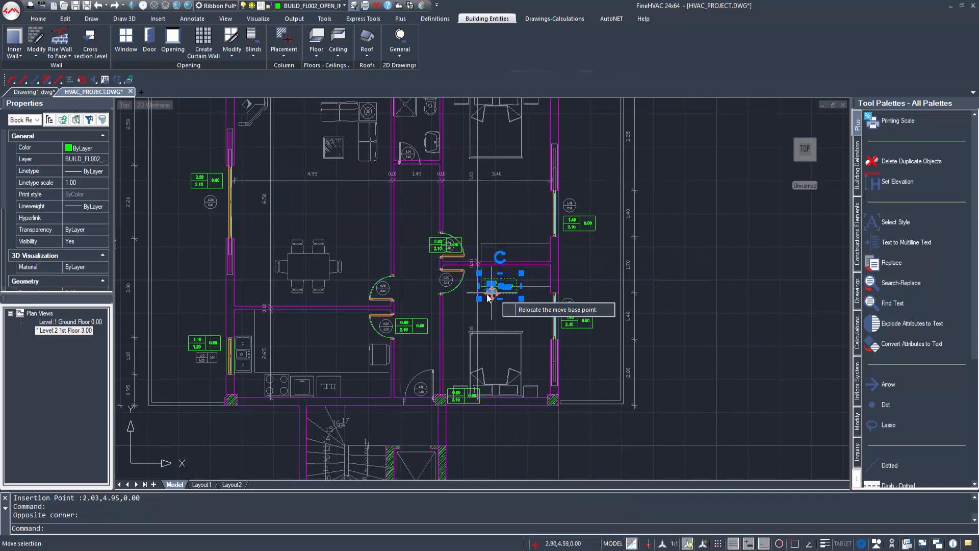
scroll(520, 308, "up", 3)
left_click(521, 312)
scroll(510, 321, "down", 4)
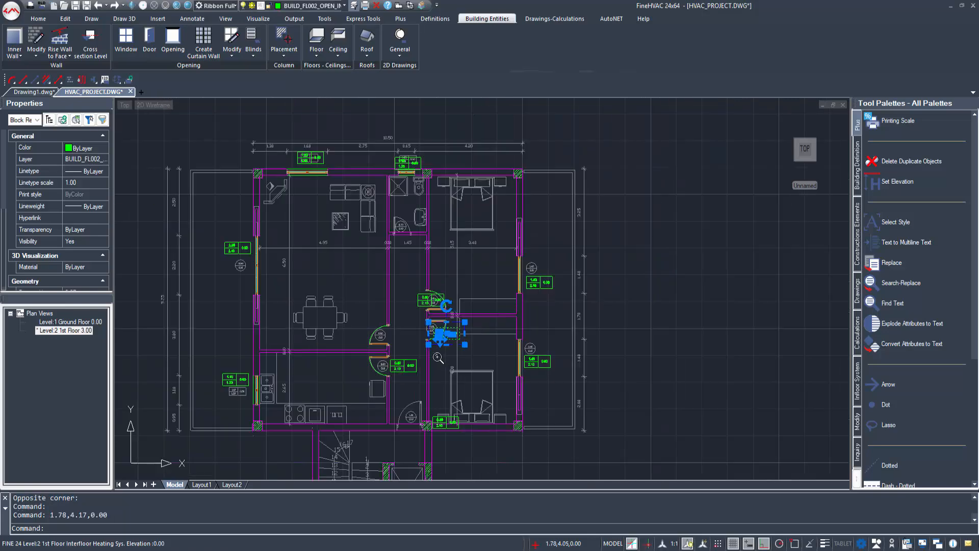
scroll(459, 305, "up", 4)
left_click(454, 238)
key("Escape")
scroll(378, 371, "up", 2)
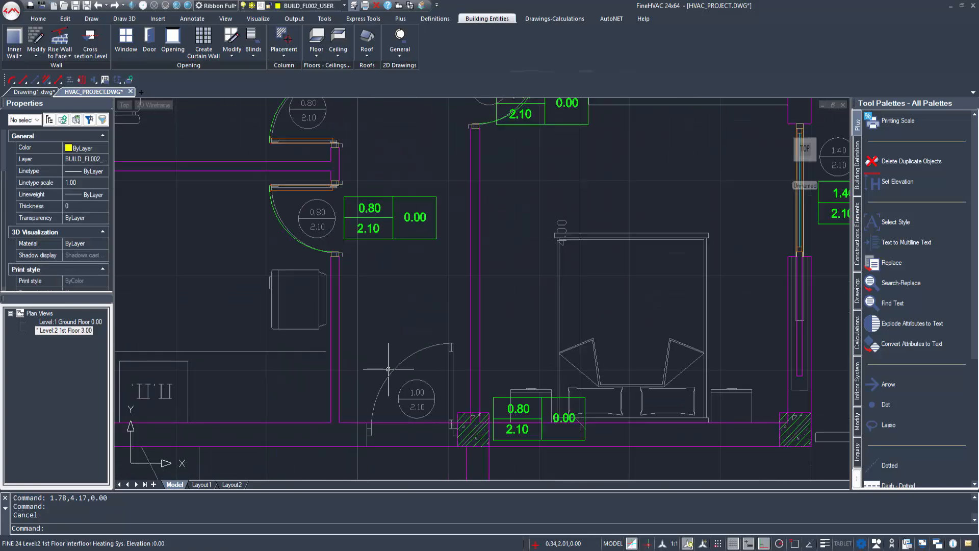
Step: Insert a 1.00 × 2.10 door into the lower bedroom wall, with its label
double_click(365, 343)
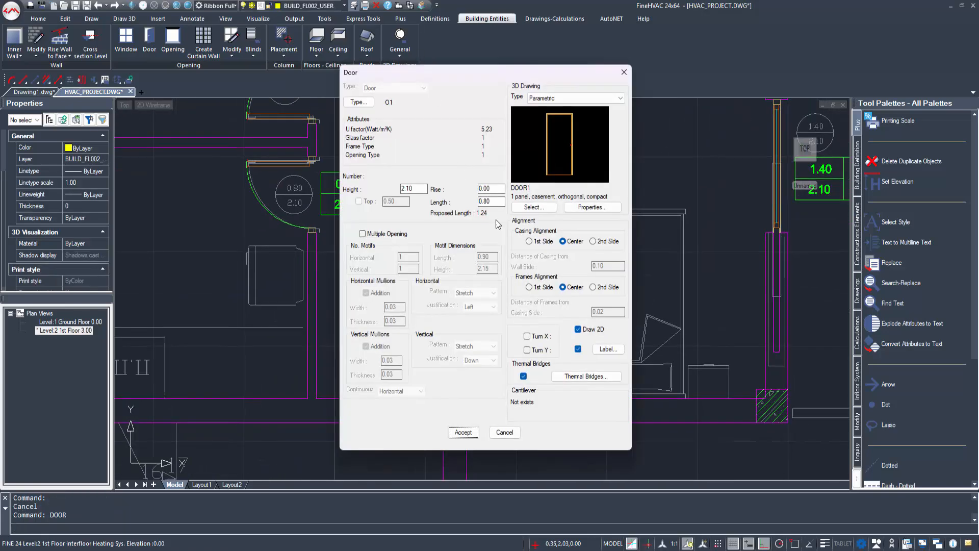
left_click(473, 434)
left_click(408, 422)
left_click(434, 411)
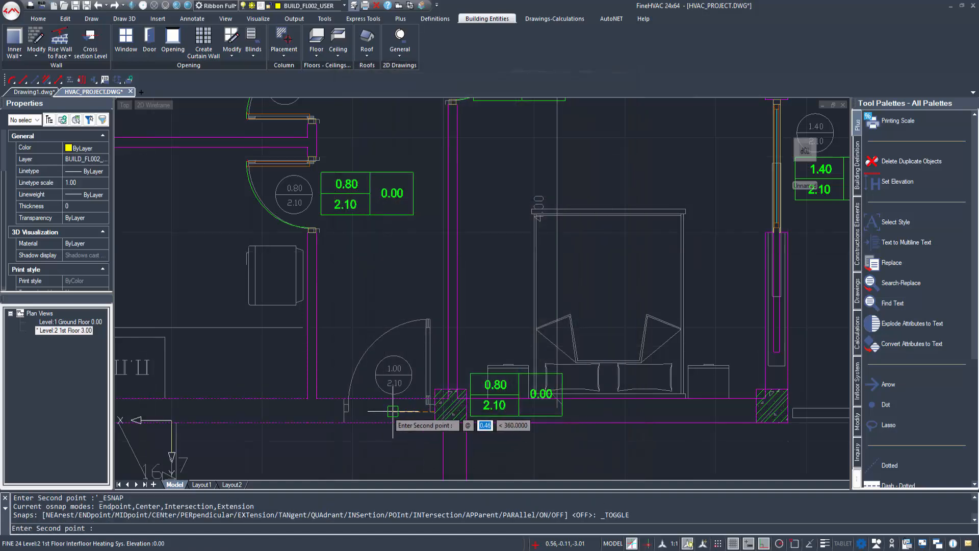
left_click(393, 411)
left_click(401, 319)
middle_click_drag(371, 402, 373, 386)
left_click(392, 402)
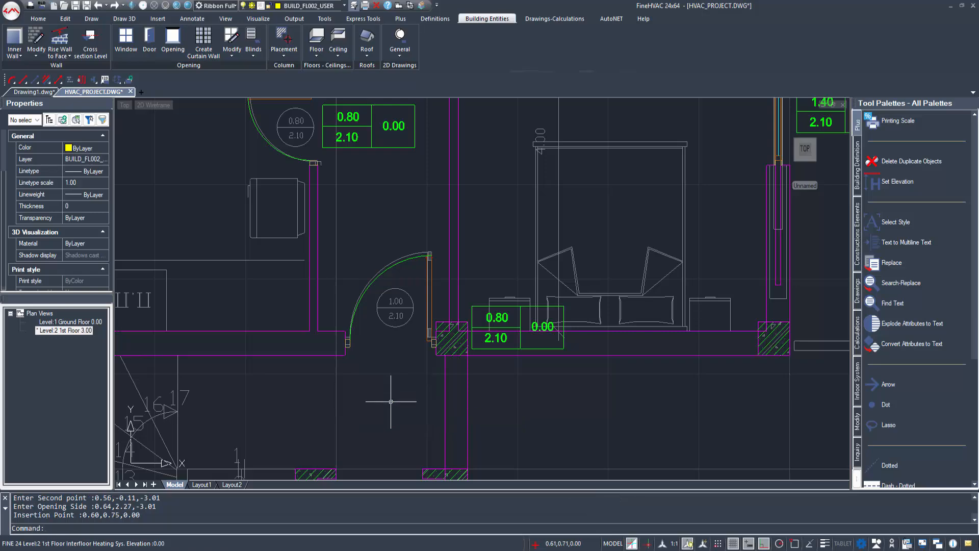
Step: Delete the stray leftover opening tag
scroll(397, 401, "down", 2)
left_click(457, 350)
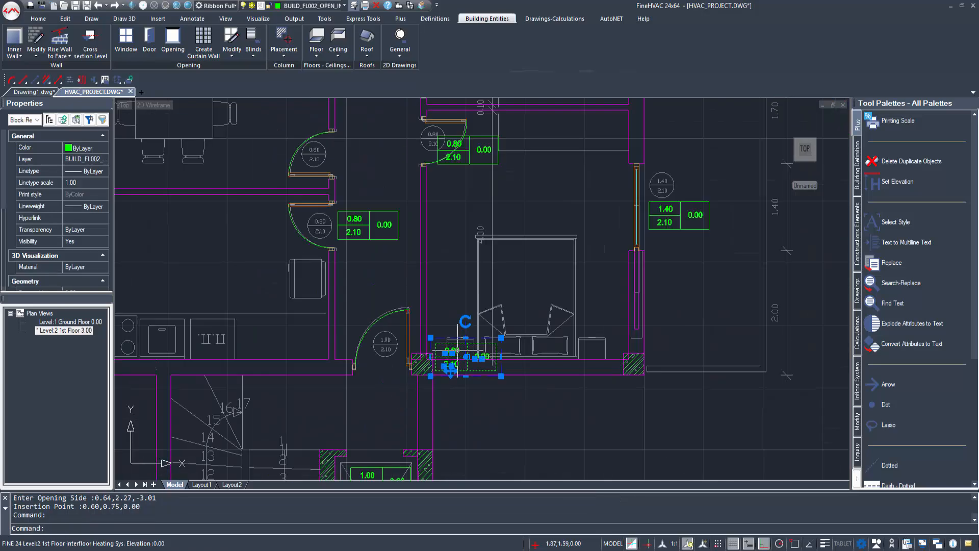
key("Delete")
scroll(845, 306, "down", 5)
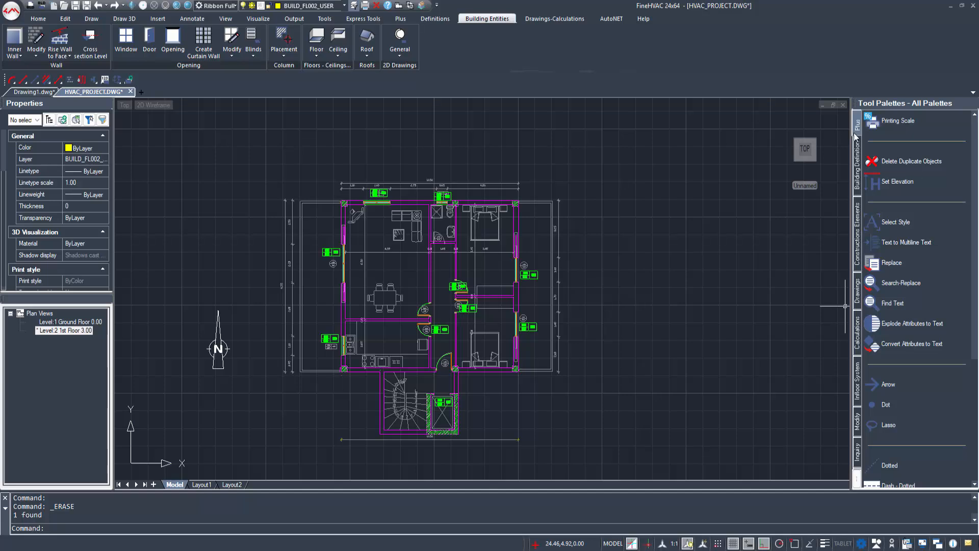
Step: Start a To Outdoor Air ceiling and trace the bottom and left corners
left_click(335, 35)
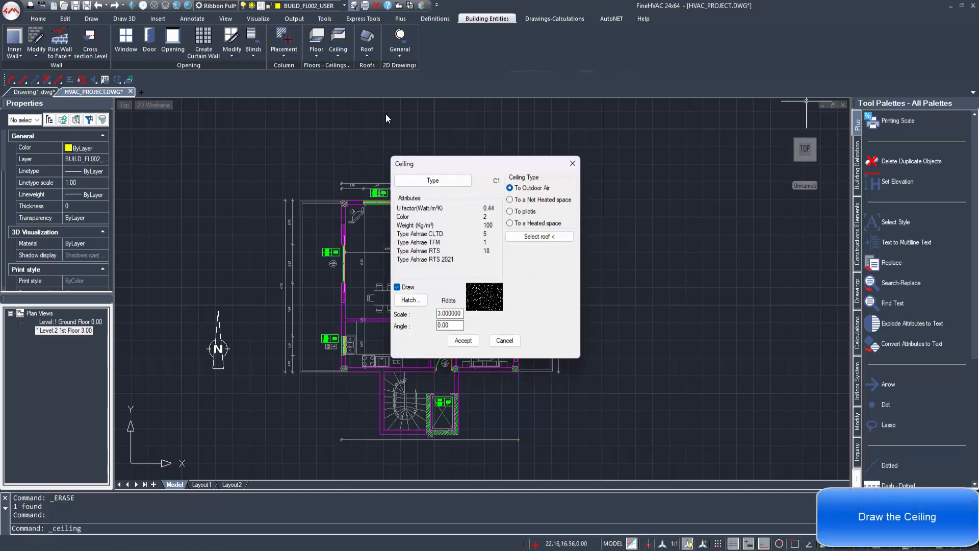
left_click(462, 340)
scroll(385, 351, "up", 3)
left_click(388, 392)
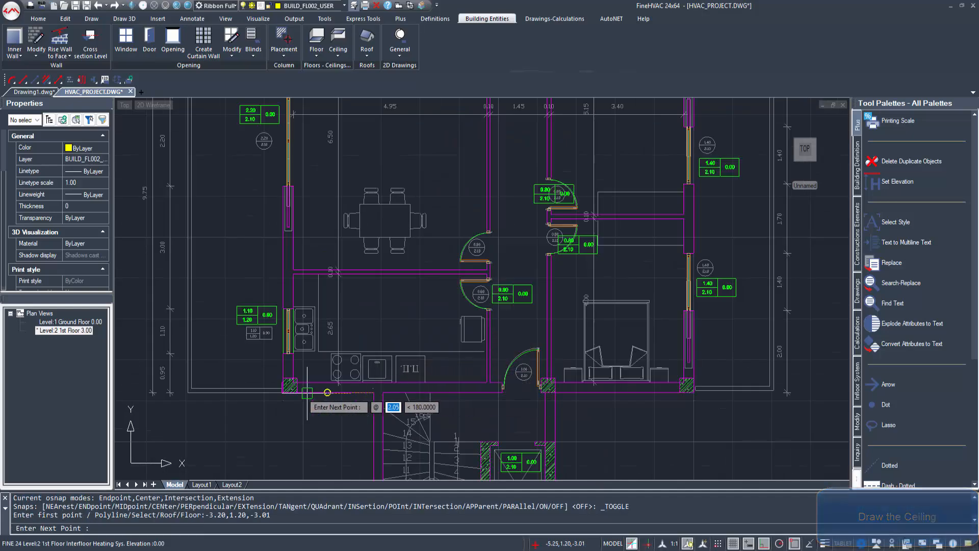
left_click(288, 392)
middle_click_drag(287, 226, 292, 241)
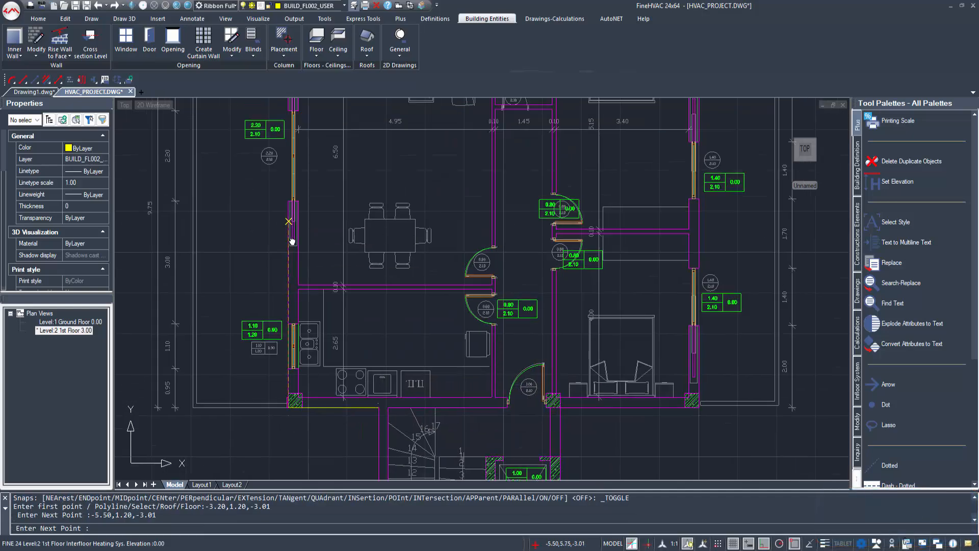
scroll(292, 241, "down", 3)
scroll(295, 197, "up", 6)
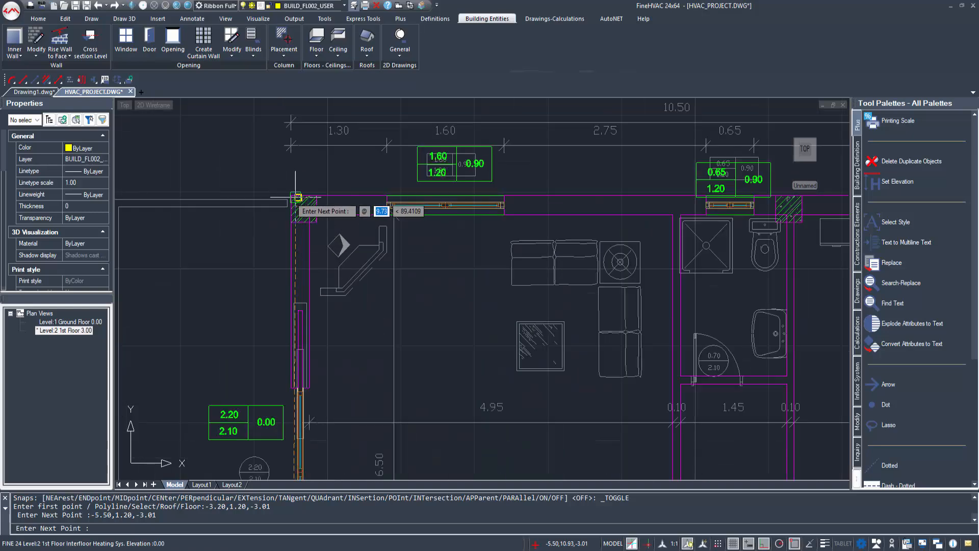
left_click(295, 197)
Step: Trace the remaining right-side and stair/lift corners, then close the ceiling outline
scroll(629, 203, "down", 2)
middle_click_drag(629, 204, 328, 144)
left_click(491, 153)
middle_click_drag(510, 321, 489, 79)
left_click(482, 345)
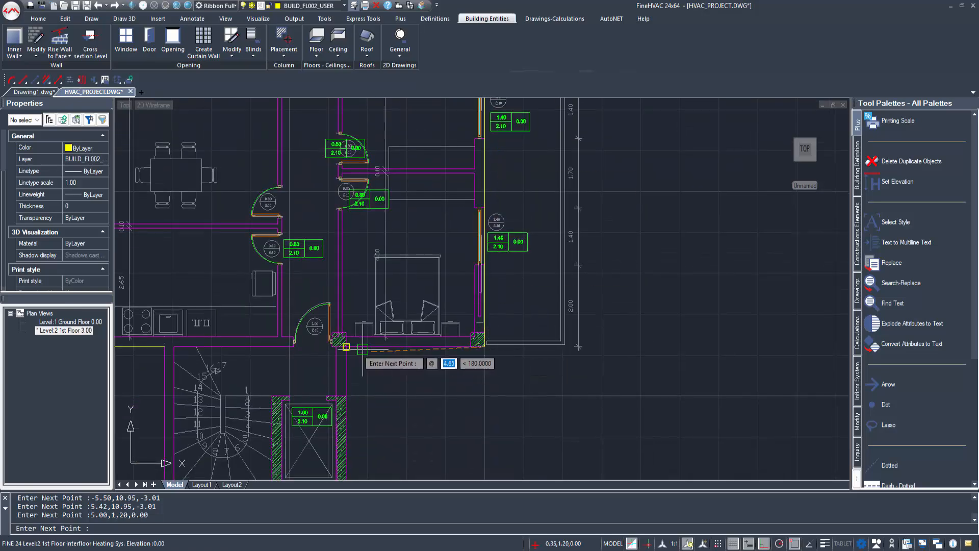
left_click(346, 347)
middle_click_drag(346, 348, 367, 226)
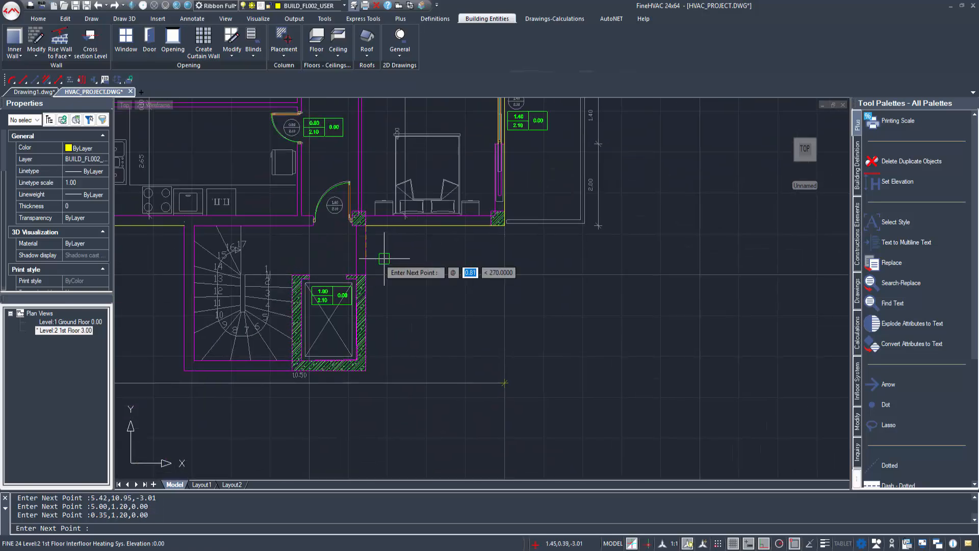
left_click(367, 372)
middle_click_drag(214, 333, 361, 359)
left_click(331, 395)
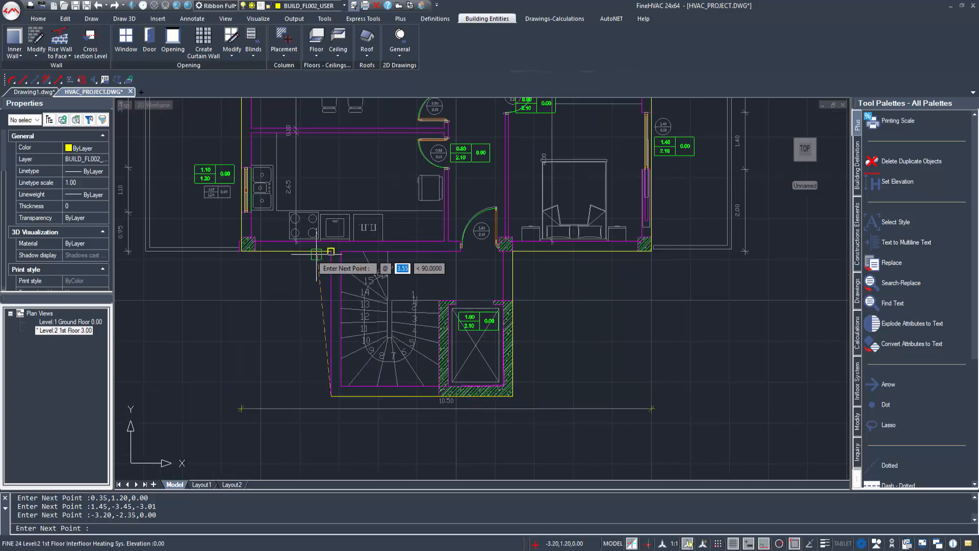
key("Return")
scroll(442, 334, "down", 5)
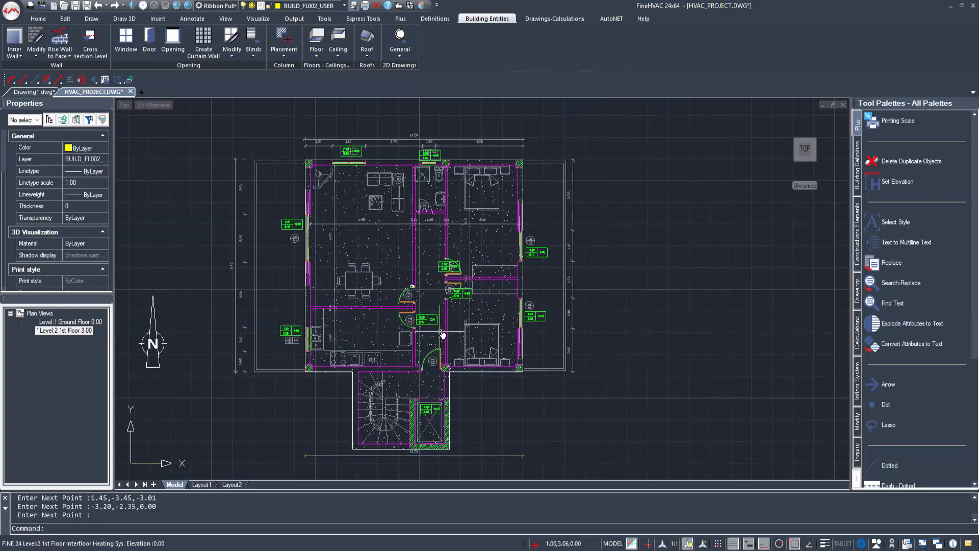
scroll(404, 287, "up", 4)
scroll(415, 277, "down", 3)
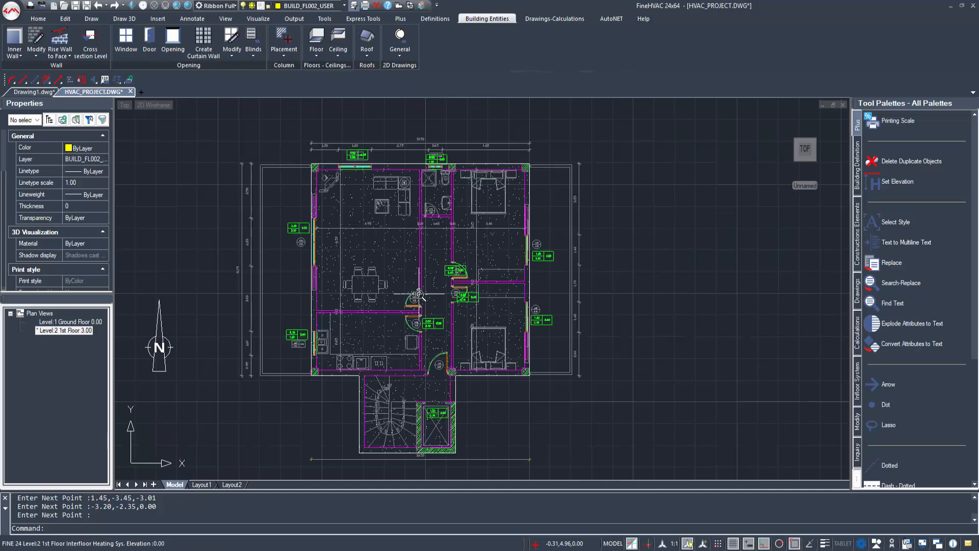
scroll(431, 295, "up", 2)
middle_click_drag(430, 294, 403, 281)
Step: Hide the Ceilings and Ceilings Hatch layers and show the building as a 3D wireframe
left_click(435, 18)
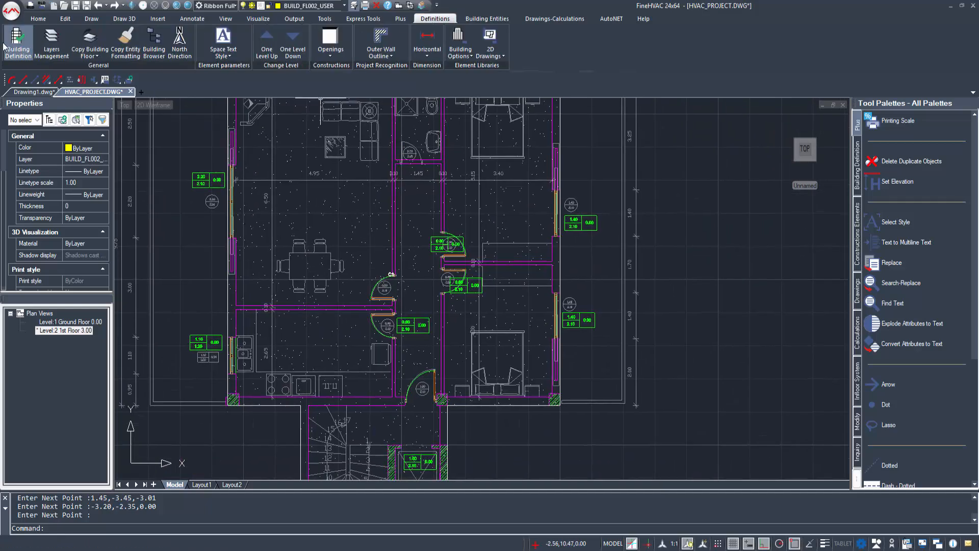
left_click(51, 41)
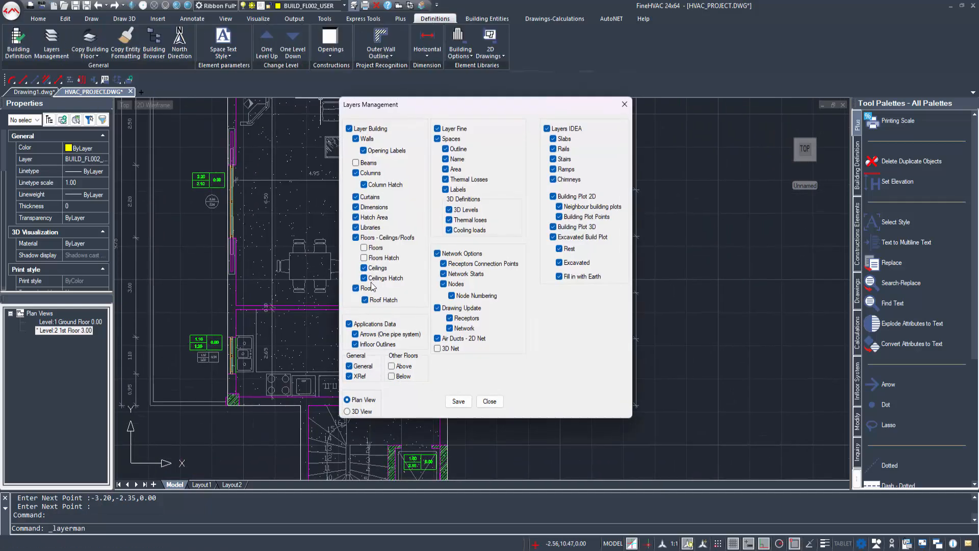
left_click(458, 400)
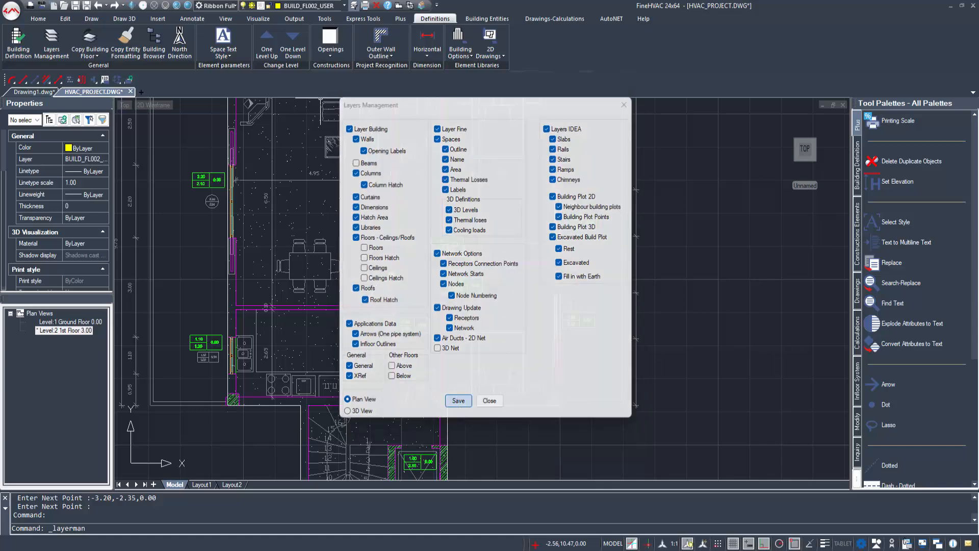
scroll(455, 383, "down", 2)
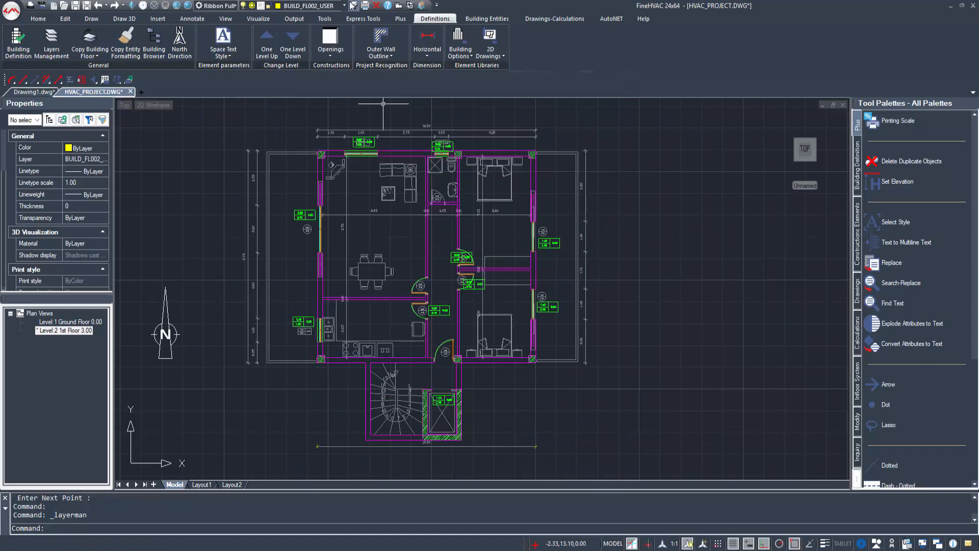
left_click(409, 6)
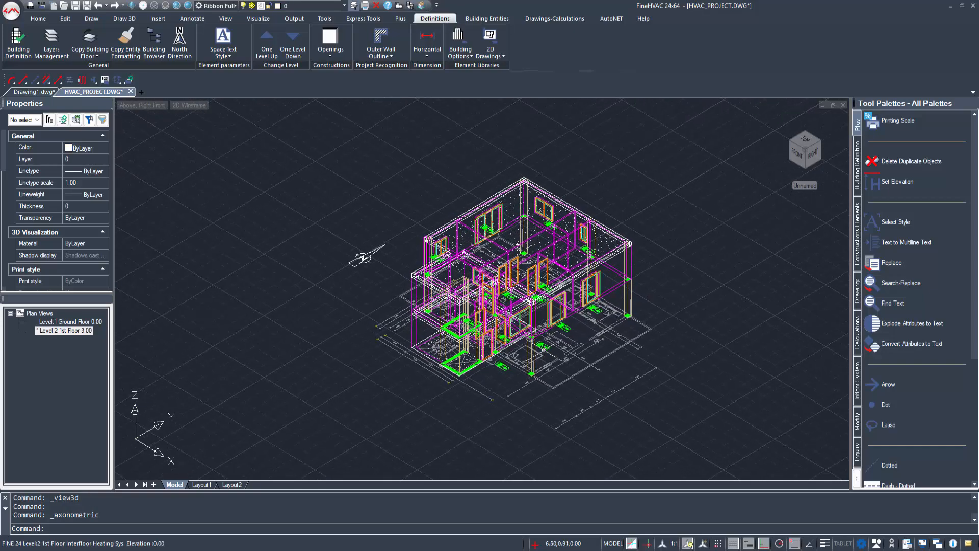
Step: Orbit the model, shade it with SHADE, then go back to the Level 2 top plan
mouse_move(543, 350)
middle_mouse_down("shift")
mouse_move(524, 321)
mouse_move(449, 277)
mouse_move(335, 272)
mouse_move(267, 304)
mouse_move(215, 310)
mouse_move(419, 295)
mouse_move(495, 224)
mouse_move(531, 218)
mouse_move(572, 179)
mouse_move(630, 198)
middle_mouse_up("shift")
type("SHADE")
key("Return")
middle_click_drag(560, 232, 581, 228, "shift")
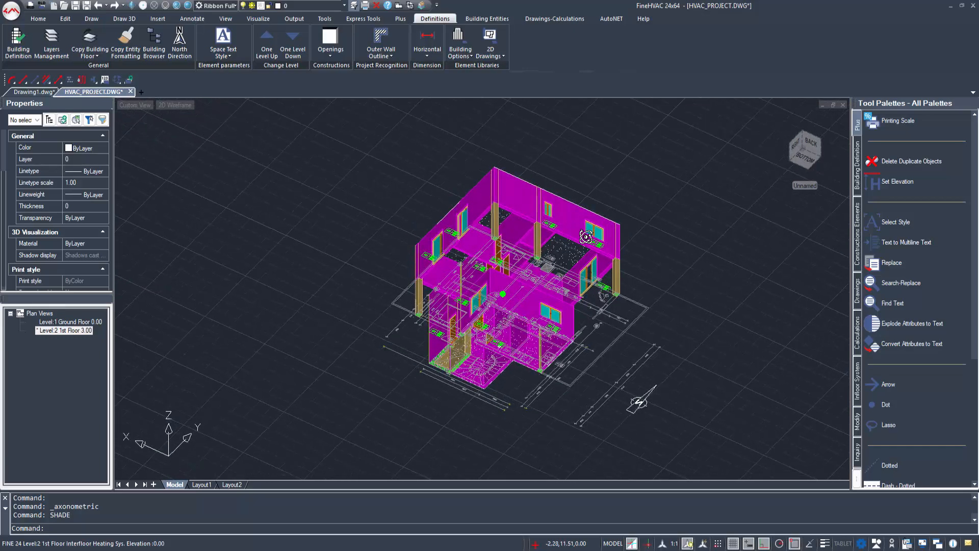
left_click(400, 5)
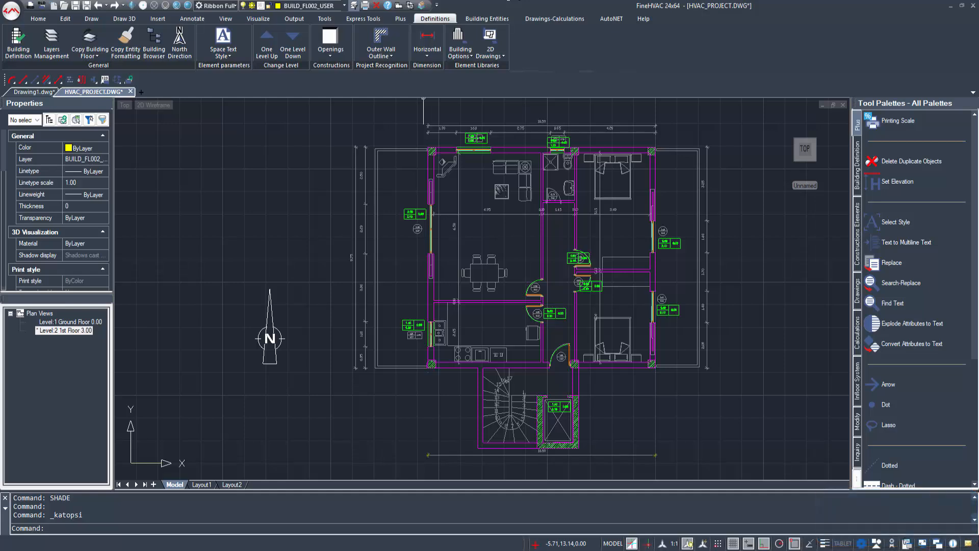
Step: Save layer settings showing the ground floor beneath, and zoom into the plan's door area
left_click(51, 40)
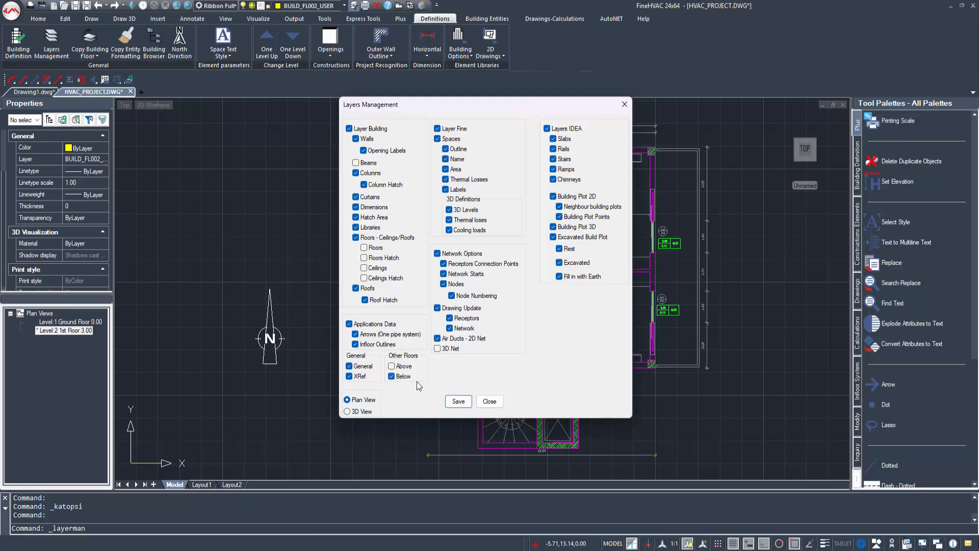
left_click(471, 401)
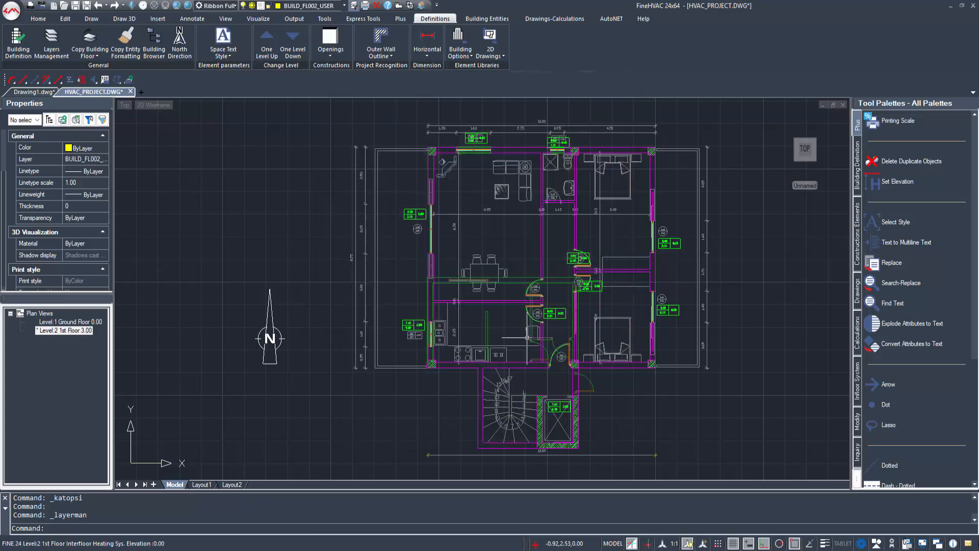
scroll(574, 278, "up", 3)
middle_click_drag(325, 296, 347, 337)
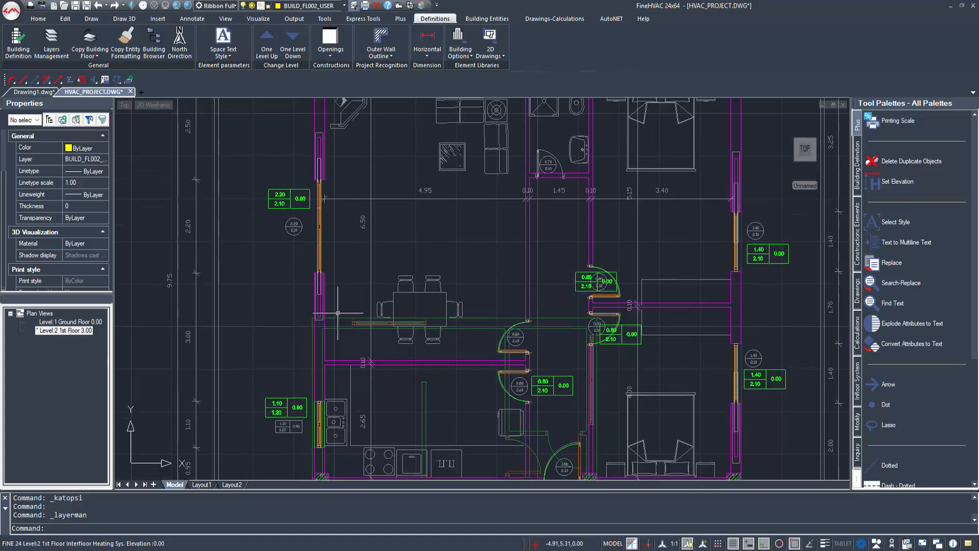
left_click(510, 22)
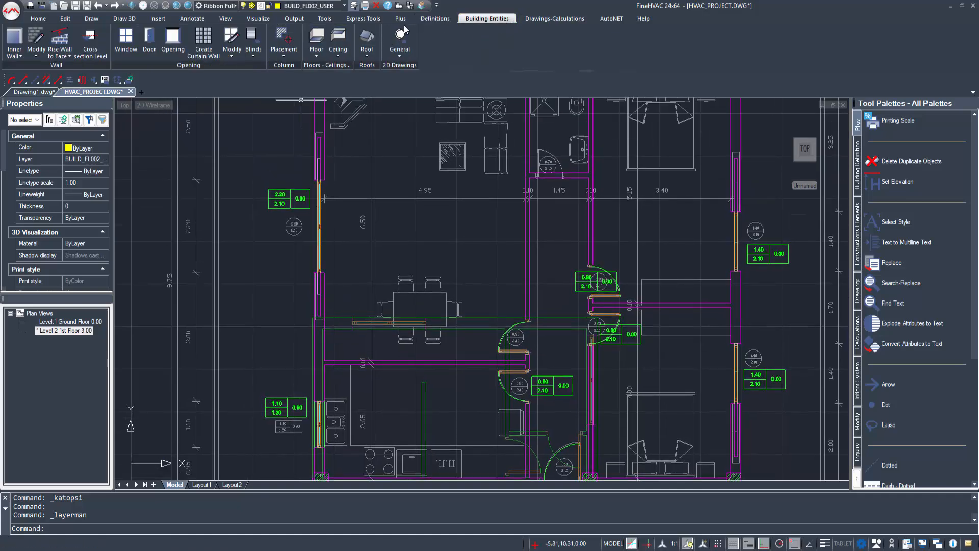
Step: Start a To Pilots floor and place its first corners at the right, left and top-left walls
left_click(316, 41)
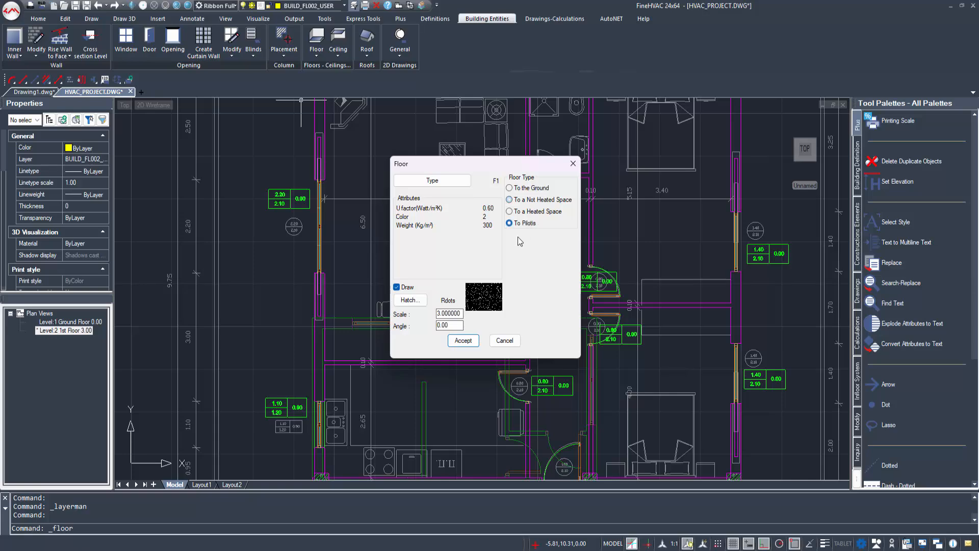
left_click(462, 340)
scroll(489, 327, "down", 3)
scroll(558, 329, "up", 4)
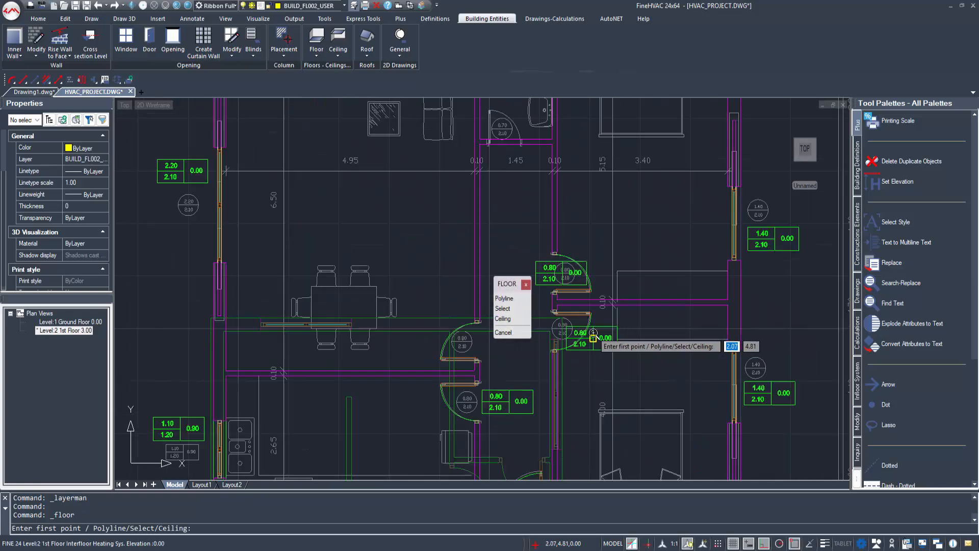
scroll(566, 327, "up", 5)
left_click(557, 319)
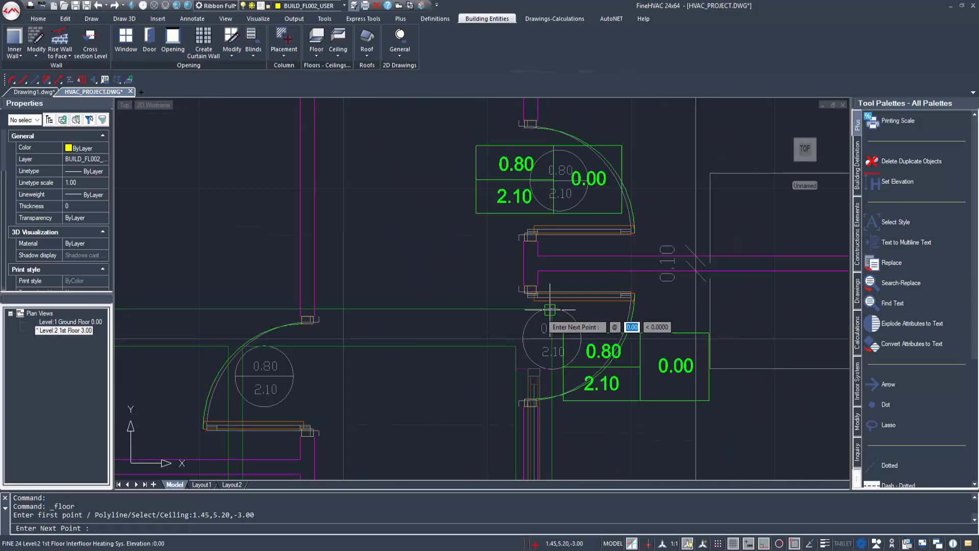
scroll(387, 330, "down", 4)
middle_click_drag(388, 329, 754, 346)
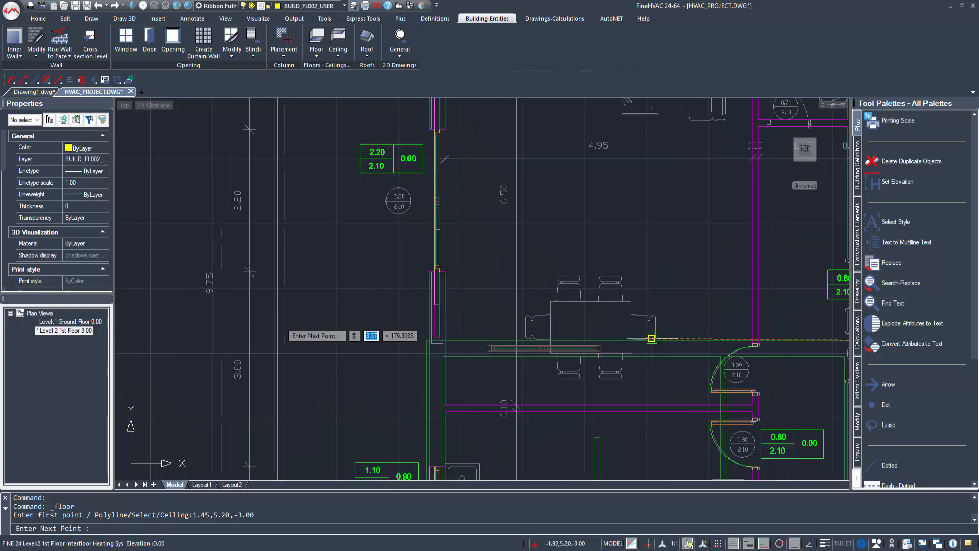
left_click(425, 339)
scroll(428, 216, "down", 1)
middle_click_drag(429, 223, 437, 398)
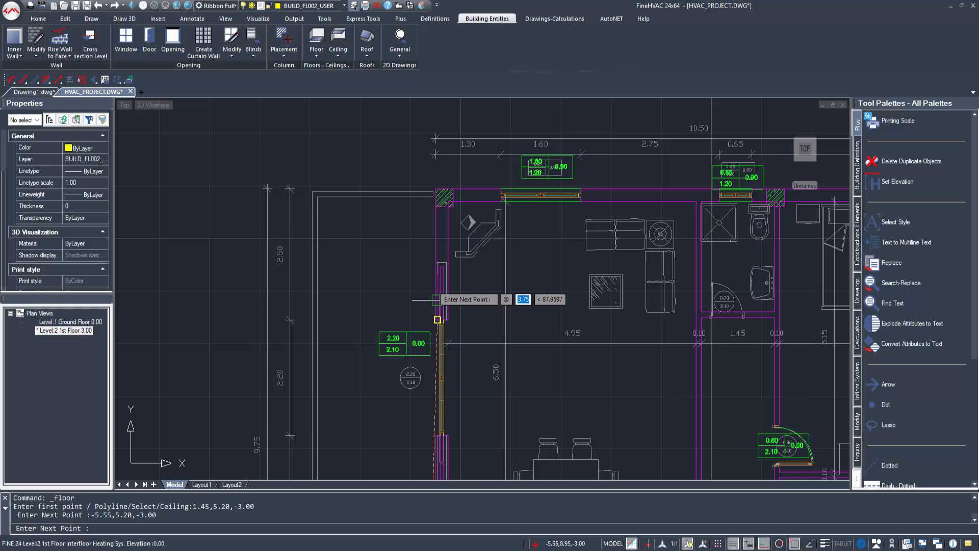
left_click(435, 188)
Step: Add the top-right, bottom-right and lower inner-wall corners to complete the six-point floor outline
scroll(510, 214, "down", 4)
scroll(533, 202, "up", 4)
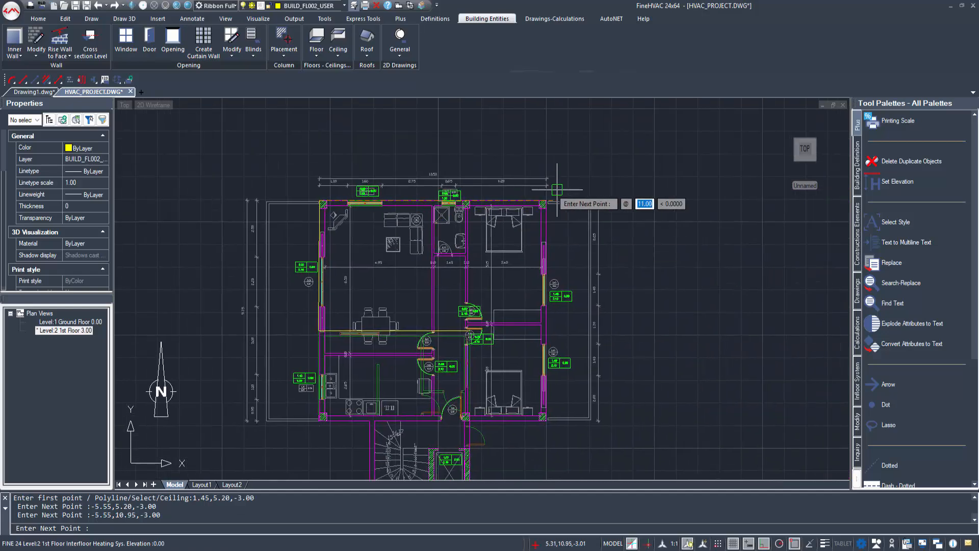
left_click(533, 204)
scroll(540, 265, "down", 4)
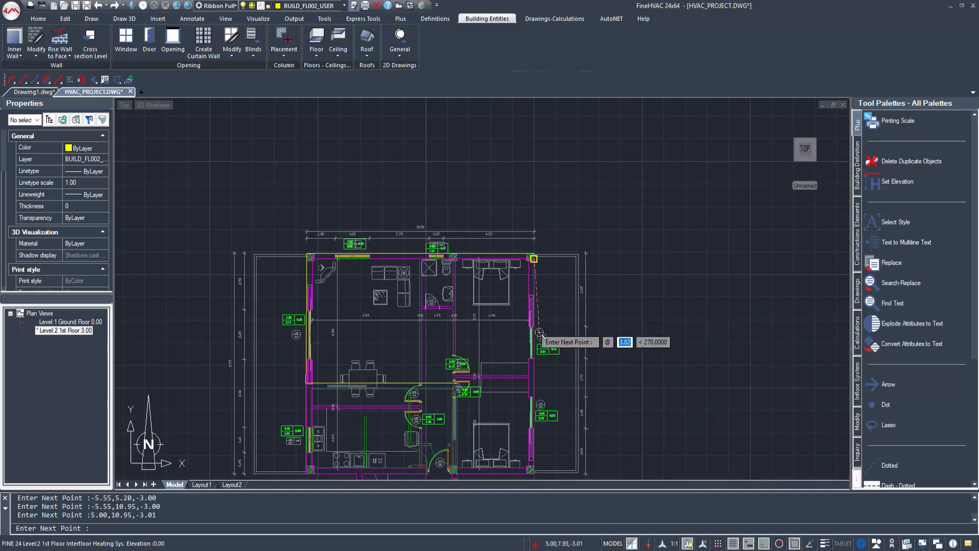
scroll(536, 377, "up", 3)
middle_click_drag(536, 378, 533, 188)
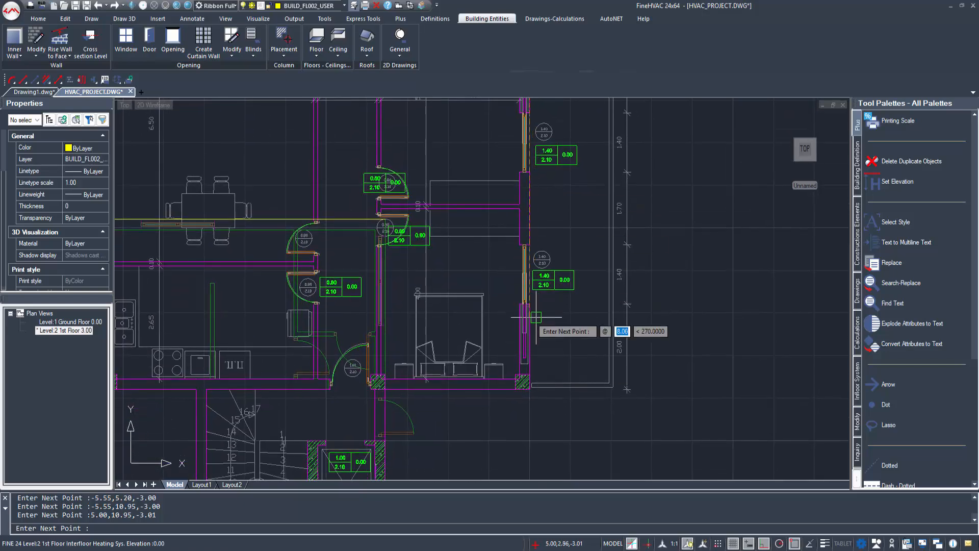
left_click(530, 390)
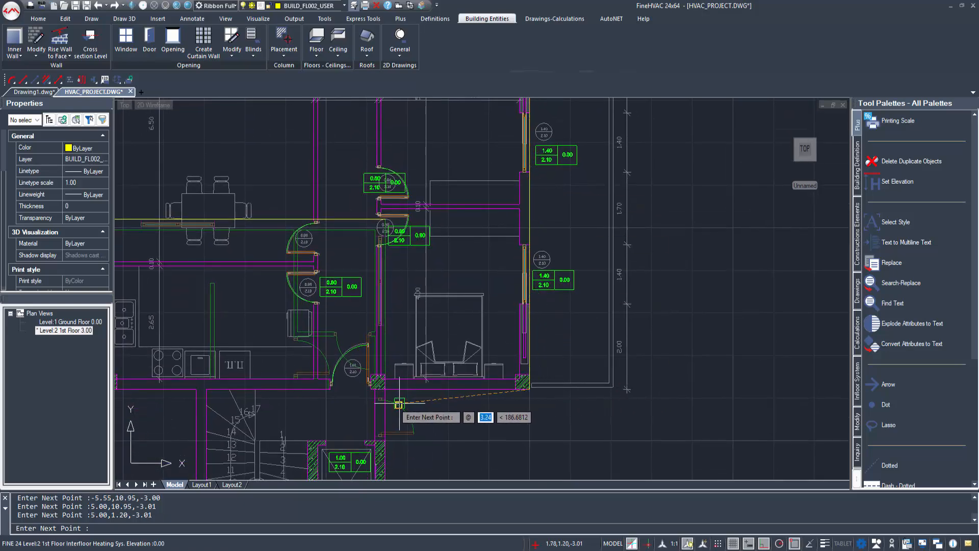
scroll(401, 403, "up", 4)
left_click(366, 371)
scroll(384, 308, "down", 6)
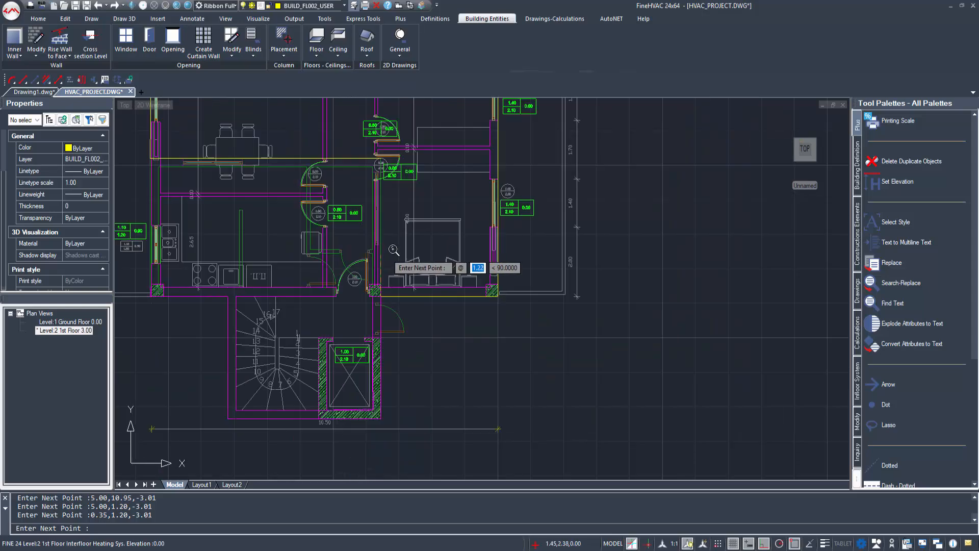
middle_click_drag(394, 263, 440, 305)
key("Return")
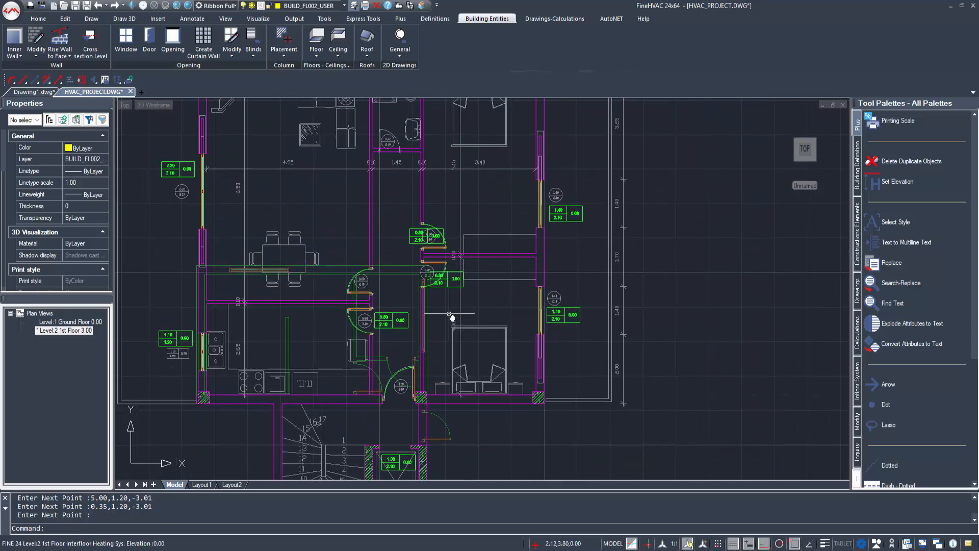
scroll(440, 305, "down", 1)
left_click(435, 19)
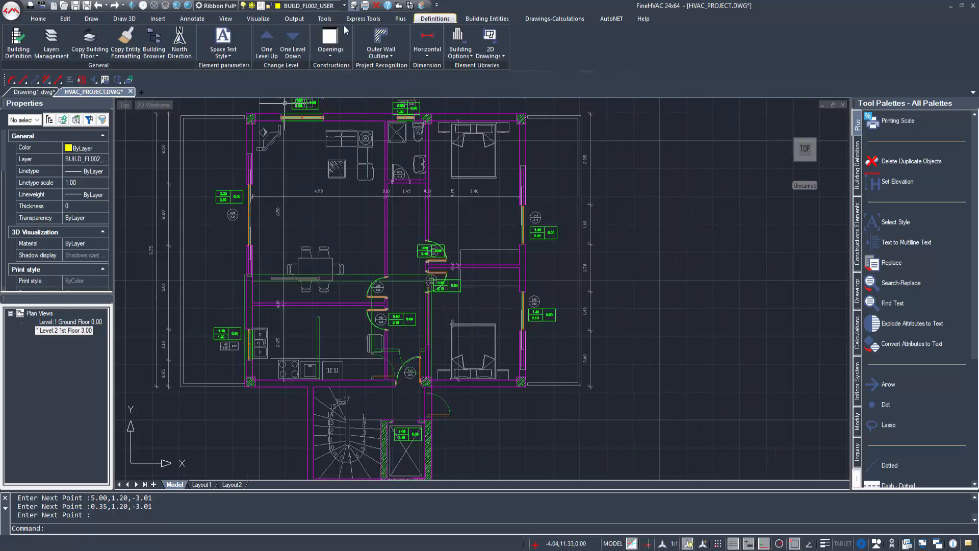
Step: Show the Floors layer to check the dotted floor hatch, then hide it again
left_click(51, 41)
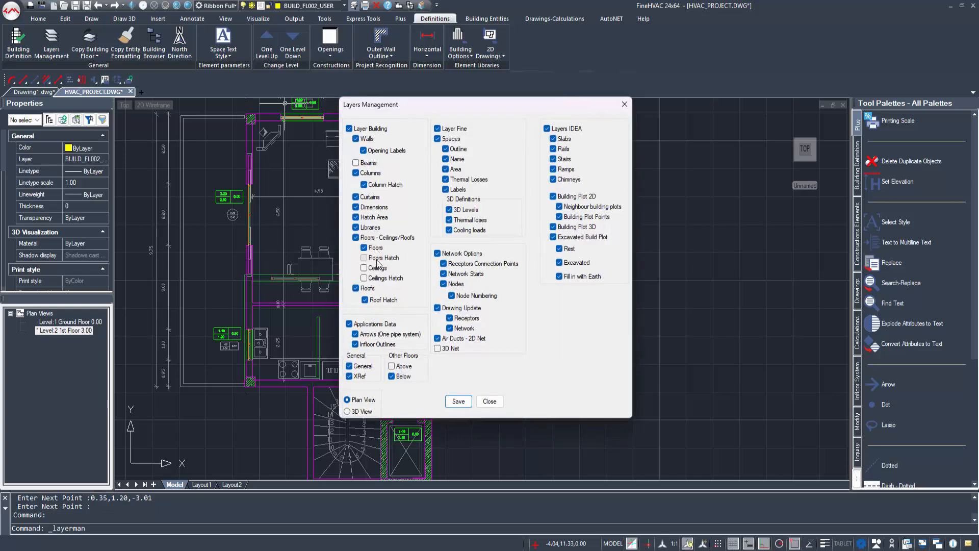
left_click(458, 401)
middle_click_drag(430, 210, 440, 236)
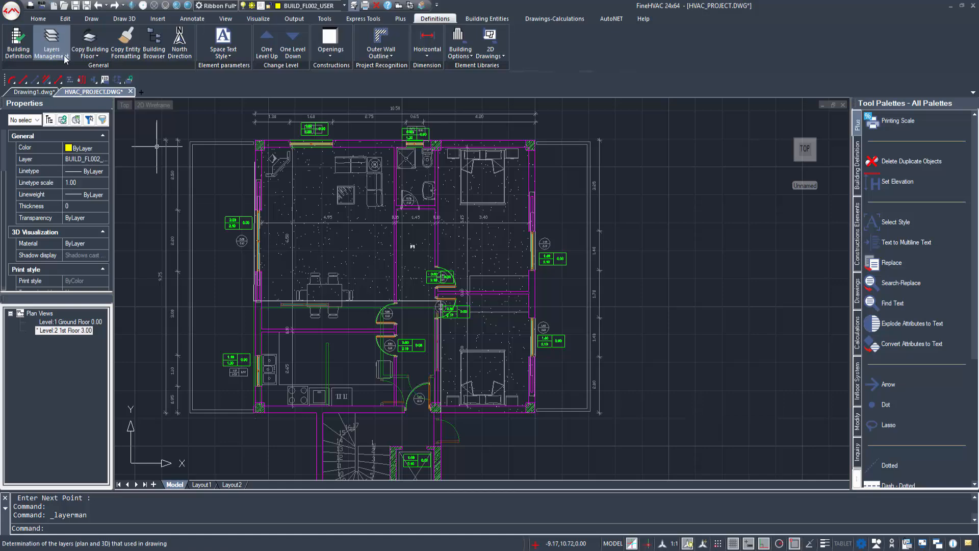
left_click(51, 40)
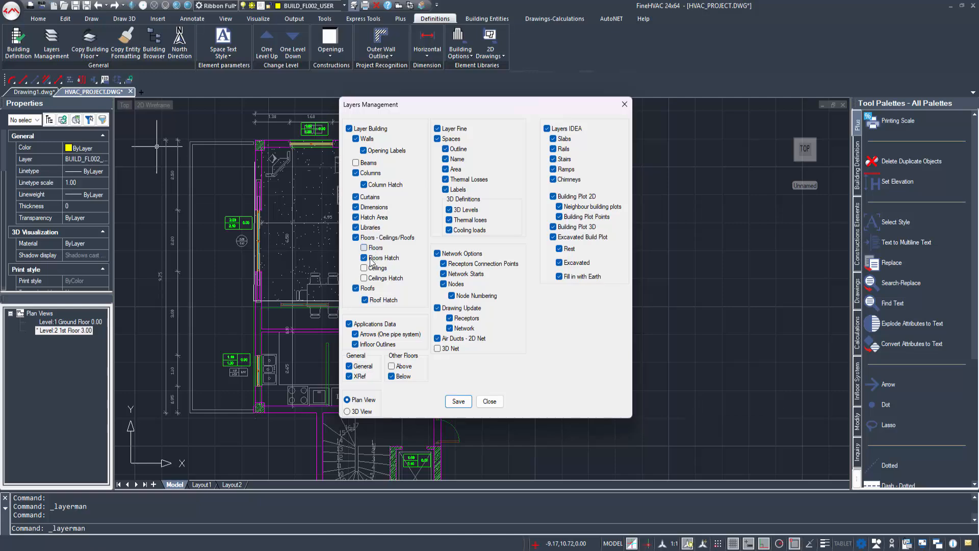
left_click(451, 403)
left_click(551, 20)
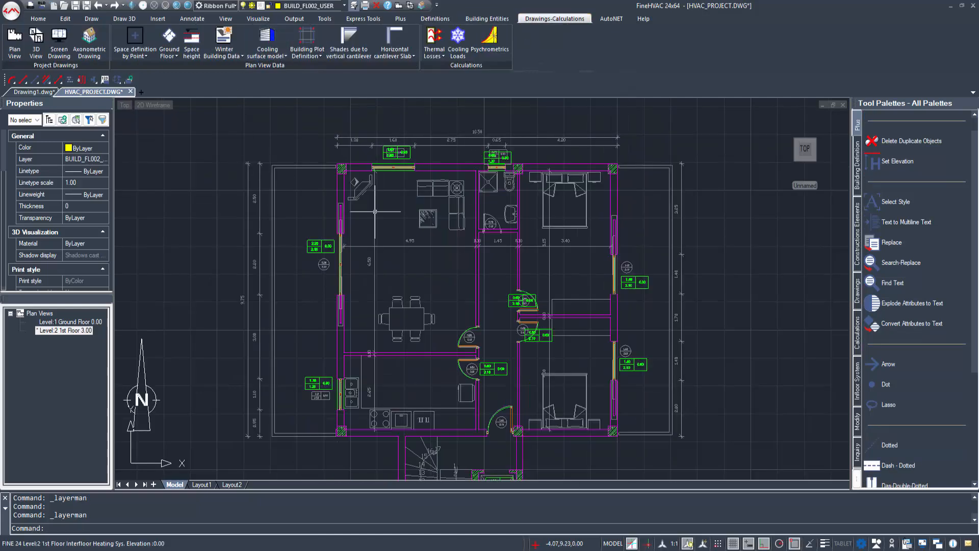
Step: Add a 2.50 wide horizontal shading slab on the left exterior wall
left_click(394, 38)
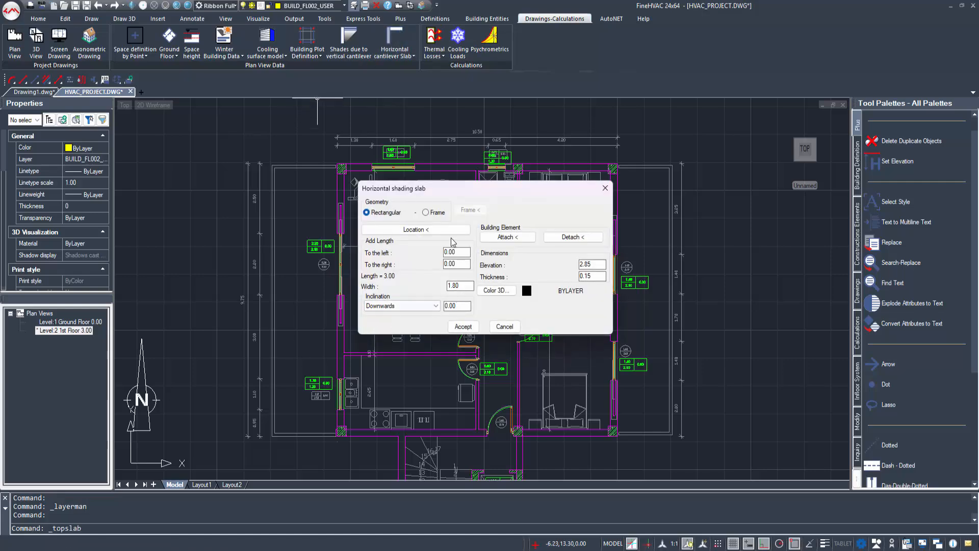
left_click(415, 229)
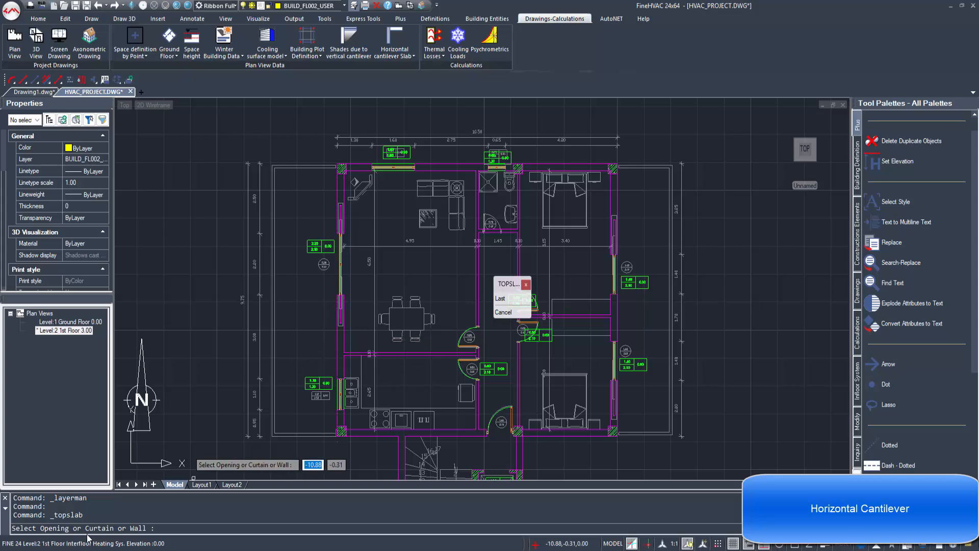
left_click(336, 334)
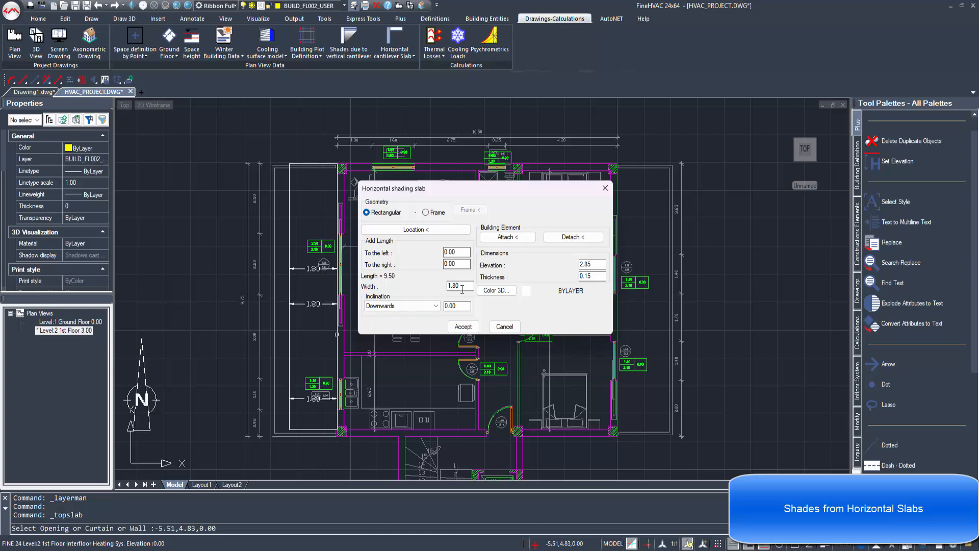
type("2")
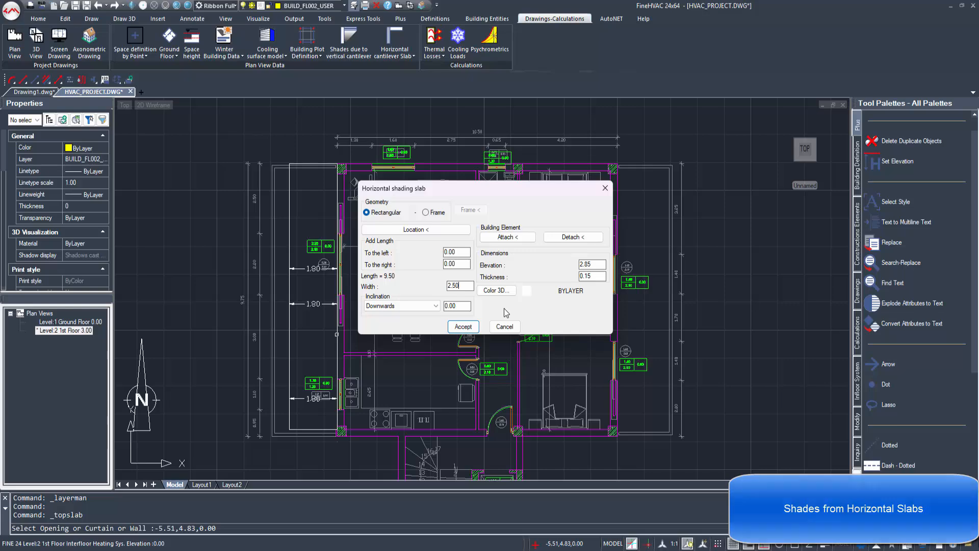
type(".50")
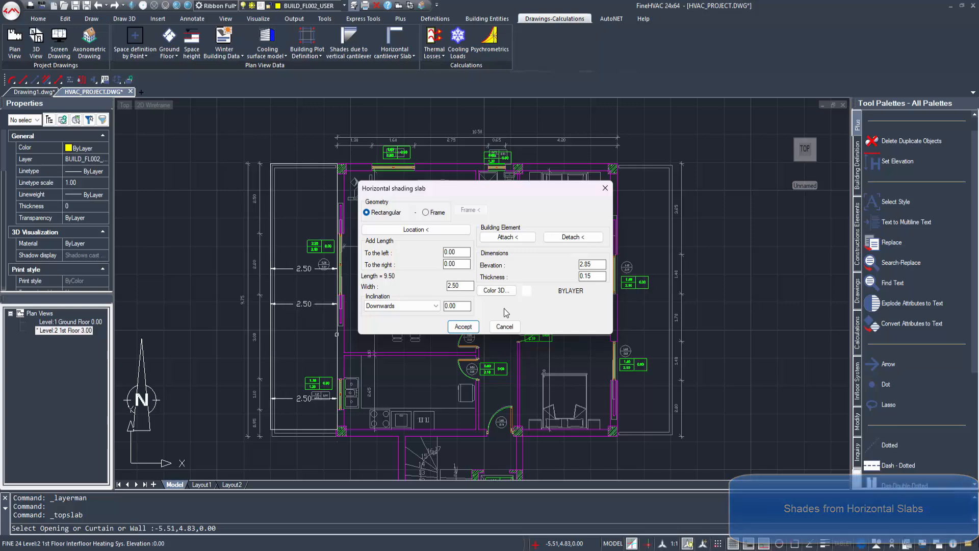
left_click(463, 327)
middle_click_drag(412, 390, 319, 394)
Step: Add a 2.00 wide shading slab on the right exterior wall, then show the Ground Floor plan
left_click(393, 35)
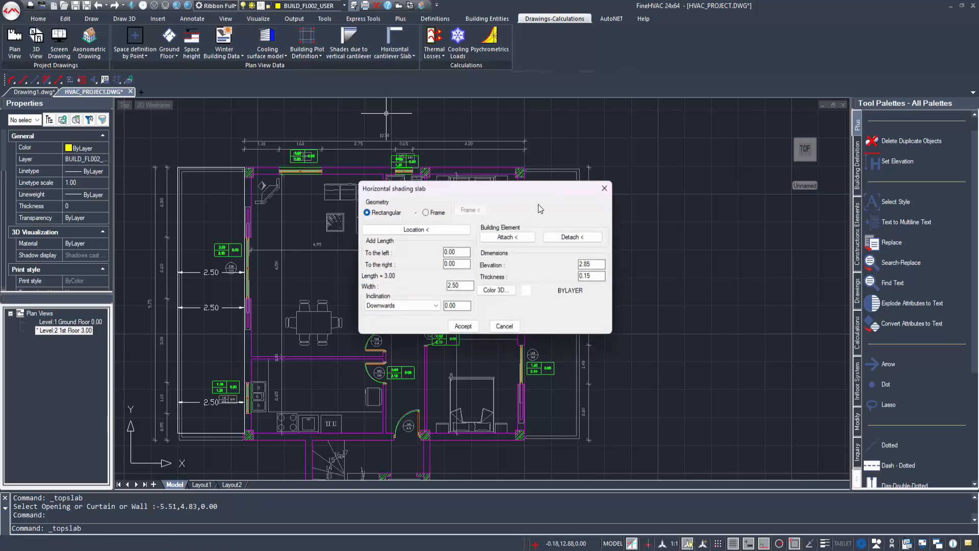
left_click(458, 238)
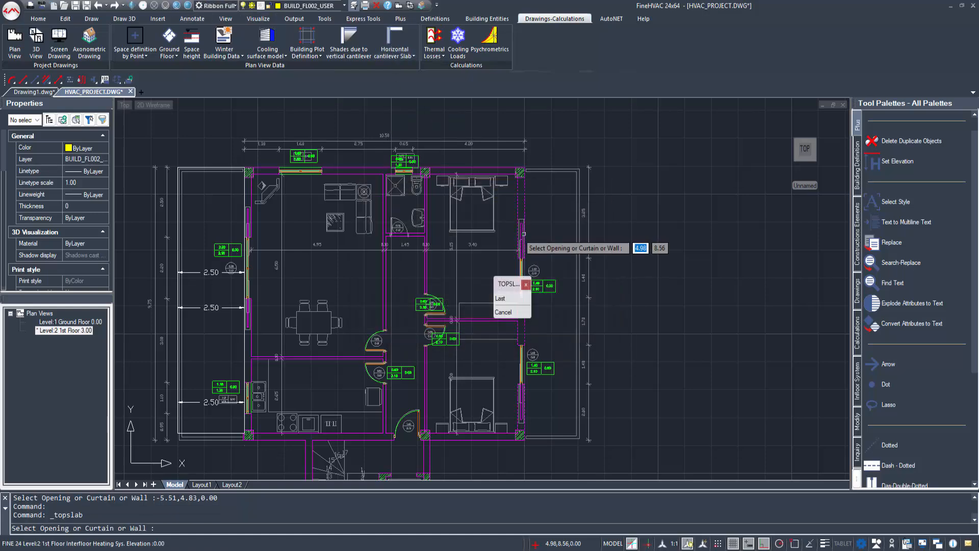
left_click(524, 232)
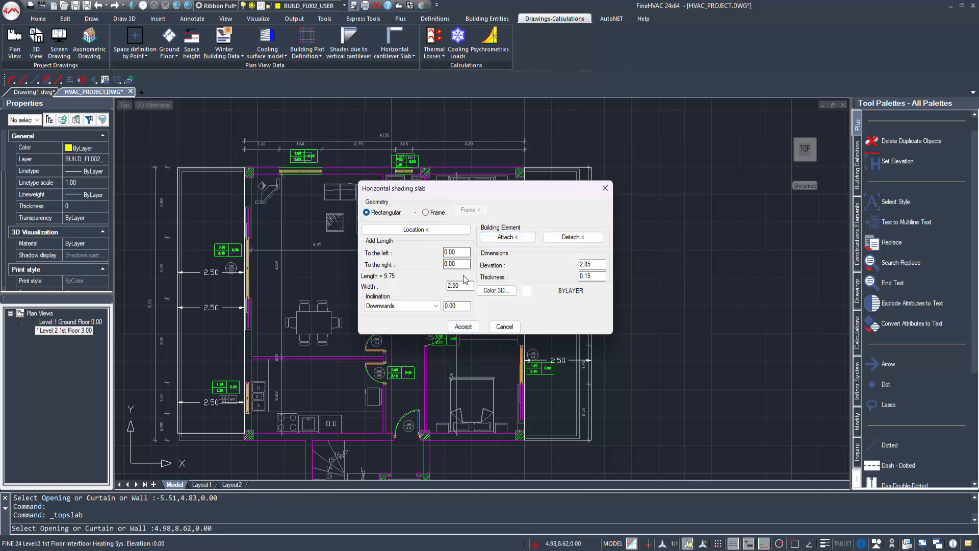
left_click_drag(352, 269, 311, 262)
type("2.00")
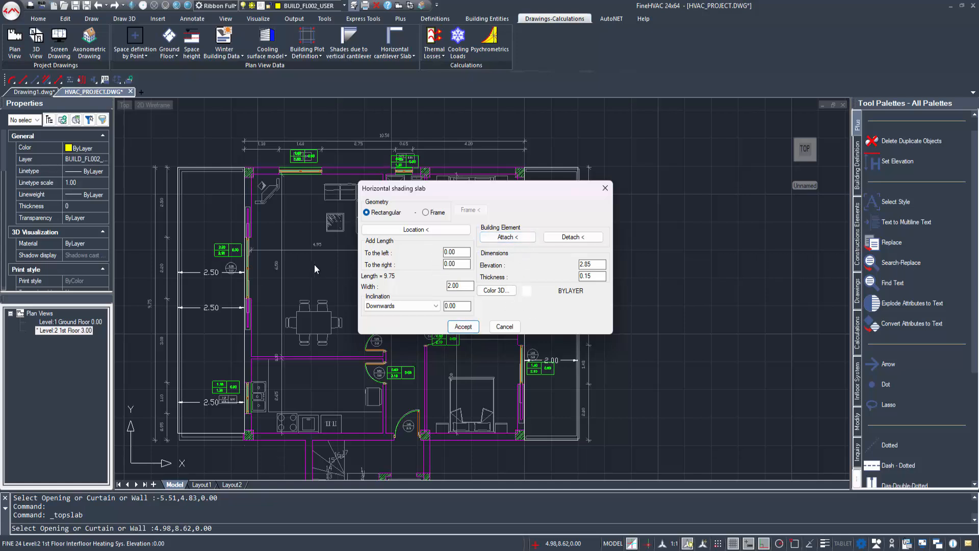
left_click(463, 327)
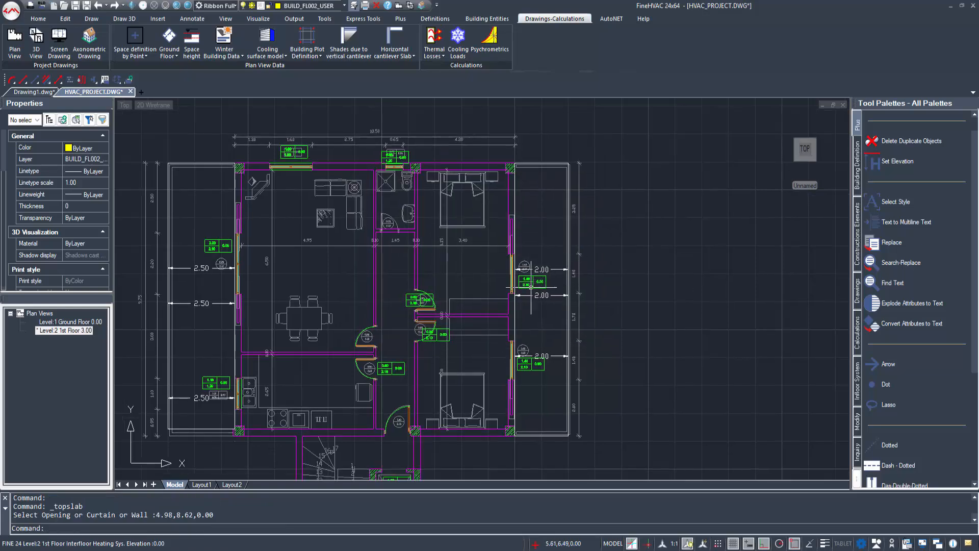
scroll(530, 284, "down", 2)
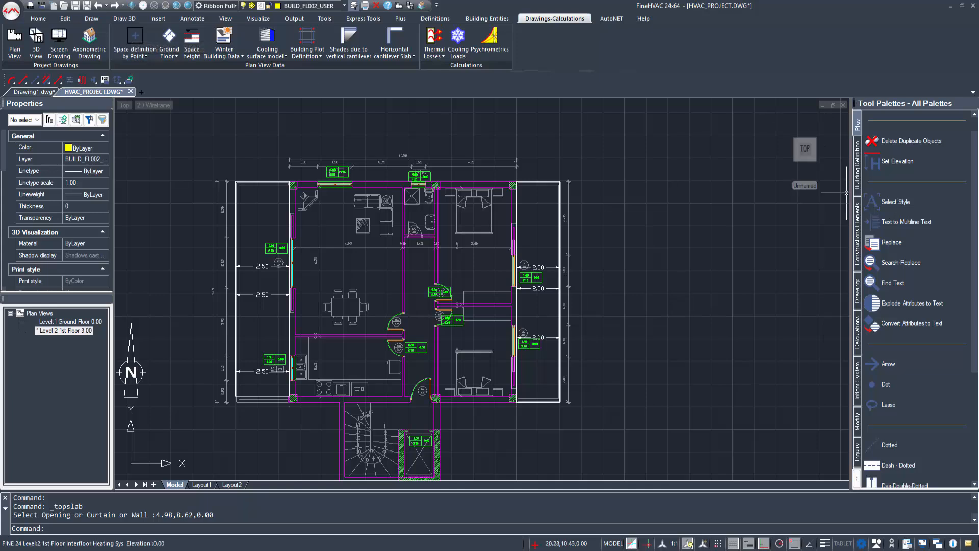
double_click(75, 323)
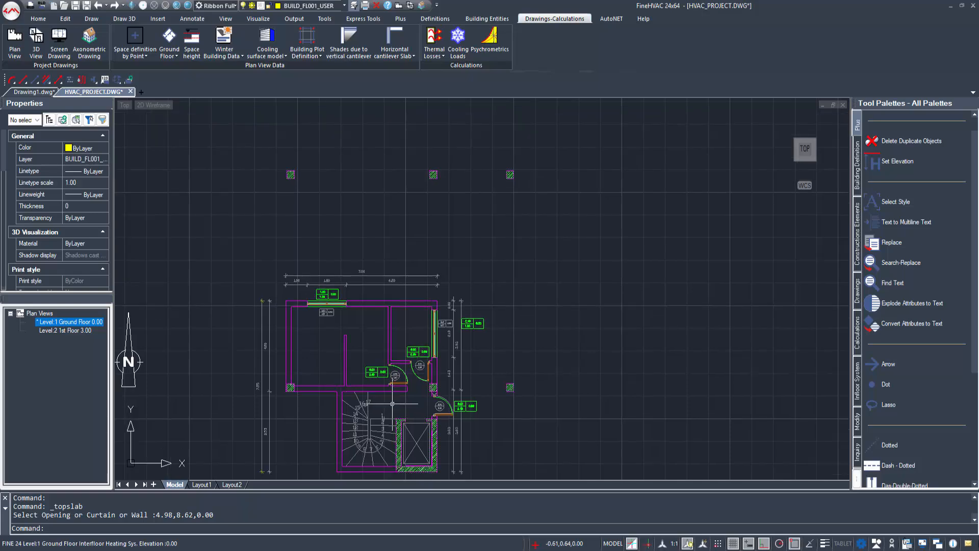
Step: Define the large left room as Office 1 and the small adjacent room as WC 1
left_click(135, 39)
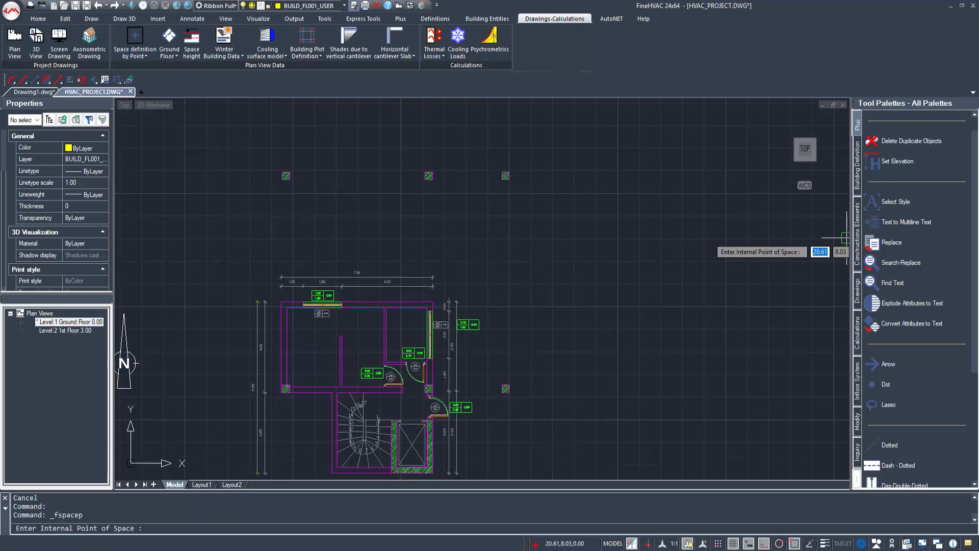
left_click(320, 343)
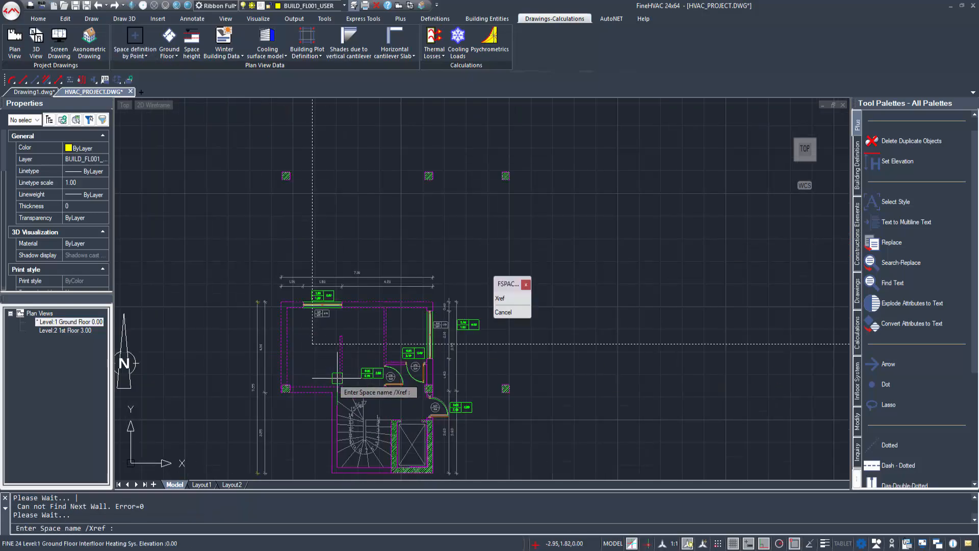
type("Office 1")
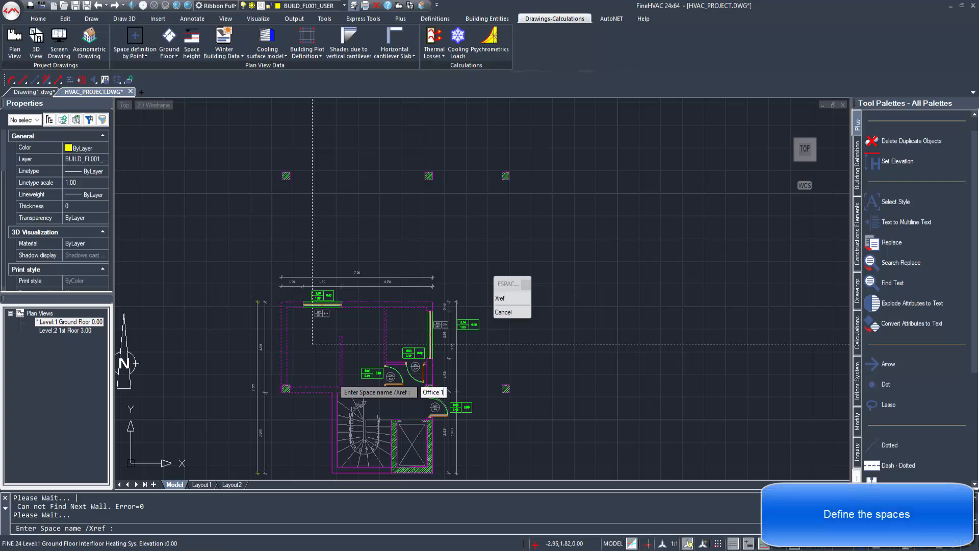
key("Return")
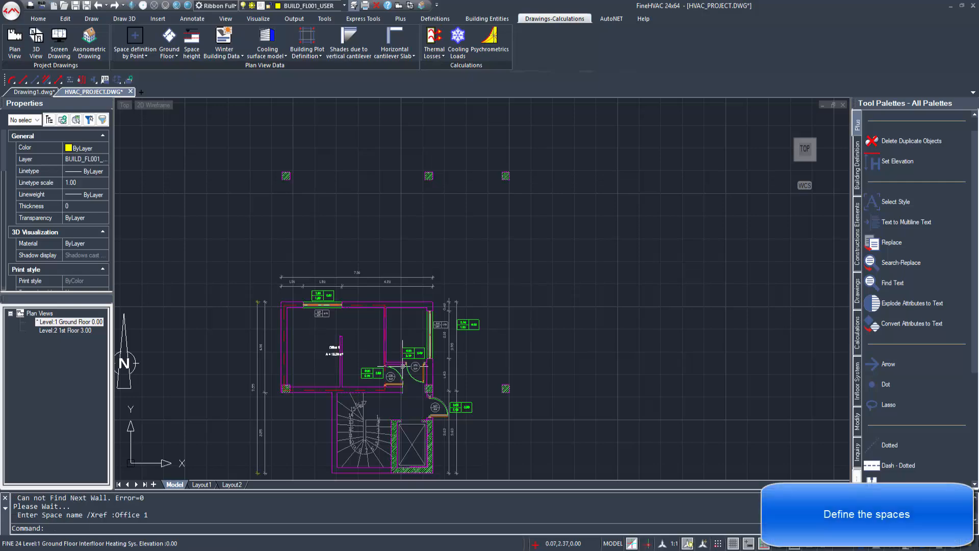
middle_click_drag(400, 366, 315, 326)
scroll(316, 325, "up", 2)
right_click(325, 255)
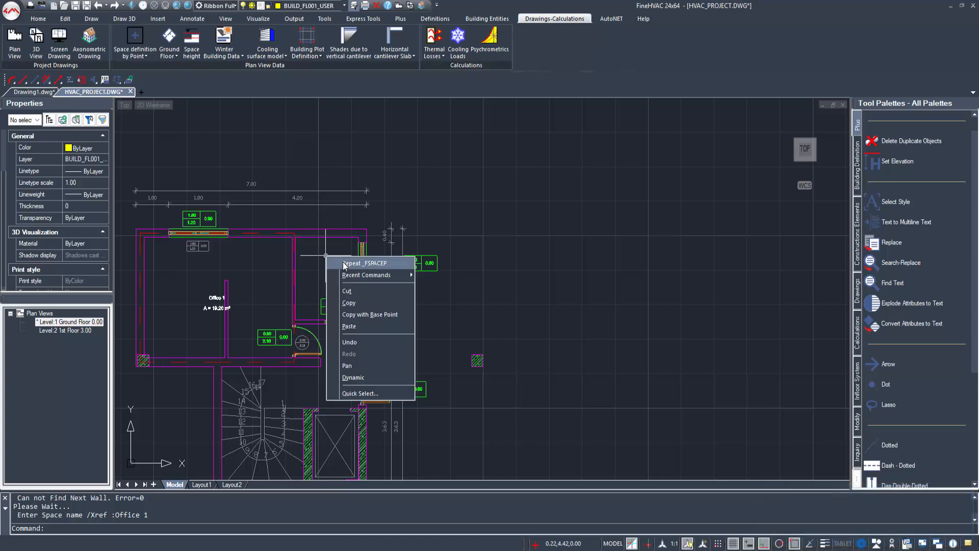
left_click(343, 263)
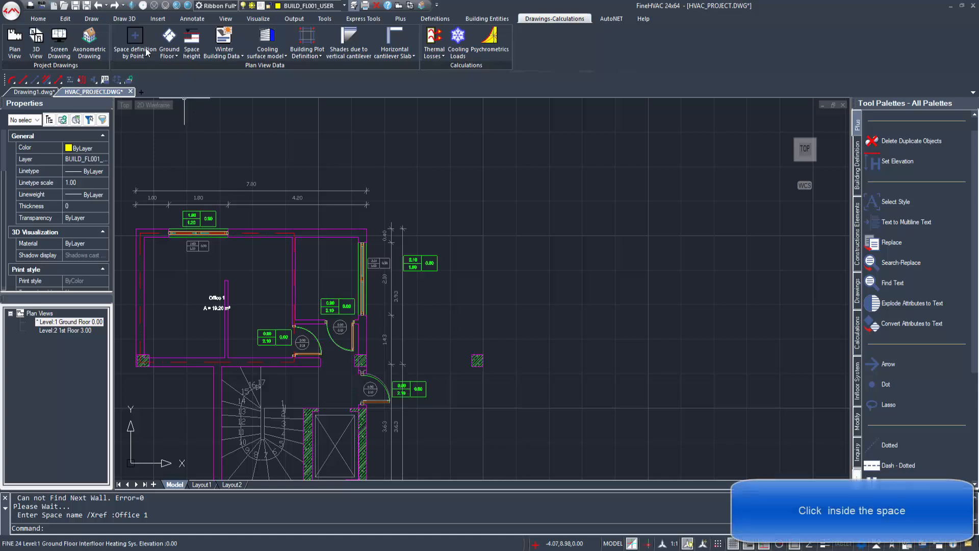
left_click(335, 271)
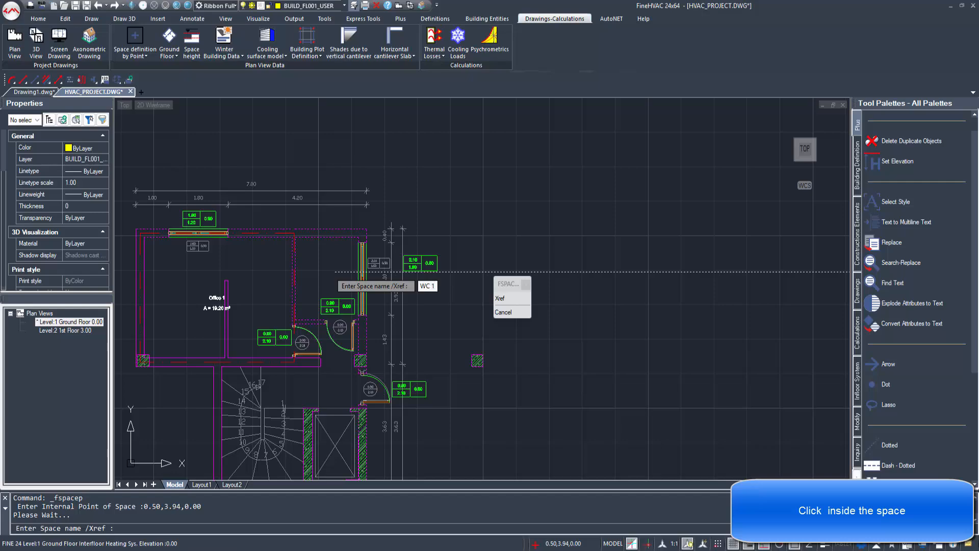
key("Return")
scroll(414, 387, "down", 3)
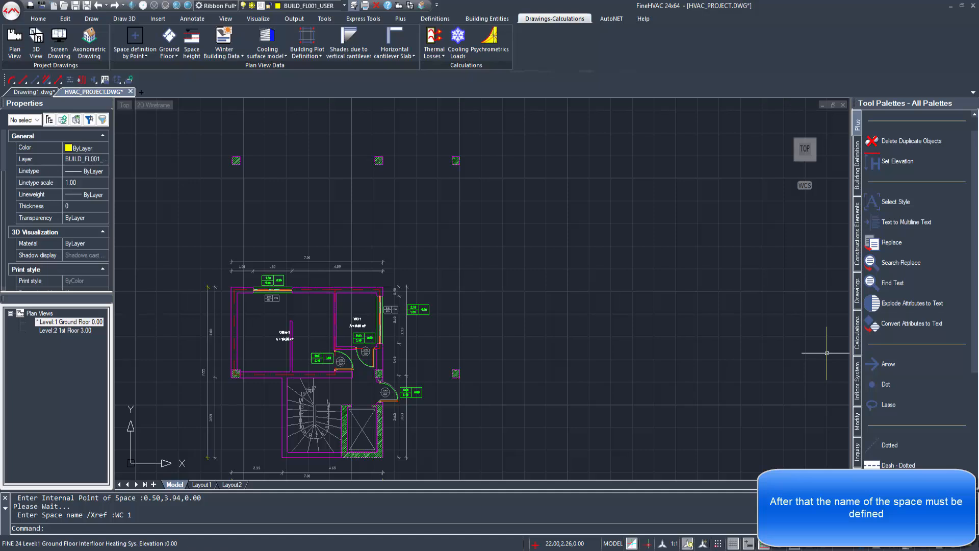
Step: On the first floor, define the Living Room and Kitchen spaces
double_click(62, 331)
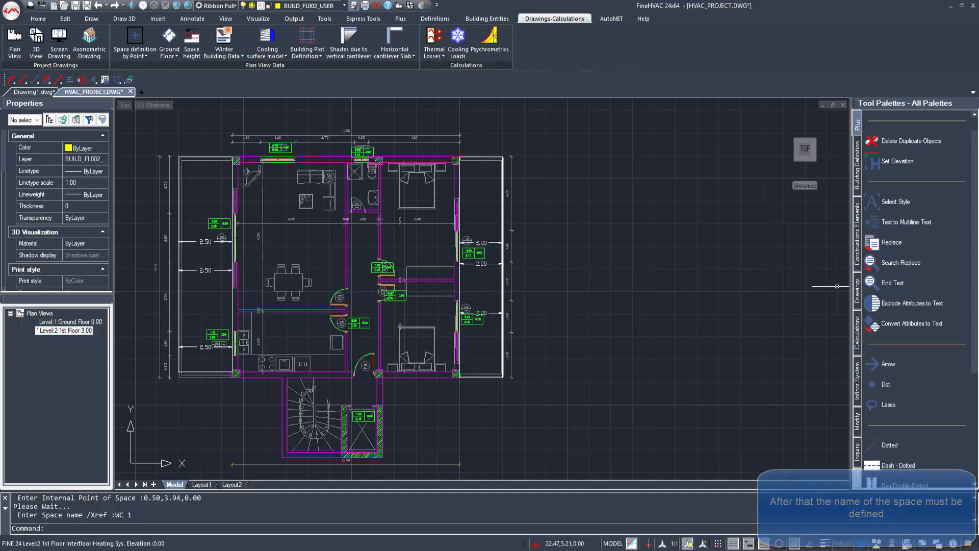
left_click(135, 40)
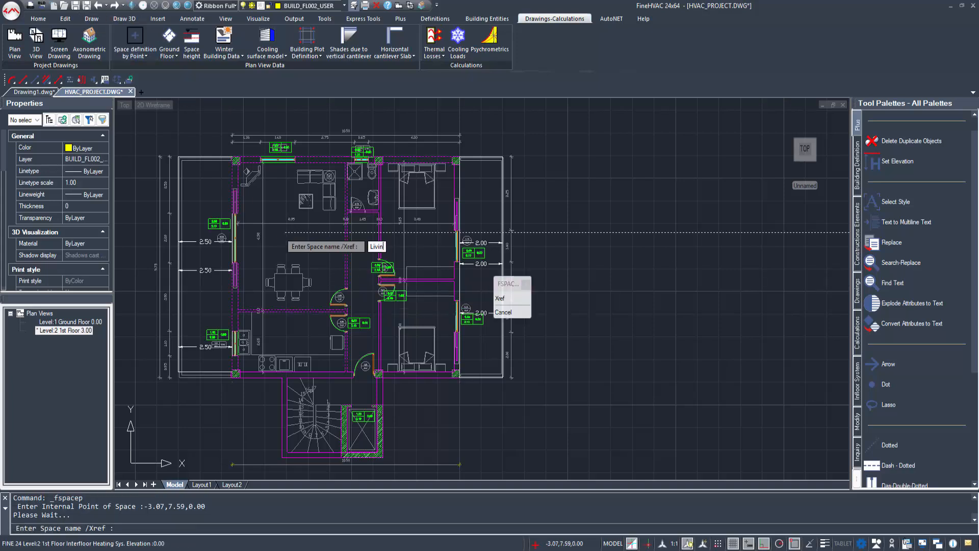
type("Living Room")
key("Return")
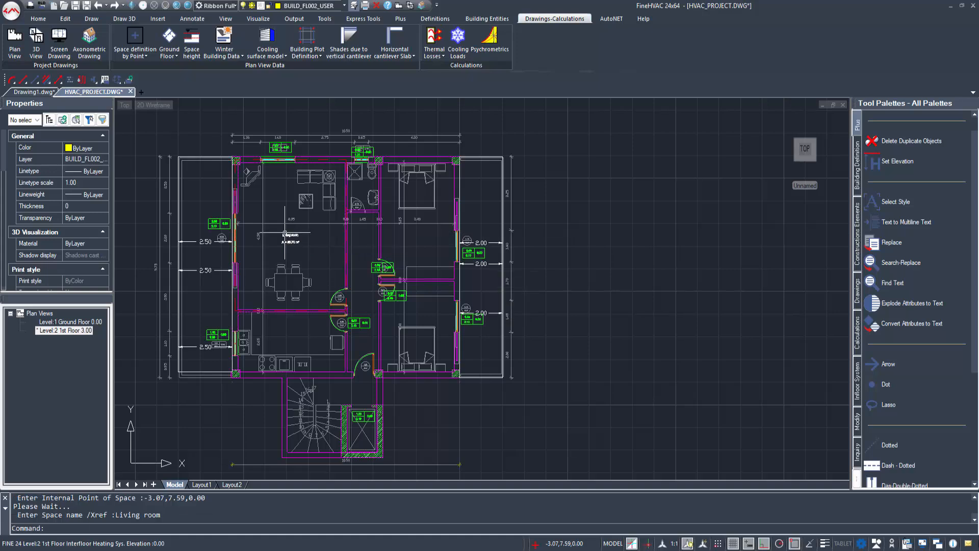
right_click(389, 219)
left_click(419, 228)
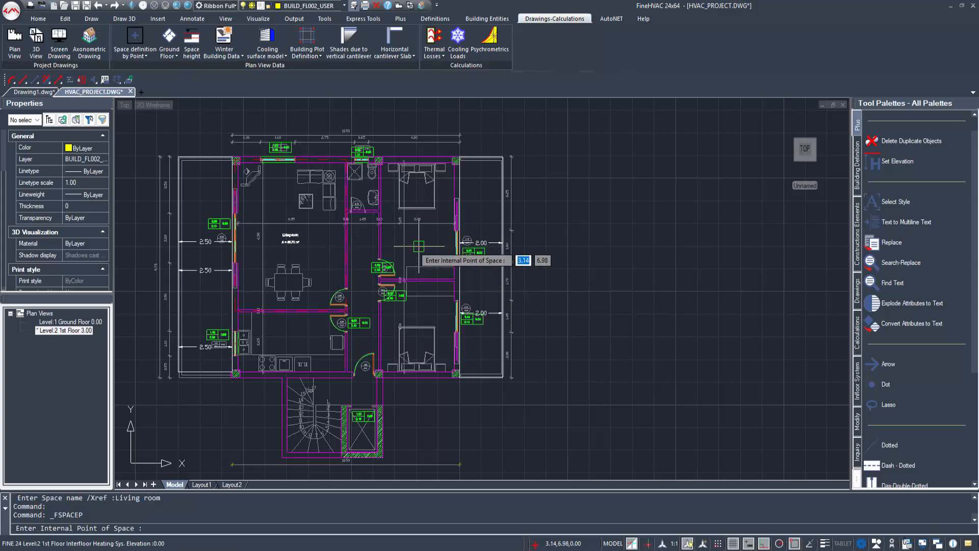
left_click(272, 334)
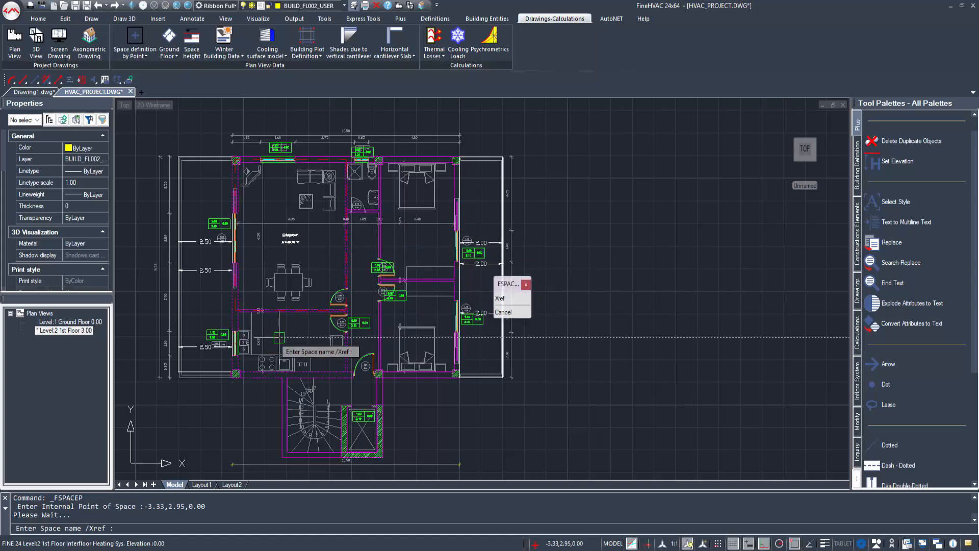
type("Kitchen")
key("Return")
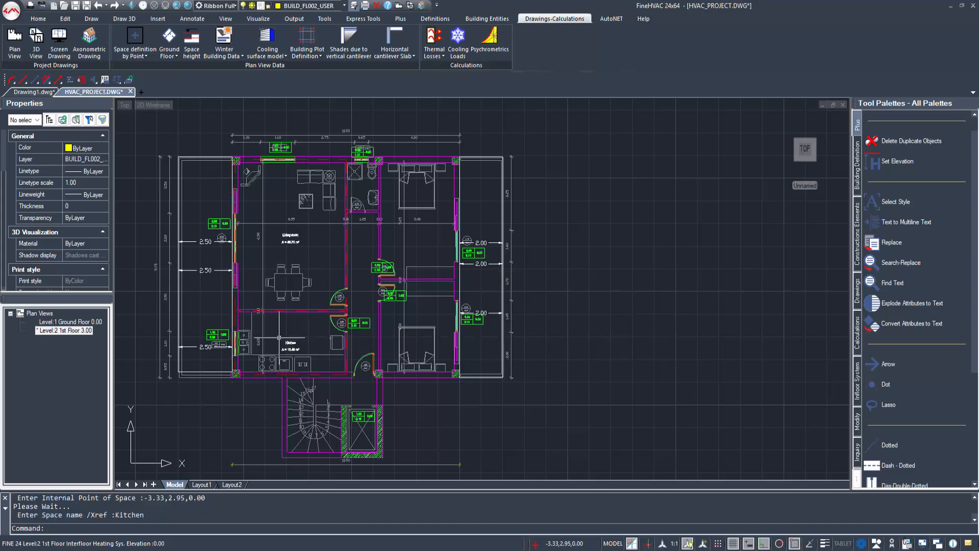
Step: Define the top toilet as WC 2 and the upper right bedroom as Bedroom 1
right_click(442, 231)
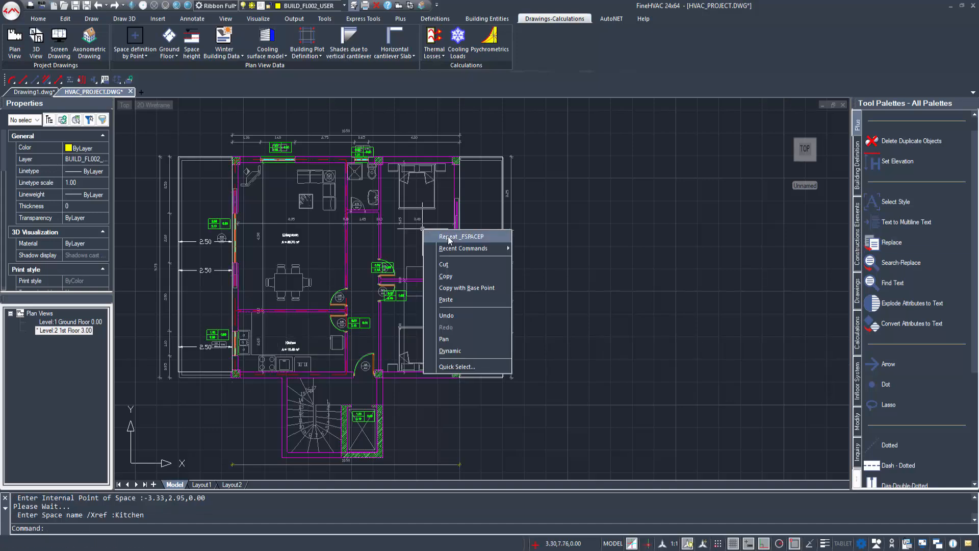
left_click(448, 234)
left_click(356, 188)
type("WC")
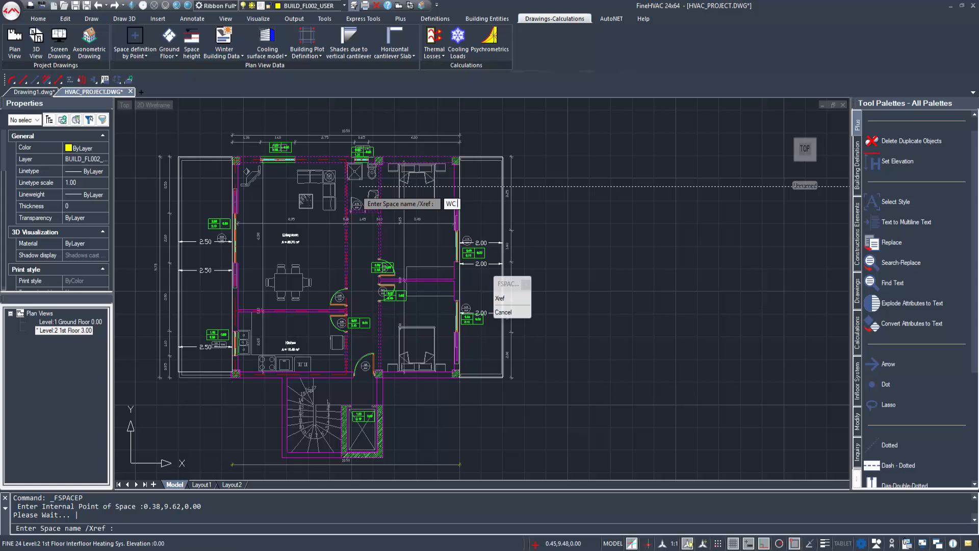
type(" 2")
key("Return")
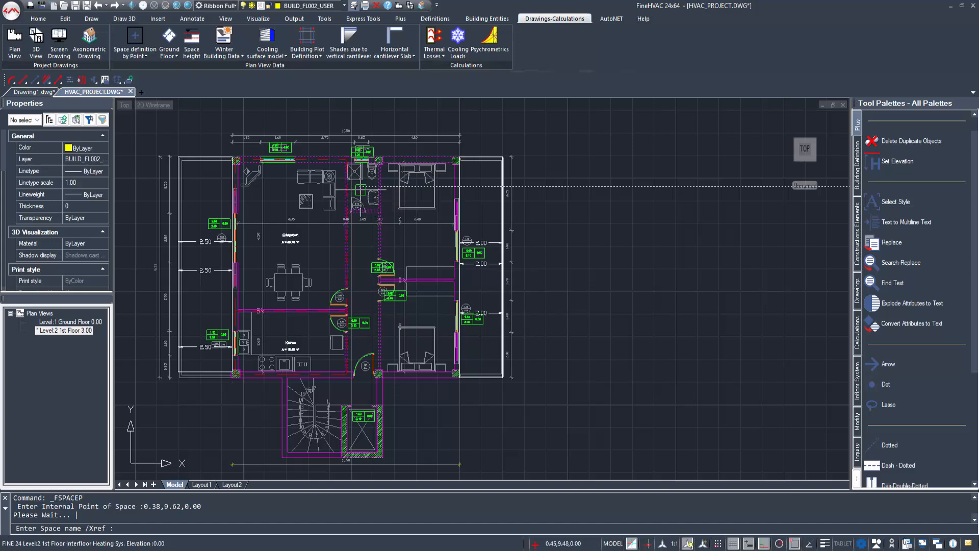
right_click(383, 202)
left_click(402, 209)
left_click(422, 240)
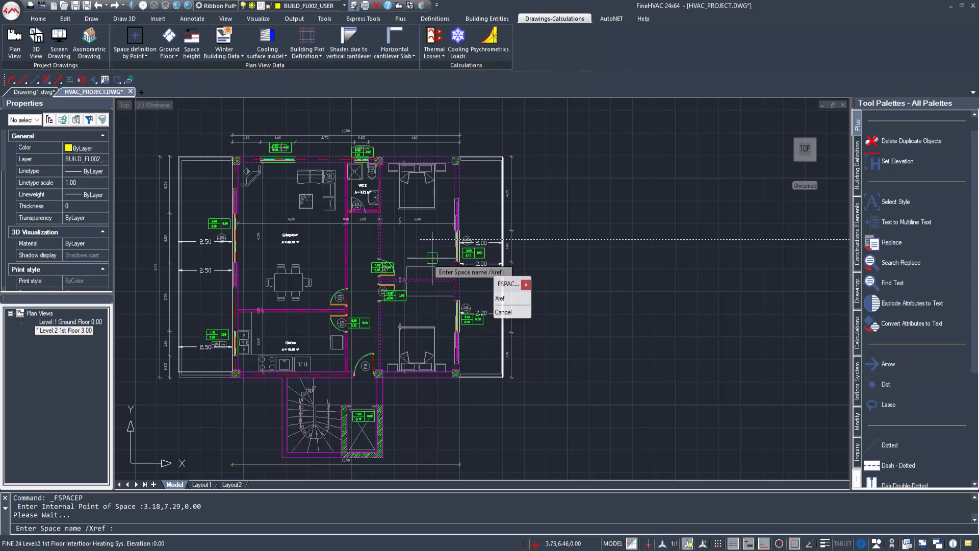
type("Bedr")
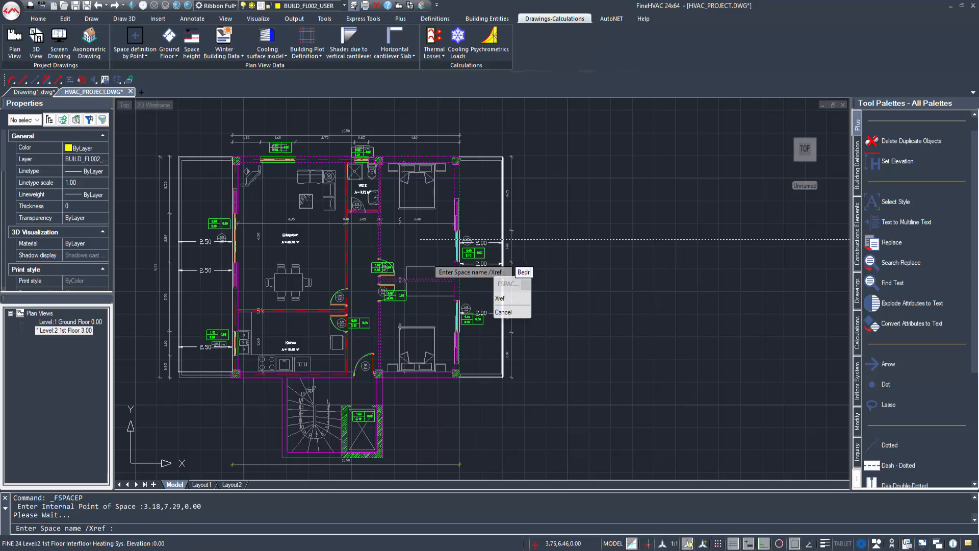
type("oom 1")
key("Return")
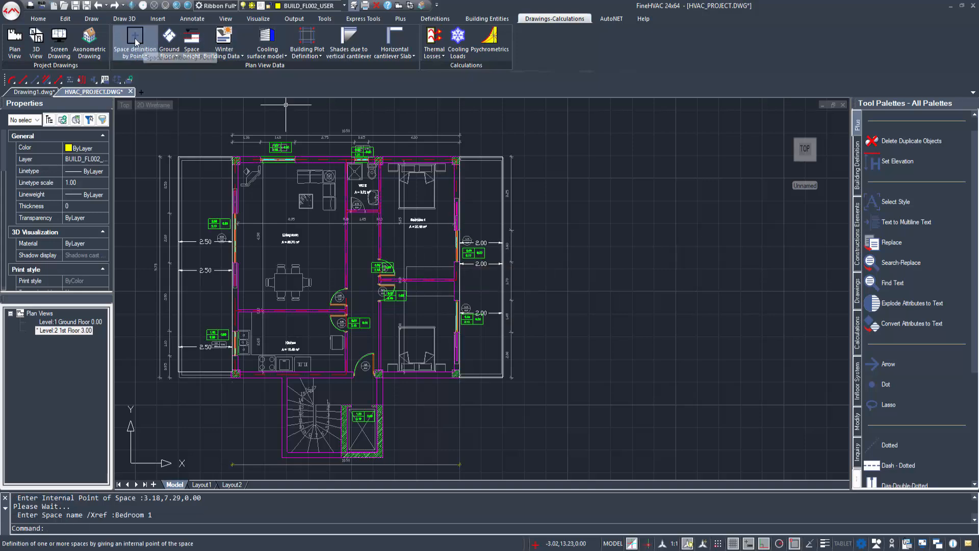
Step: Define the lower right bedroom as Bedroom 2 and the central hall as Hall
left_click(134, 38)
left_click(399, 314)
type("Bed")
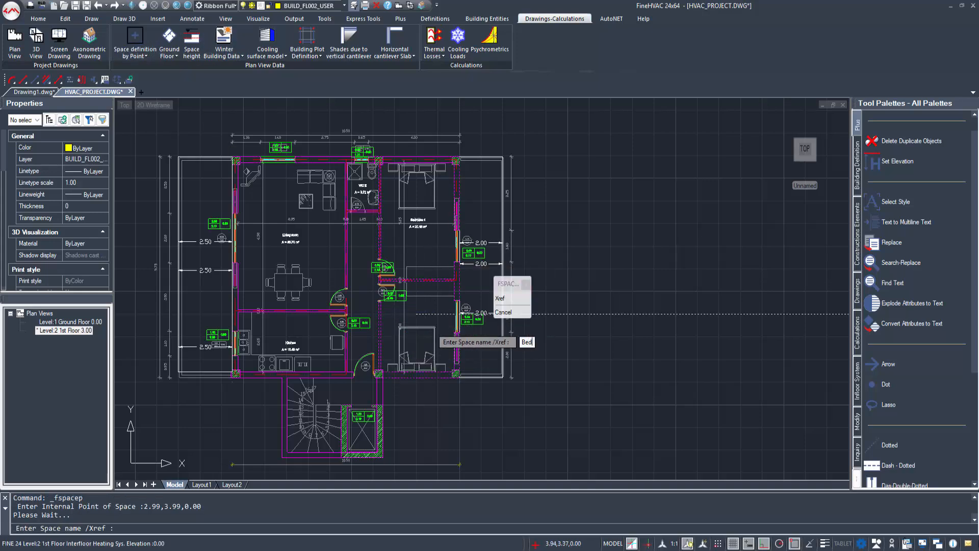
type("room 2")
key("Return")
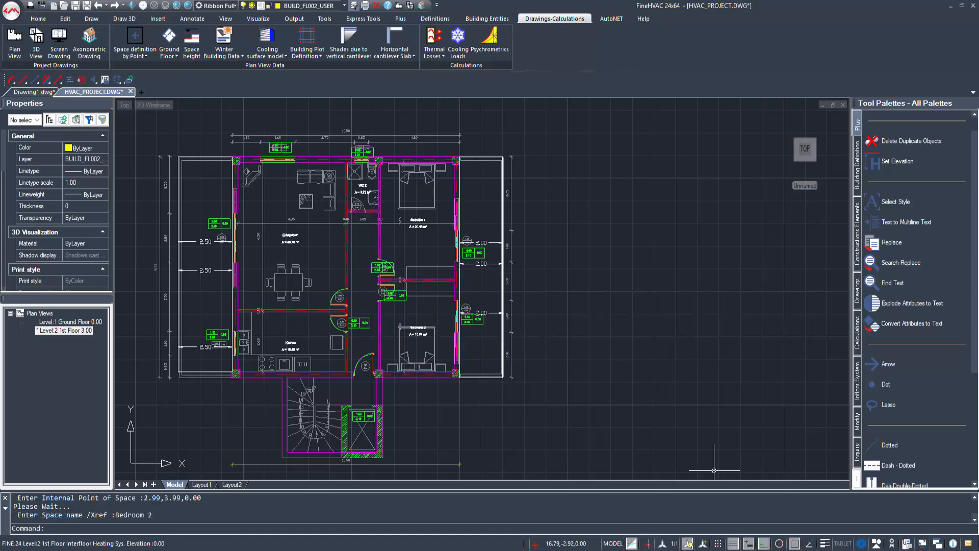
scroll(912, 302, "down", 2)
left_click(134, 39)
left_click(360, 285)
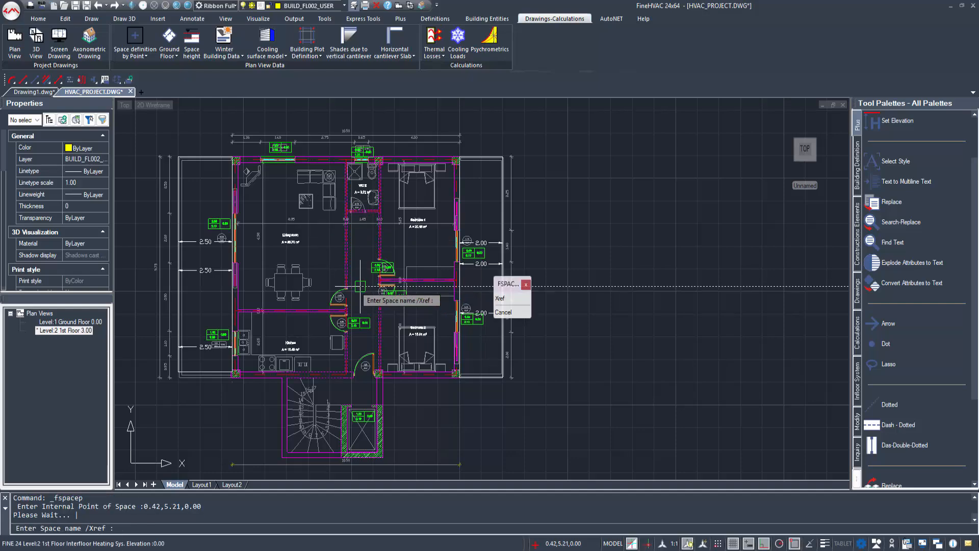
type("Hall")
key("Return")
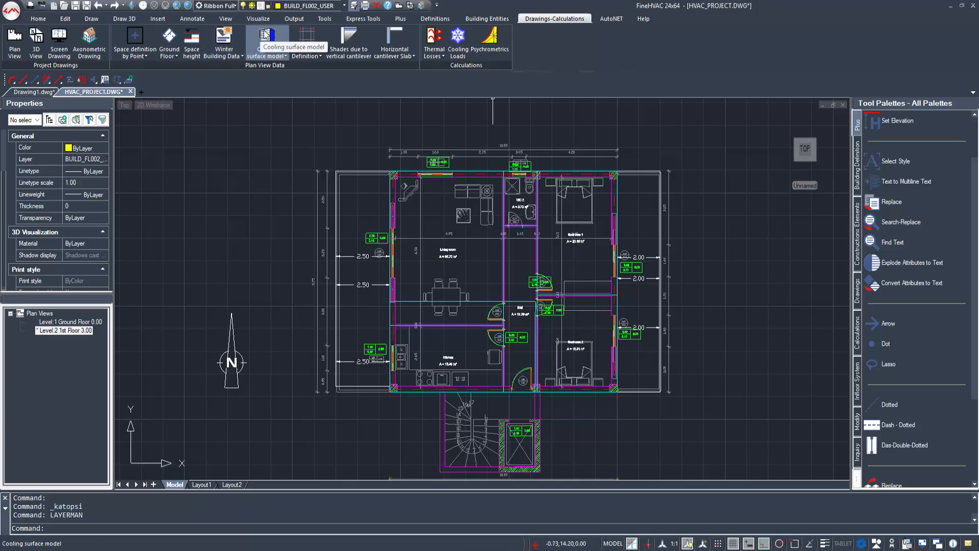
Step: Generate the cooling surface model, shade it with SHADE, and orbit the Ground Floor in 3D
left_click(264, 35)
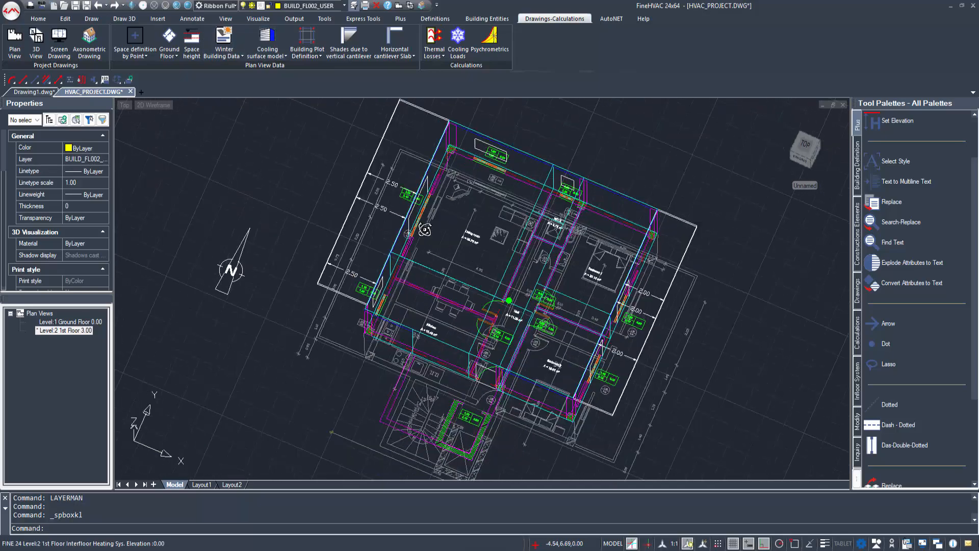
mouse_move(425, 230)
middle_mouse_down("shift")
mouse_move(411, 218)
mouse_move(438, 223)
mouse_move(438, 176)
mouse_move(402, 153)
mouse_move(439, 245)
mouse_move(467, 224)
mouse_move(428, 212)
mouse_move(398, 217)
mouse_move(383, 201)
mouse_move(412, 191)
mouse_move(452, 212)
mouse_move(487, 277)
mouse_move(435, 337)
middle_mouse_up("shift")
type("SHADE")
key("Return")
double_click(89, 322)
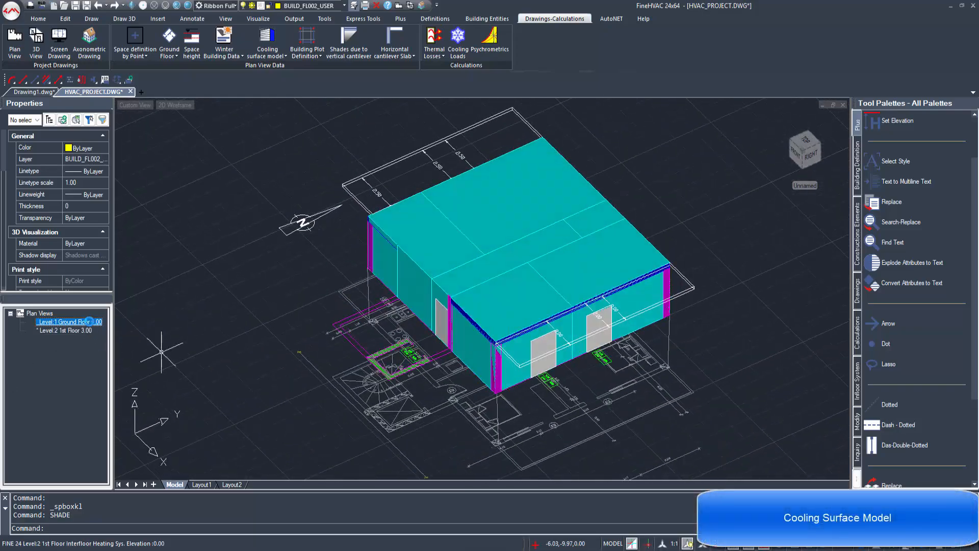
mouse_move(352, 348)
middle_mouse_down("shift")
mouse_move(370, 349)
mouse_move(378, 382)
mouse_move(623, 253)
mouse_move(542, 400)
mouse_move(539, 352)
mouse_move(430, 347)
middle_mouse_up("shift")
Step: Return to the flat plan view and reopen, then close, Layers Management
left_click(14, 43)
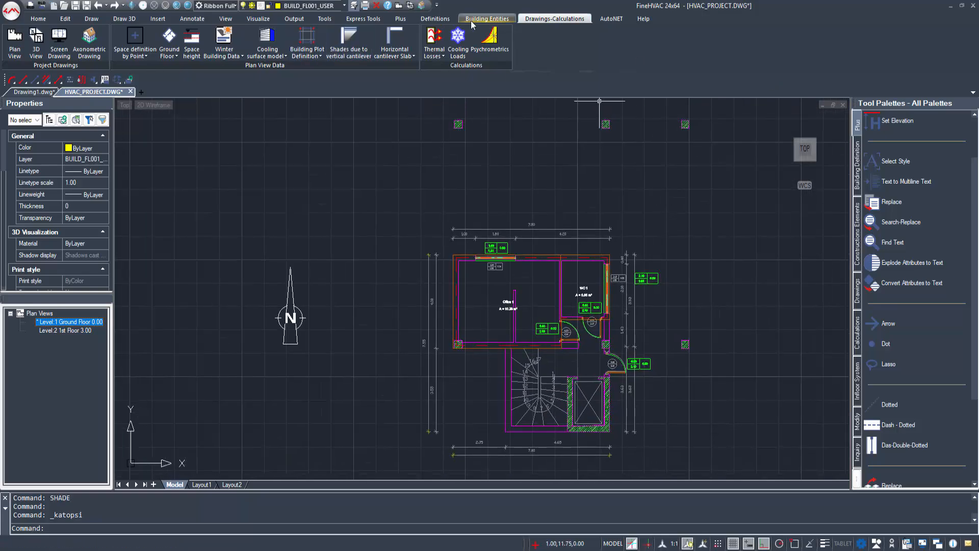
left_click(435, 18)
left_click(51, 43)
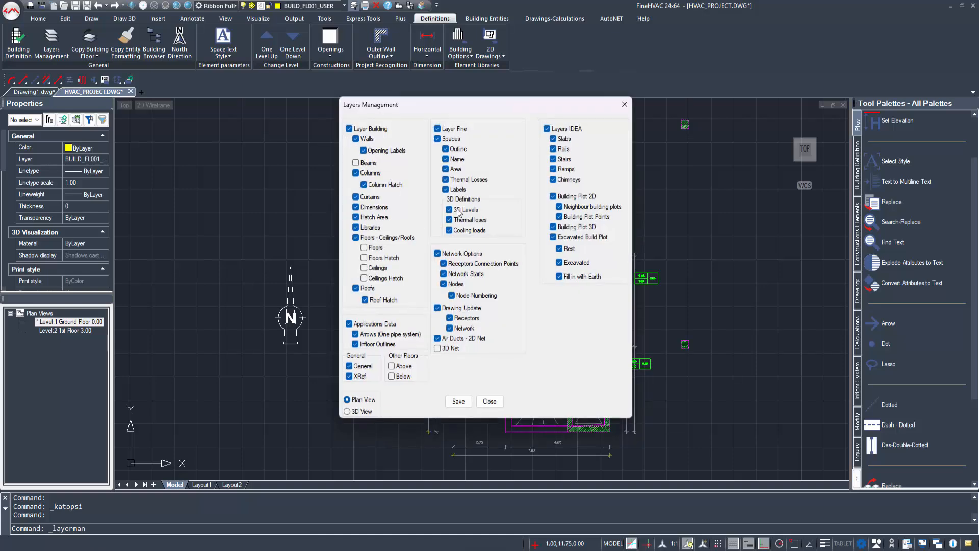
left_click(488, 401)
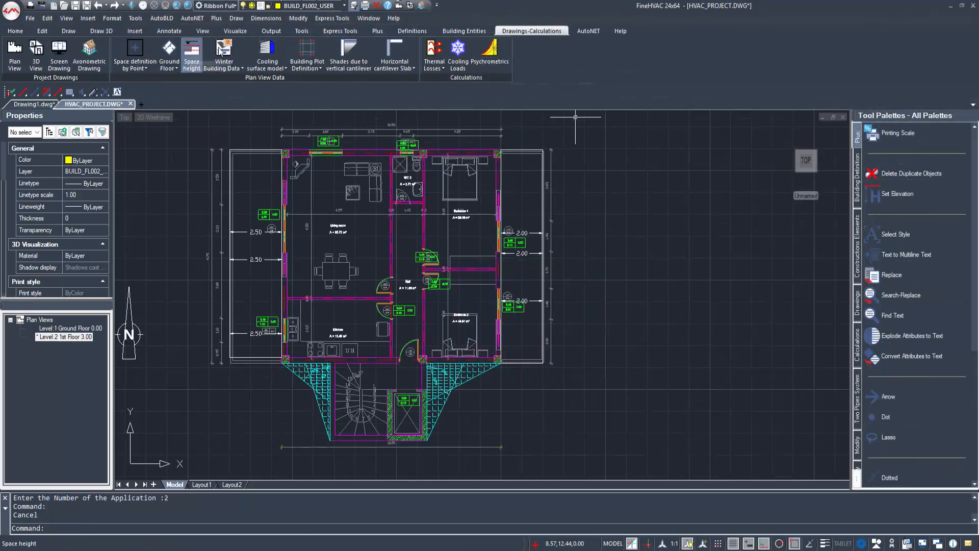
Step: Set Athens as the city in the winter building data
left_click(222, 49)
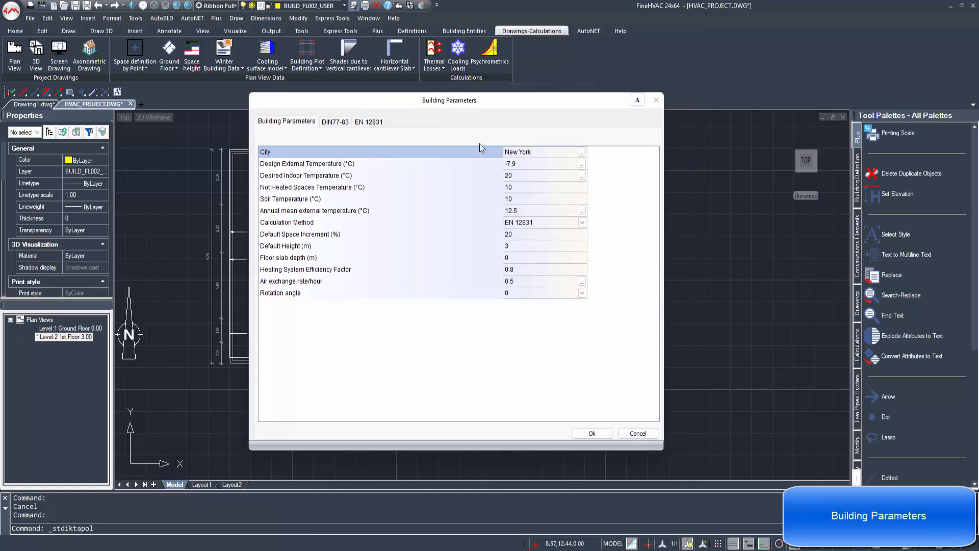
left_click(582, 153)
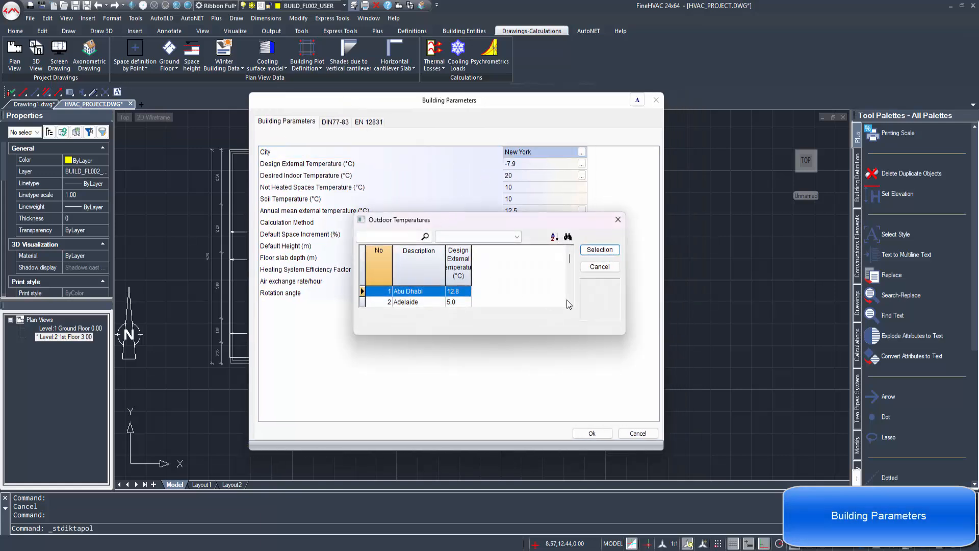
left_click_drag(624, 337, 652, 465)
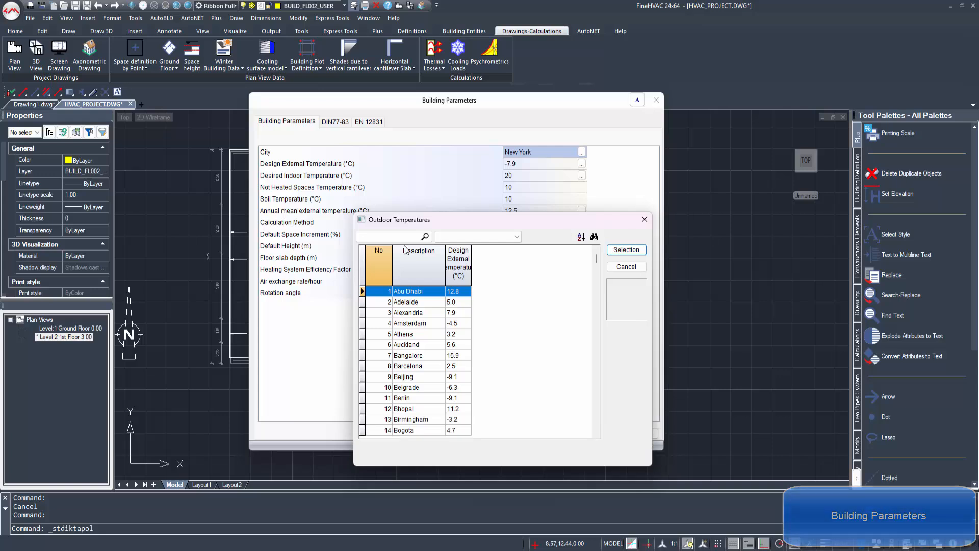
left_click(476, 238)
left_click(466, 237)
left_click(407, 237)
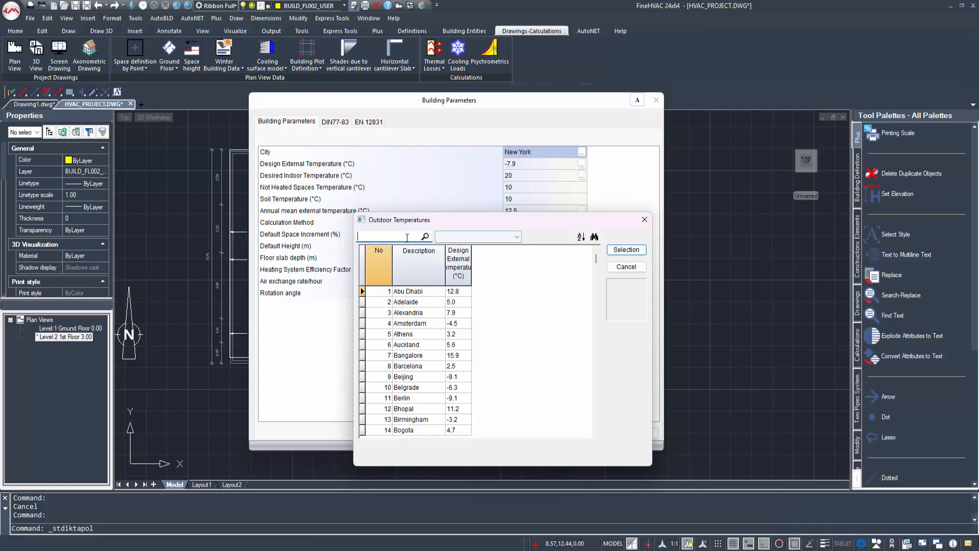
type("Athen")
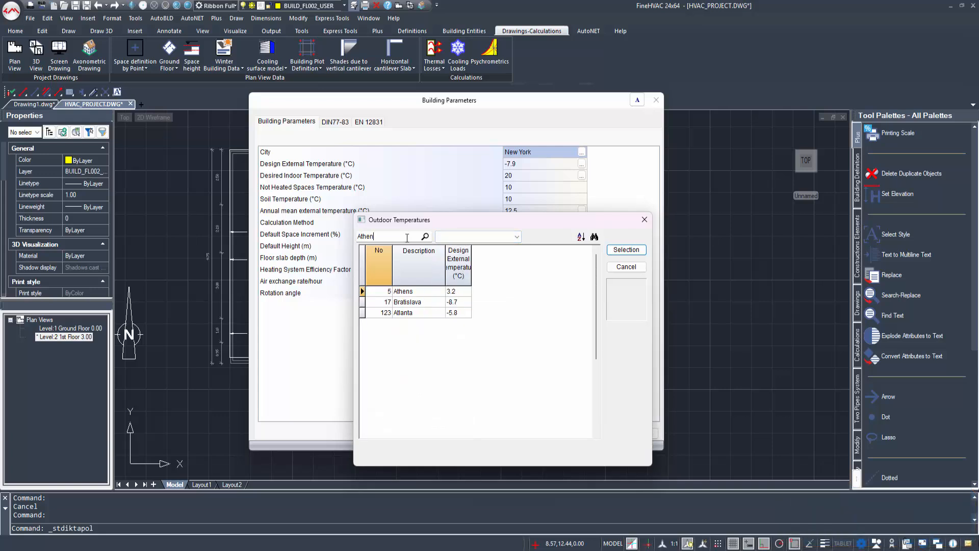
left_click(423, 294)
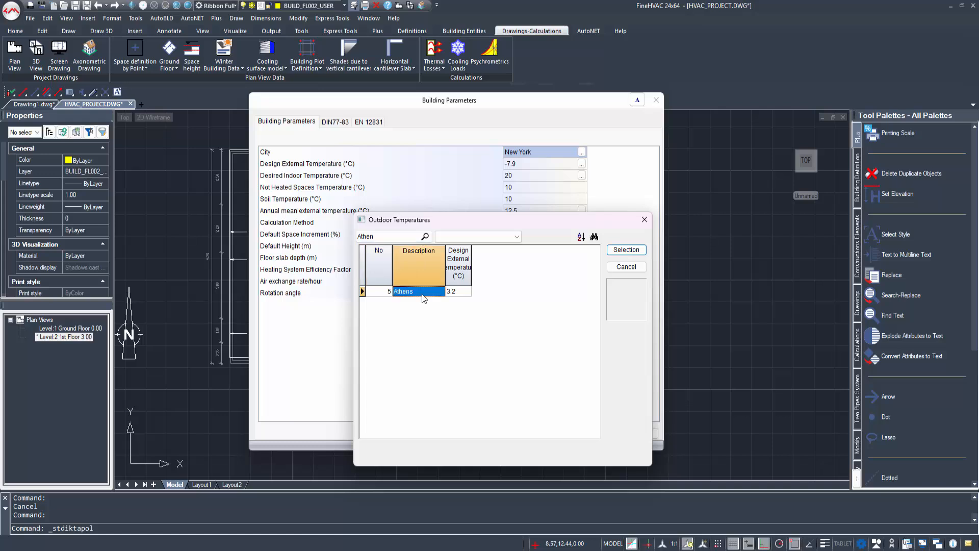
left_click(626, 249)
Step: Keep EN 12831 as the calculation method and confirm the winter parameters
left_click(572, 226)
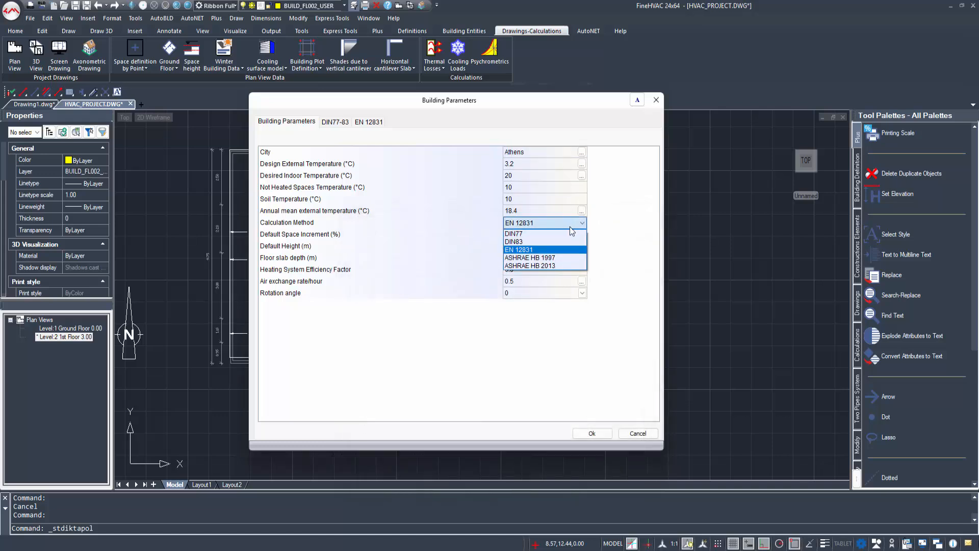
left_click(560, 249)
left_click(509, 237)
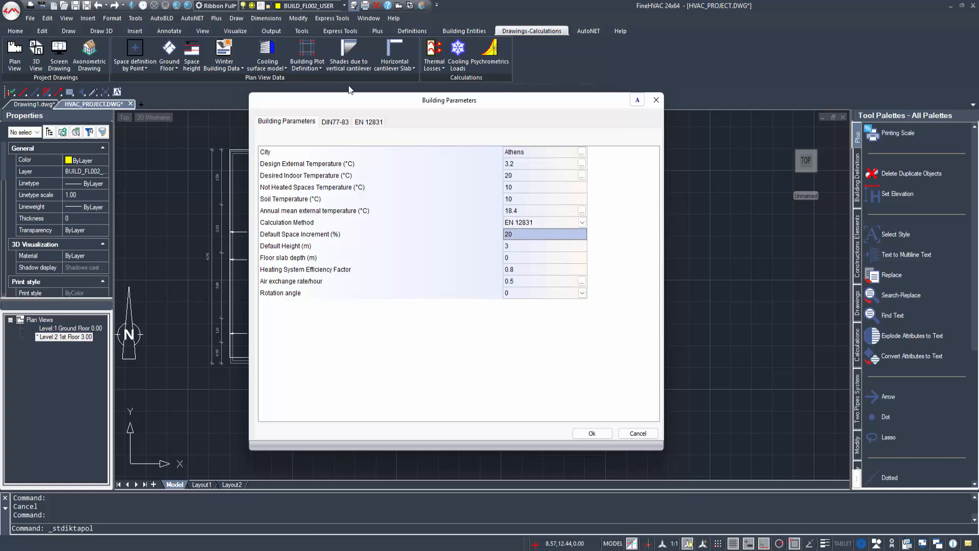
left_click(330, 123)
left_click(362, 121)
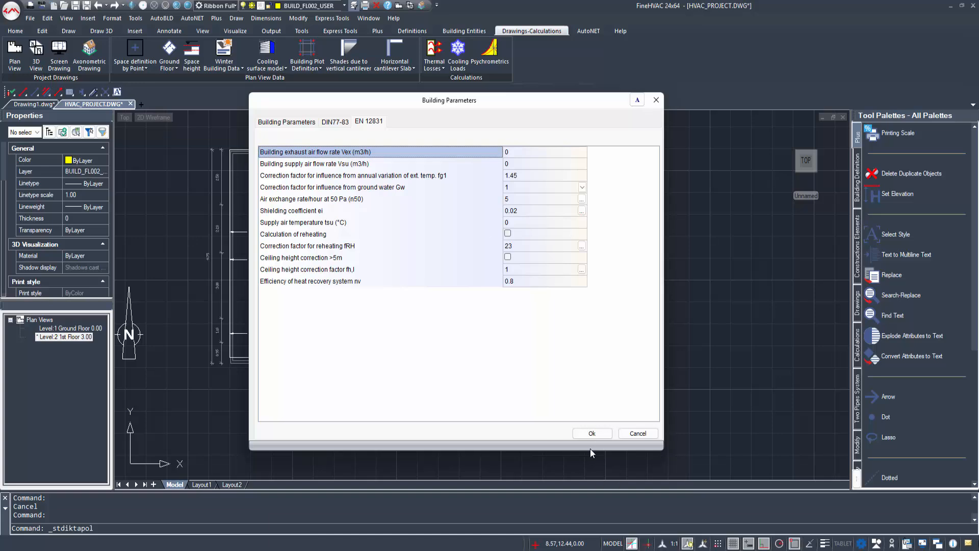
left_click(591, 433)
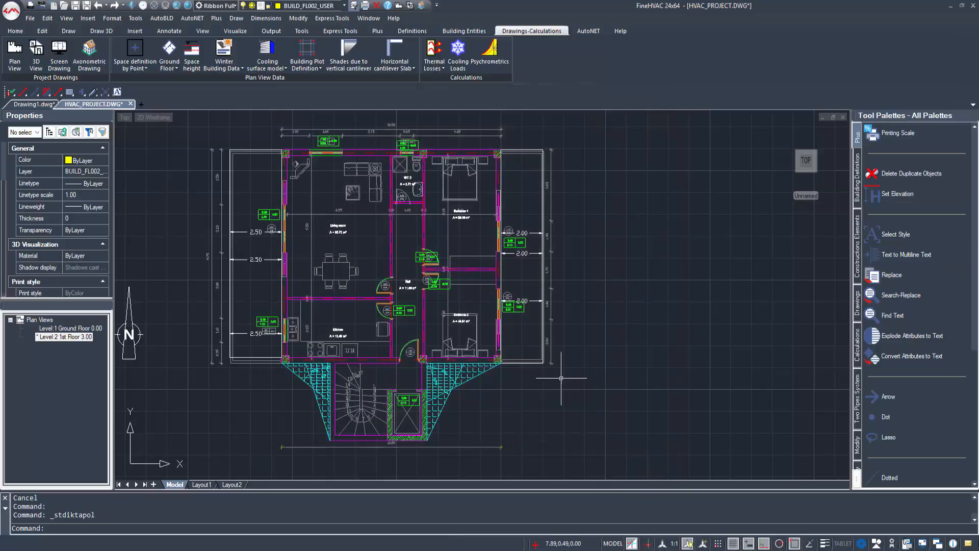
Step: Choose Athens as the climatological data city in the summer building data and confirm
left_click(233, 68)
left_click(234, 102)
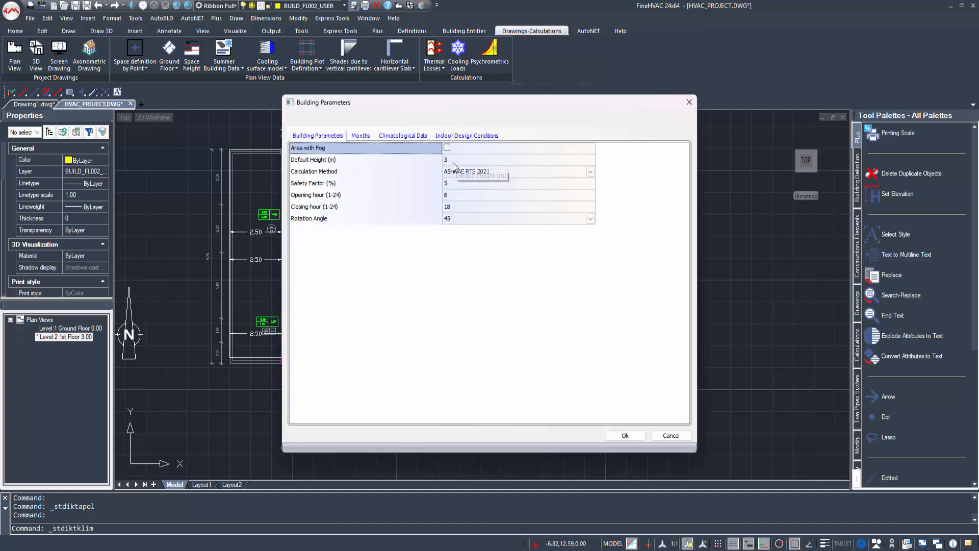
left_click(358, 135)
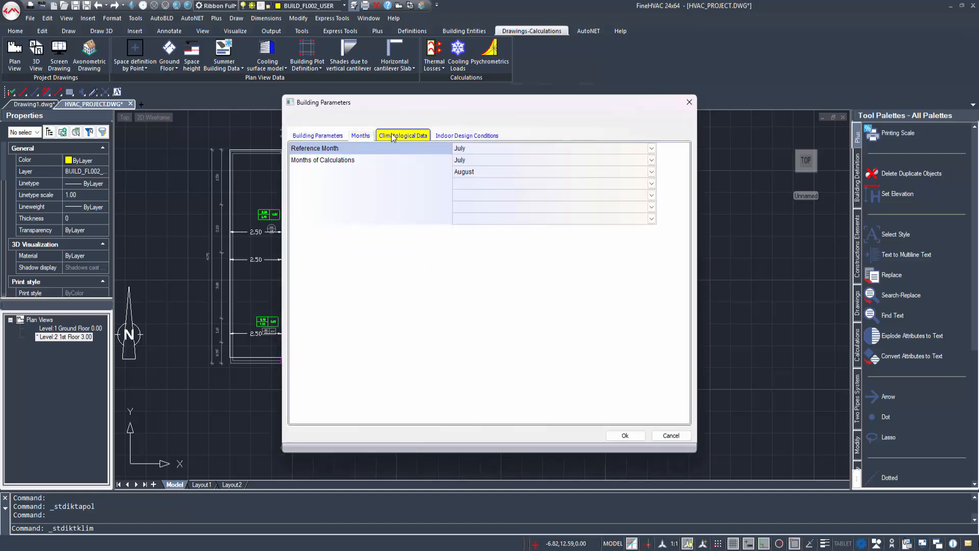
left_click(393, 136)
left_click(380, 168)
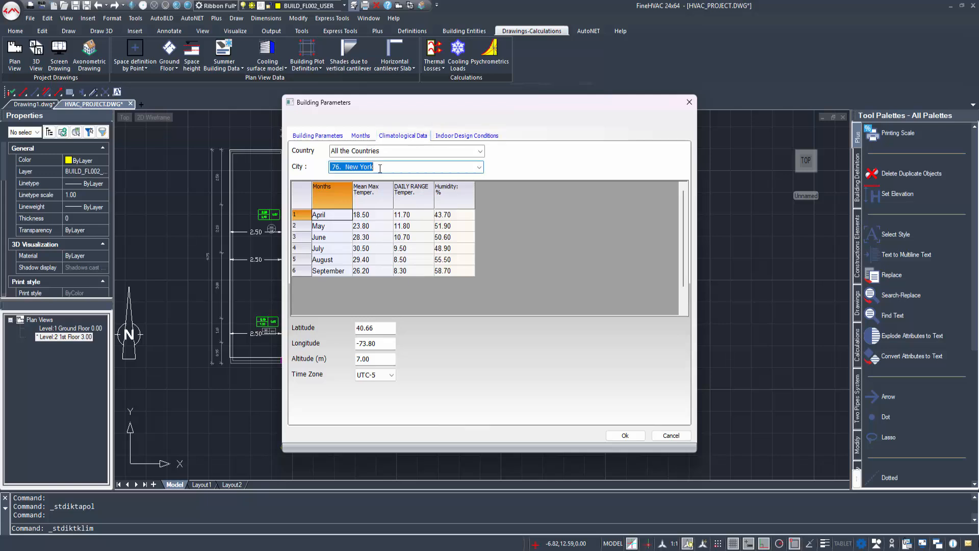
left_click(479, 167)
scroll(388, 214, "up", 7)
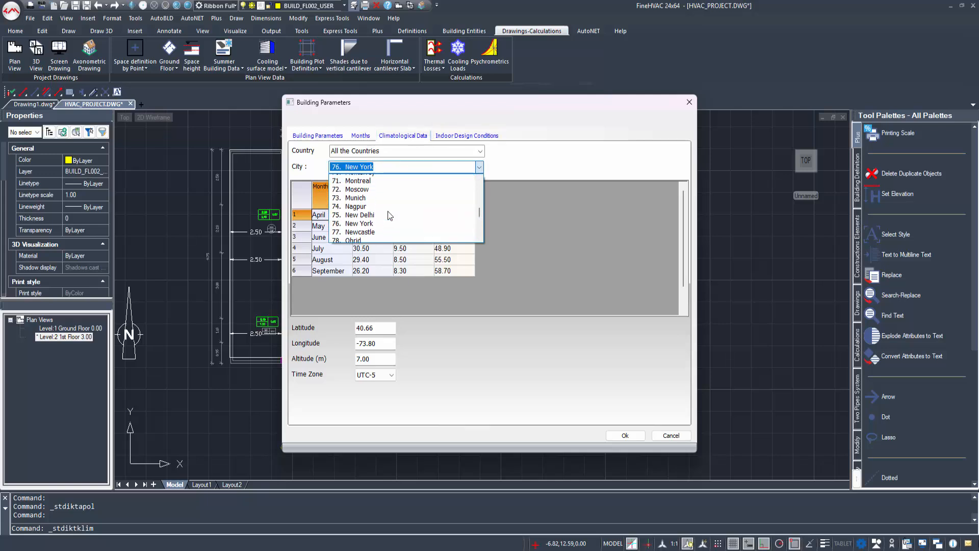
scroll(389, 216, "up", 8)
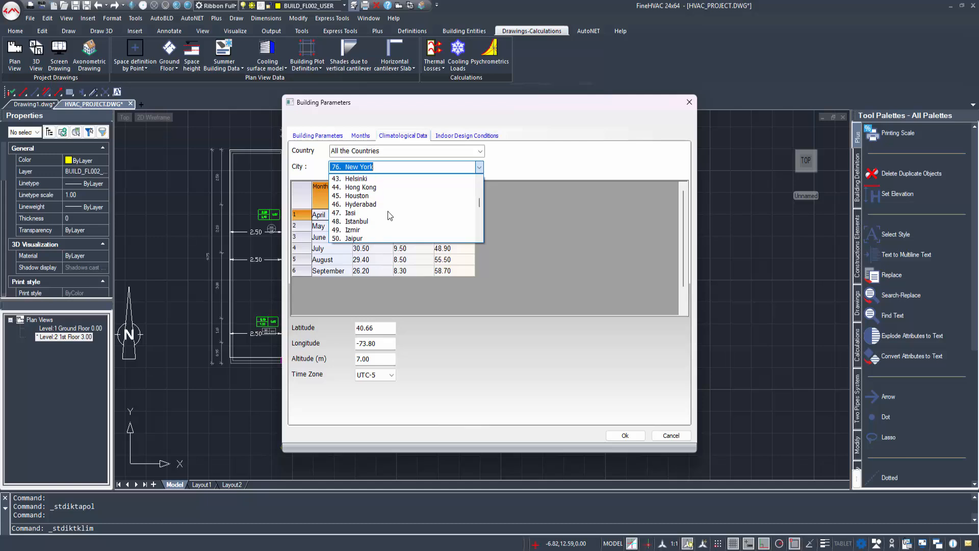
left_click_drag(480, 202, 481, 184)
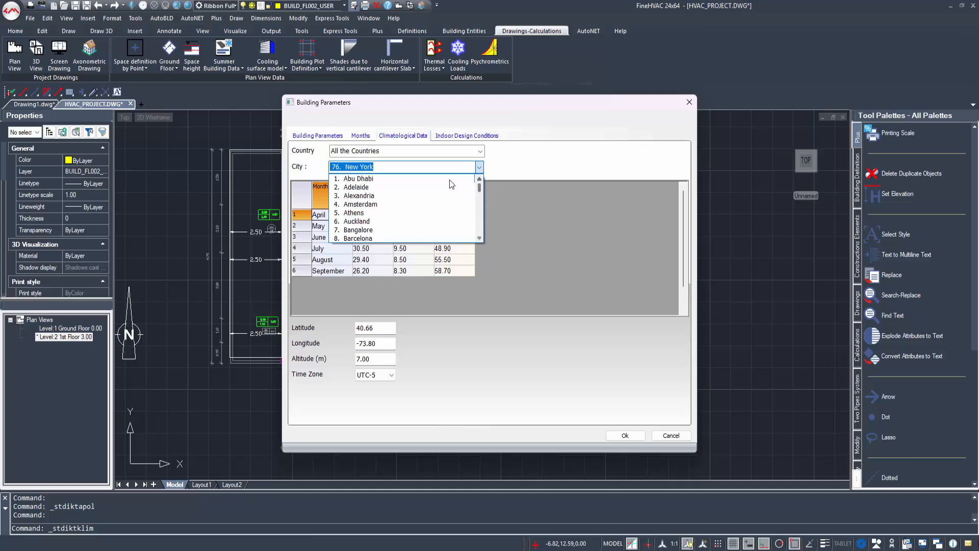
left_click(376, 213)
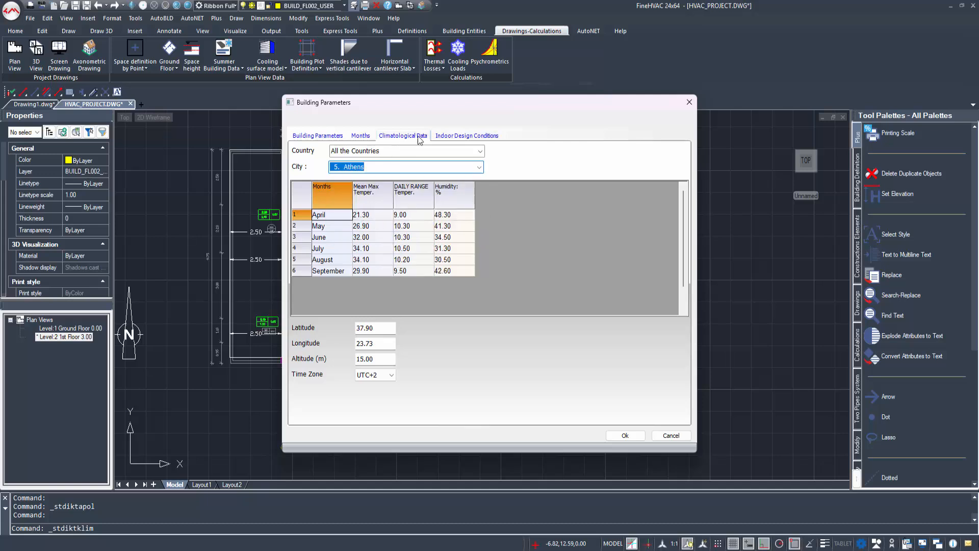
left_click(466, 135)
left_click(320, 135)
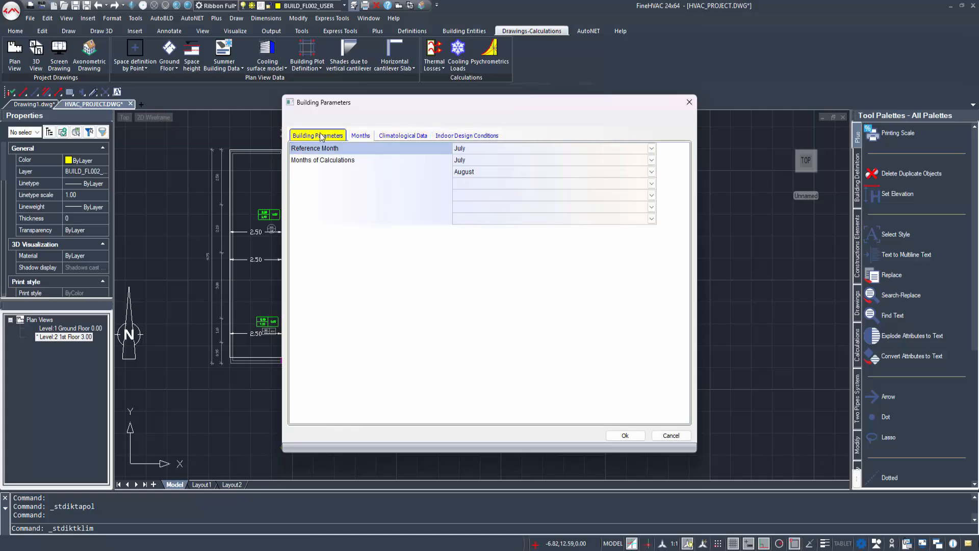
left_click(607, 439)
scroll(383, 248, "up", 2)
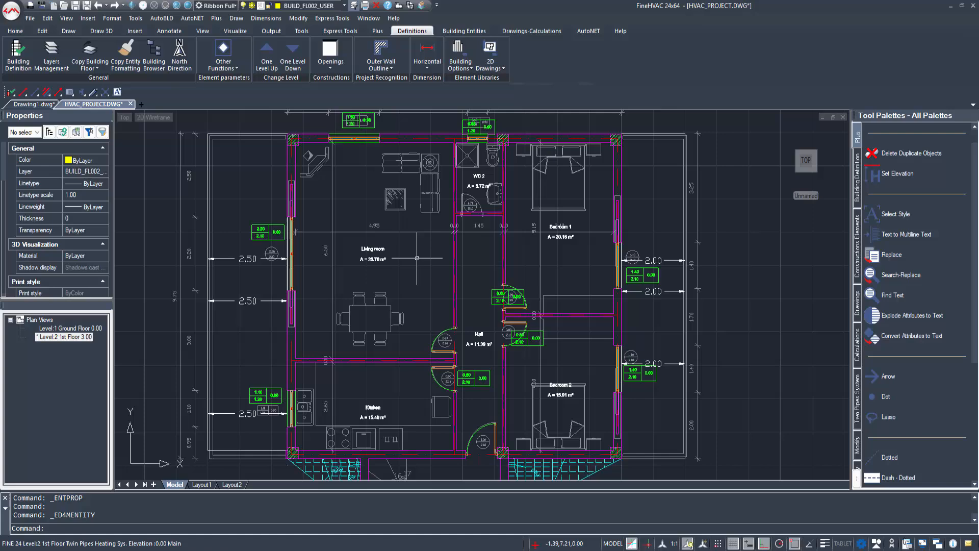
Step: Give the Living room 0.5 air changes/h for thermal losses, as for a habitable room
double_click(383, 248)
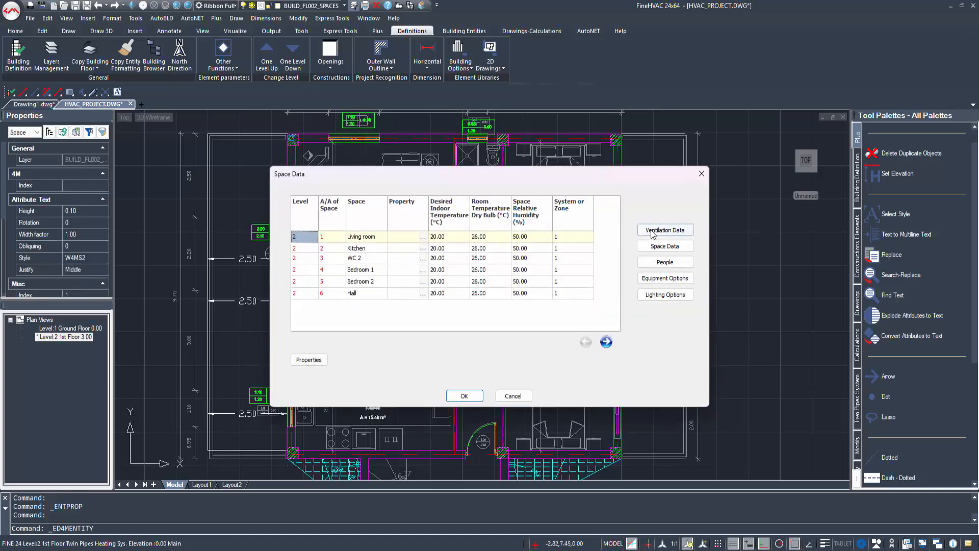
left_click(652, 232)
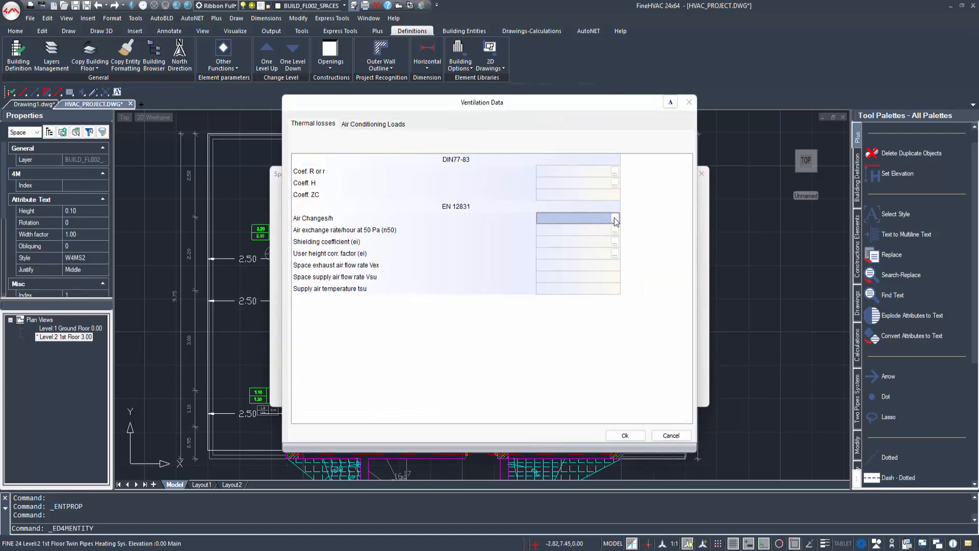
left_click(615, 218)
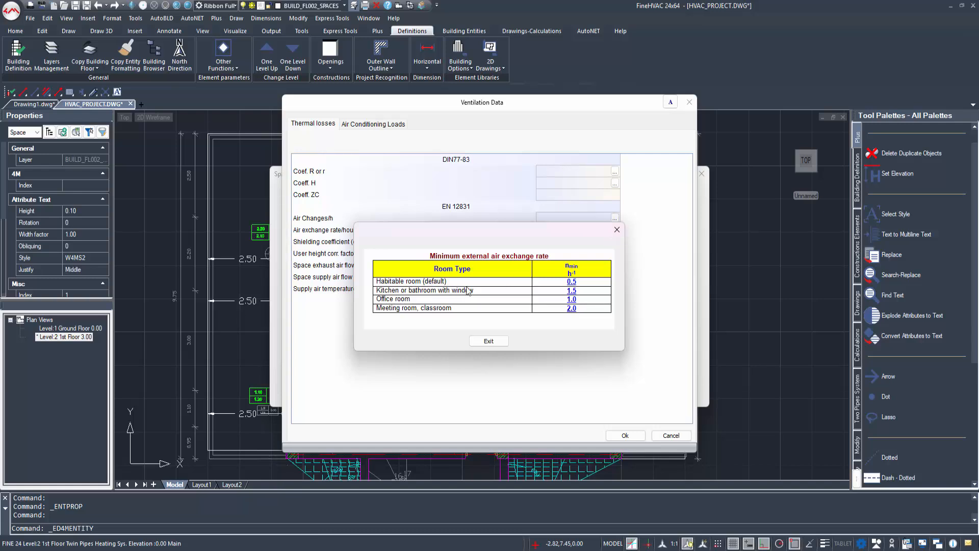
left_click(571, 282)
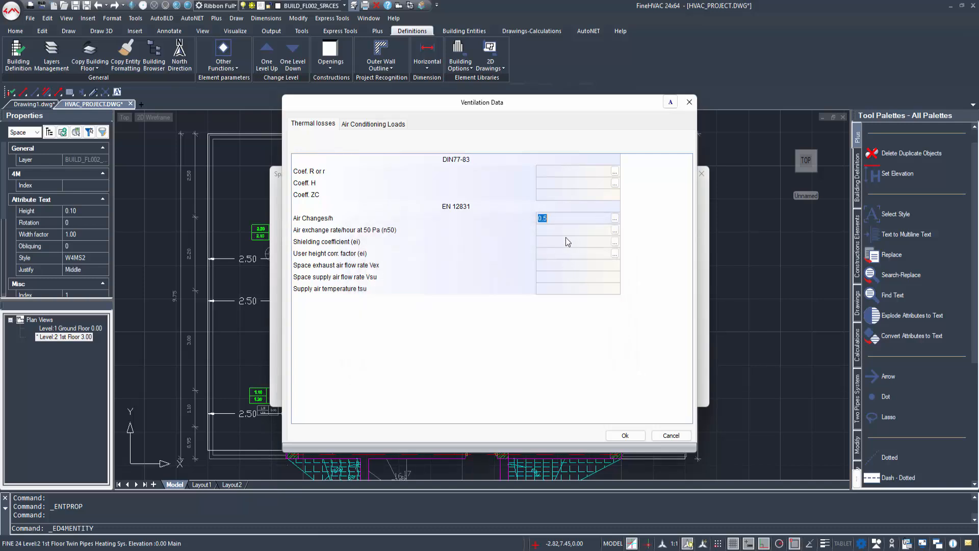
left_click(564, 239)
Step: Set 2.0 air-conditioning air changes per hour, confirm, and review the space options
left_click(380, 124)
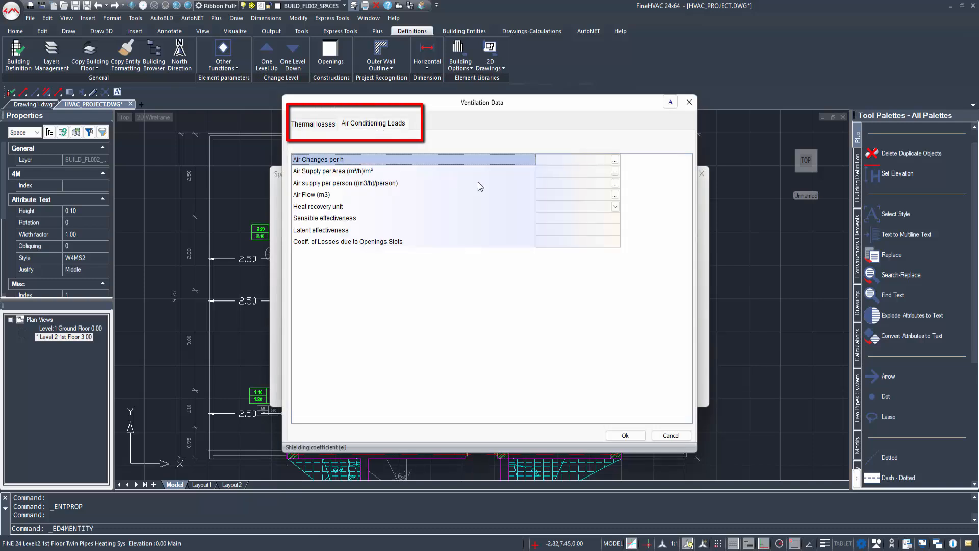
left_click(584, 162)
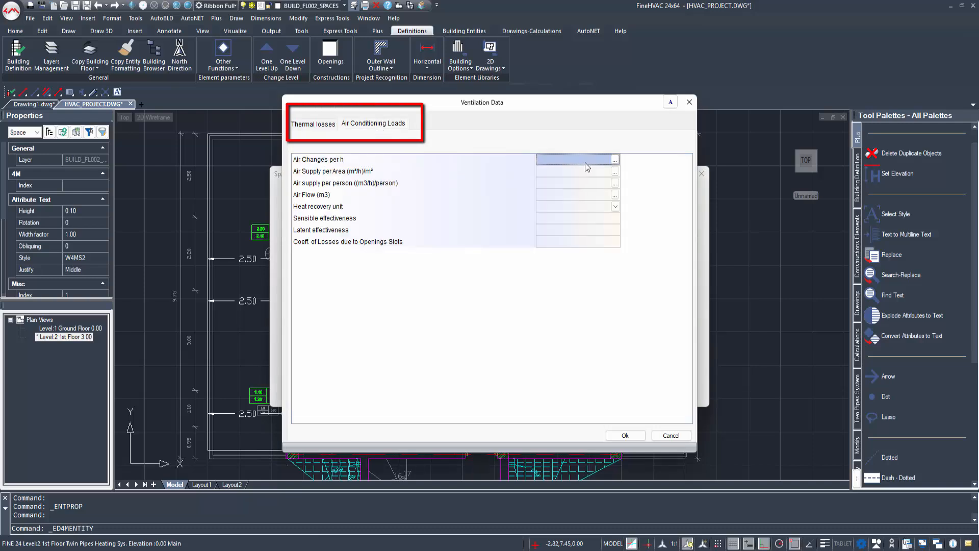
left_click(615, 159)
left_click(503, 291)
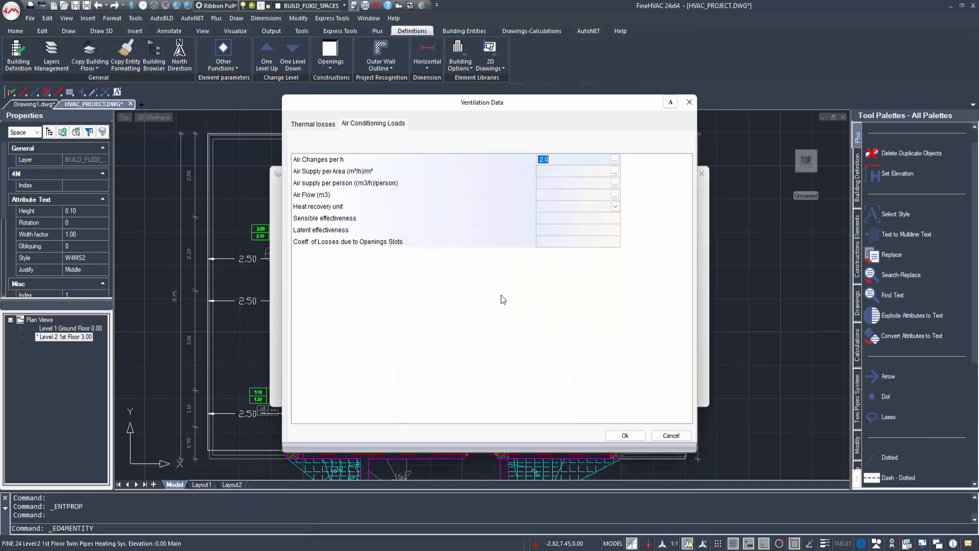
left_click_drag(538, 168, 539, 170)
left_click(557, 183)
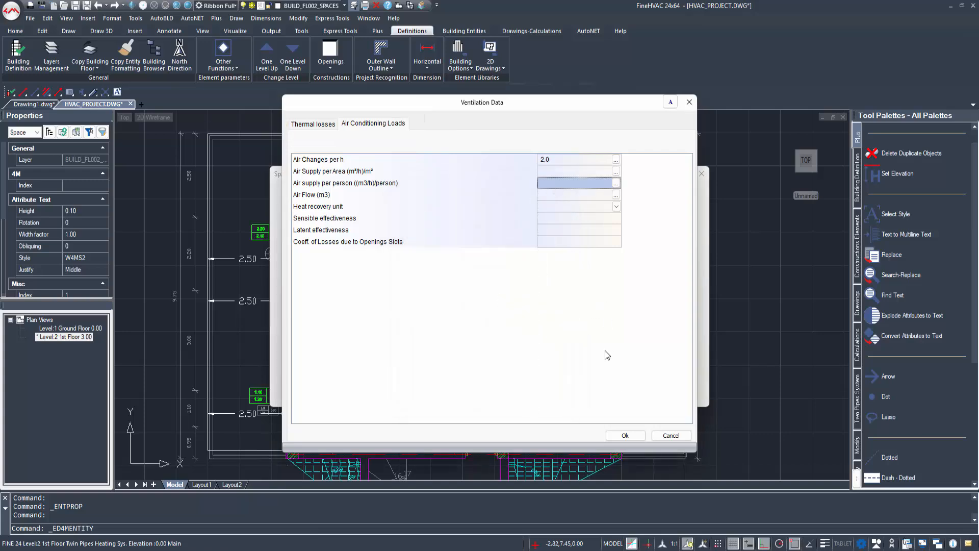
left_click(625, 435)
left_click(663, 247)
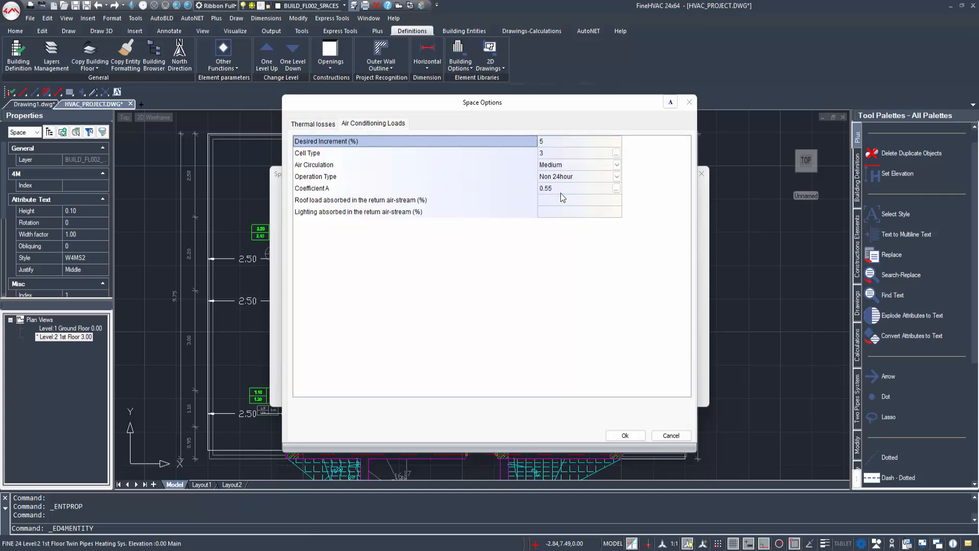
left_click(630, 434)
Step: Add one Standing, light work occupant on the Apartment schedule to the Living room's people loads
left_click(664, 262)
left_click(376, 155)
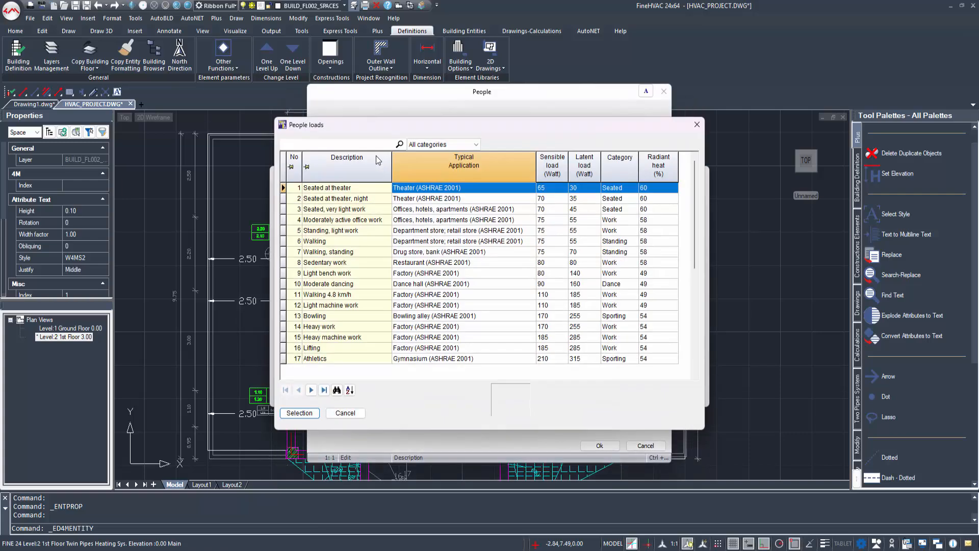
double_click(337, 233)
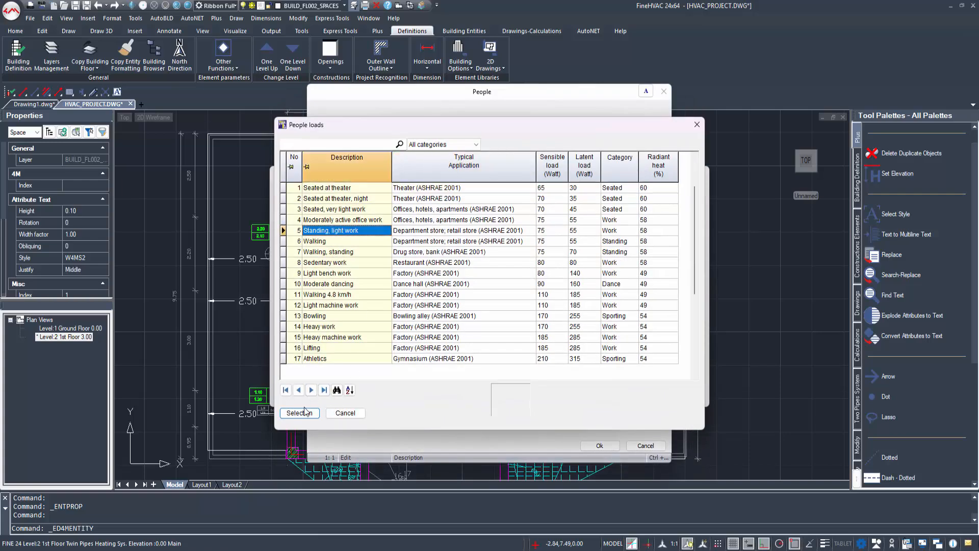
left_click(535, 155)
type("1")
key("Return")
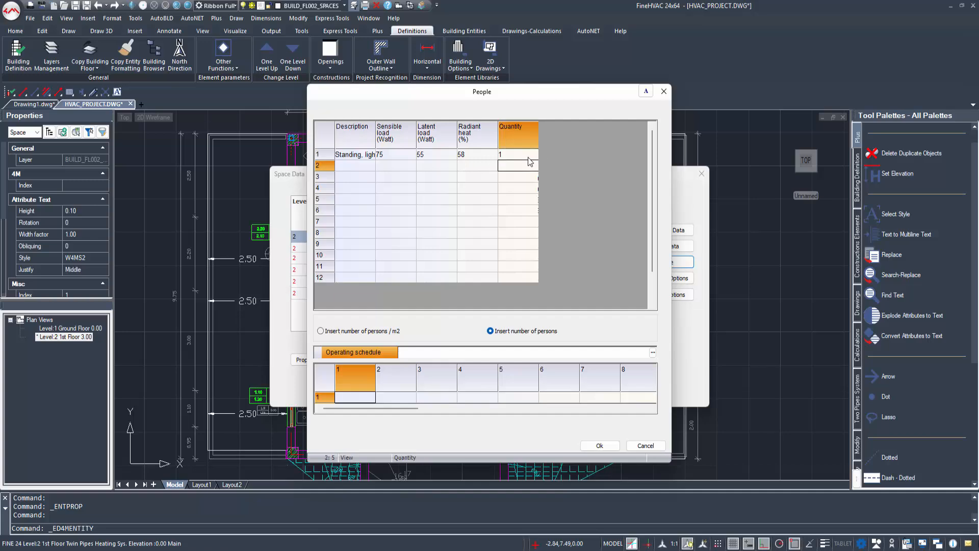
left_click(652, 352)
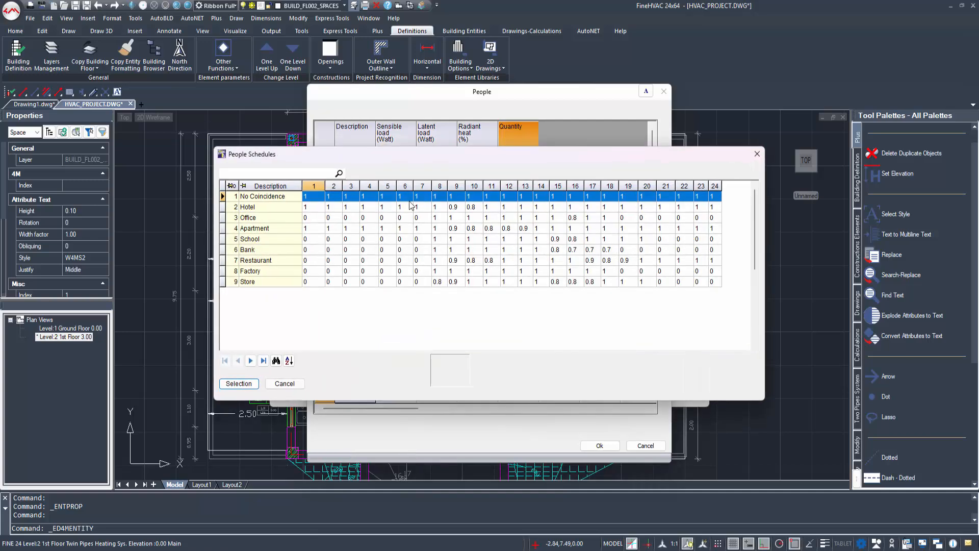
left_click(254, 228)
left_click(238, 386)
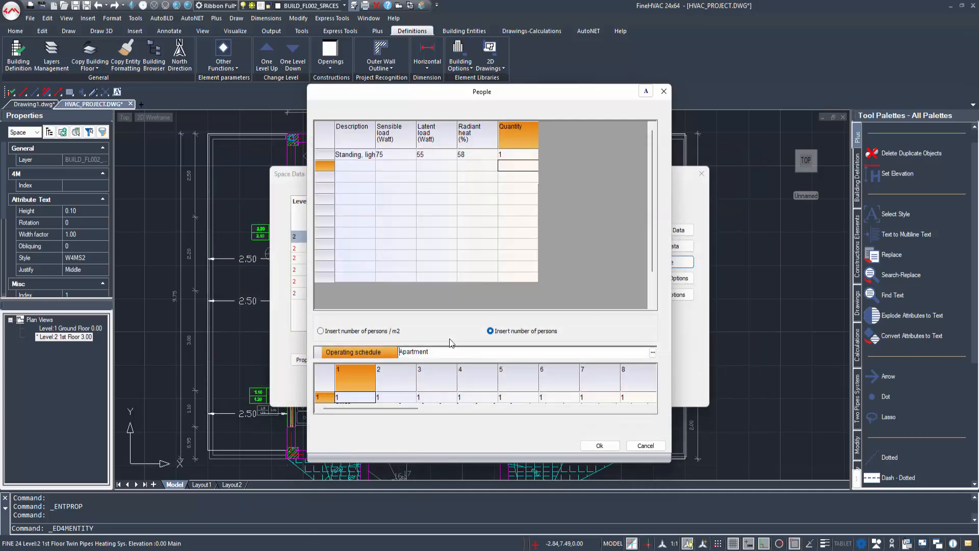
left_click(600, 445)
Step: Add one Laptop, tablet PC to the equipment loads with an operating schedule
left_click(666, 281)
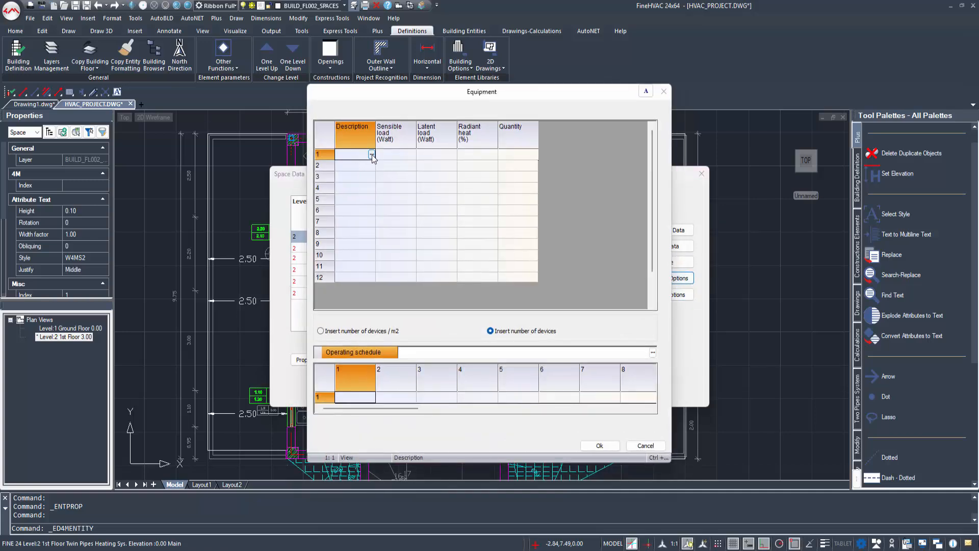
left_click(371, 155)
scroll(308, 340, "down", 4)
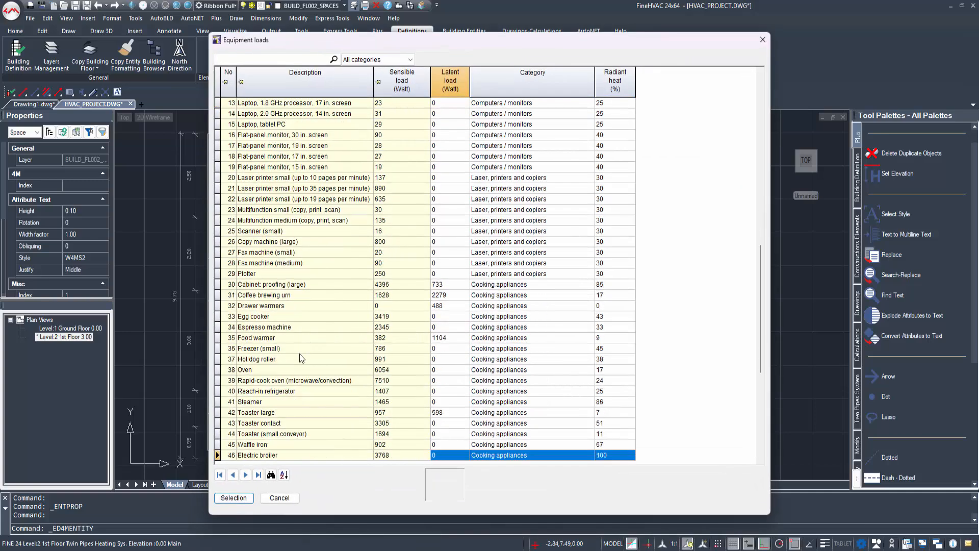
scroll(301, 411, "down", 2)
scroll(282, 412, "down", 7)
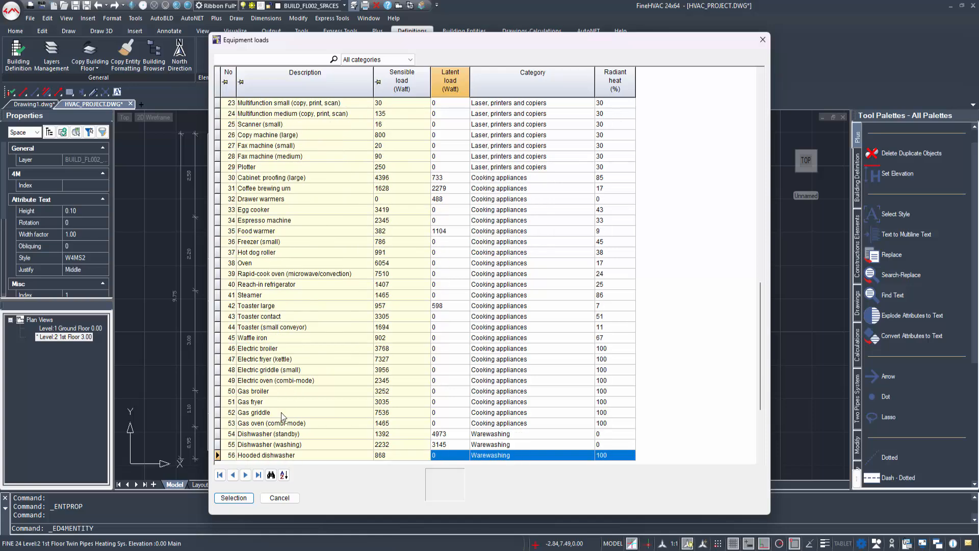
scroll(280, 412, "up", 11)
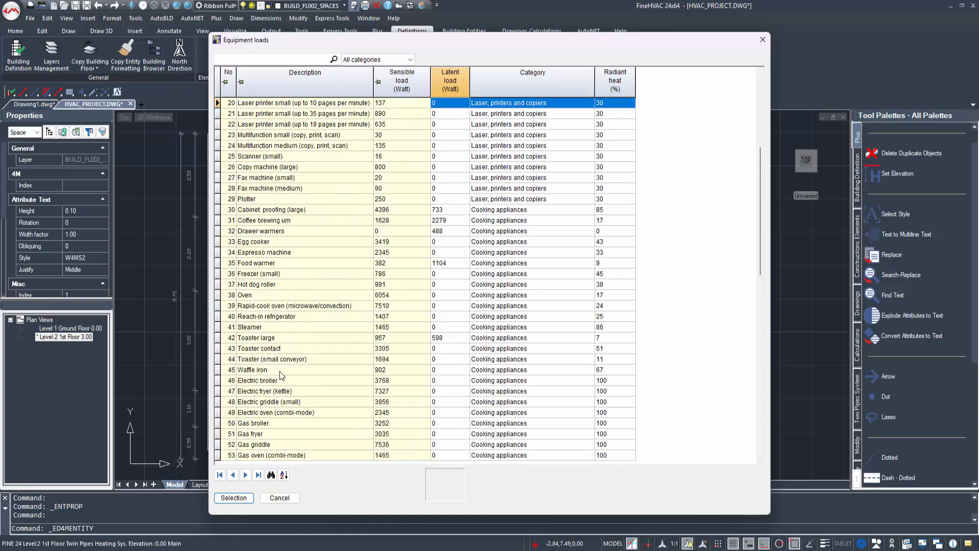
scroll(286, 192, "up", 1)
left_click(292, 190)
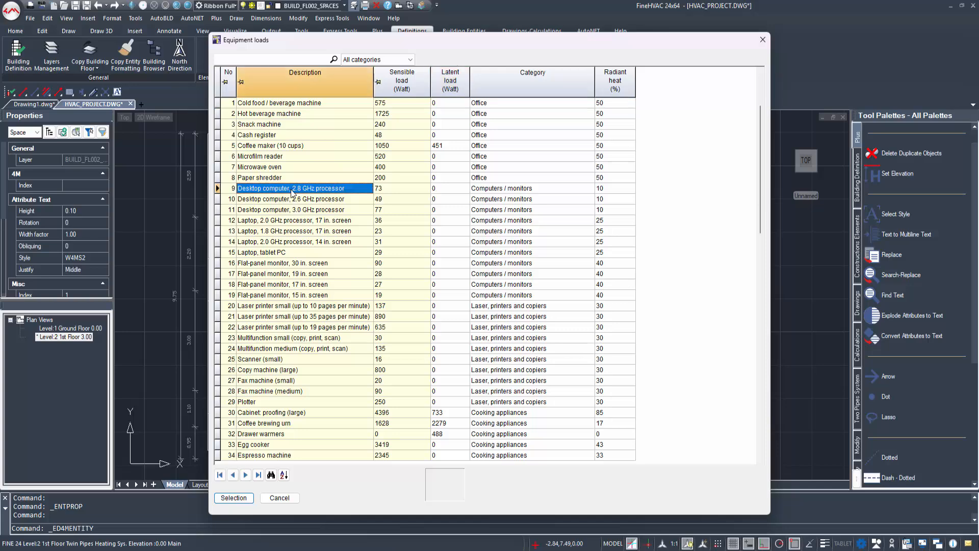
left_click(266, 223)
scroll(230, 497, "down", 1)
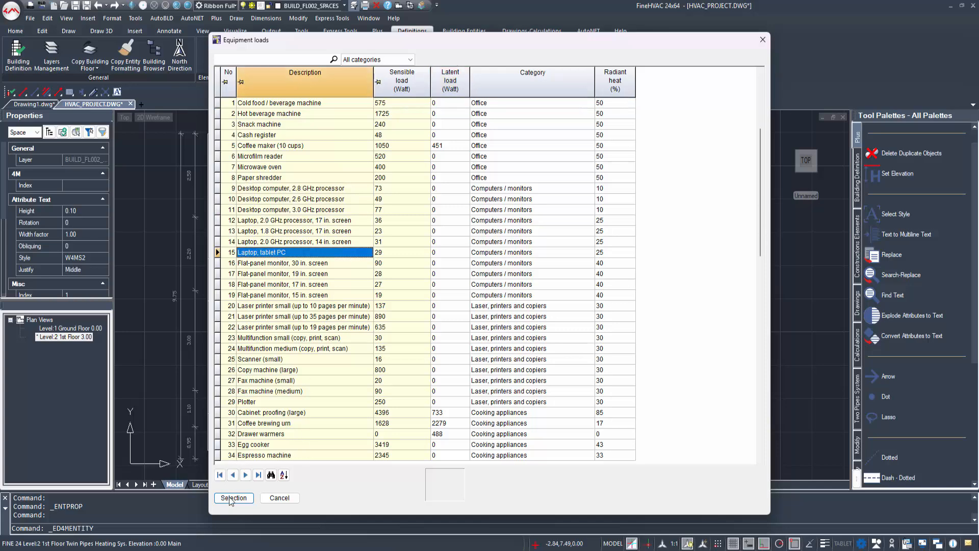
left_click(224, 498)
left_click(515, 155)
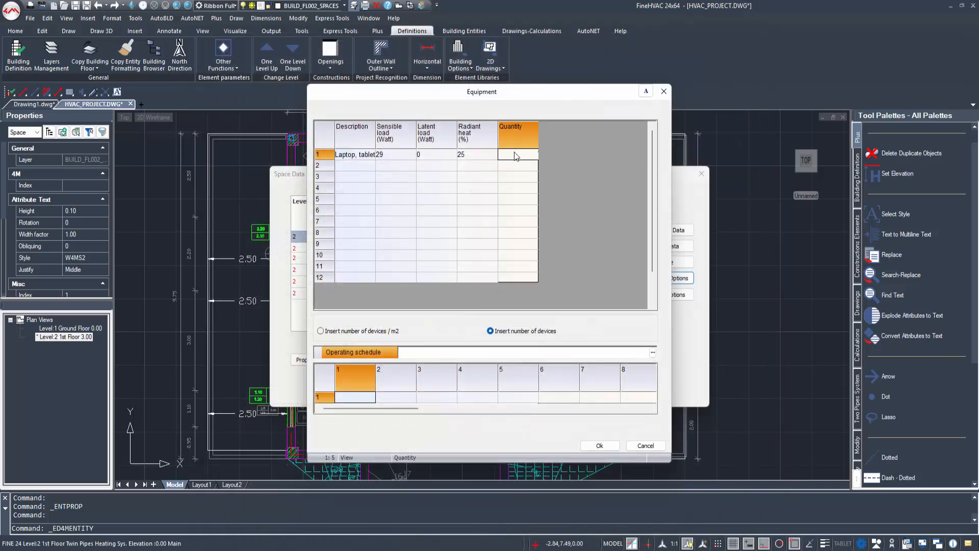
type("1")
key("Return")
left_click(652, 353)
left_click(260, 326)
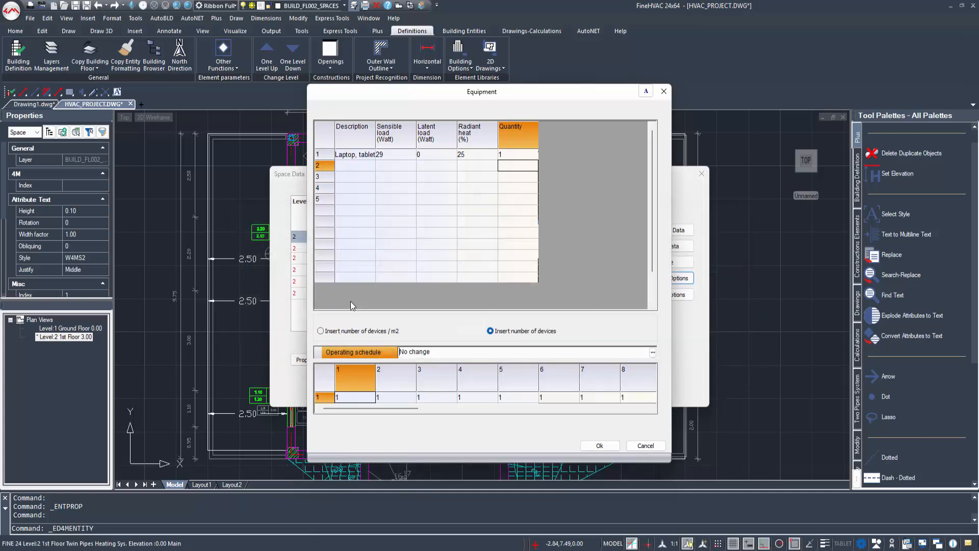
left_click(436, 232)
left_click(595, 445)
Step: Add 50 W of recessed LED lighting on the Apartment schedule and close the space data
left_click(665, 294)
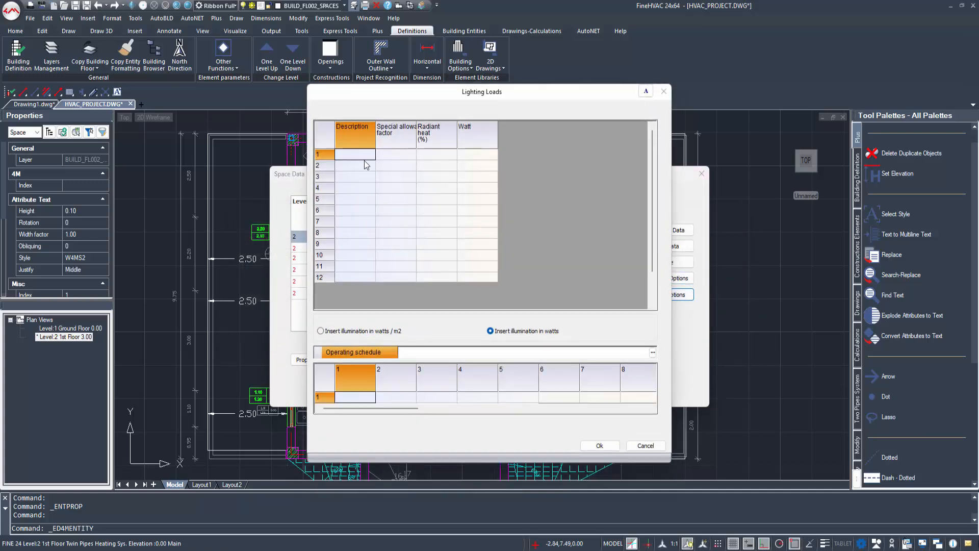
left_click(370, 161)
left_click_drag(705, 314, 707, 357)
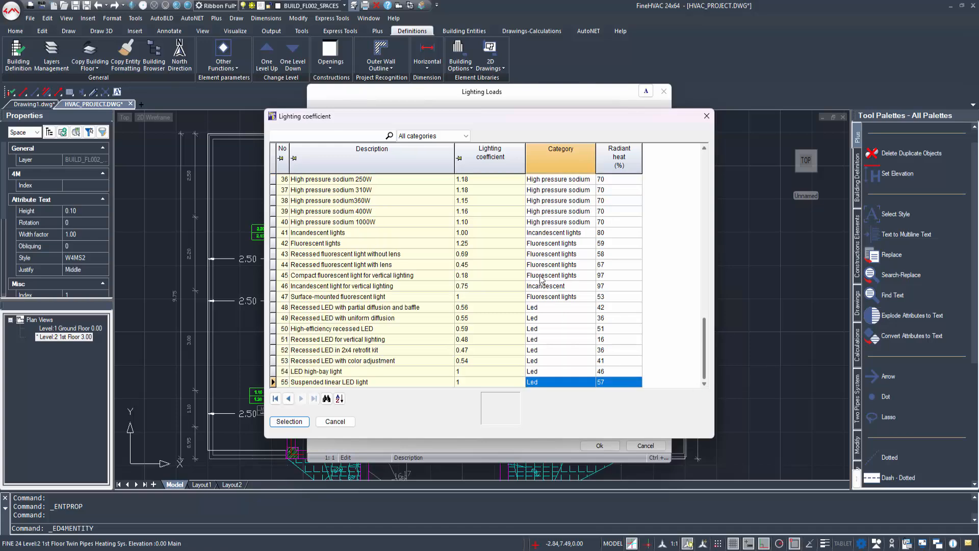
left_click(329, 264)
left_click(339, 244)
left_click(344, 329)
left_click(349, 308)
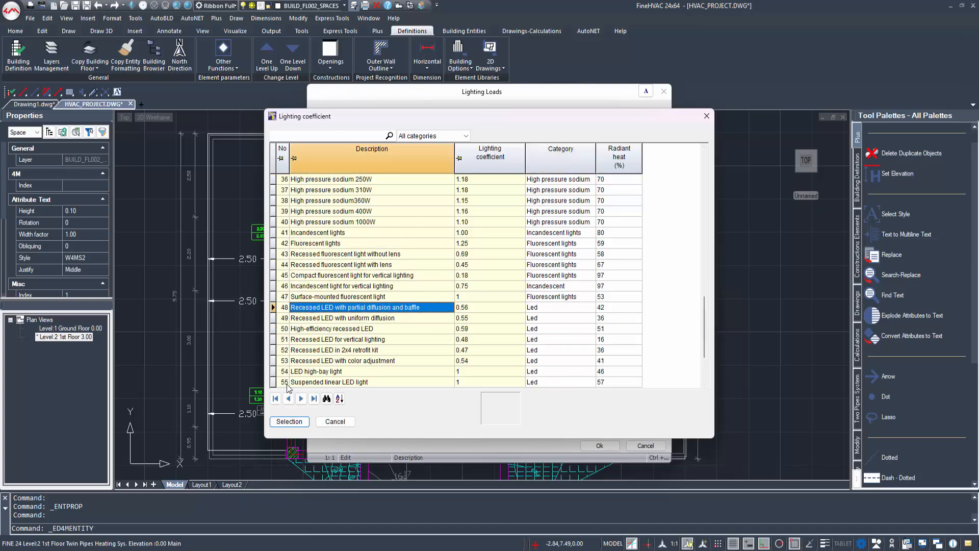
left_click(295, 422)
left_click(488, 155)
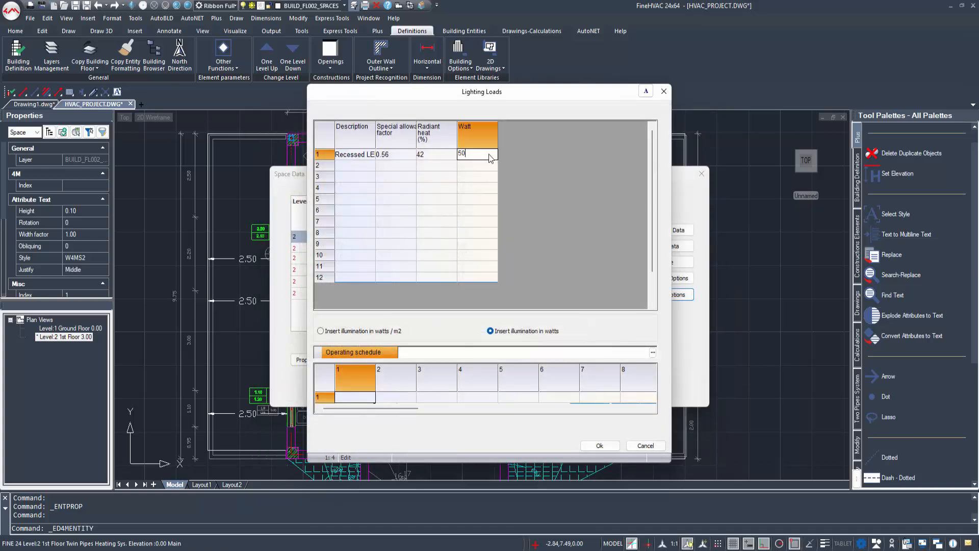
type("50")
key("Return")
left_click(652, 352)
left_click(253, 250)
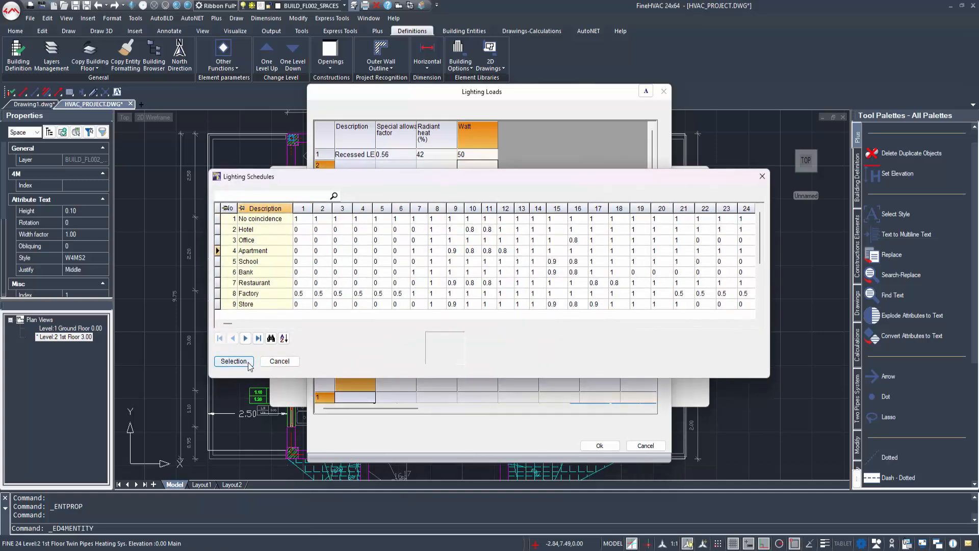
left_click(234, 361)
left_click(600, 445)
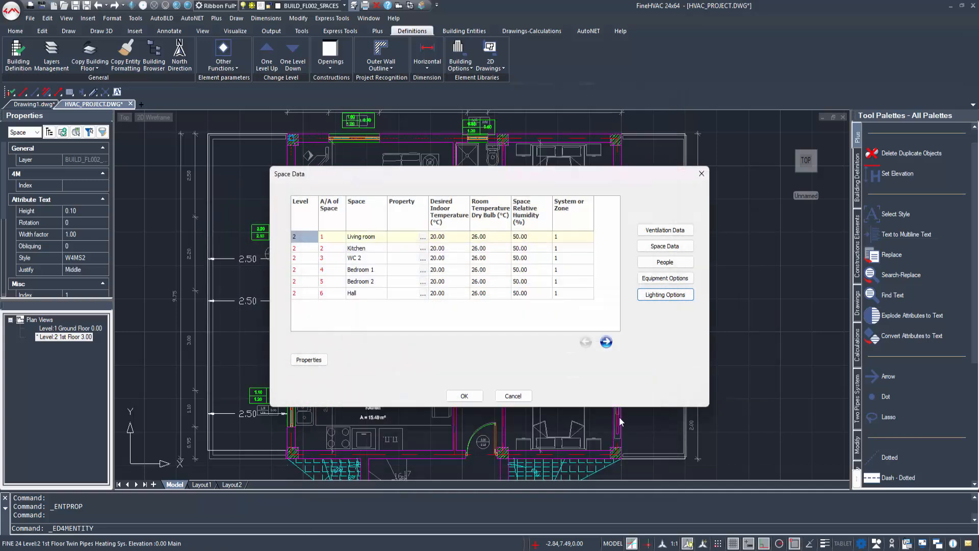
left_click(464, 395)
Step: Copy the Living room's space properties onto Bedroom 1, the Hall and the Kitchen
middle_click_drag(477, 311, 416, 319)
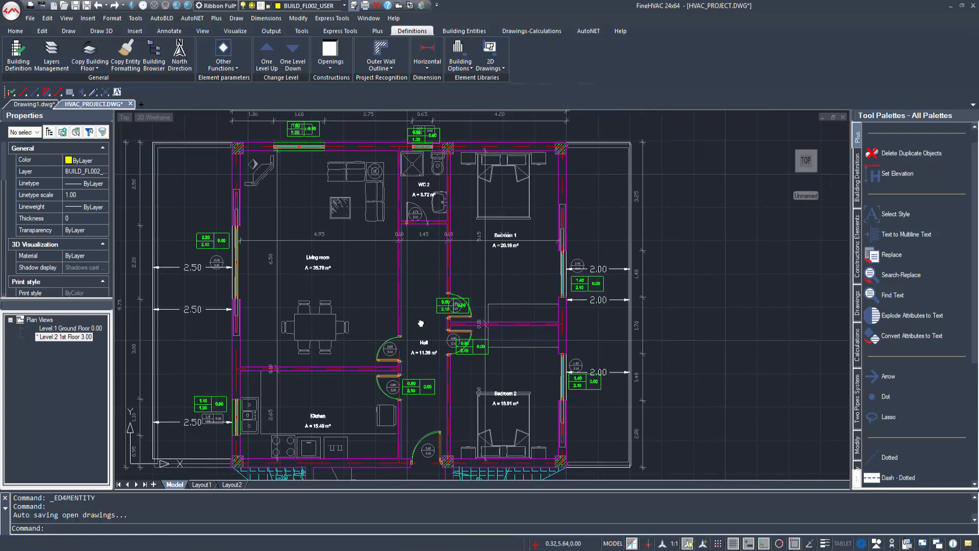
left_click(125, 51)
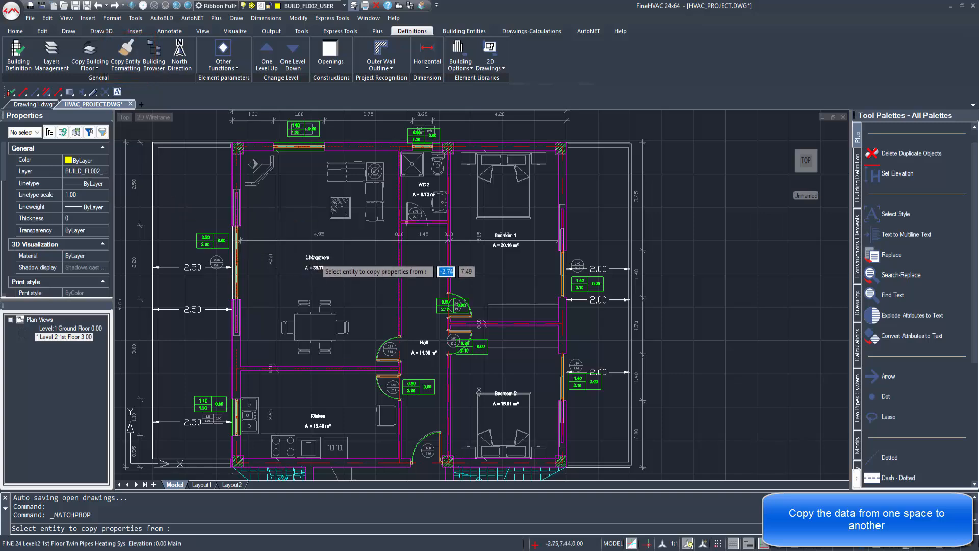
left_click(320, 256)
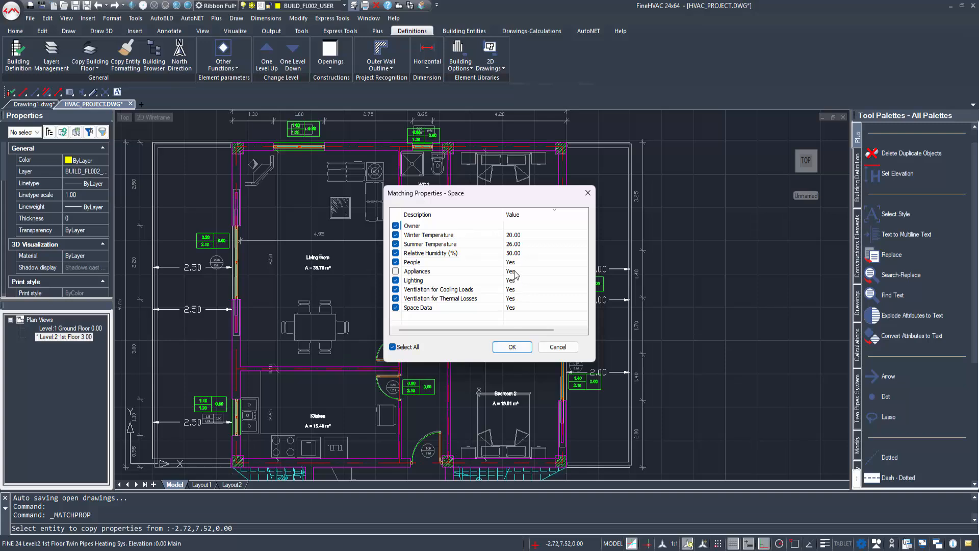
left_click(513, 348)
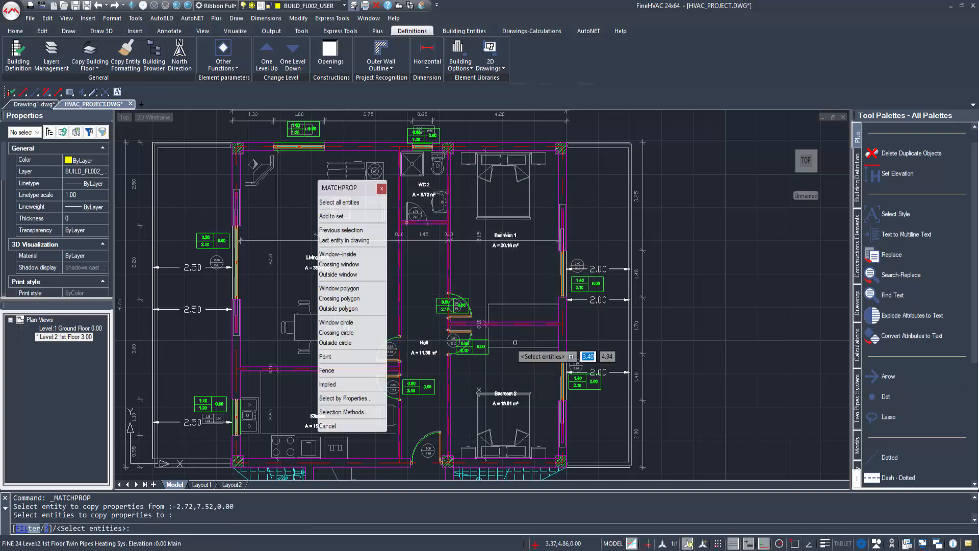
left_click(499, 239)
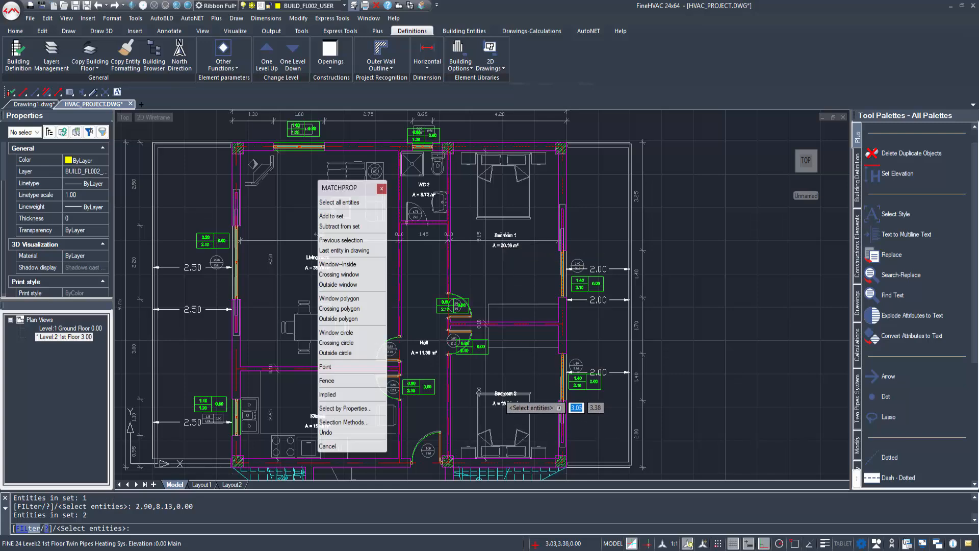
left_click(424, 361)
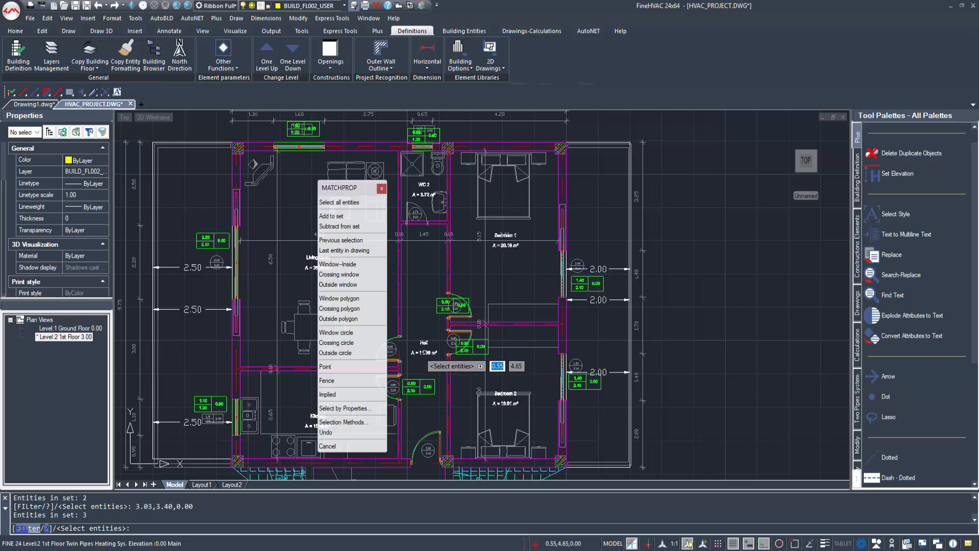
middle_click_drag(313, 412, 293, 406)
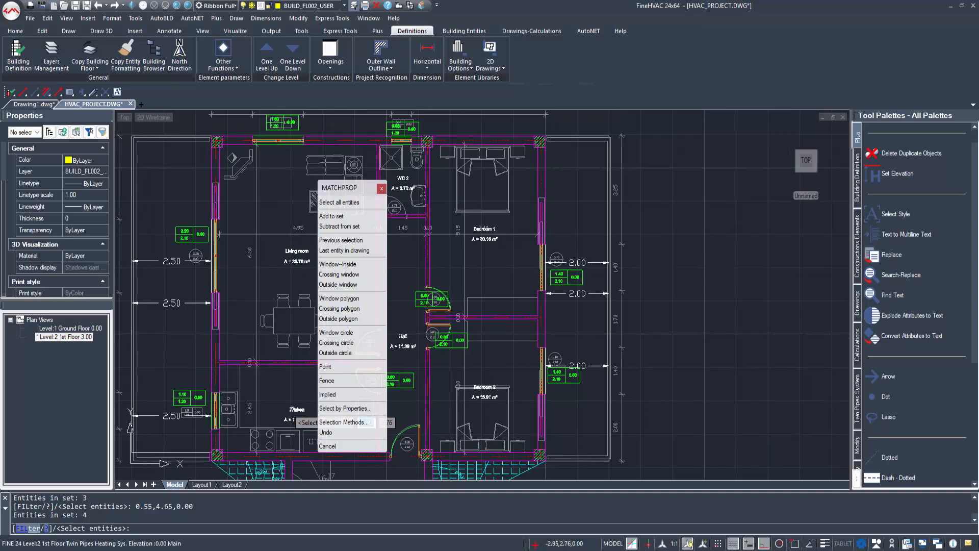
left_click(293, 406)
key("Return")
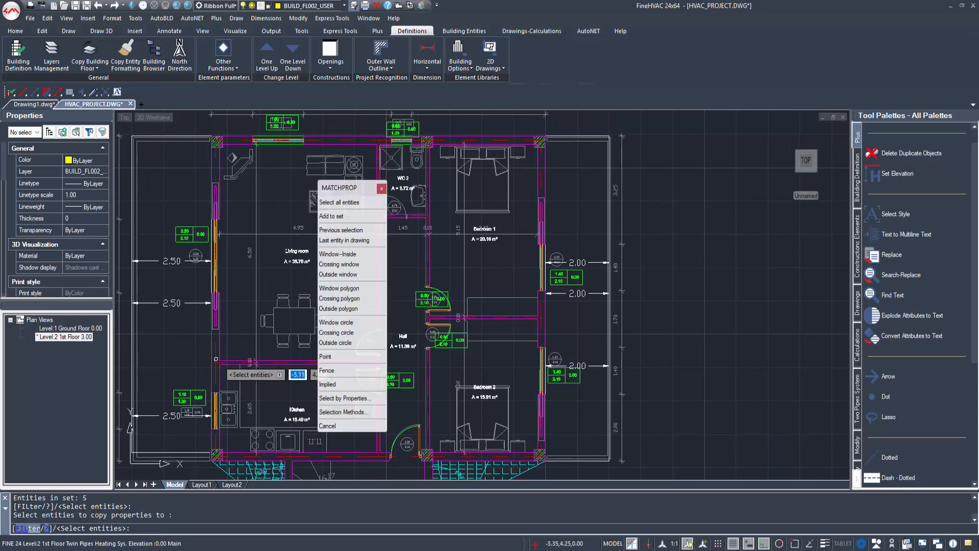
left_click(382, 188)
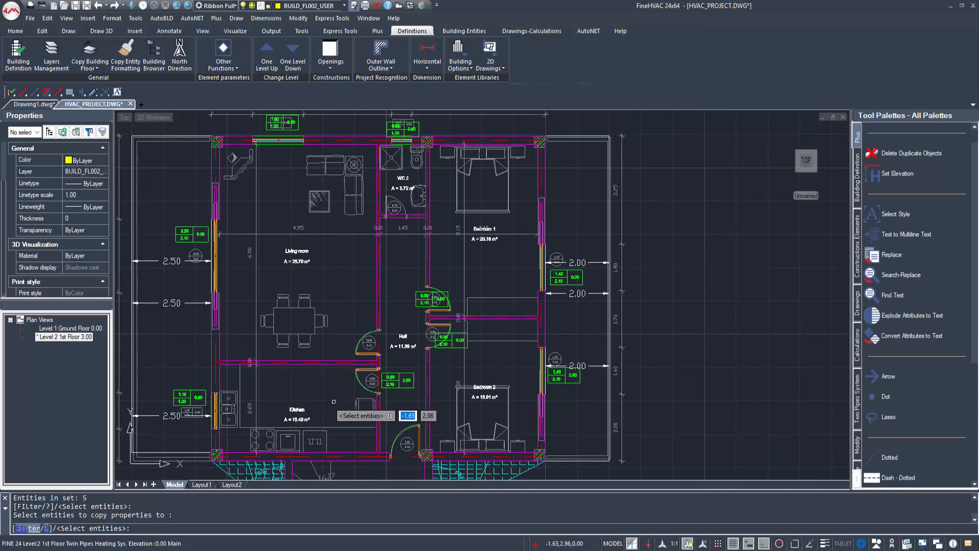
key("Escape")
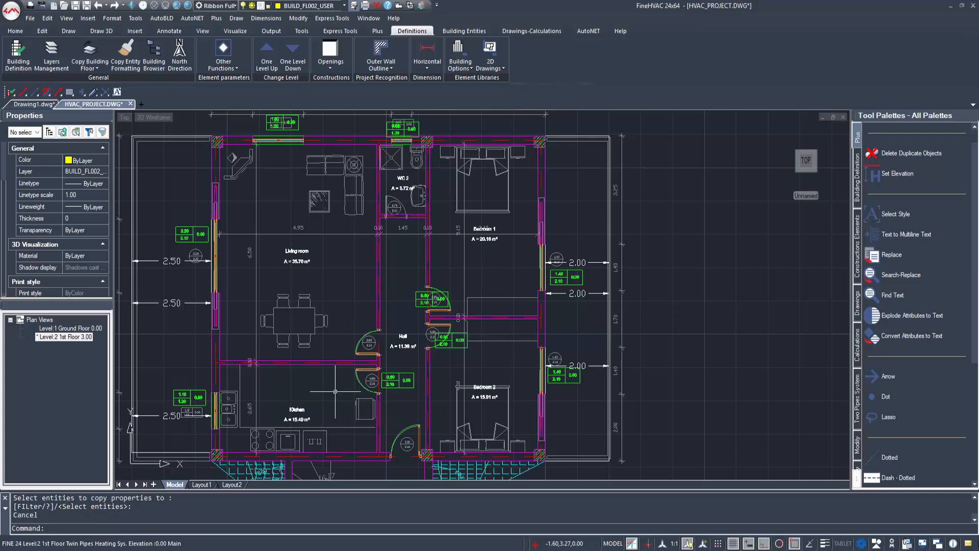
Step: Review the Kitchen's copied people, equipment and lighting loads
double_click(298, 411)
left_click(655, 262)
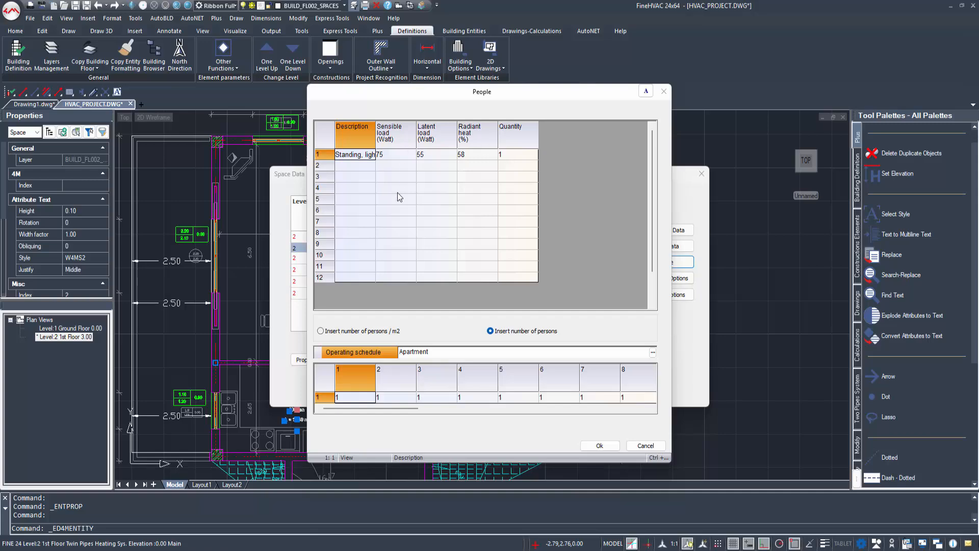
left_click(663, 91)
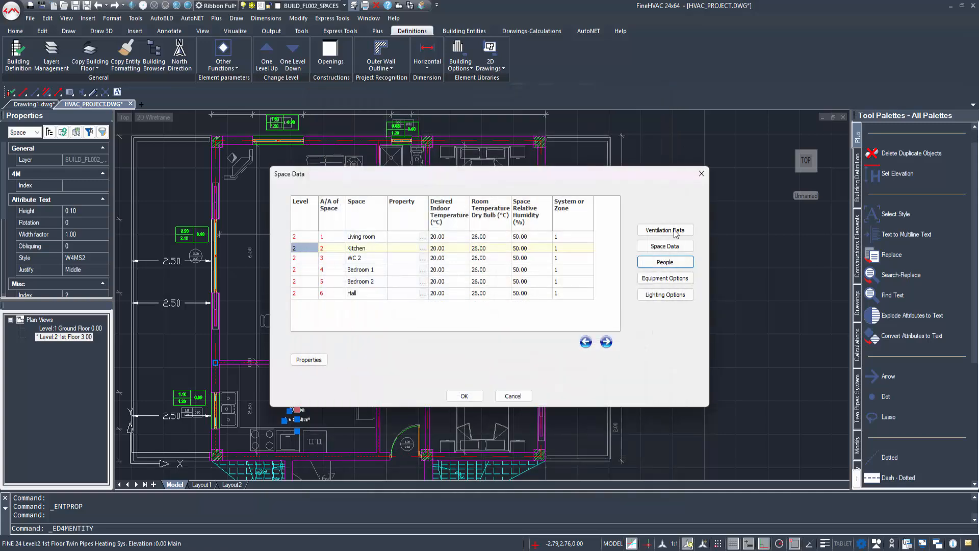
left_click(666, 278)
left_click(663, 91)
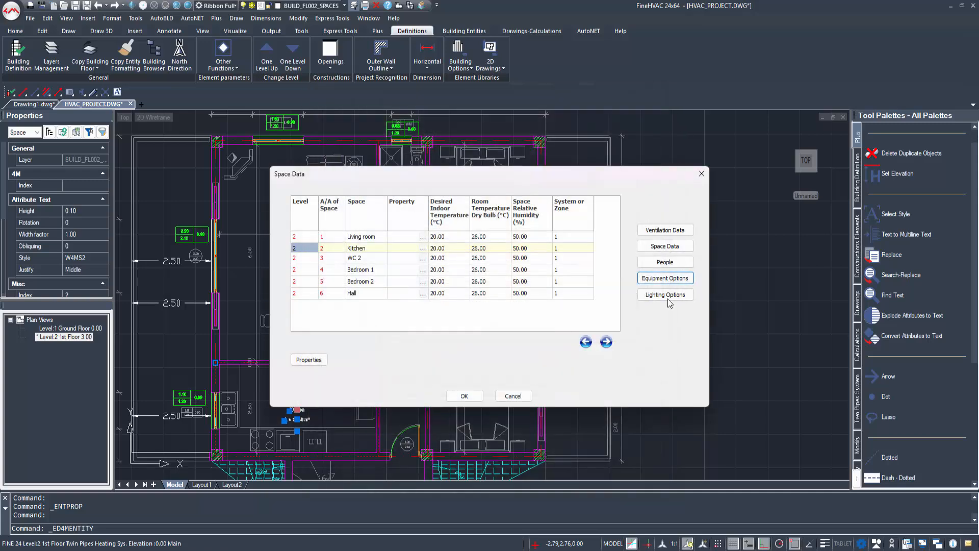
left_click(665, 293)
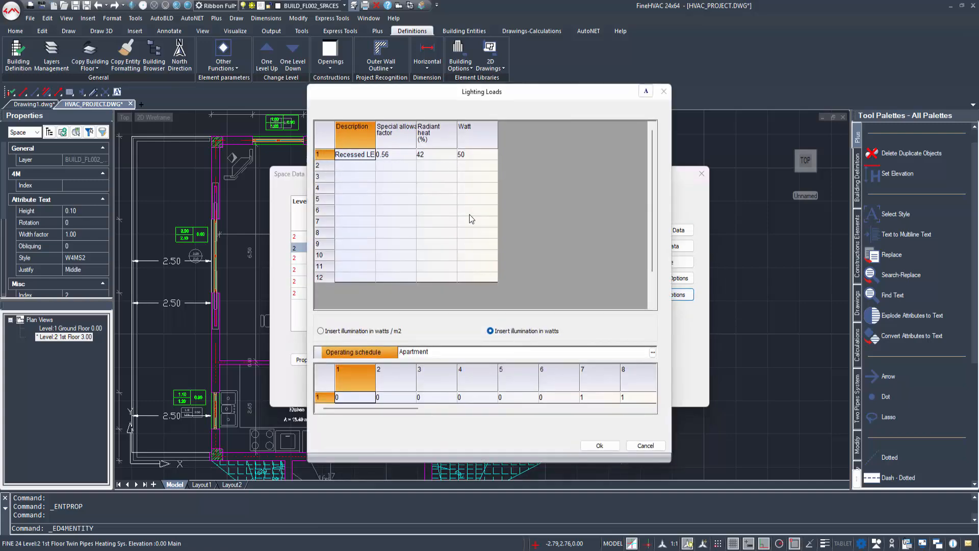
left_click(599, 445)
Step: Set ventilation to 1.5 air changes/h for thermal losses and Bath's 3.0 for air conditioning
left_click(656, 227)
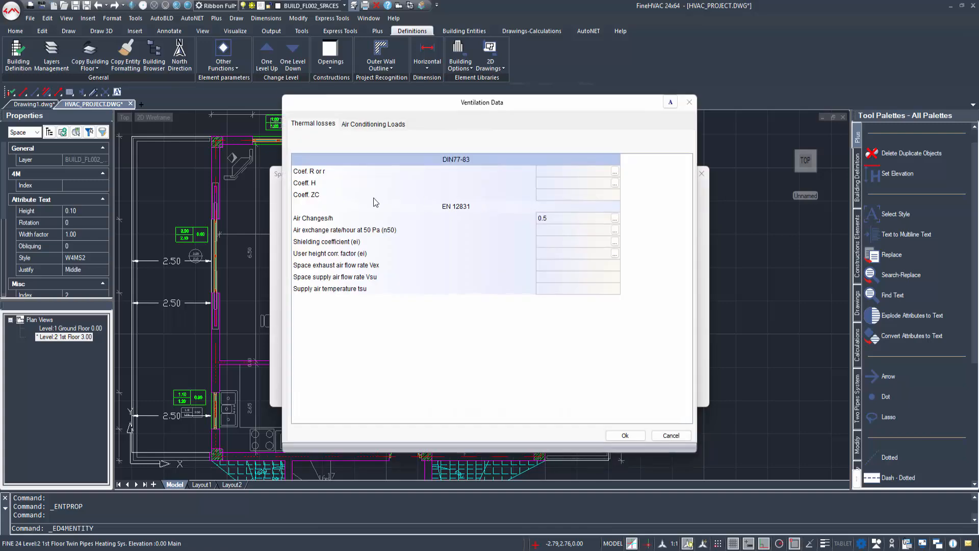
left_click(577, 216)
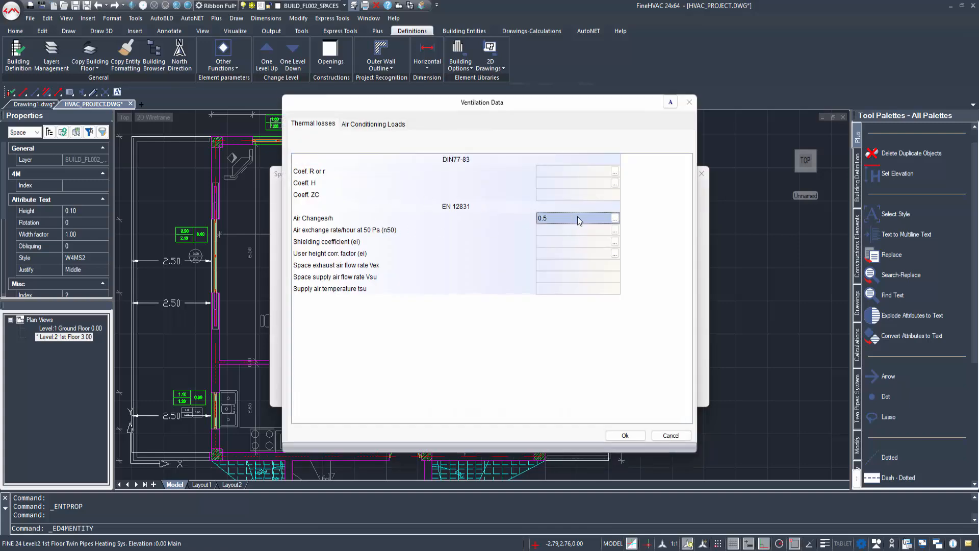
left_click(615, 219)
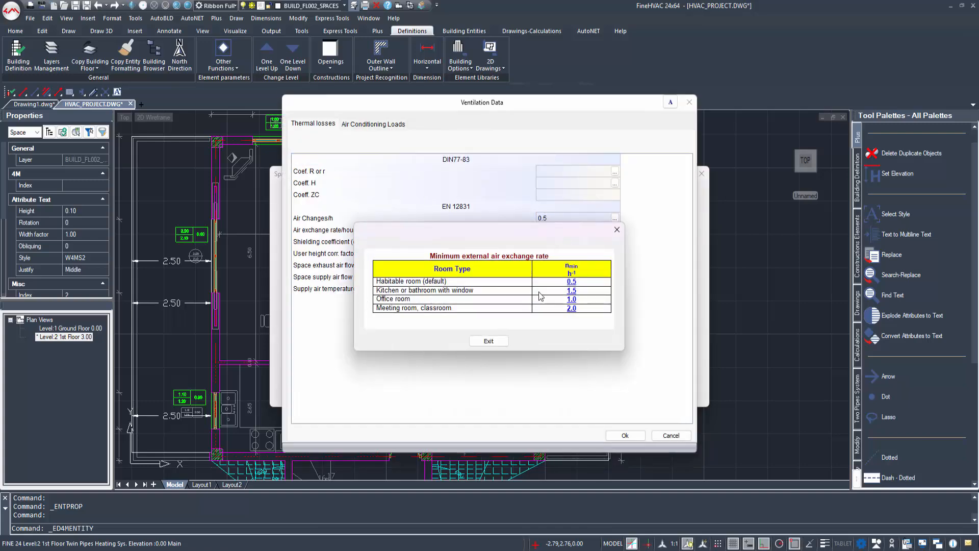
left_click(571, 291)
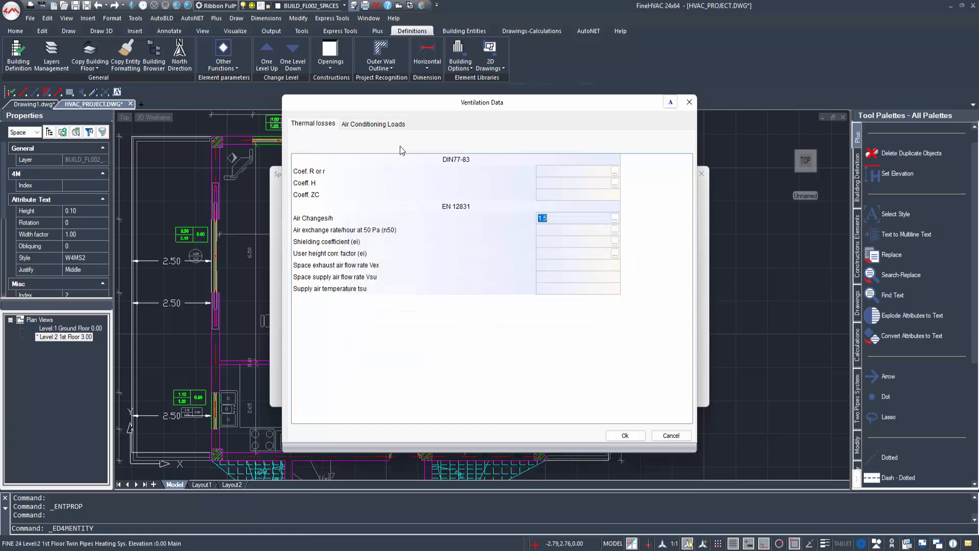
left_click(376, 124)
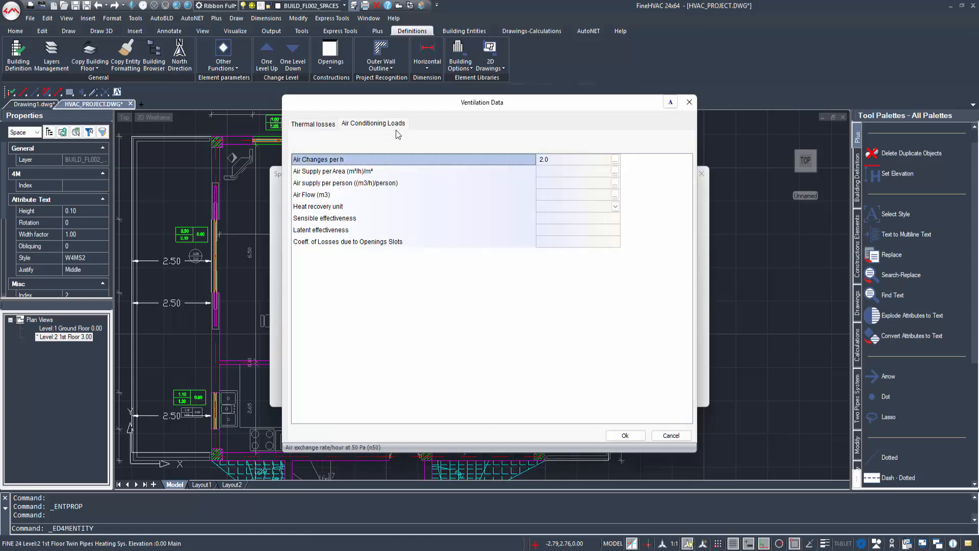
left_click(556, 161)
left_click(614, 160)
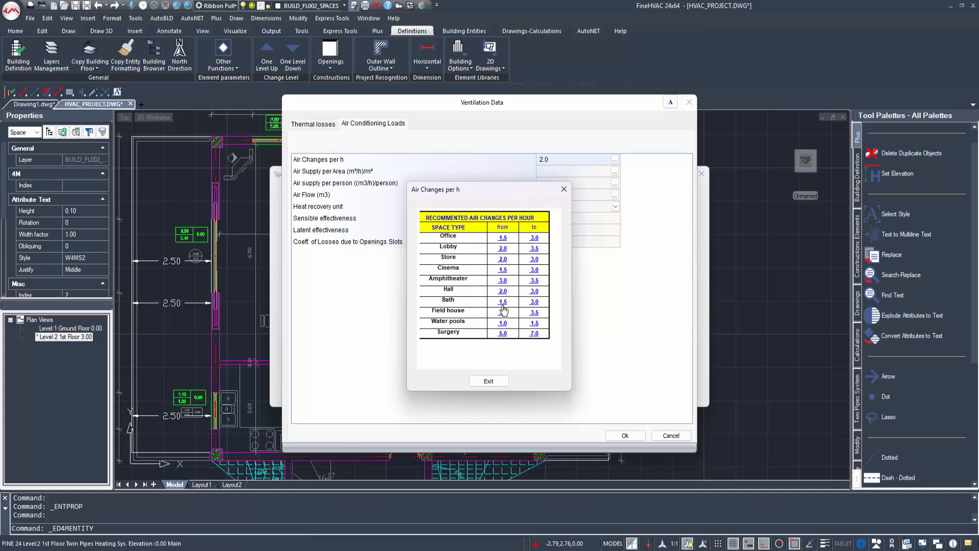
left_click(533, 302)
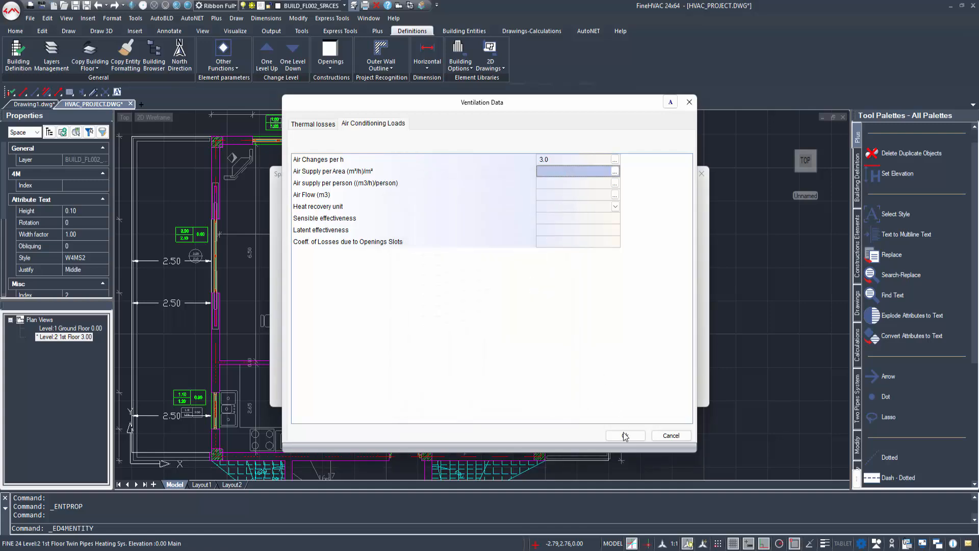
left_click(625, 436)
Step: Set WC 2's thermal-loss ventilation to 1.5 air changes/h from the minimum rate table
double_click(403, 179)
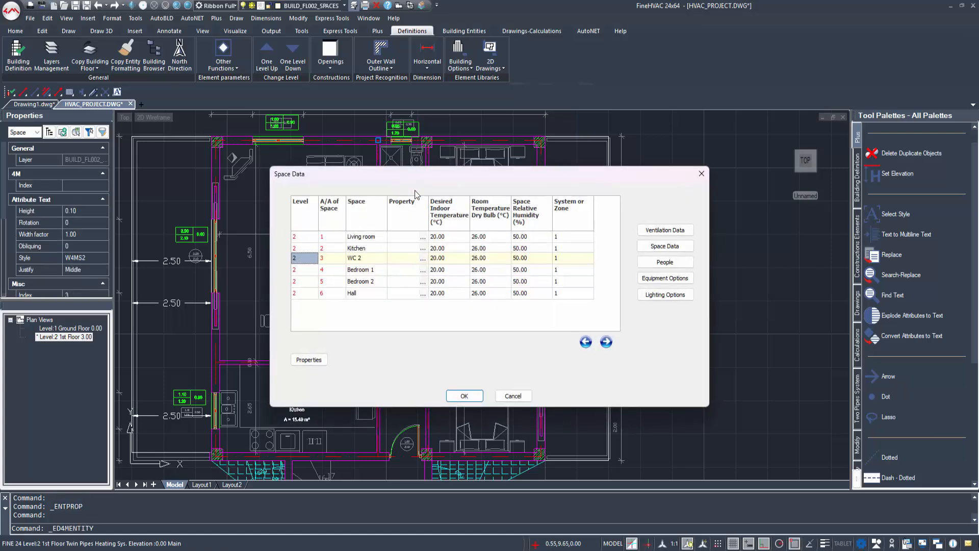
left_click(361, 268)
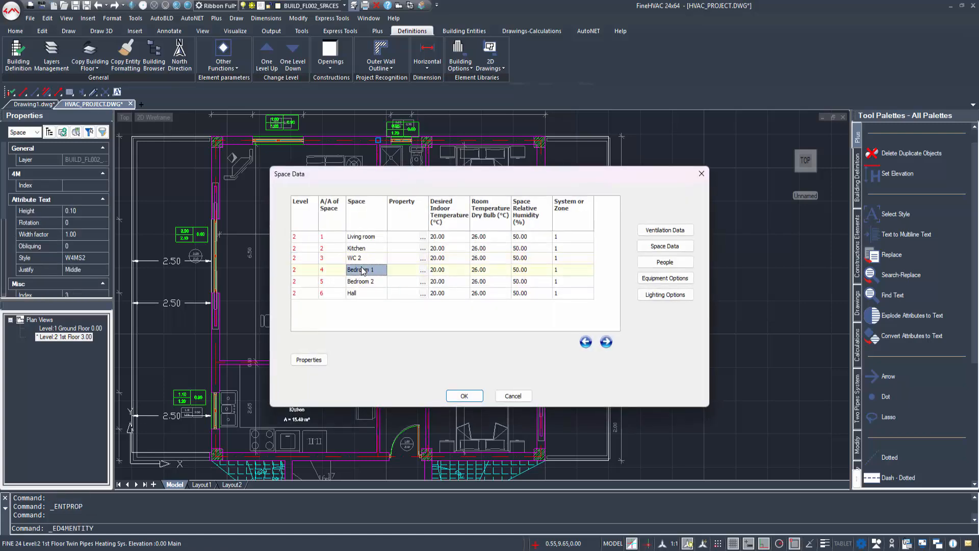
left_click(359, 257)
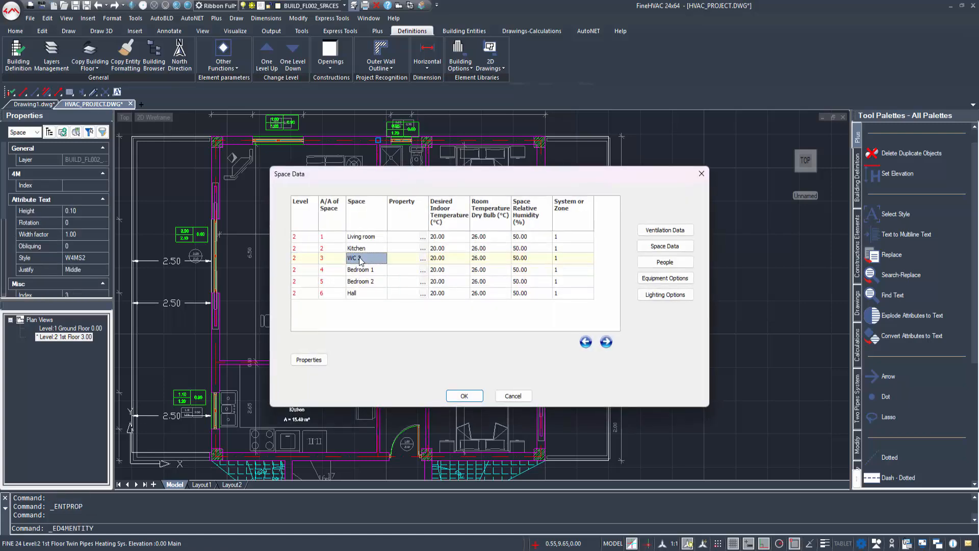
left_click(665, 229)
left_click(588, 218)
left_click(615, 219)
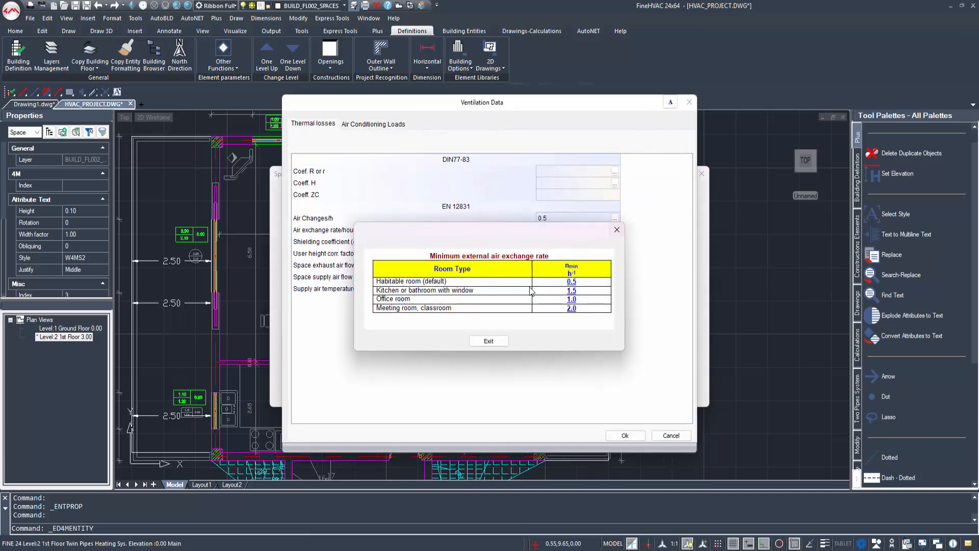
left_click(572, 292)
left_click(552, 229)
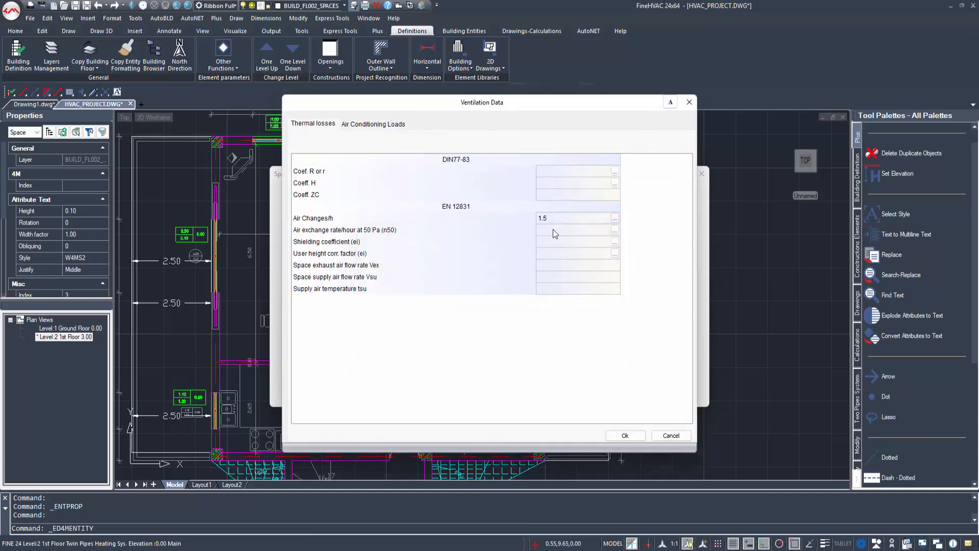
Step: Set WC 2's air-conditioning rate to Bath's 3.0 air changes/h, confirm, and show the ground floor
left_click(385, 128)
left_click(583, 159)
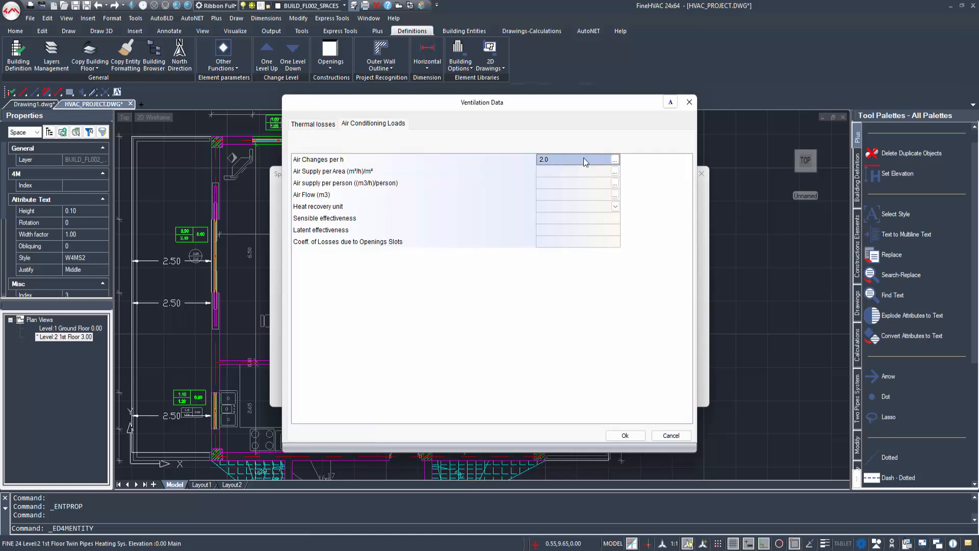
left_click(615, 159)
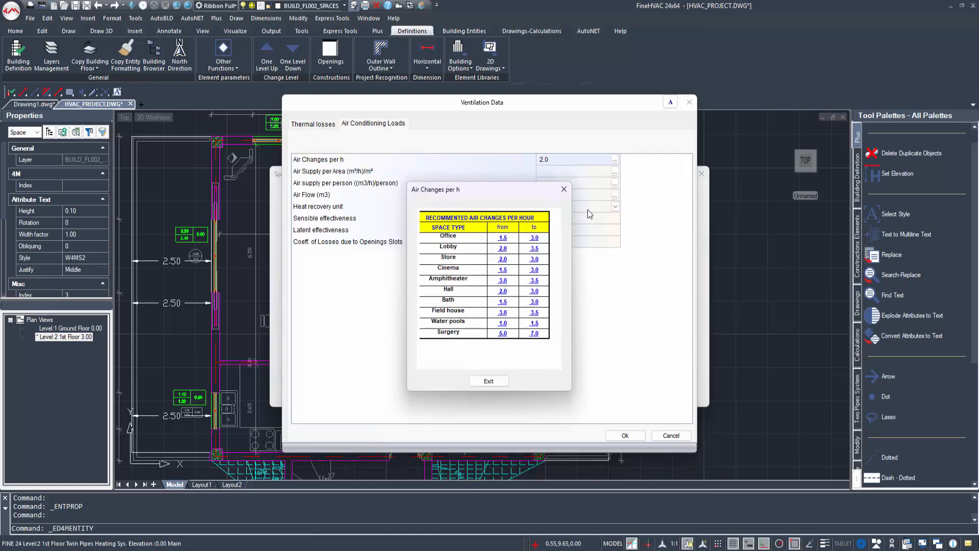
left_click(534, 303)
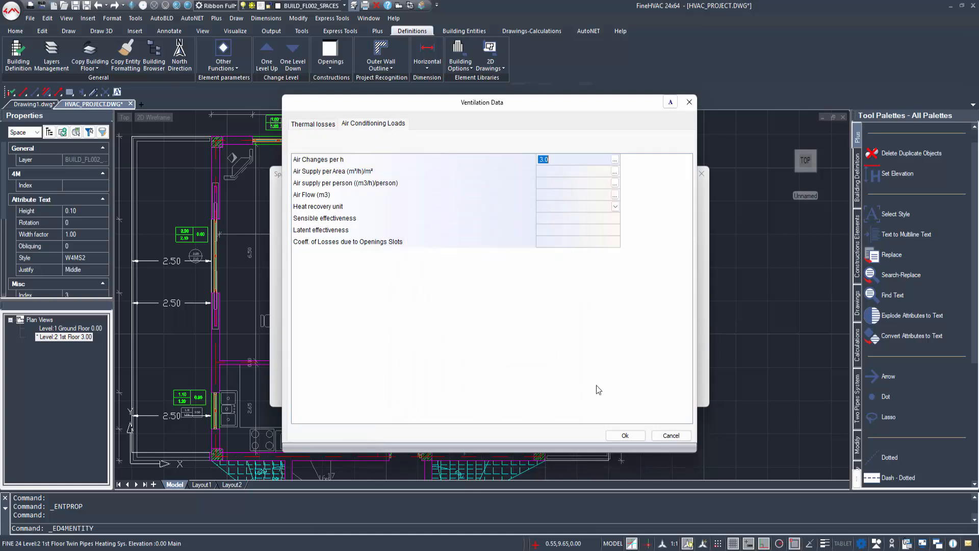
left_click(623, 432)
middle_click_drag(417, 393, 401, 344)
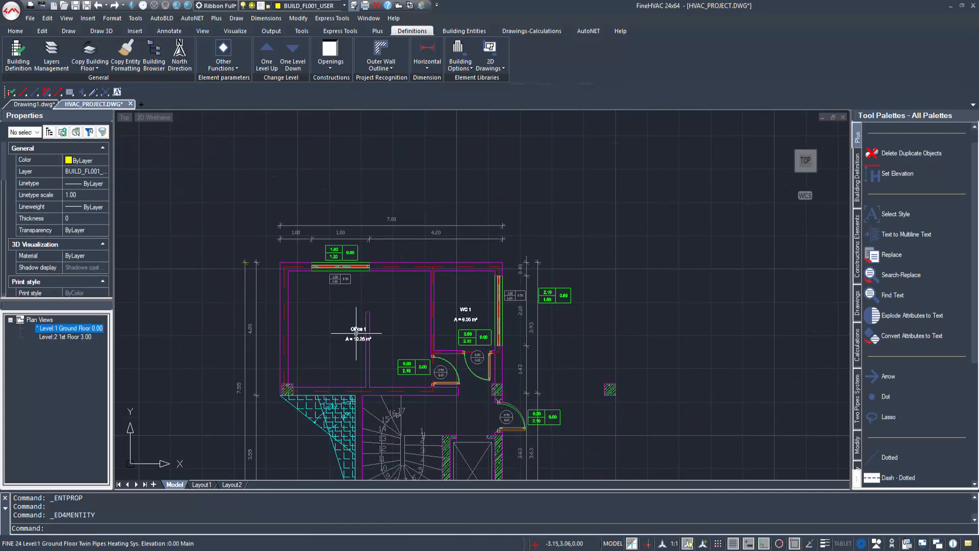
Step: Launch the Thermal Losses calculation and accept updating from the drawing
double_click(356, 331)
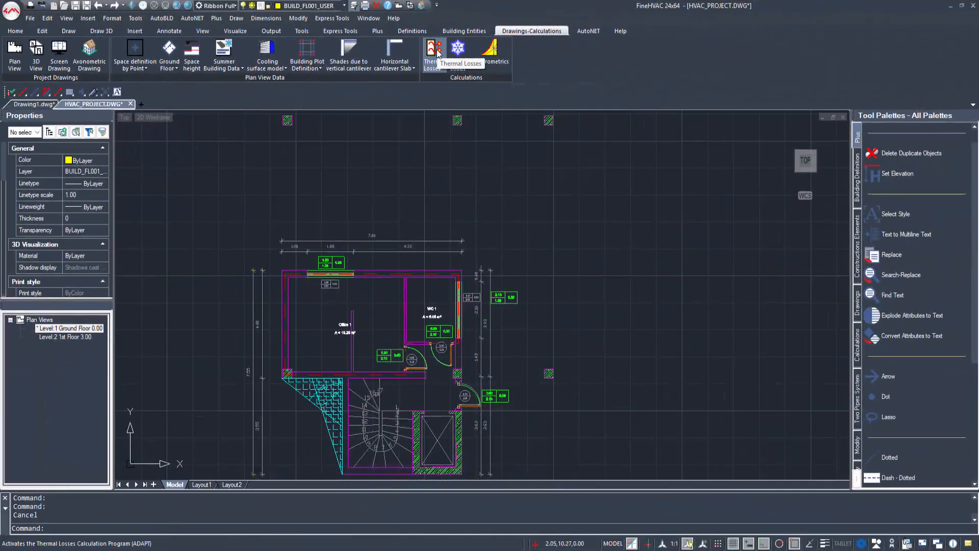
left_click(437, 51)
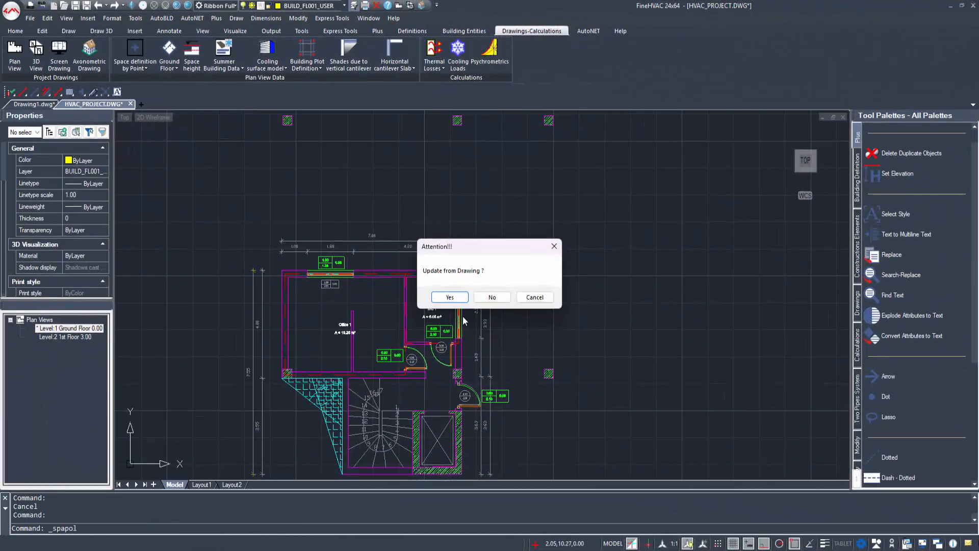
left_click(443, 297)
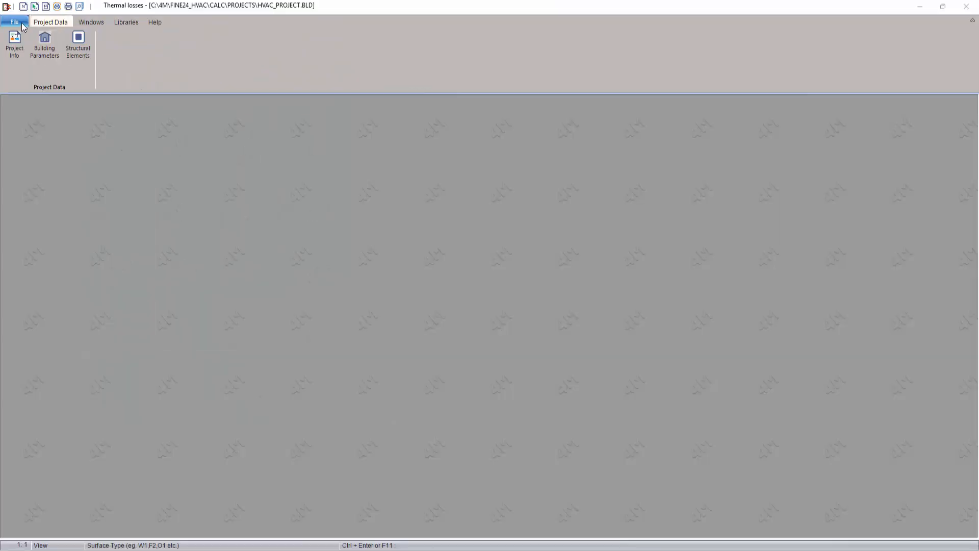
Step: Update HVAC_PROJECT.BLD from the drawing, answer the save prompt, and run the calculation
left_click(20, 23)
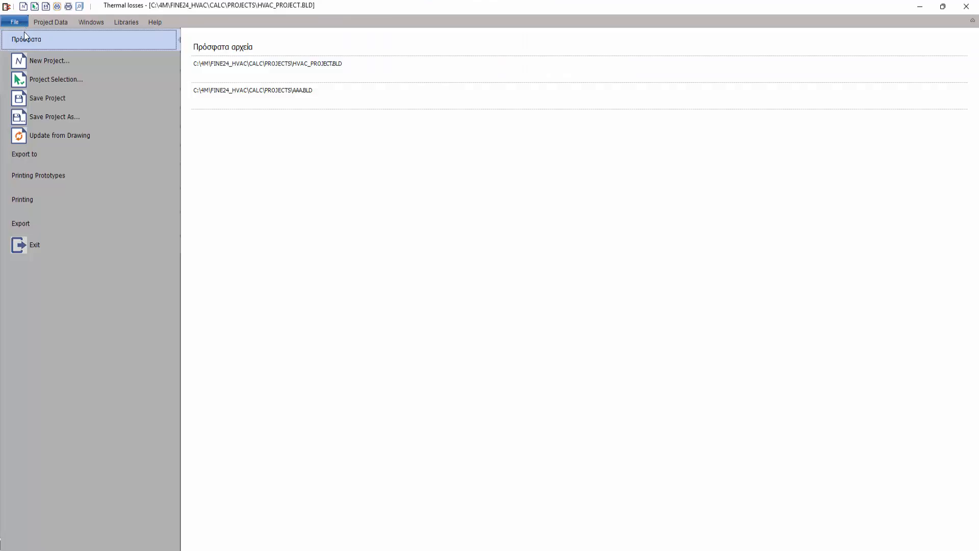
left_click(59, 136)
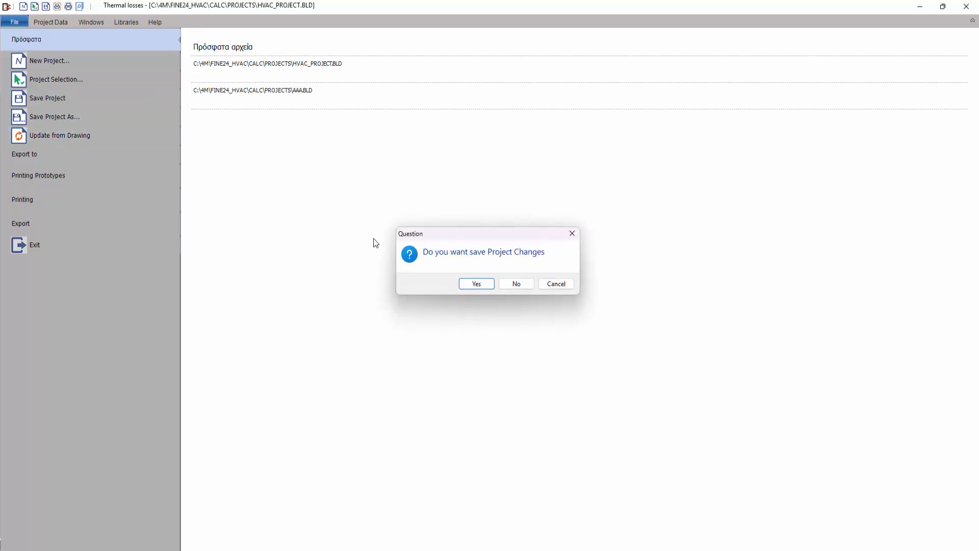
left_click(487, 285)
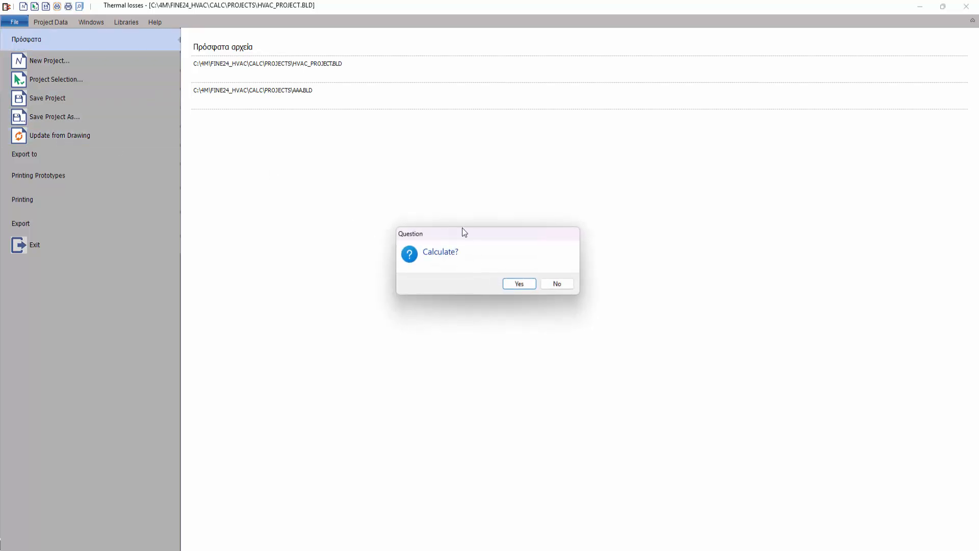
left_click(519, 284)
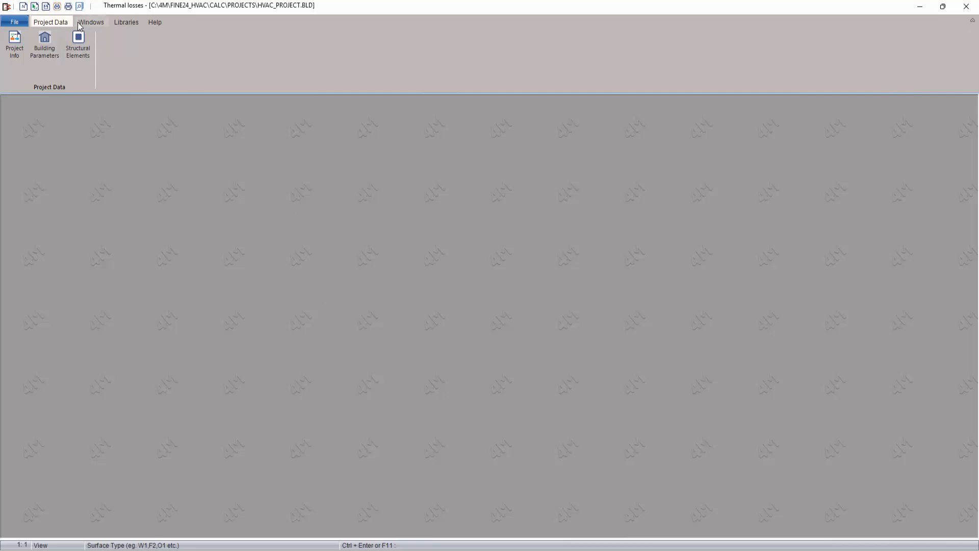
left_click(20, 39)
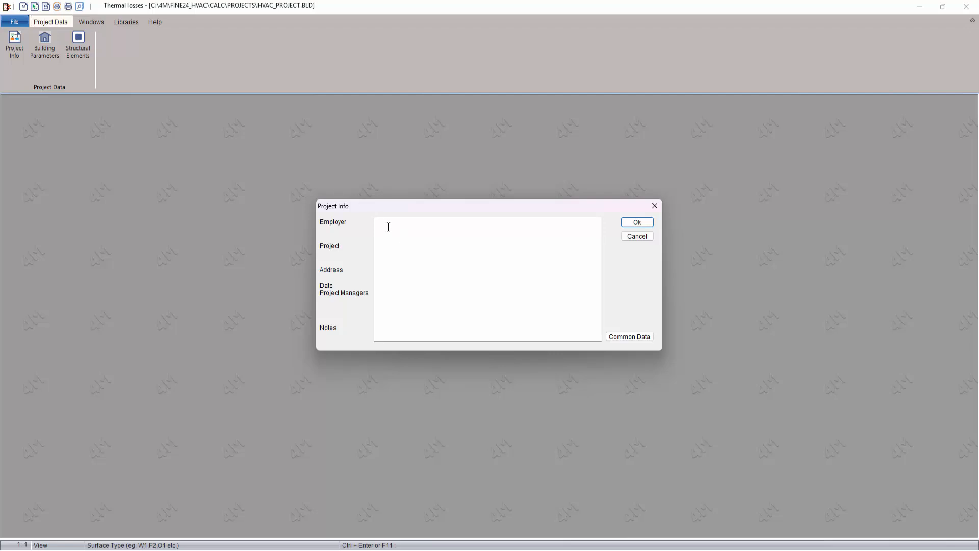
left_click(637, 222)
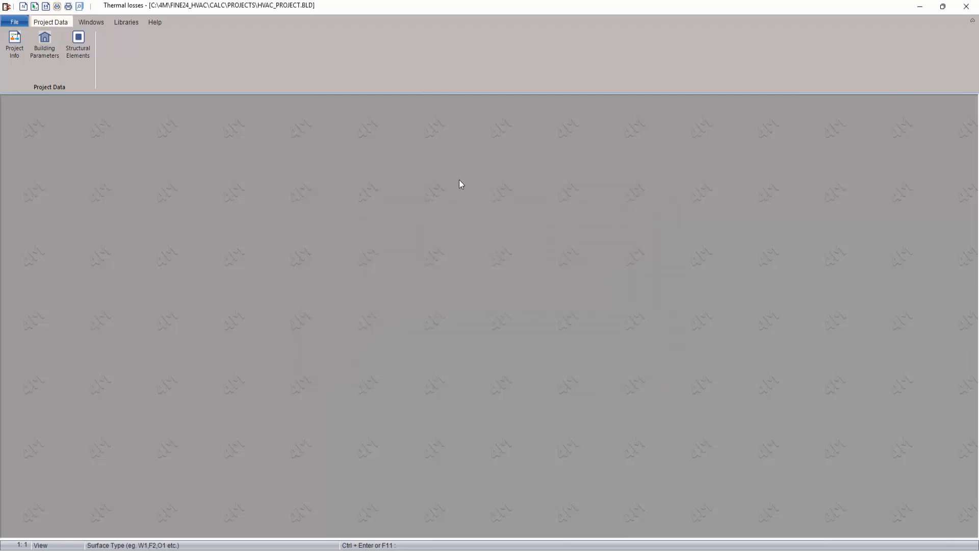
left_click(53, 41)
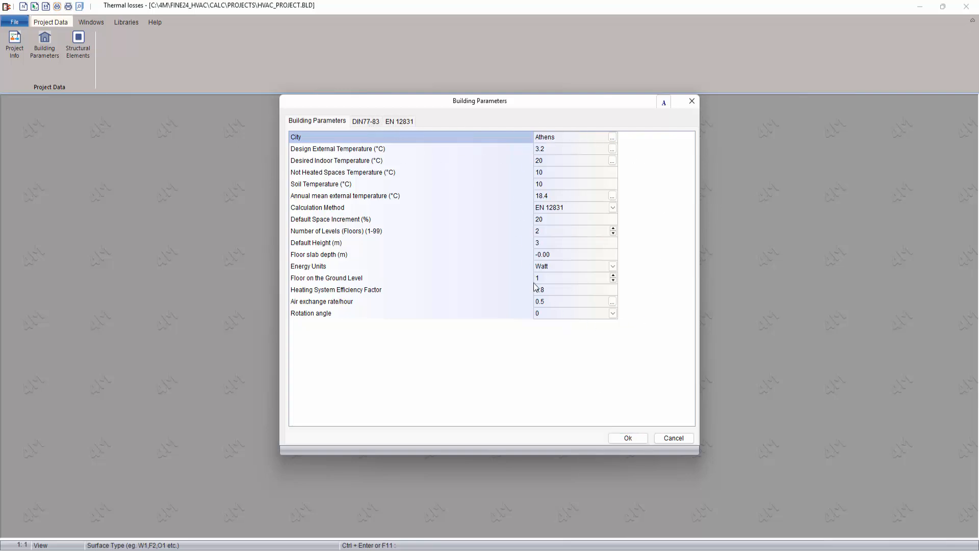
left_click(645, 442)
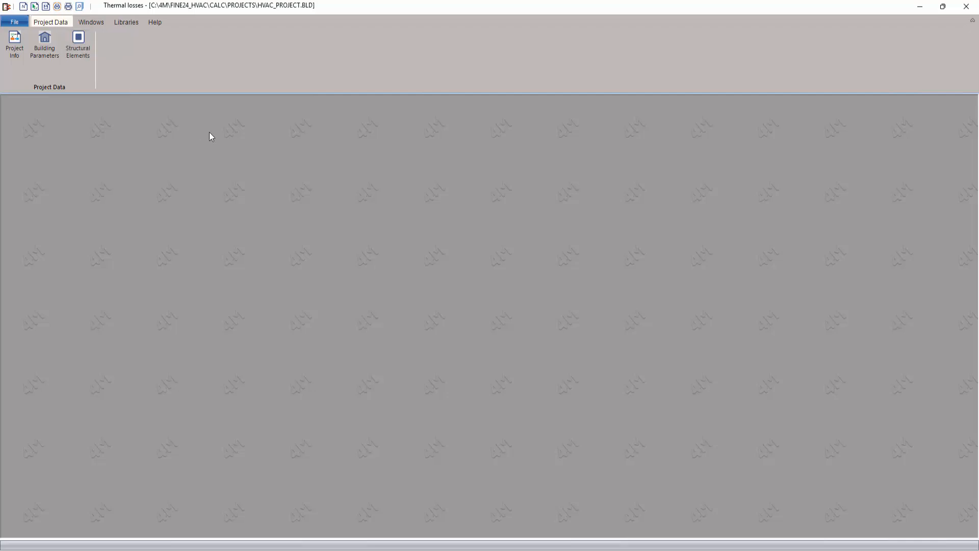
Step: Check wall W2's external wall type in the structural elements table, leaving it unchanged
left_click(89, 45)
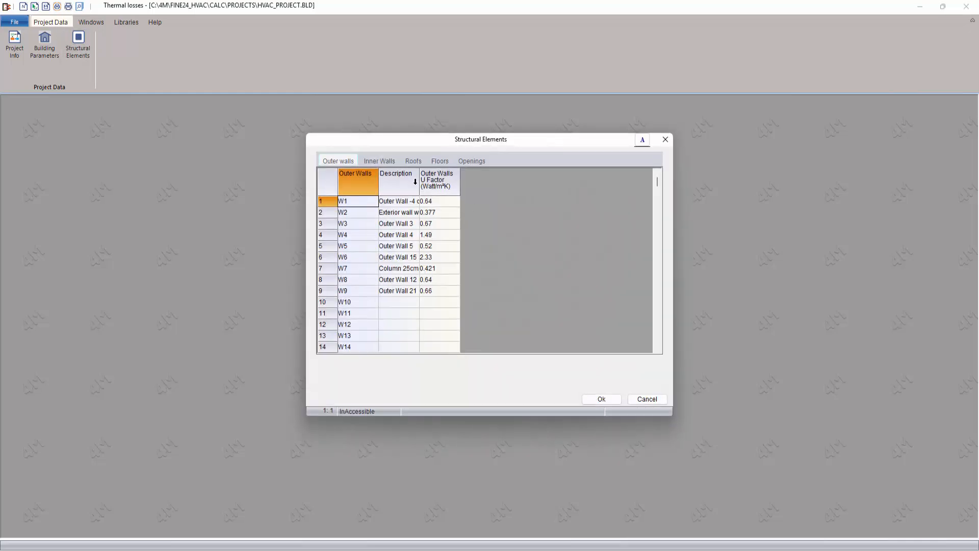
left_click_drag(438, 186, 470, 189)
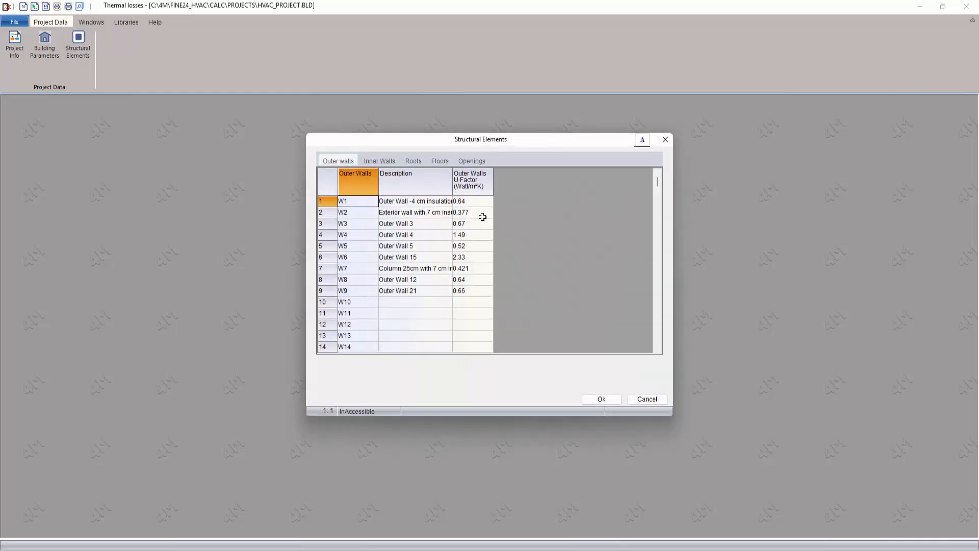
left_click(450, 215)
left_click(448, 213)
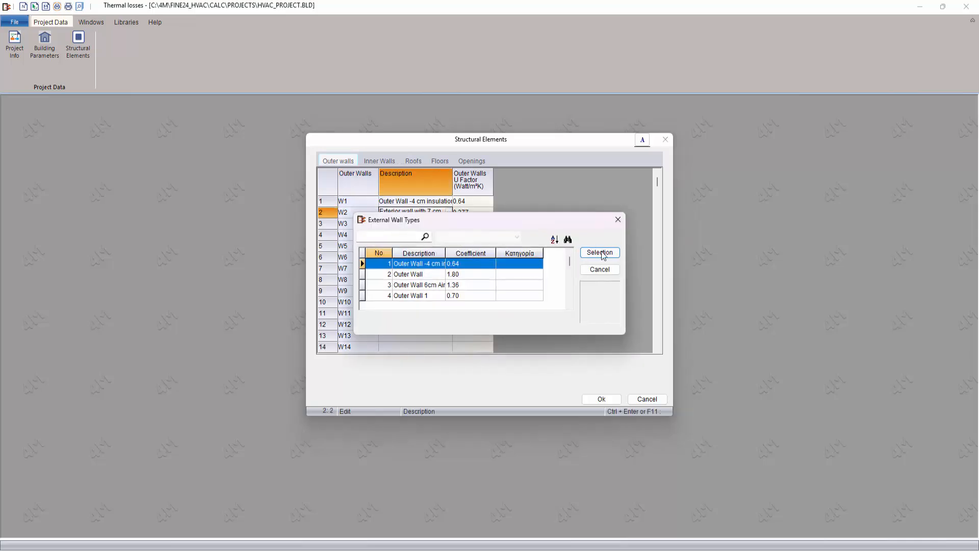
left_click(617, 223)
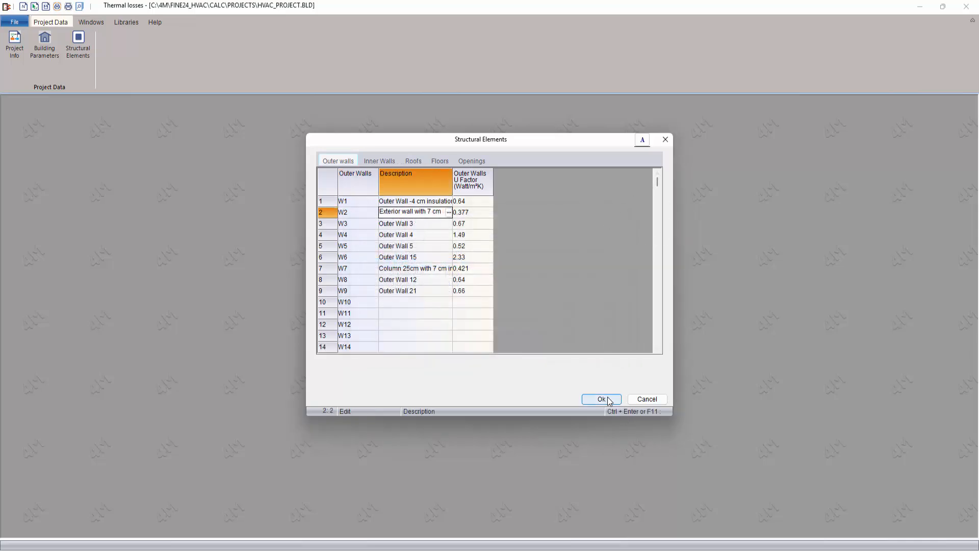
left_click(605, 399)
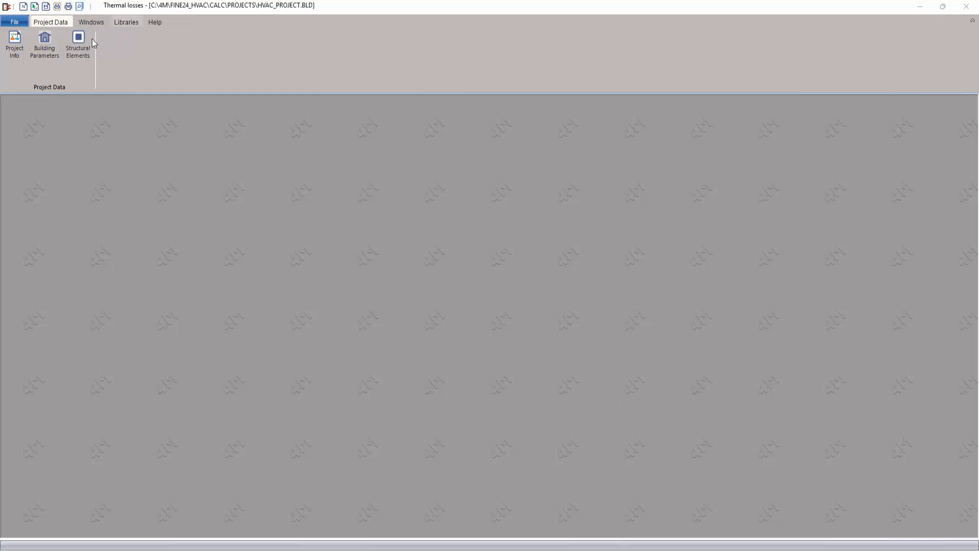
Step: Append Outer Walls record 81 'New External Wall' with Detailed Calculation and open its U-value sheet
left_click(127, 22)
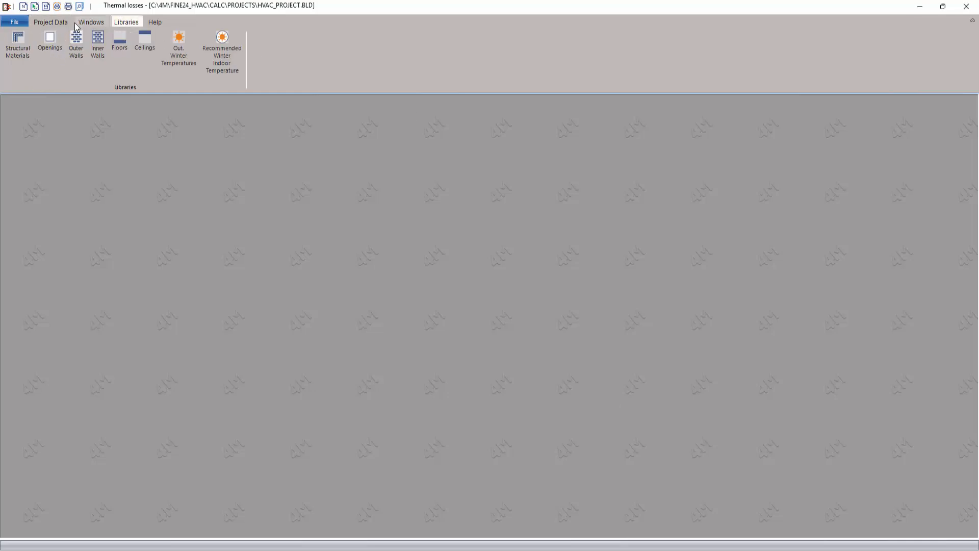
left_click(75, 51)
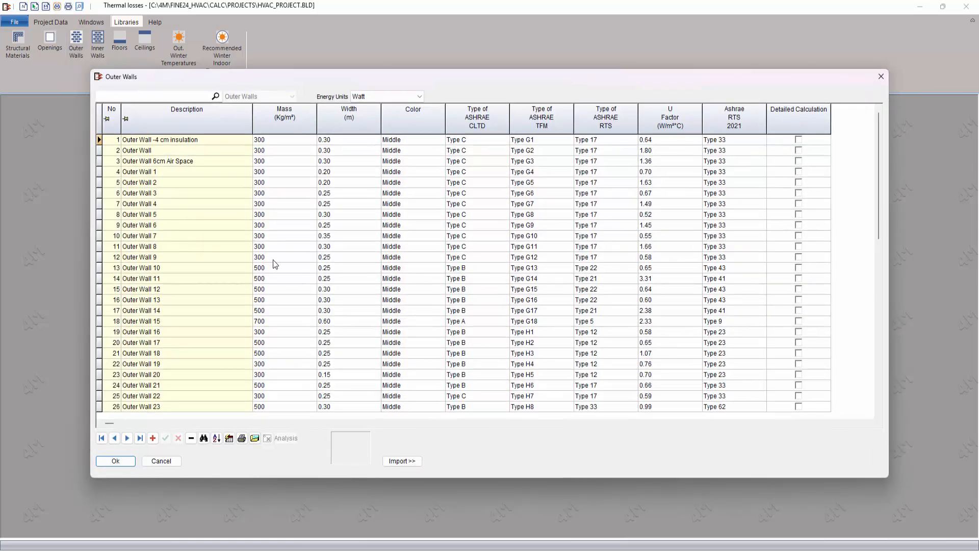
left_click_drag(877, 201, 883, 374)
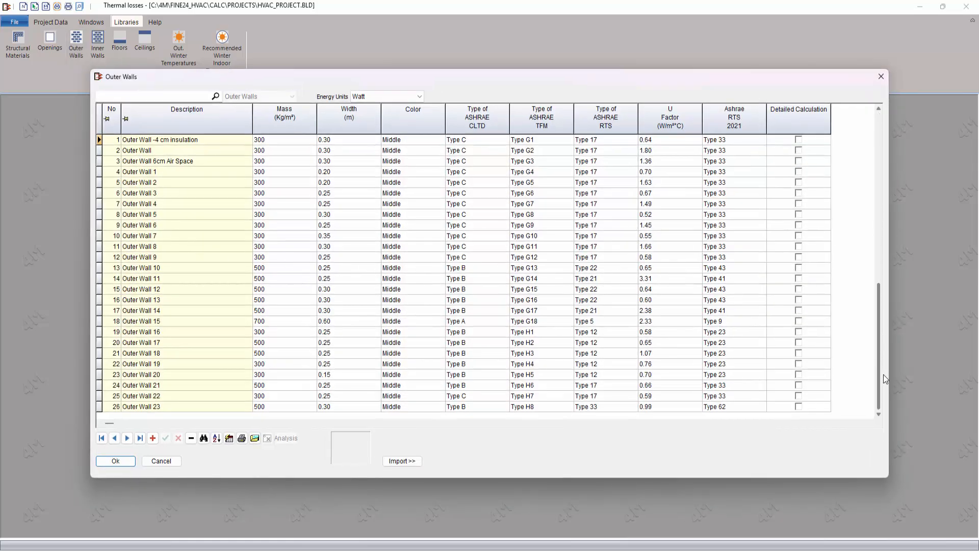
left_click(152, 438)
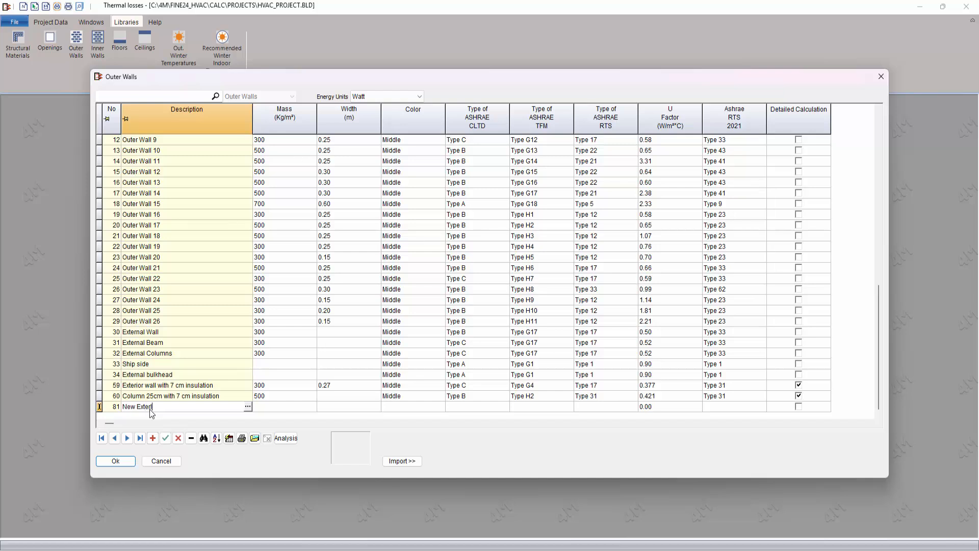
type("all")
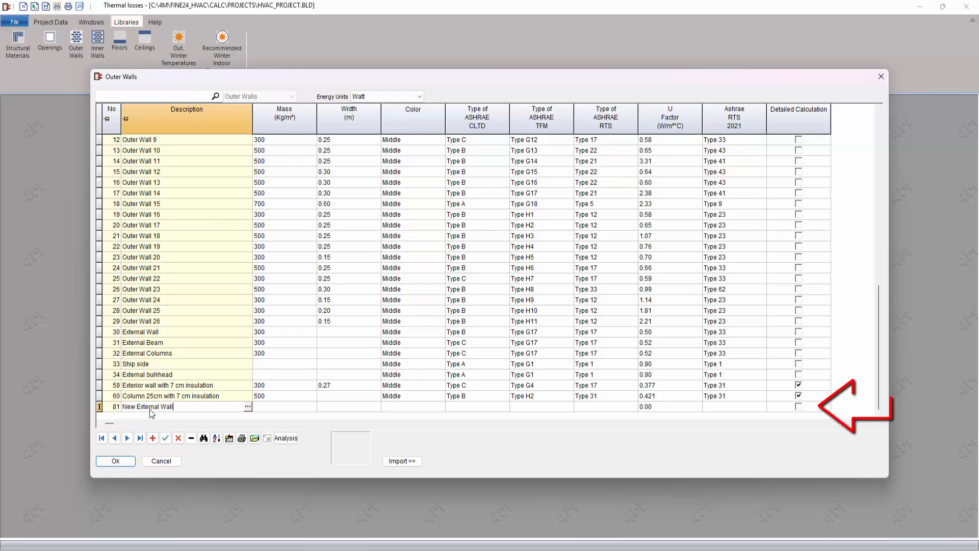
left_click(798, 407)
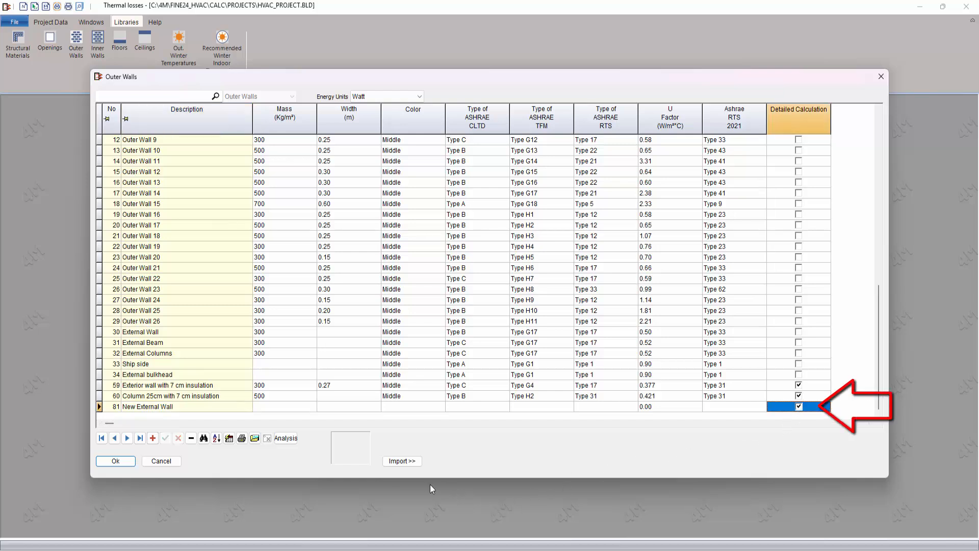
left_click(286, 439)
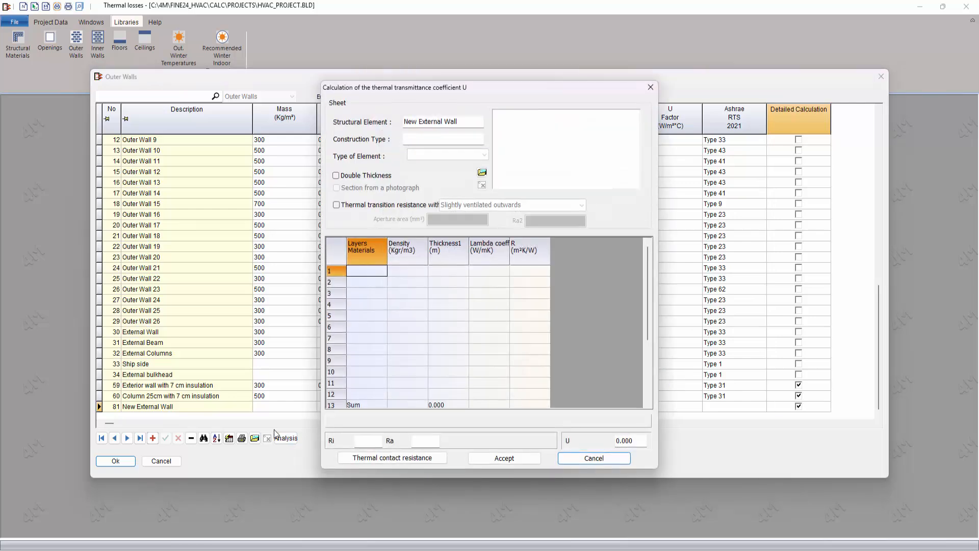
Step: Add Plaster_Coating as layer 1 and Solid clay brick as layer 2 from the materials library
left_click(375, 271)
left_click(383, 270)
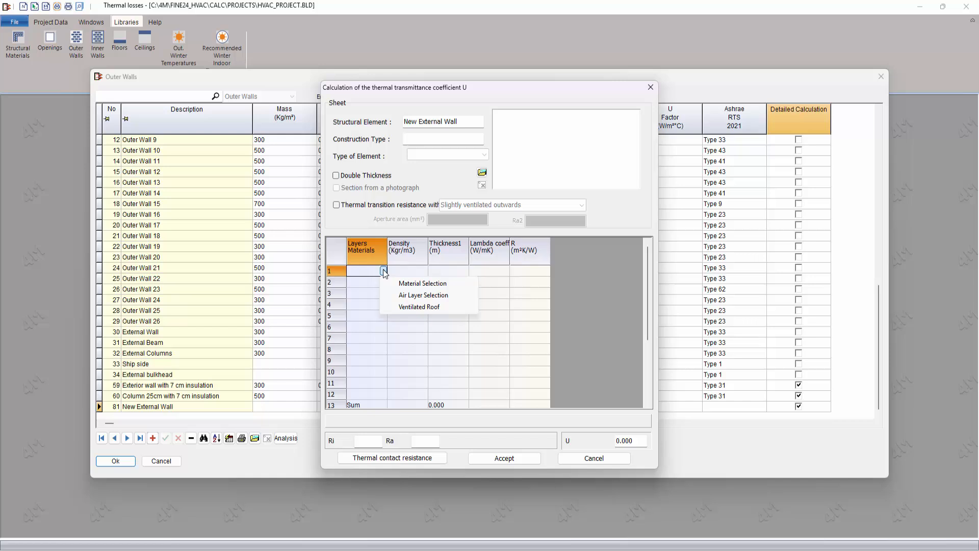
left_click(413, 283)
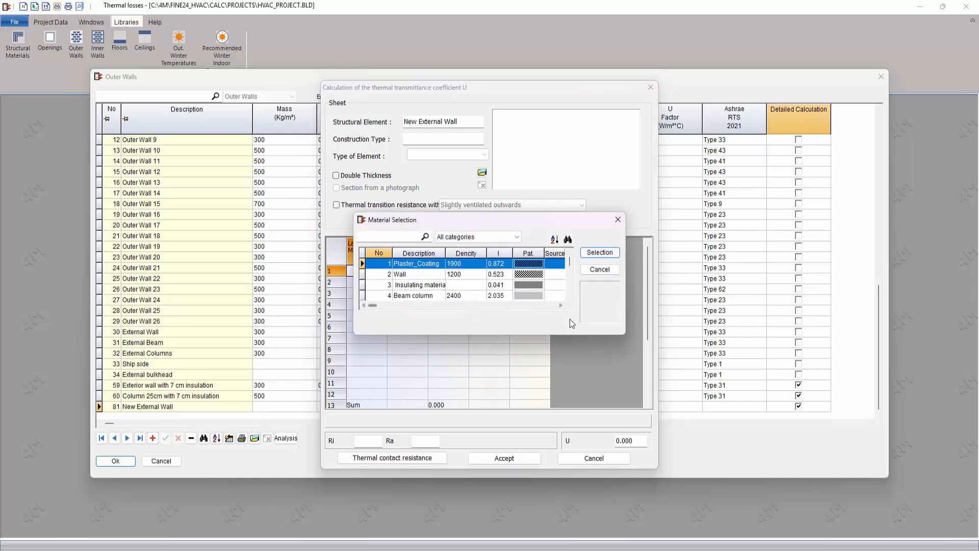
left_click(600, 255)
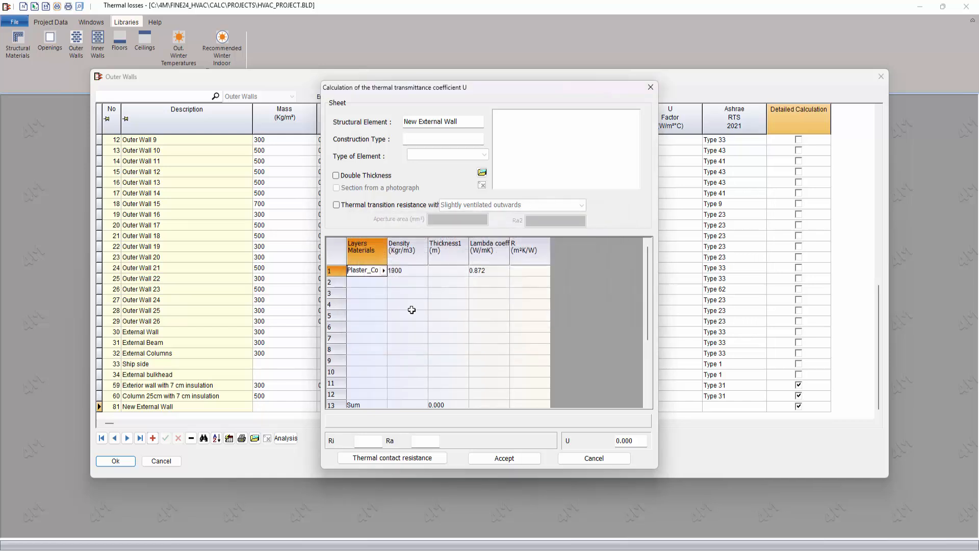
left_click(376, 282)
left_click(383, 282)
left_click(411, 295)
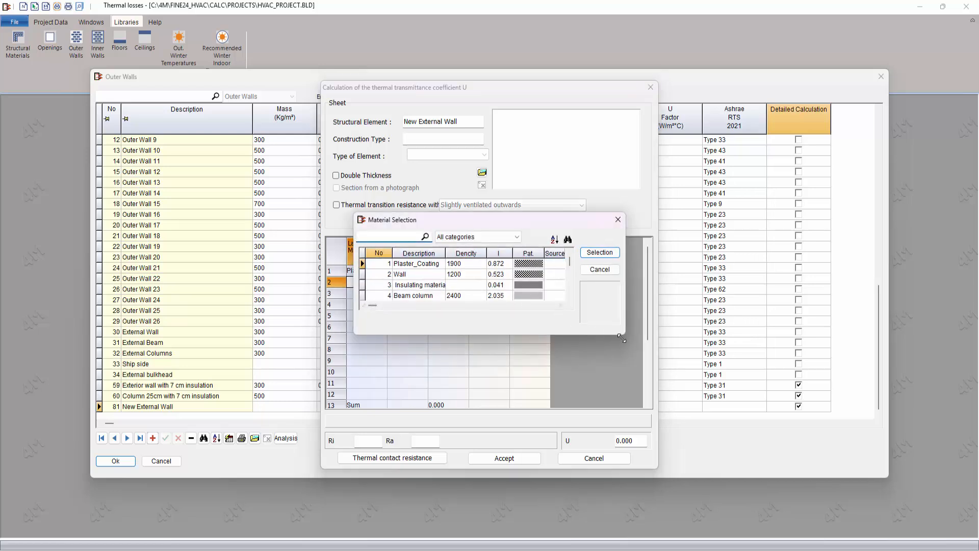
left_click_drag(621, 338, 654, 441)
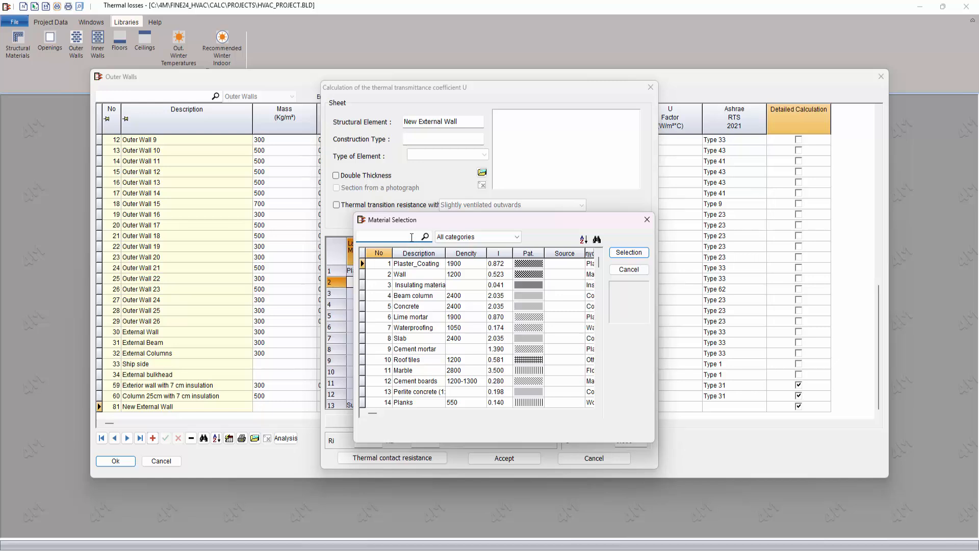
type("brick")
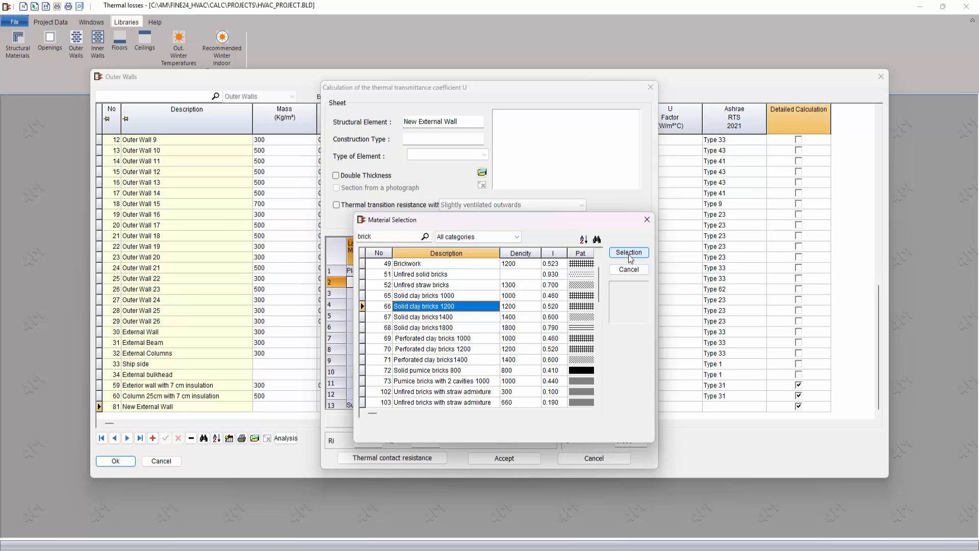
left_click(628, 252)
Step: Copy the brick layer into row 3
left_click(335, 283)
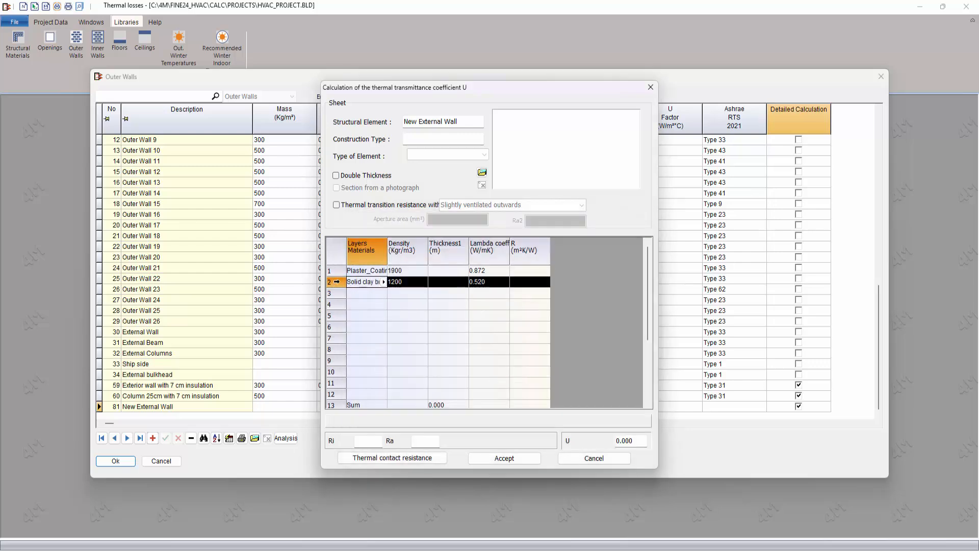
right_click(335, 284)
left_click(335, 298)
left_click(333, 293)
right_click(333, 293)
left_click(361, 322)
Step: Add THERMOPROSOPSIS EPS 200 from Insulating materials as the fourth layer
left_click(365, 307)
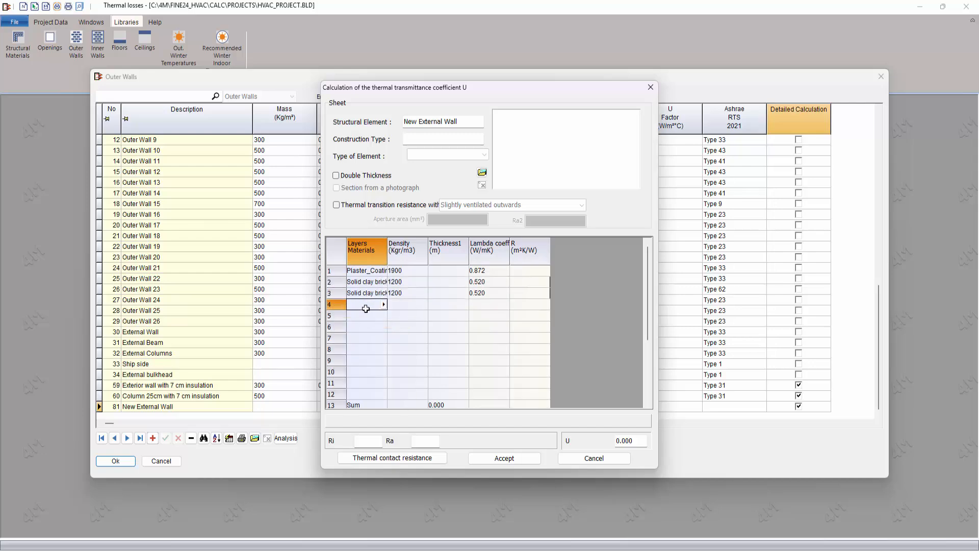
left_click(384, 305)
left_click(400, 316)
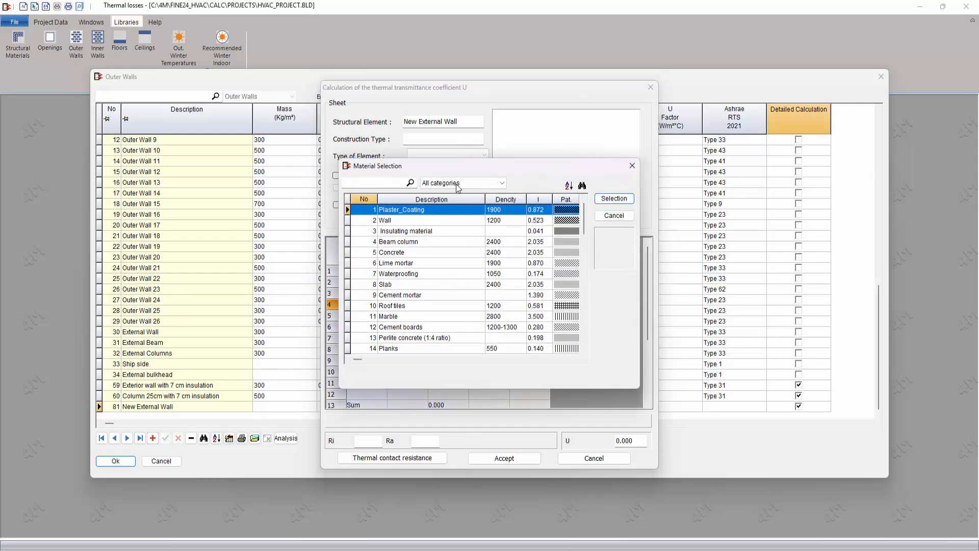
left_click(461, 183)
scroll(447, 201, "up", 3)
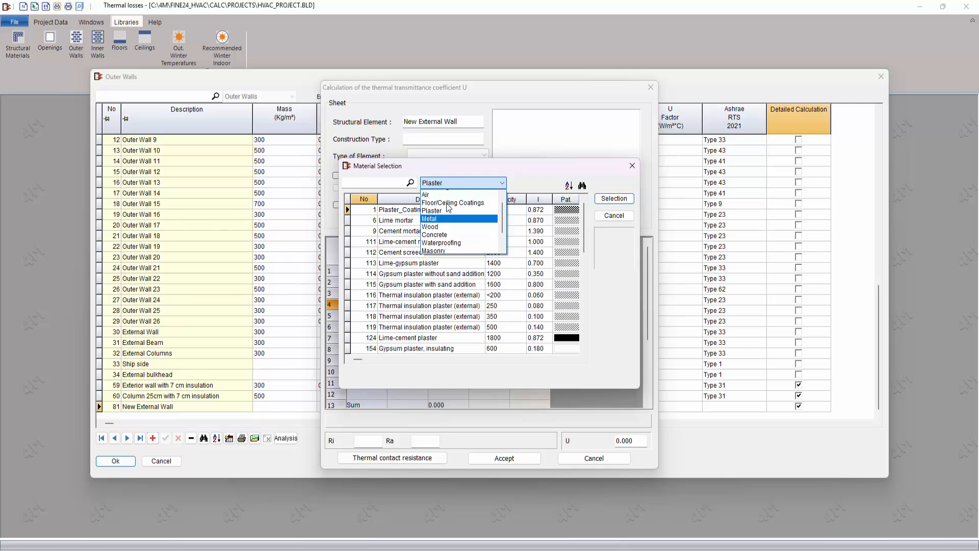
left_click(448, 207)
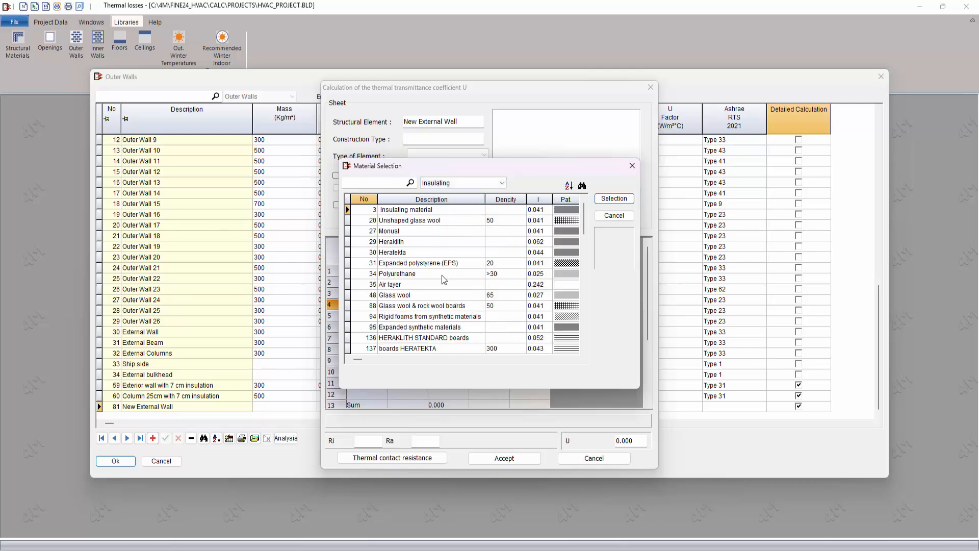
scroll(443, 284, "down", 20)
scroll(484, 304, "down", 3)
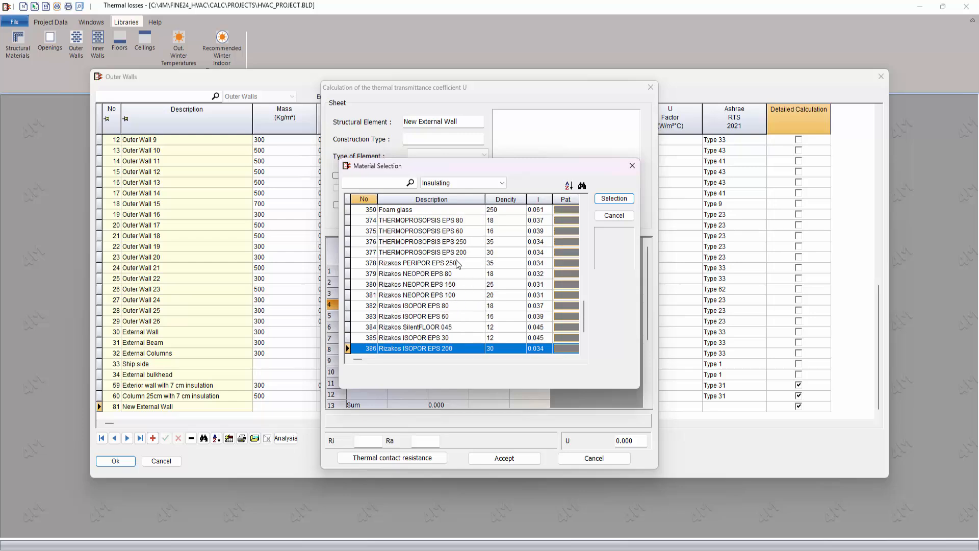
left_click(441, 253)
left_click(613, 199)
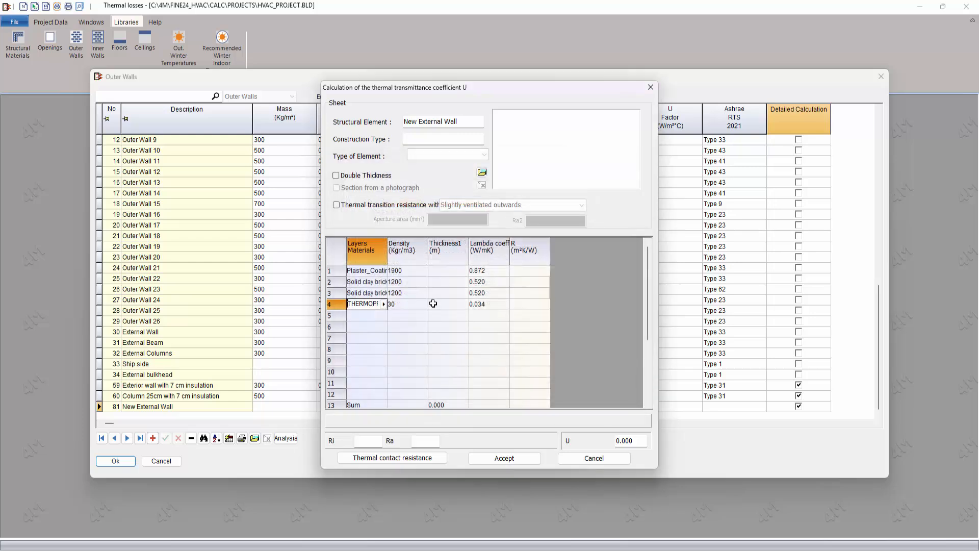
Step: Copy the plaster coating layer from row 1 into row 5
left_click(357, 270)
right_click(341, 271)
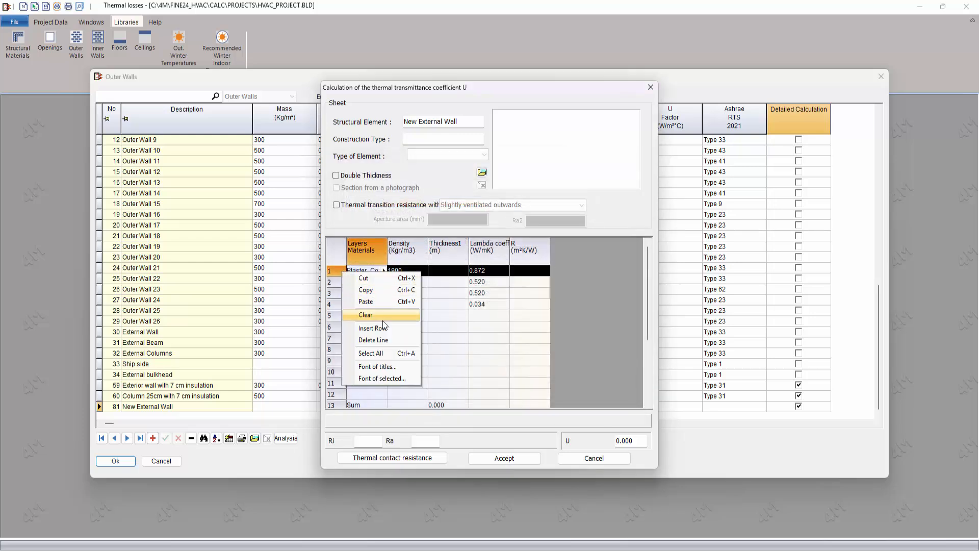
left_click(377, 289)
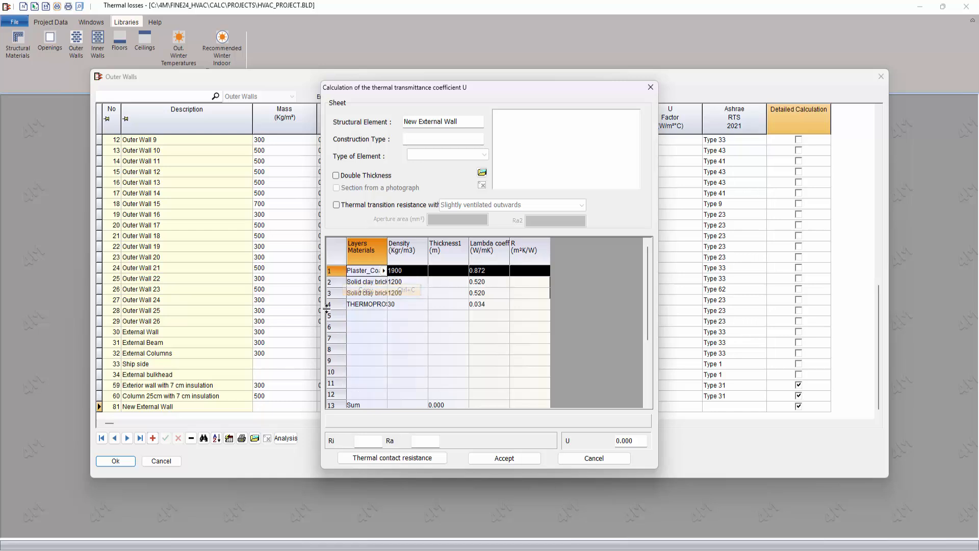
left_click(351, 316)
right_click(338, 316)
left_click(381, 344)
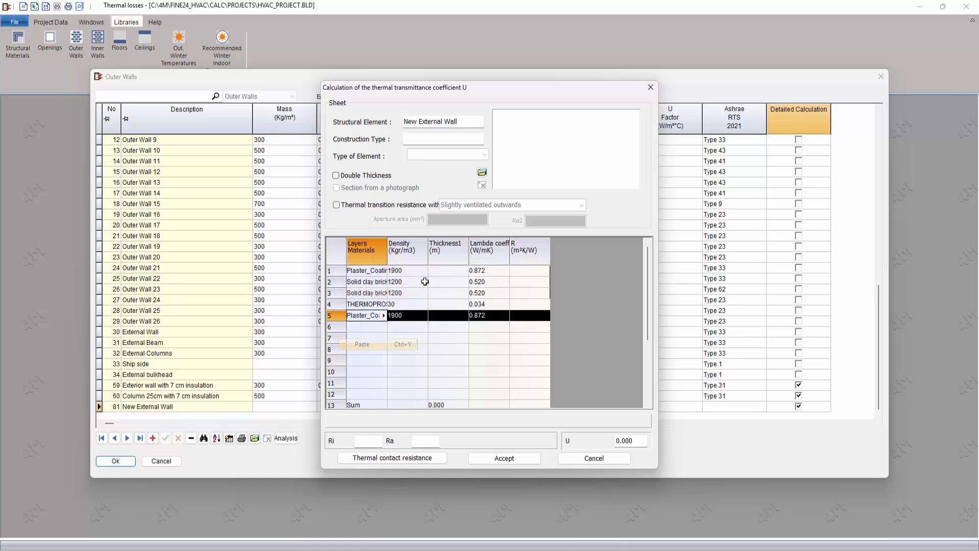
Step: Enter layer thicknesses 0.01, 0.09, 0.09, 0.05 and 0.01 m for rows 1–5
left_click(456, 271)
type("0.01")
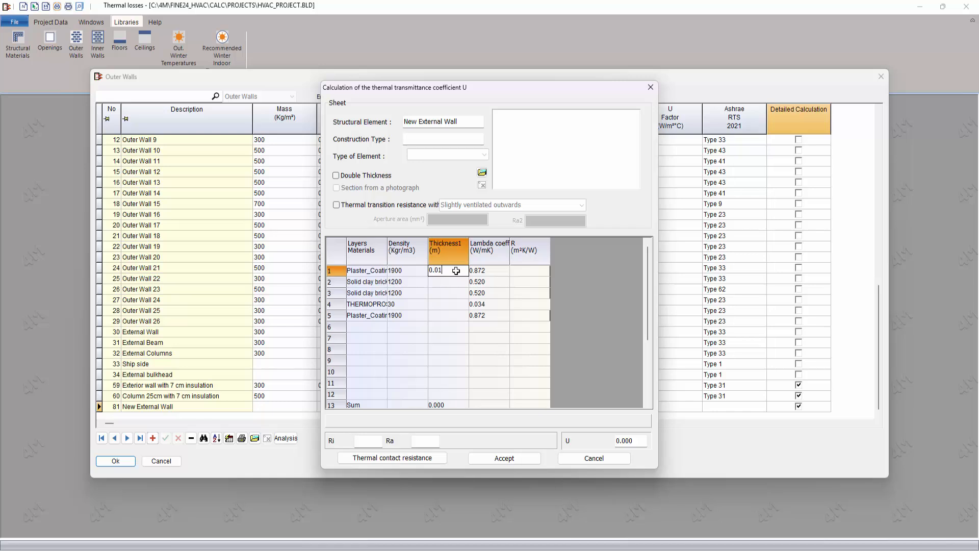
key("Return")
type("0.09")
key("Return")
type(".0")
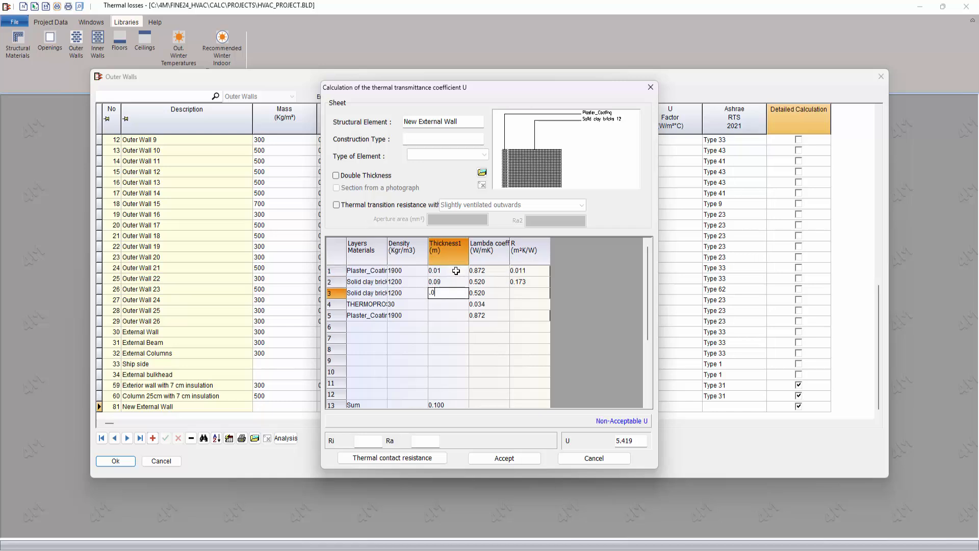
type("9")
key("Return")
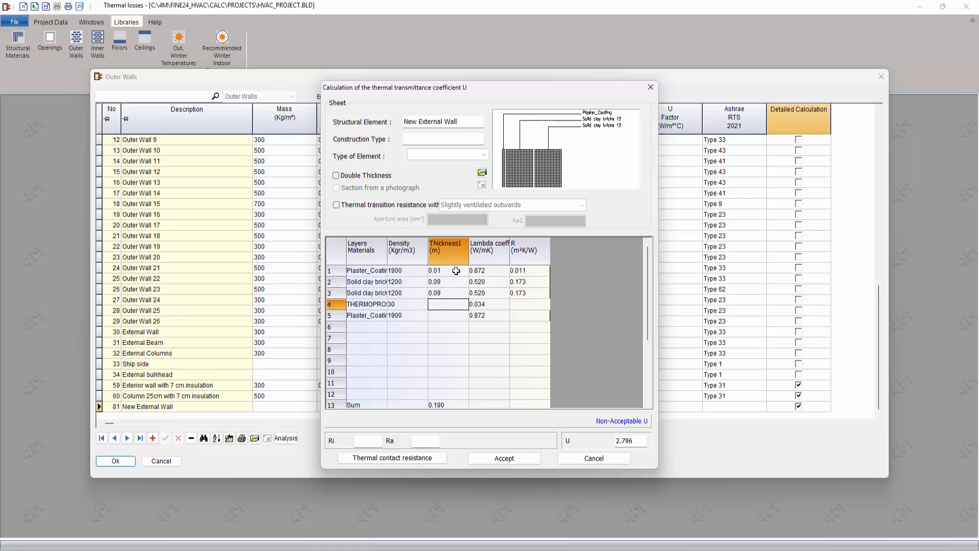
type("0.05")
key("Return")
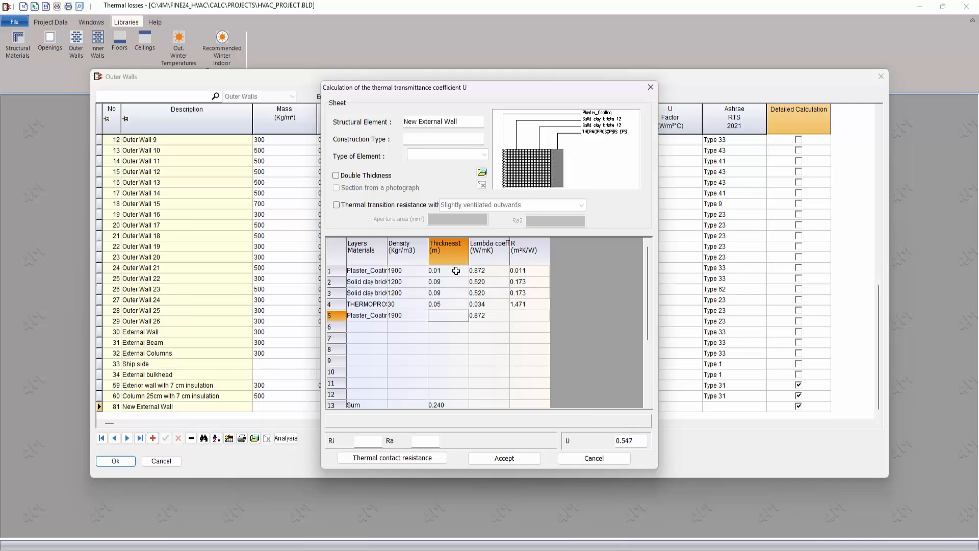
type("0.01")
key("Return")
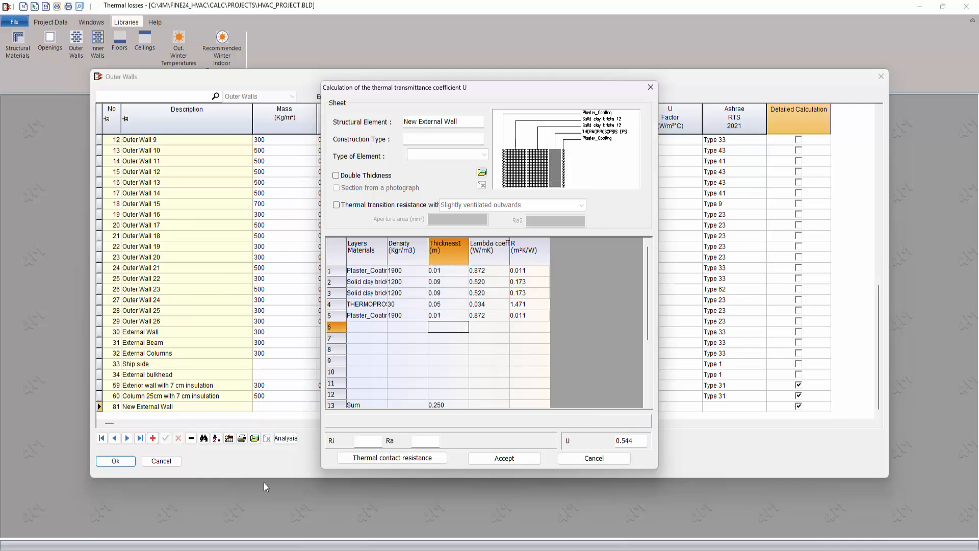
Step: Set surface resistances Ri 0.13 and Ra 0.04, then accept the resulting U of 0.498
left_click(383, 457)
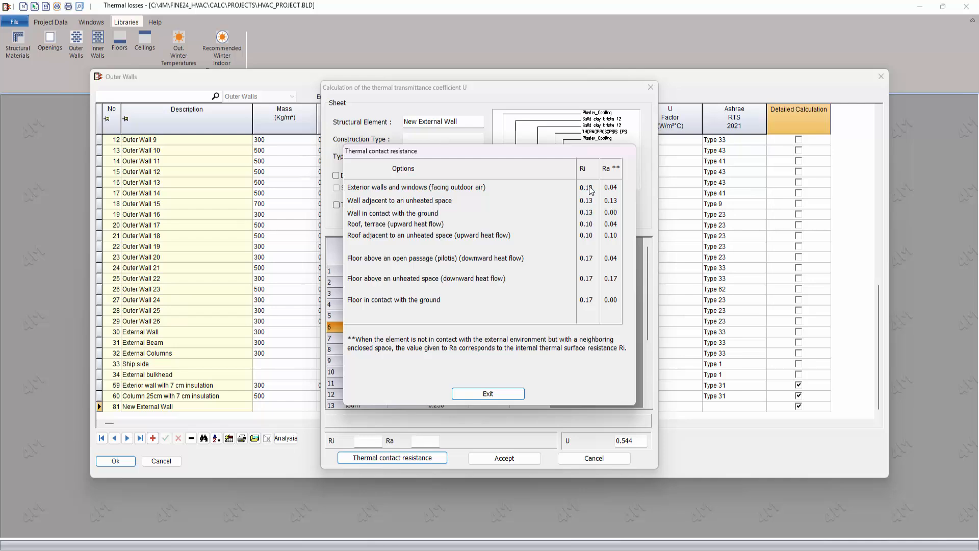
left_click(589, 187)
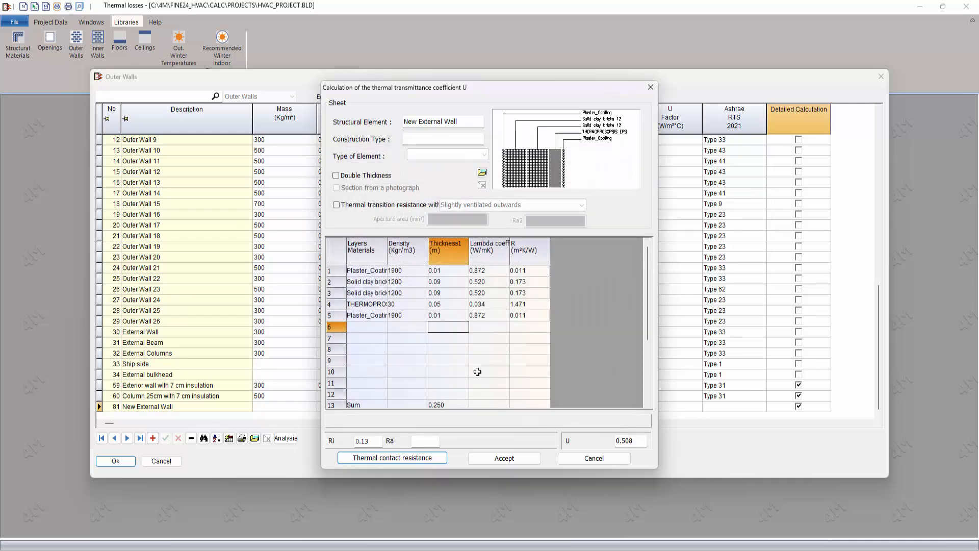
left_click(418, 457)
left_click(613, 188)
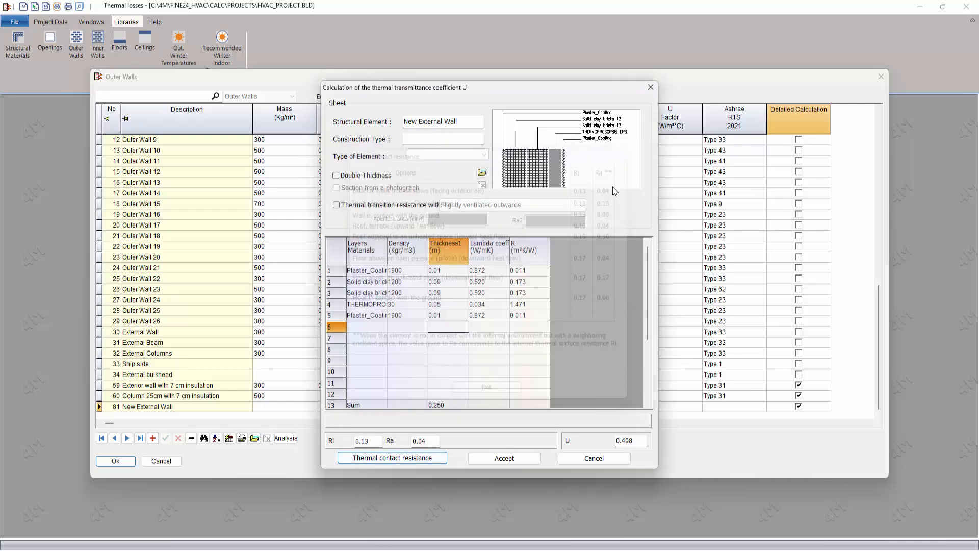
left_click(504, 458)
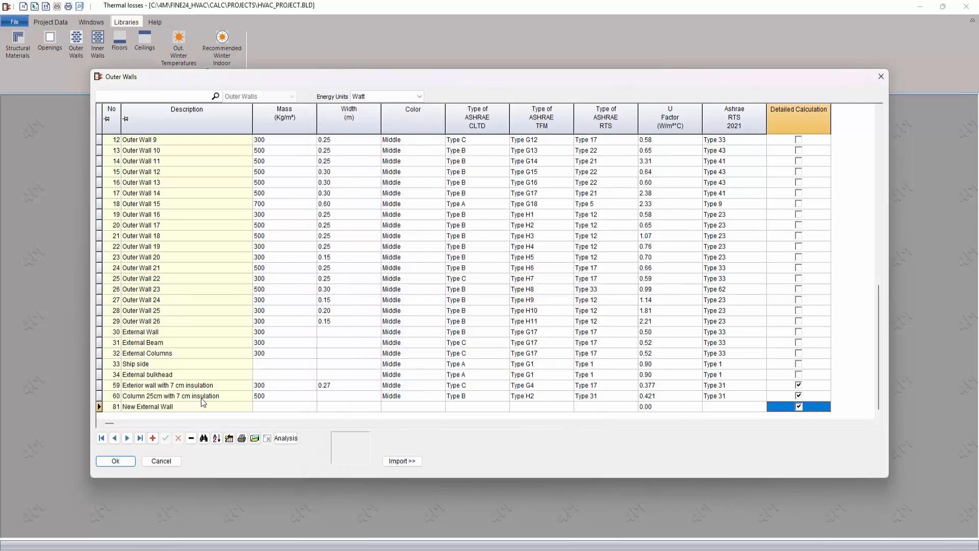
Step: Save the Outer Walls library and confirm New External Wall (0.498) appears among structural wall types, changing nothing
left_click(179, 407)
left_click(118, 461)
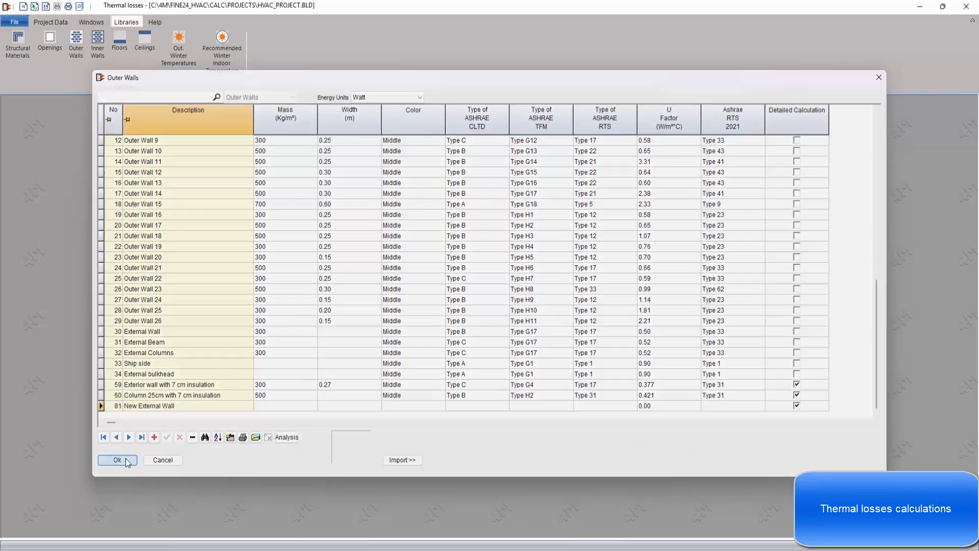
left_click(51, 22)
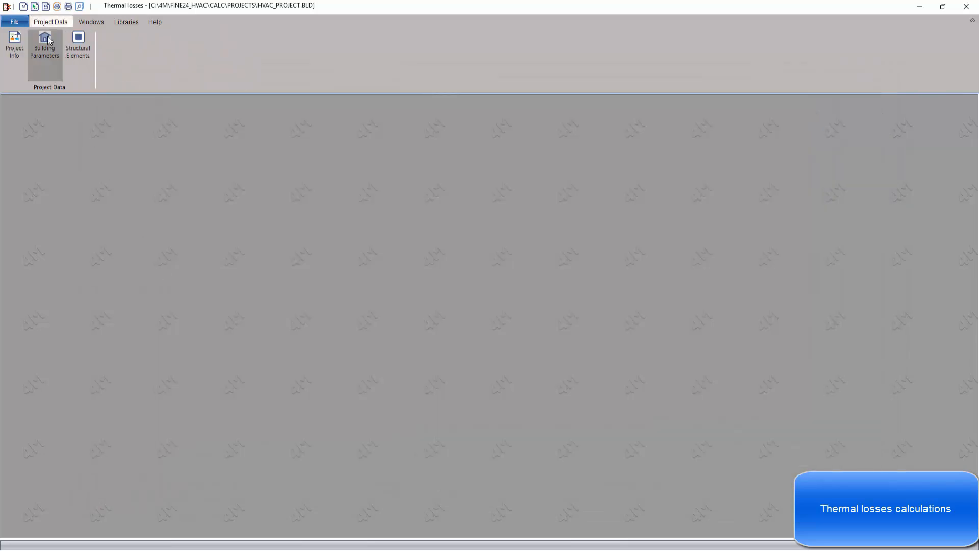
left_click(77, 45)
left_click_drag(420, 186, 468, 186)
left_click(463, 214)
left_click(464, 213)
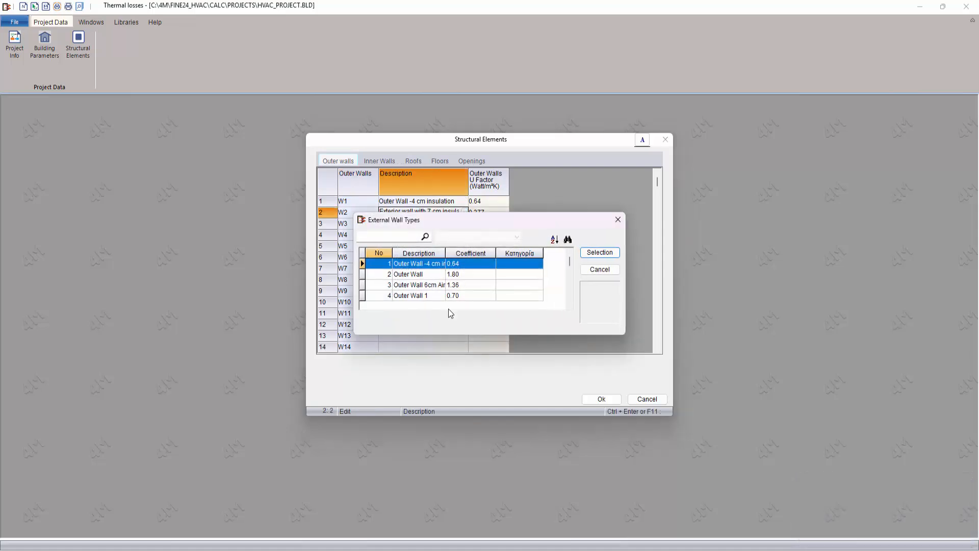
left_click_drag(619, 337, 634, 480)
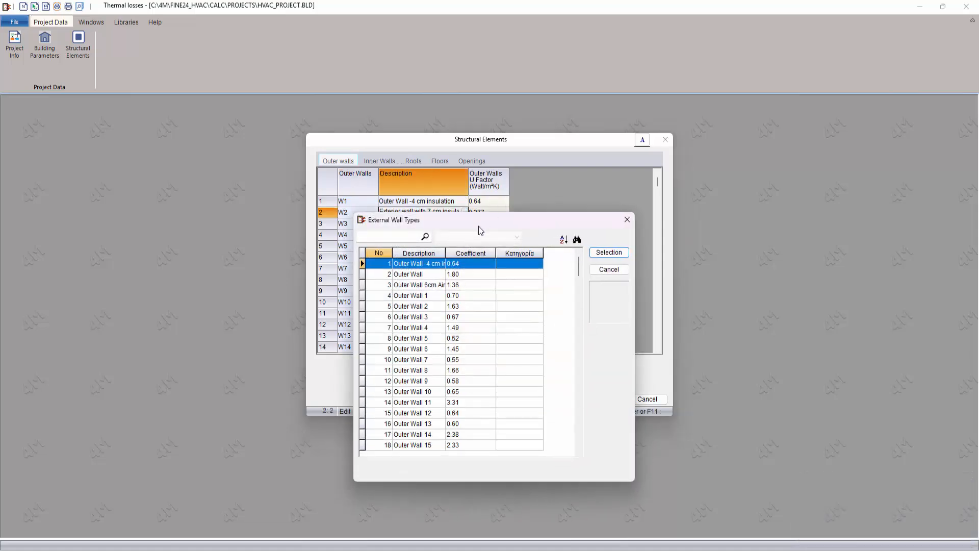
left_click_drag(479, 229, 470, 100)
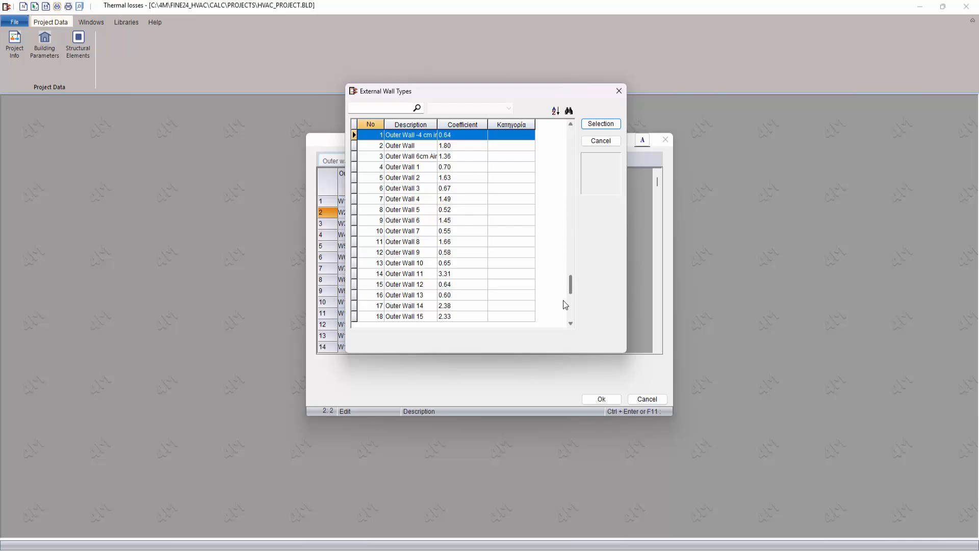
left_click_drag(571, 285, 568, 328)
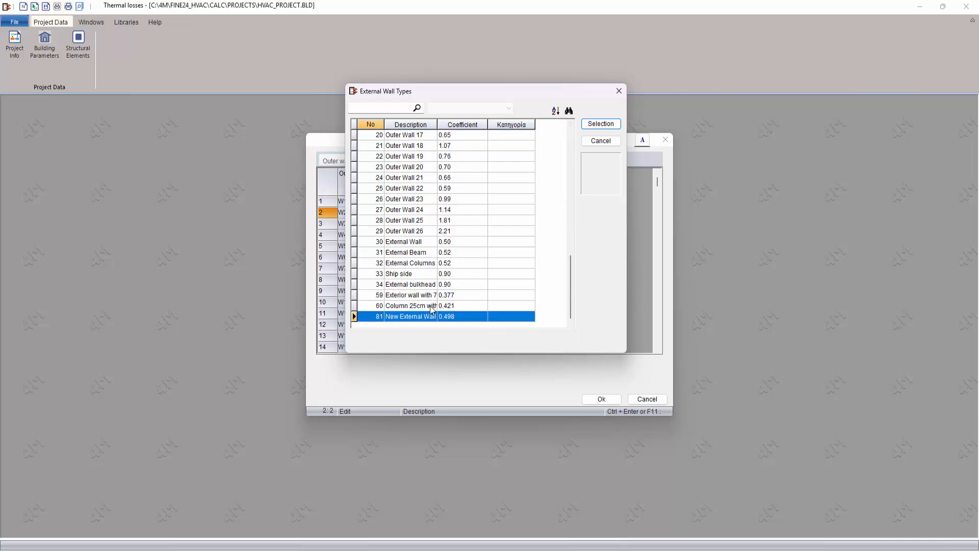
left_click(618, 92)
left_click(644, 399)
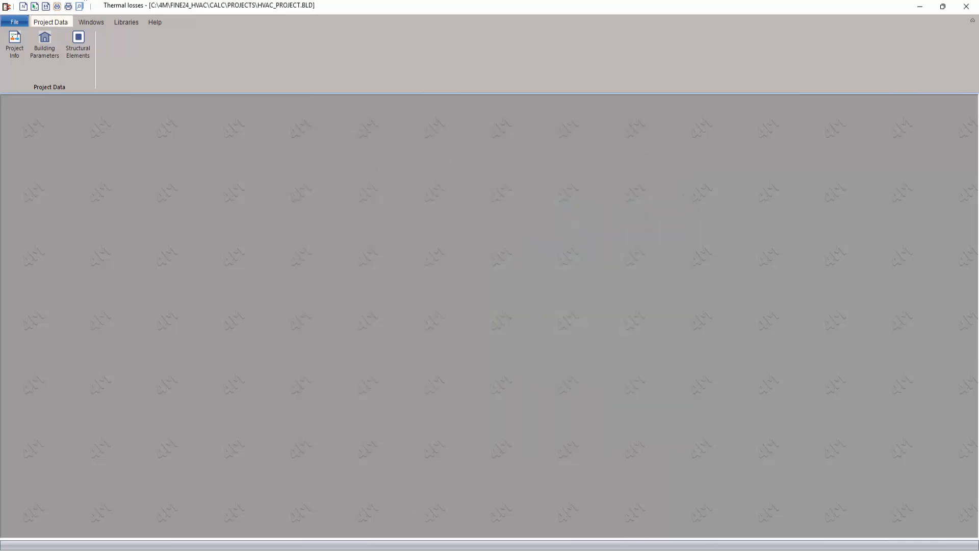
Step: Open the Thermal Losses Calculation Sheet maximized, review Office 1's surfaces, and widen the space tree
left_click(103, 24)
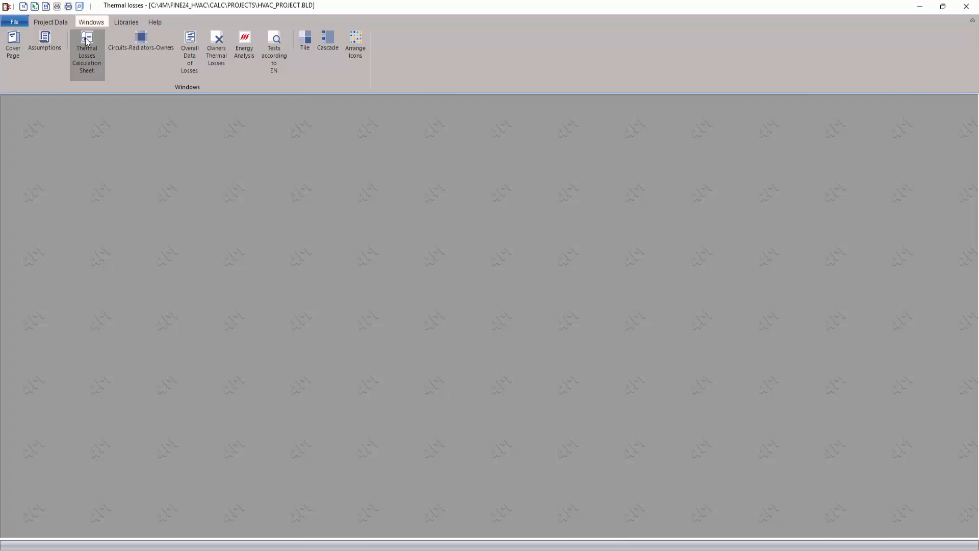
left_click(86, 42)
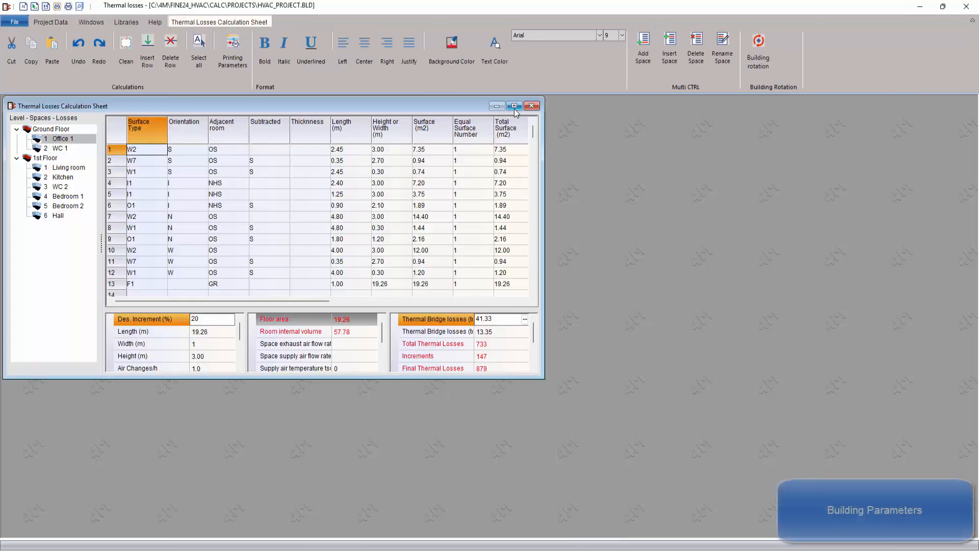
left_click(514, 104)
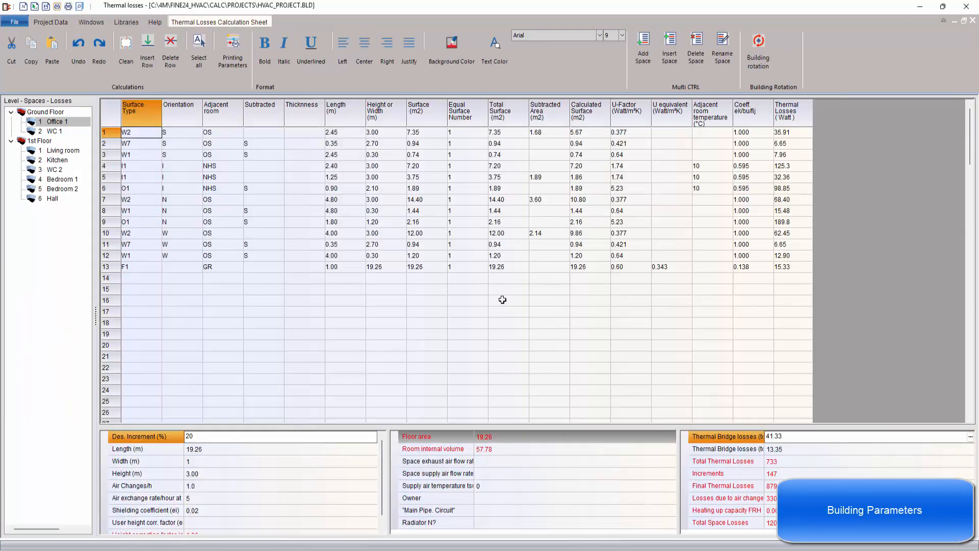
left_click_drag(126, 132, 164, 257)
left_click_drag(344, 133, 365, 244)
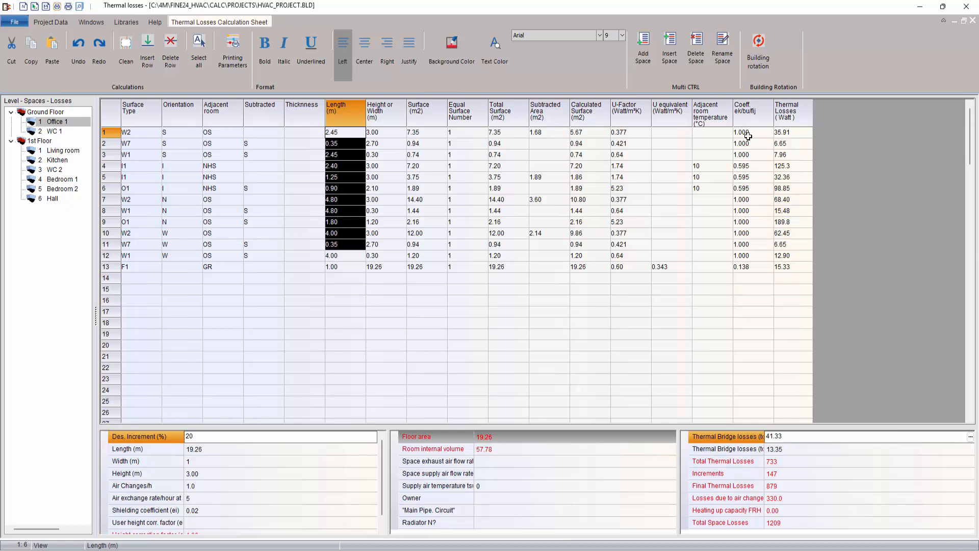
left_click_drag(747, 136, 799, 276)
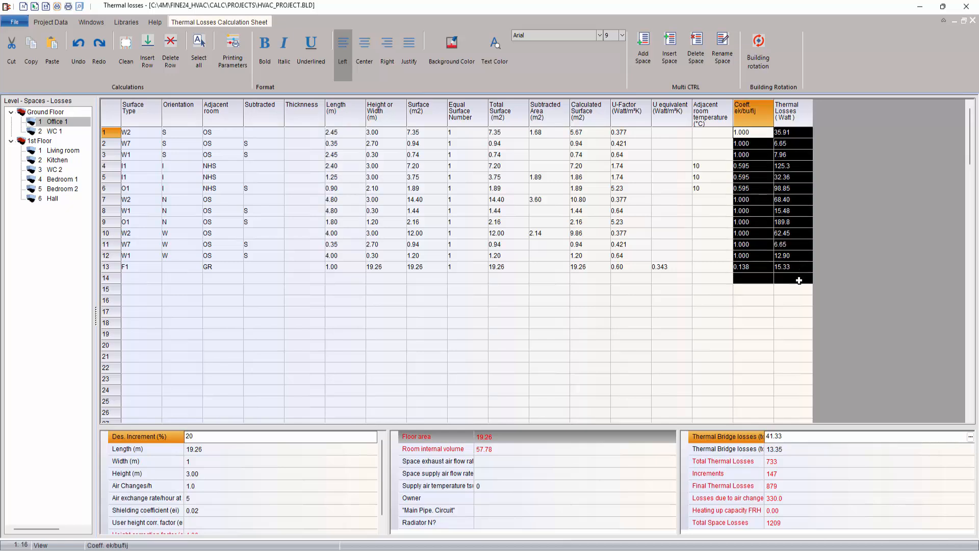
left_click(668, 355)
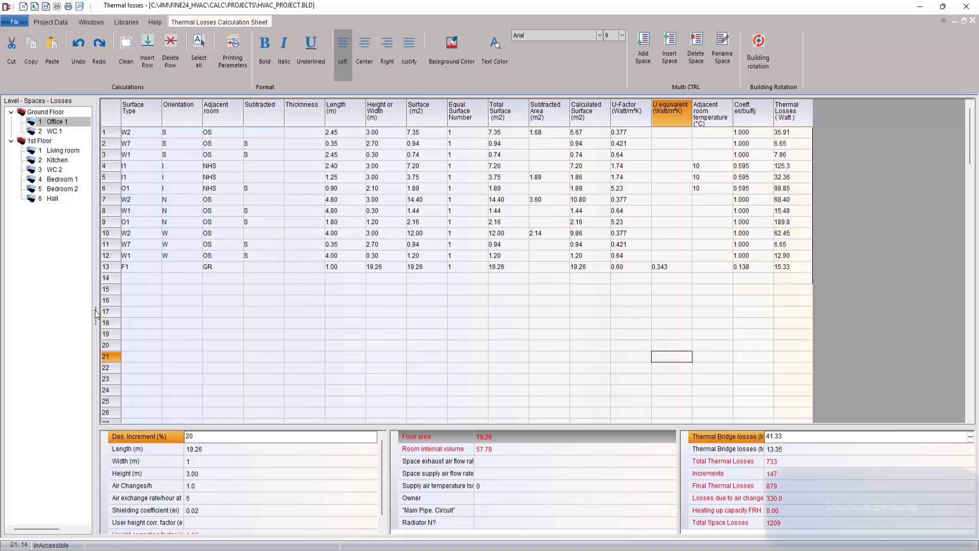
left_click_drag(95, 312, 132, 319)
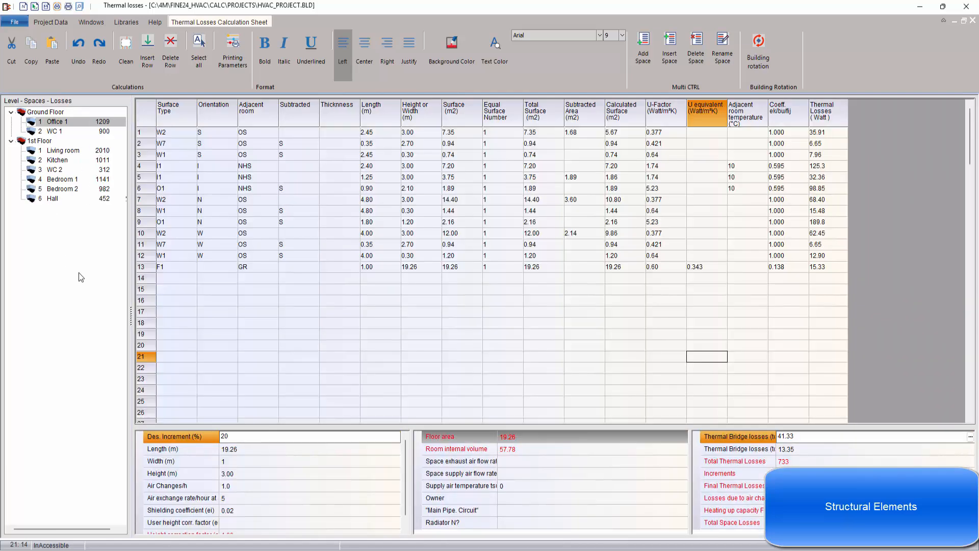
Step: Set Office 1's air exchange rate at 50 Pa to 5 and user height correction factor to 1.2
left_click(236, 454)
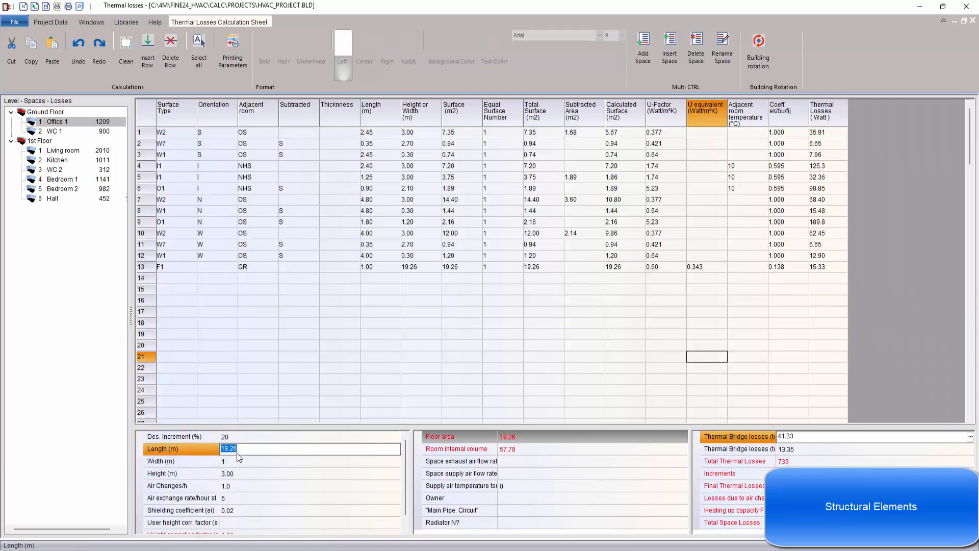
left_click(256, 475)
left_click(254, 487)
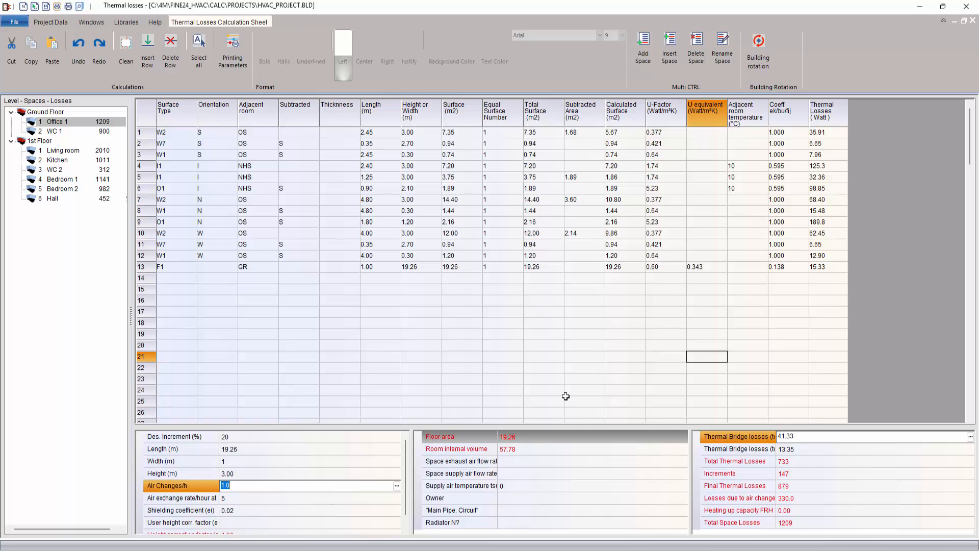
left_click(268, 497)
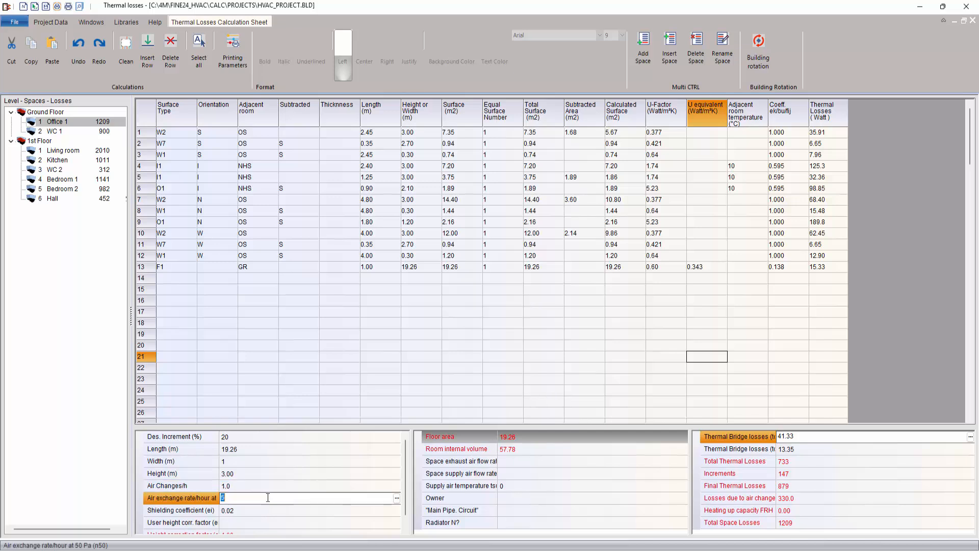
left_click_drag(221, 461, 260, 465)
scroll(283, 499, "down", 1)
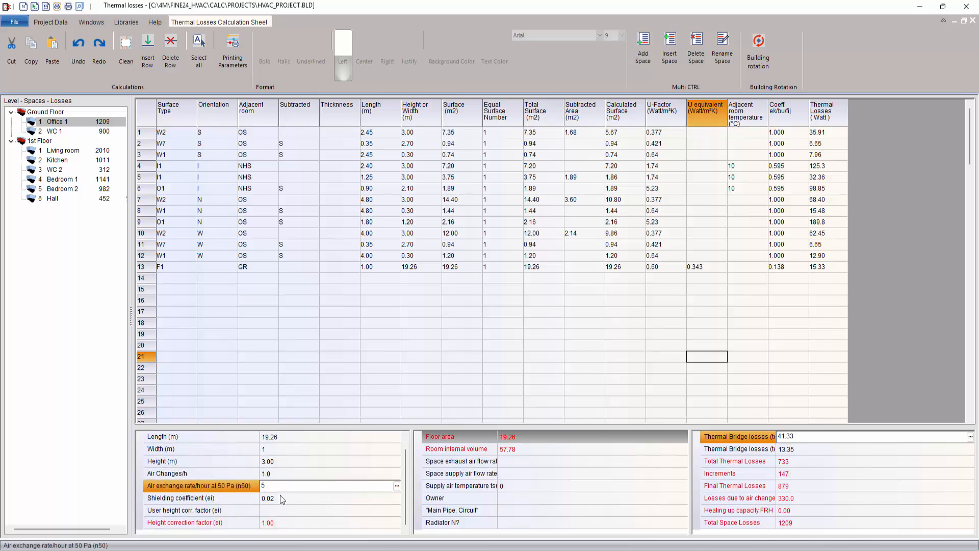
left_click(289, 508)
left_click(397, 510)
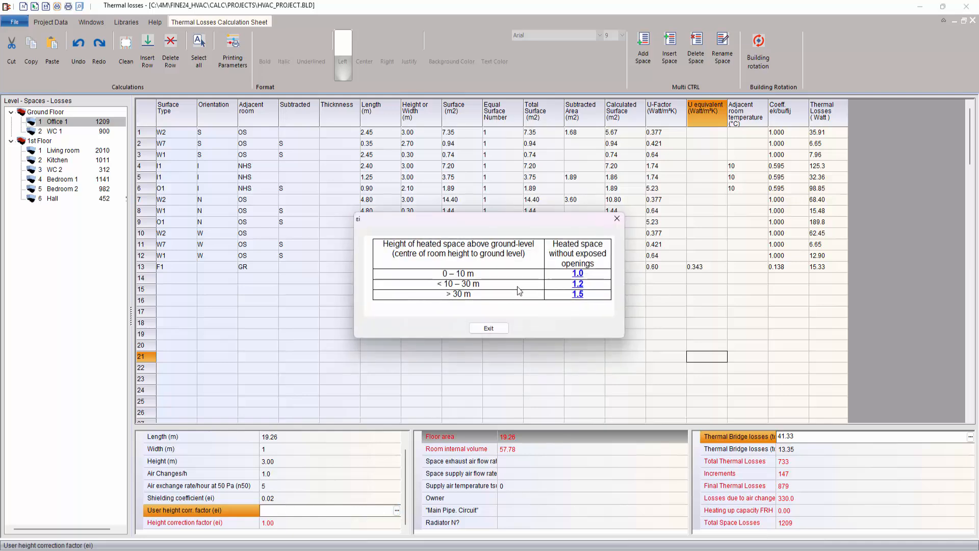
left_click(576, 284)
left_click(439, 473)
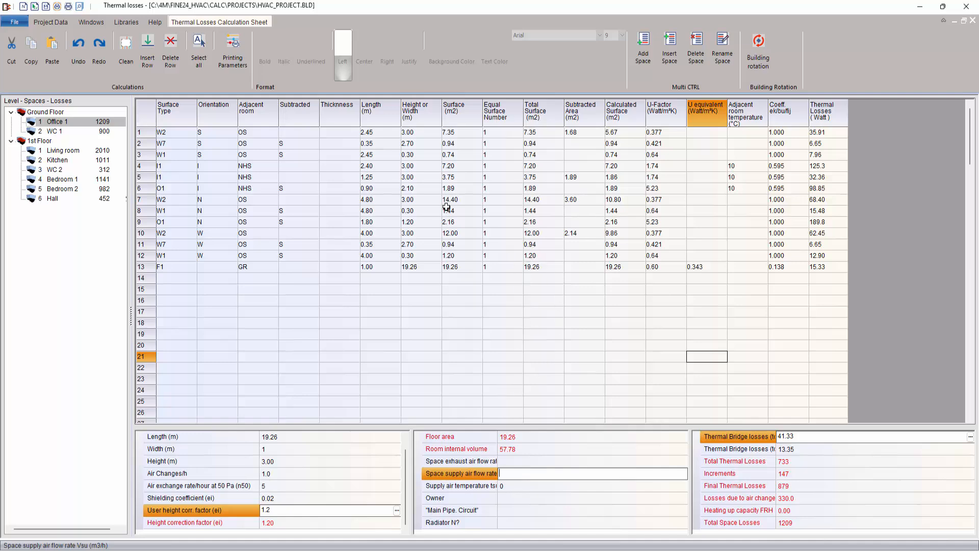
left_click(92, 23)
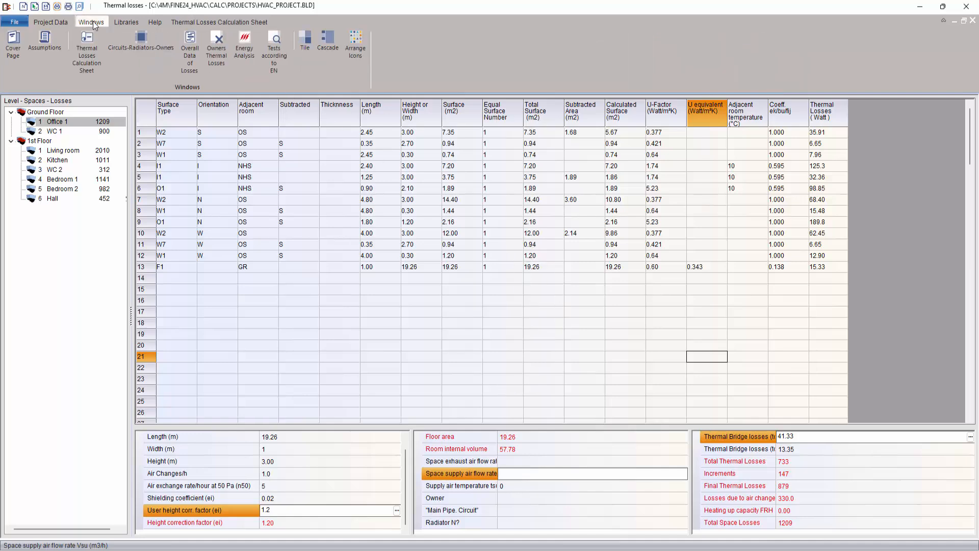
Step: Review the 8017 W overall losses and the EN 12831 building checks, then close both
left_click(196, 54)
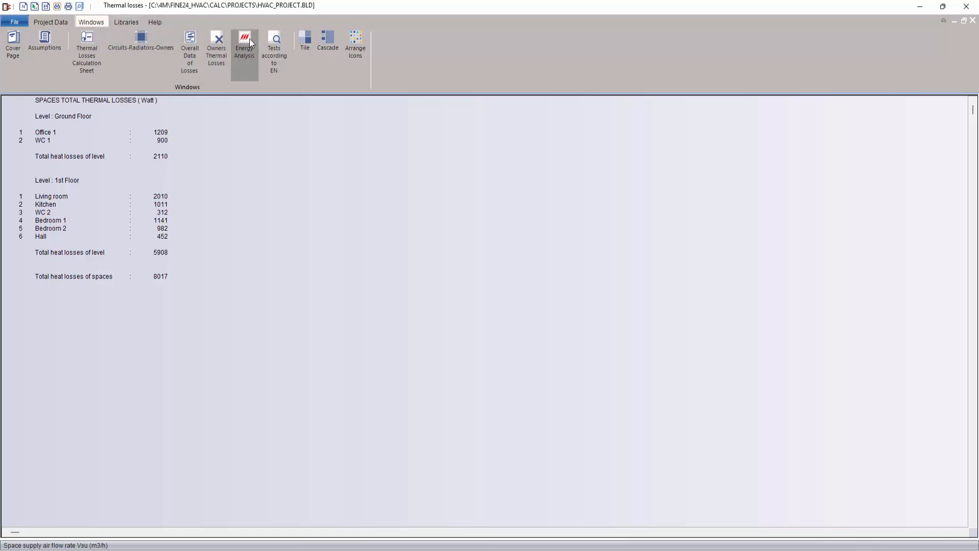
left_click(271, 38)
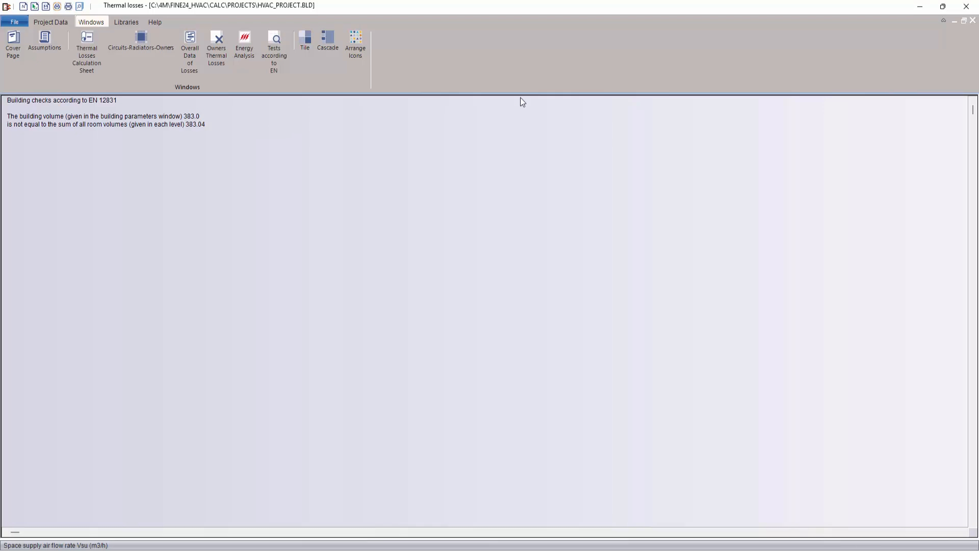
left_click(973, 22)
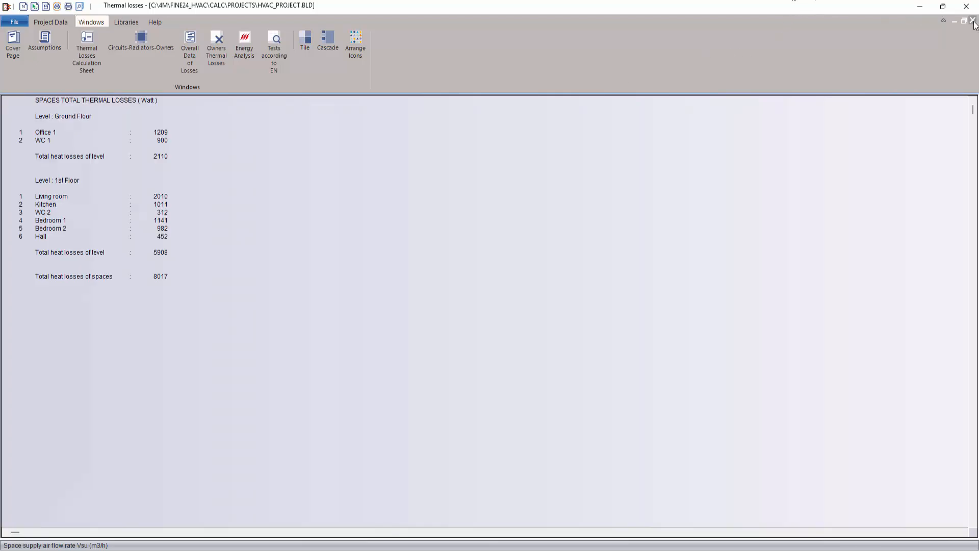
left_click(972, 21)
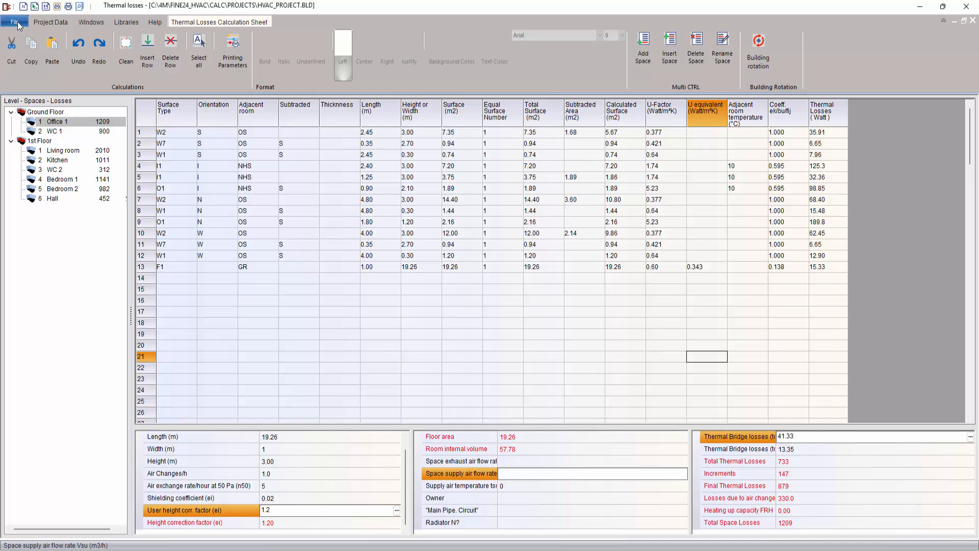
Step: Accept the printout contents and export the thermal losses report to Word
left_click(18, 22)
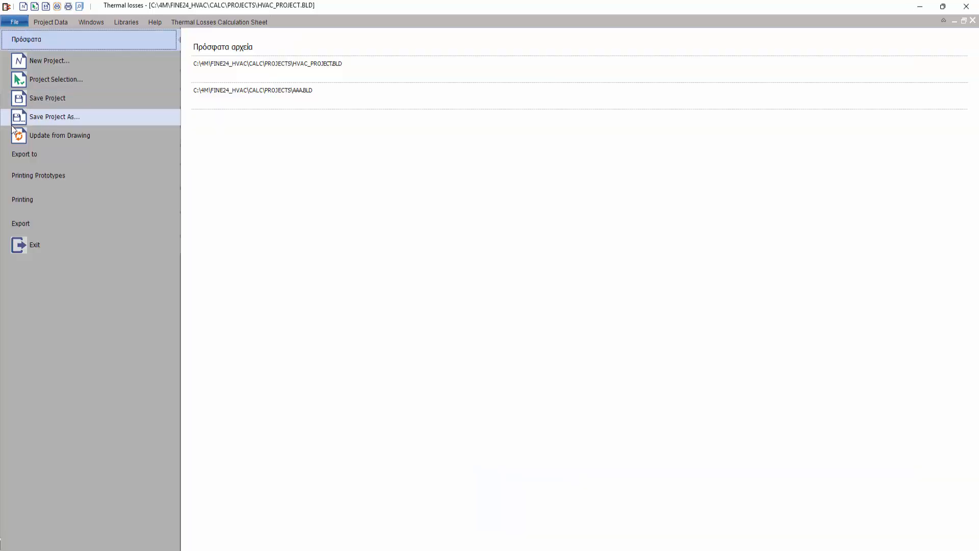
left_click(26, 200)
left_click(215, 151)
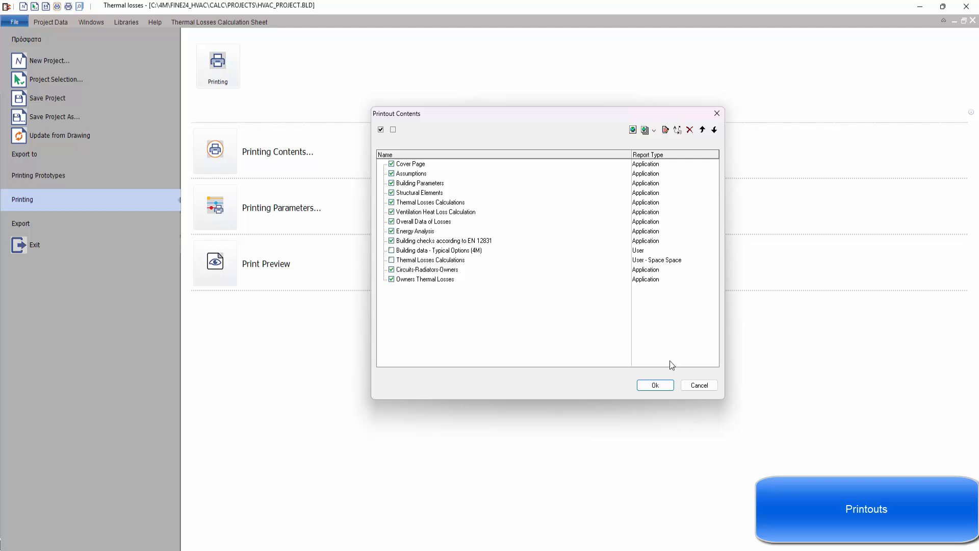
left_click(662, 384)
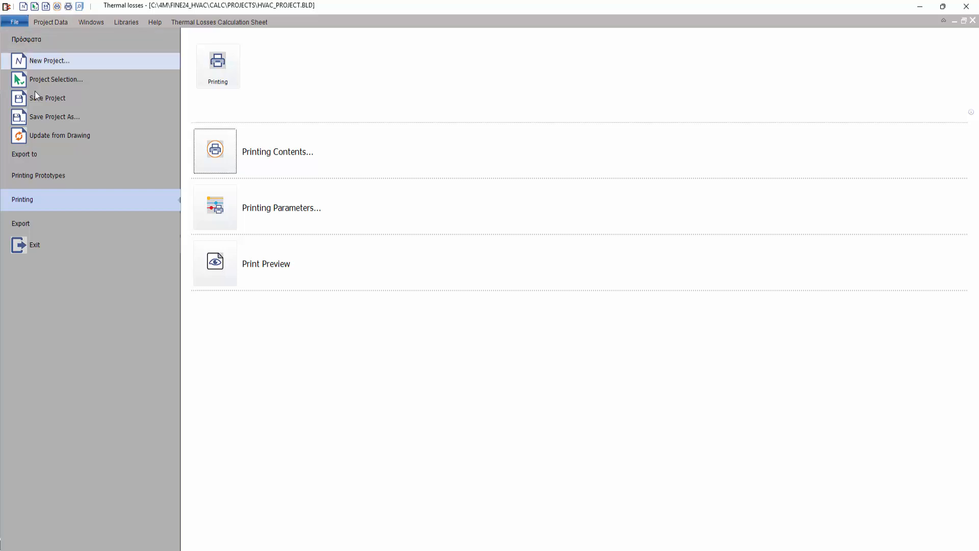
left_click(60, 220)
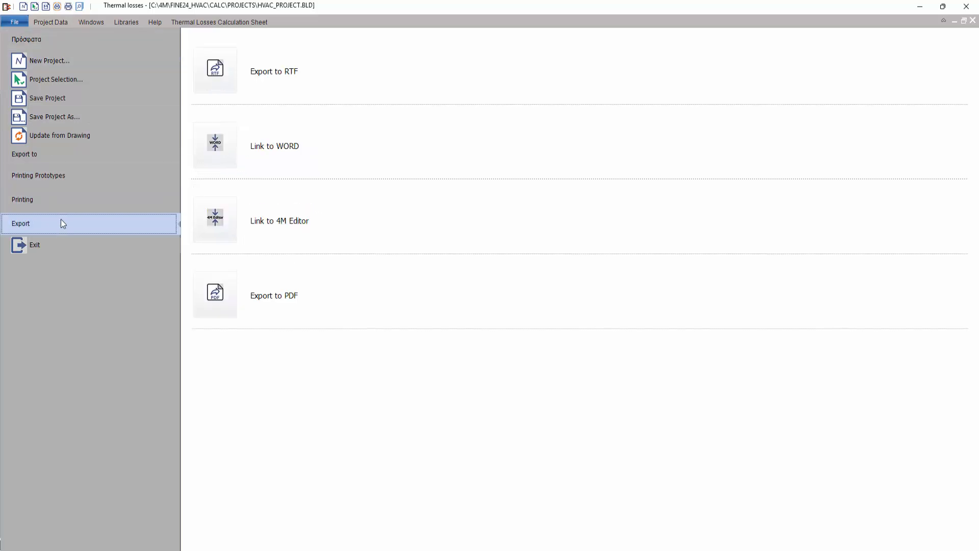
left_click(225, 145)
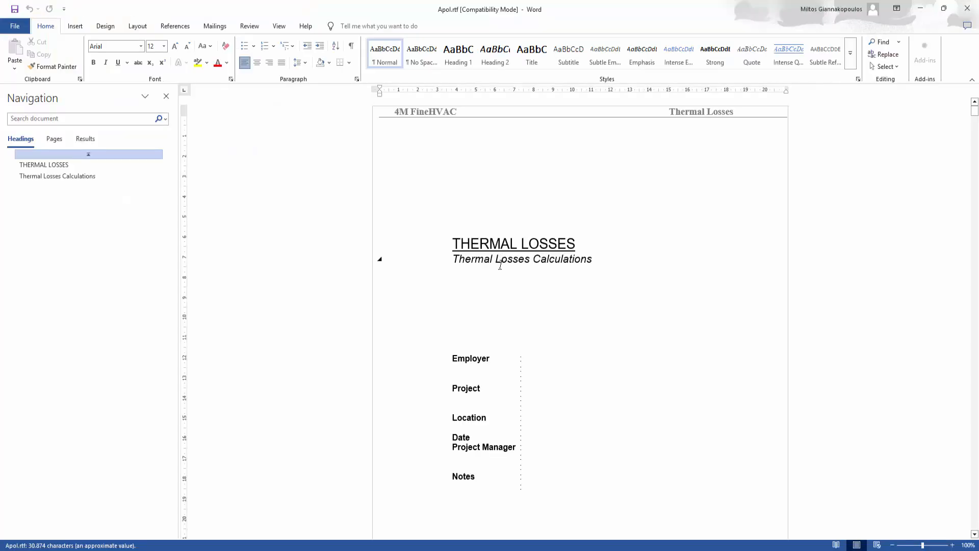
Step: Scroll Apol.rtf from the title page through building parameters down to the openings O1–O6 table
scroll(501, 272, "down", 15)
scroll(502, 272, "down", 20)
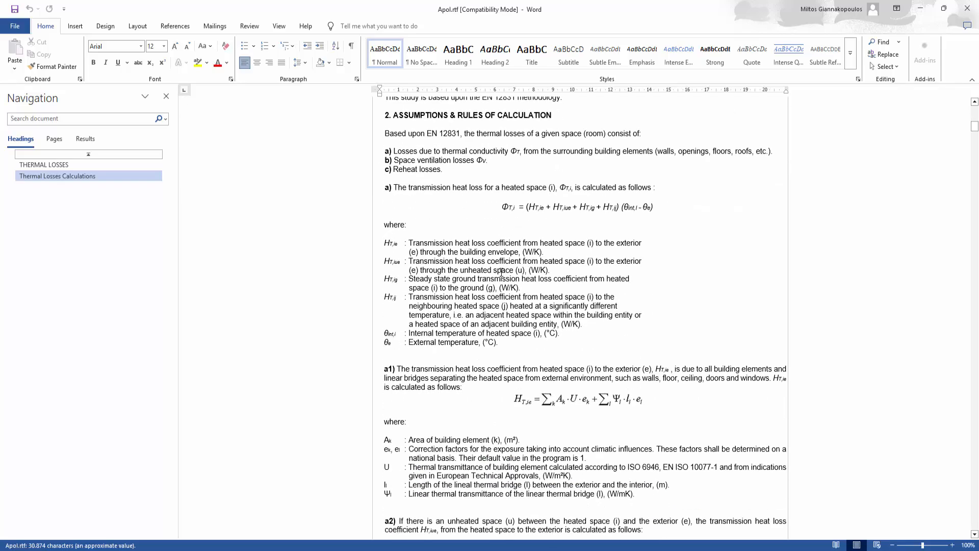
scroll(501, 273, "down", 20)
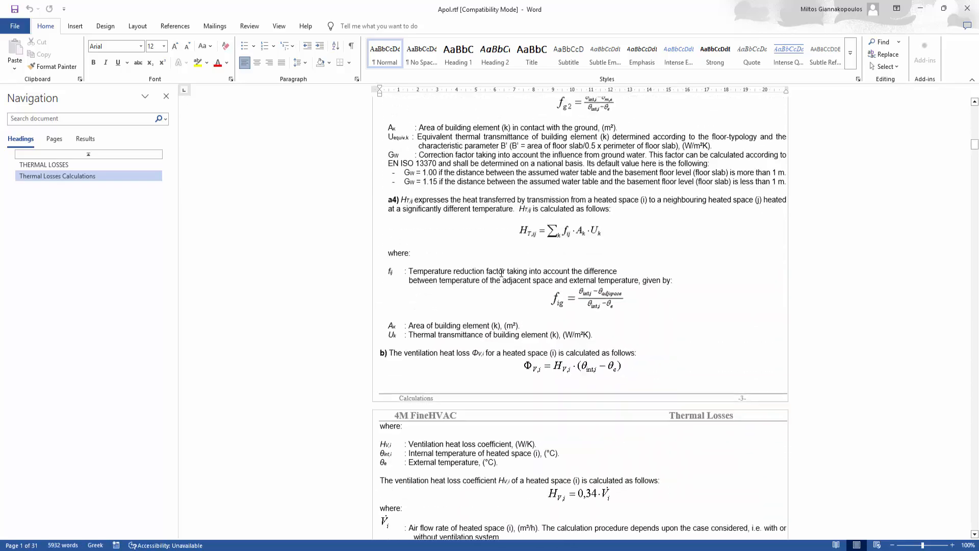
scroll(502, 273, "down", 20)
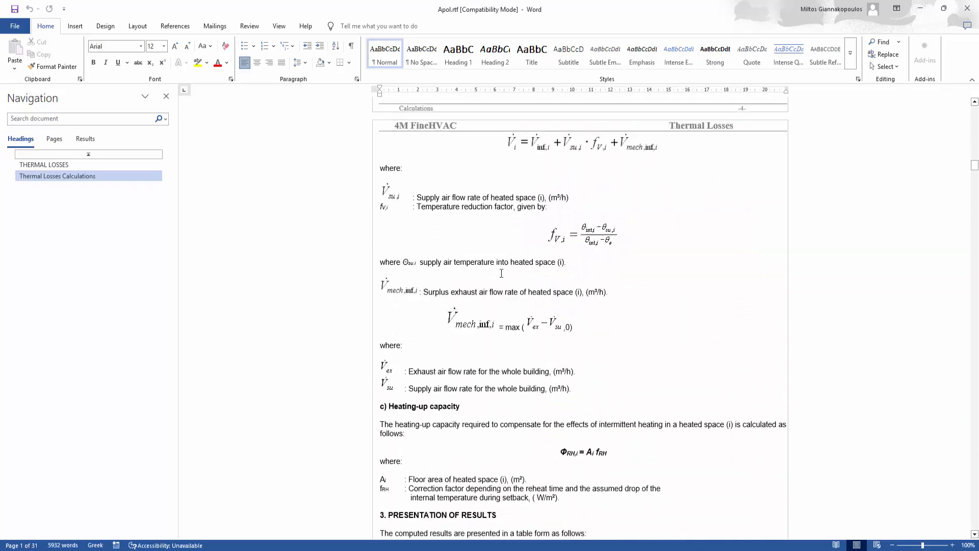
scroll(500, 277, "down", 12)
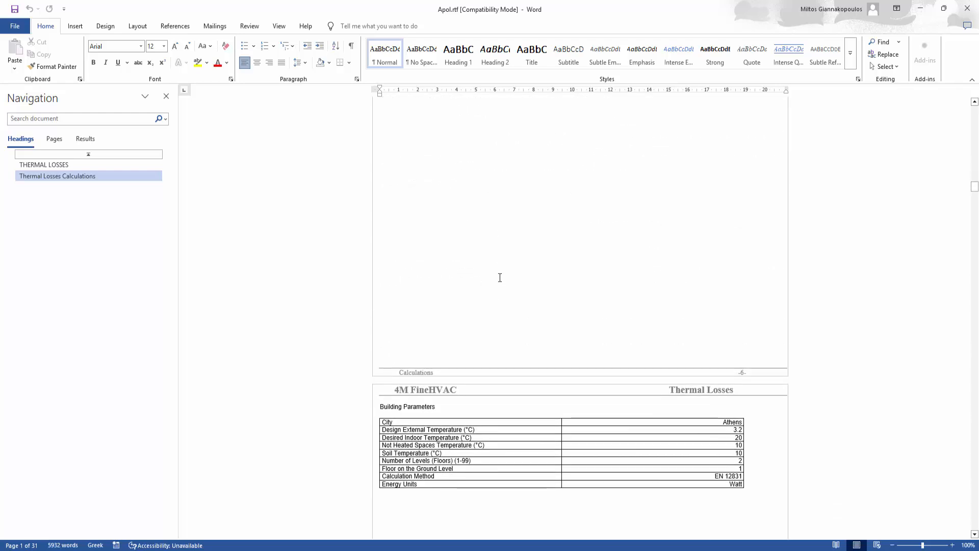
scroll(390, 275, "down", 20)
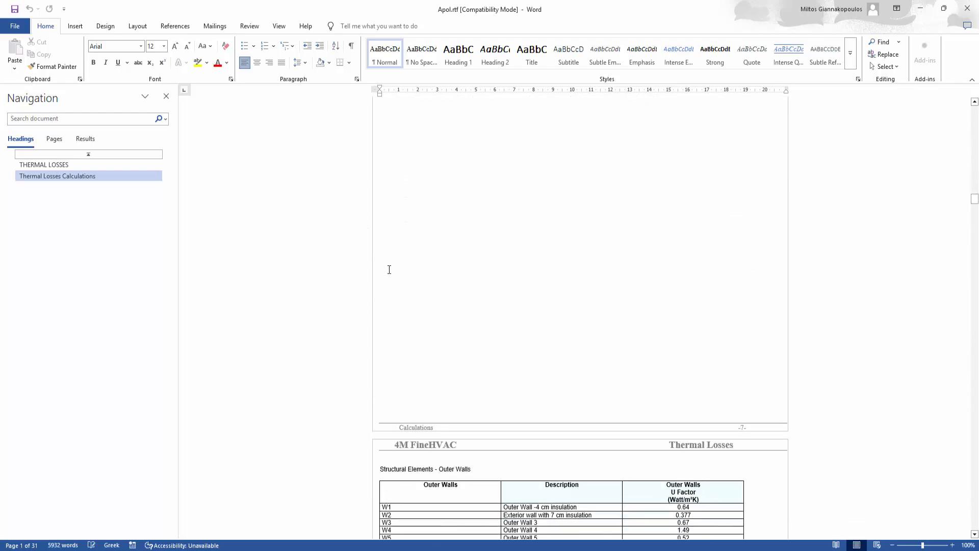
scroll(390, 277, "down", 13)
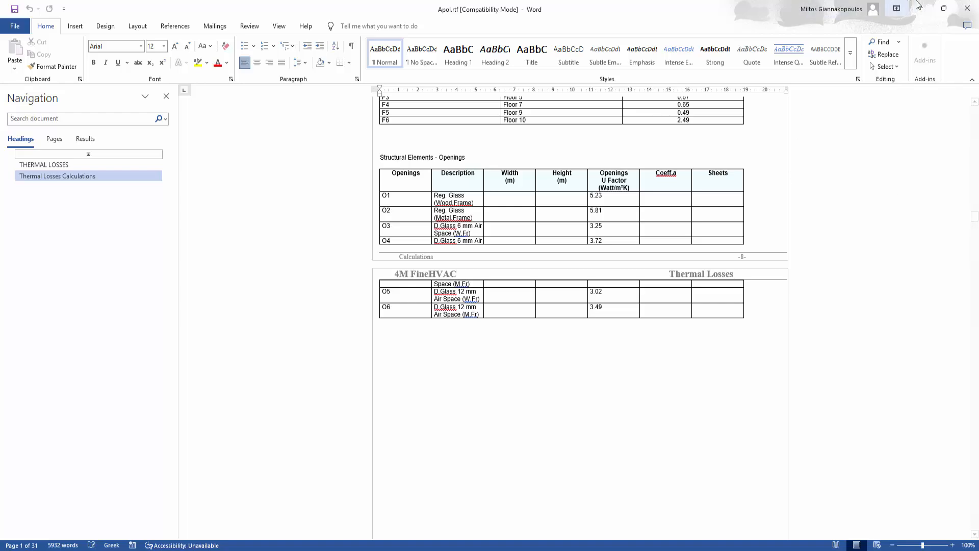
Step: Close Word and the thermal losses calculation, saving the project changes
left_click(967, 8)
left_click(967, 9)
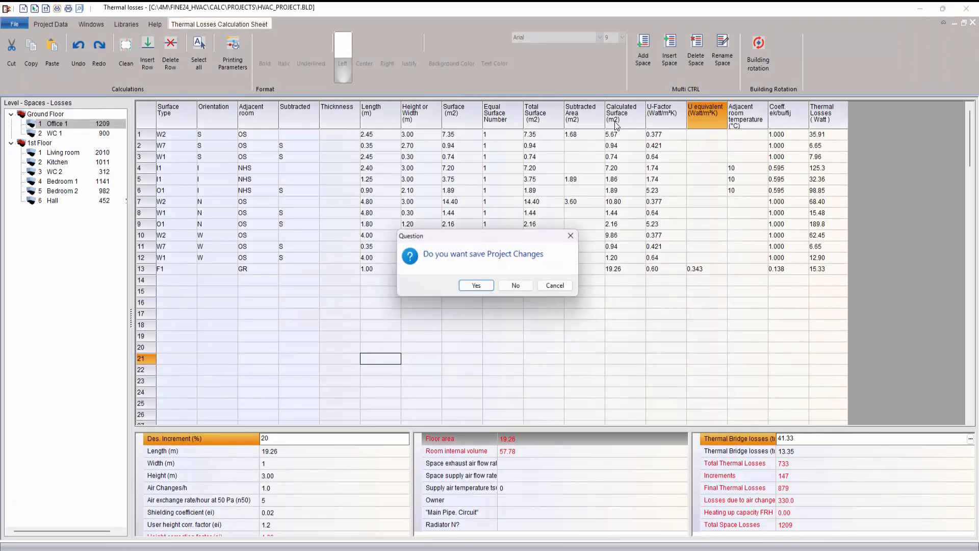
left_click(465, 286)
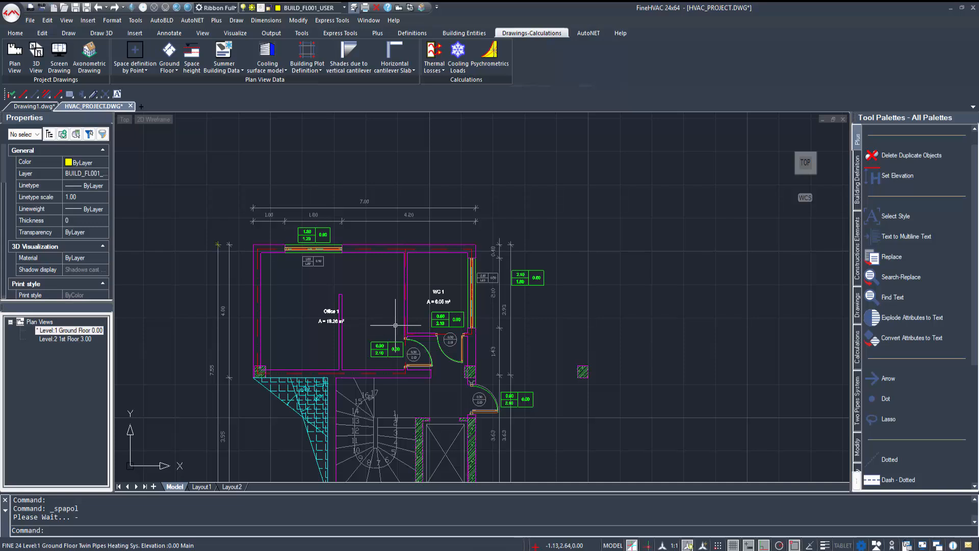
Step: Write heat losses onto the plan spaces, show the 1st Floor, and launch Cooling Loads from the drawing
left_click(435, 71)
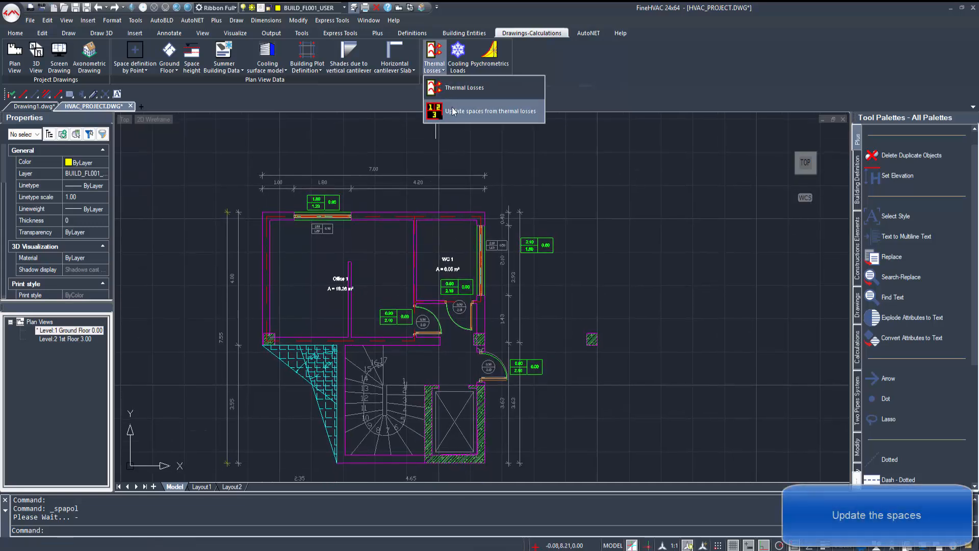
left_click(454, 104)
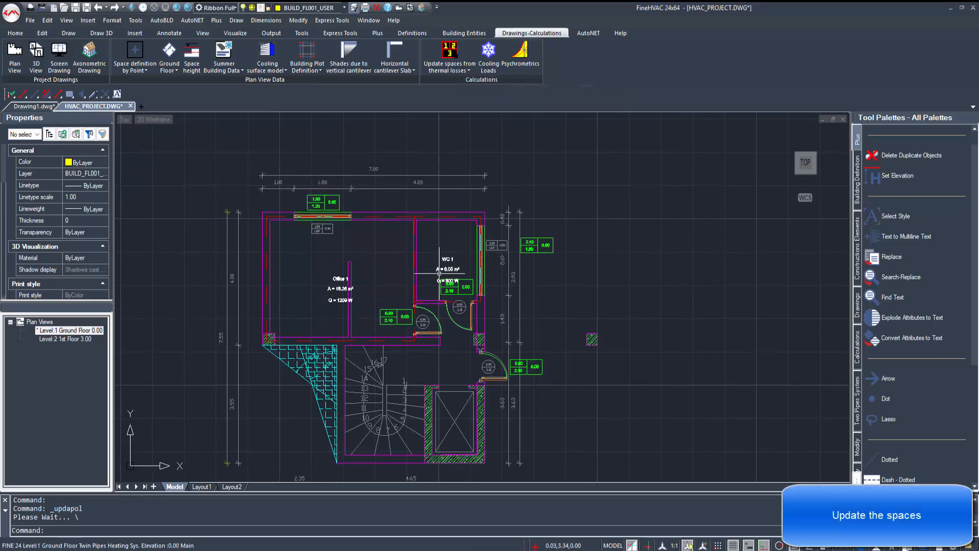
left_click(71, 339)
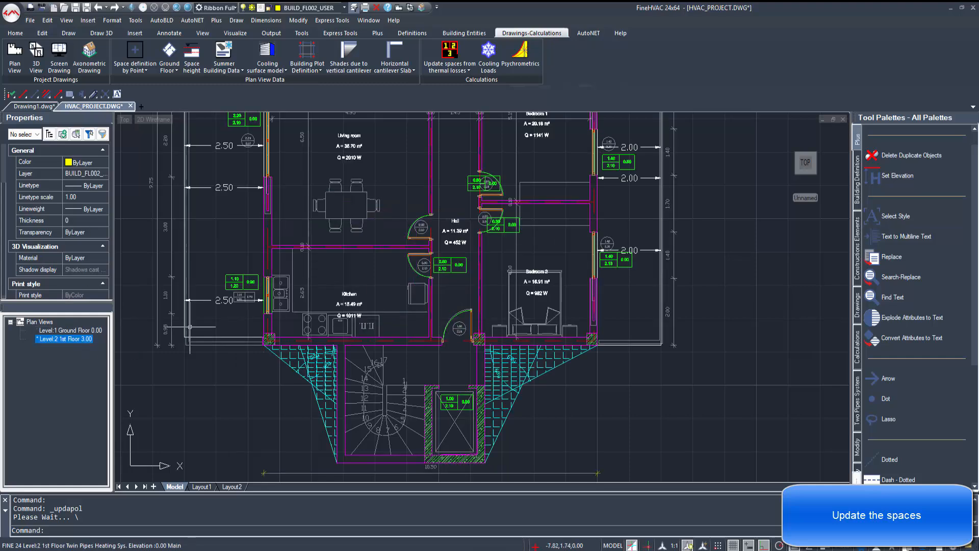
left_click(488, 54)
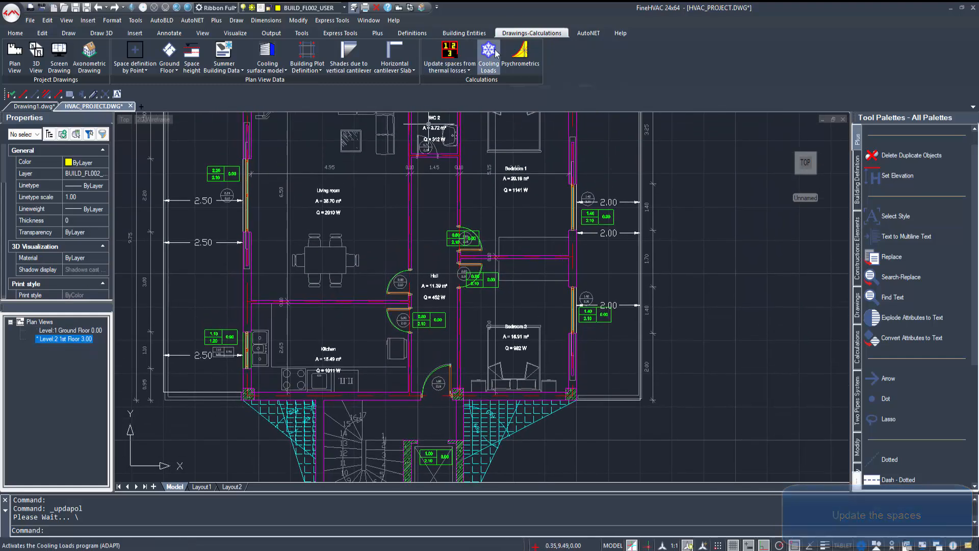
left_click(449, 301)
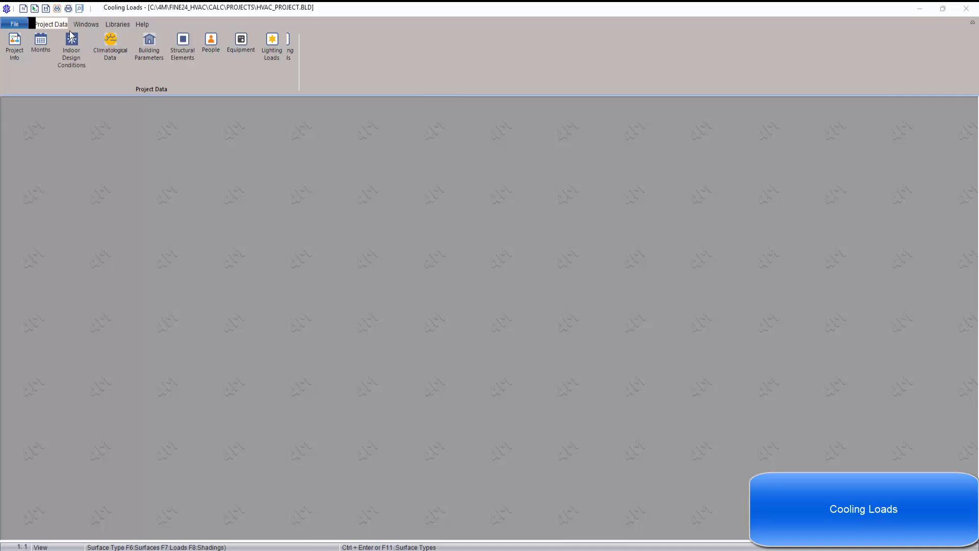
Step: Update the cooling project from the drawing, save it and recalculate the loads
left_click(14, 24)
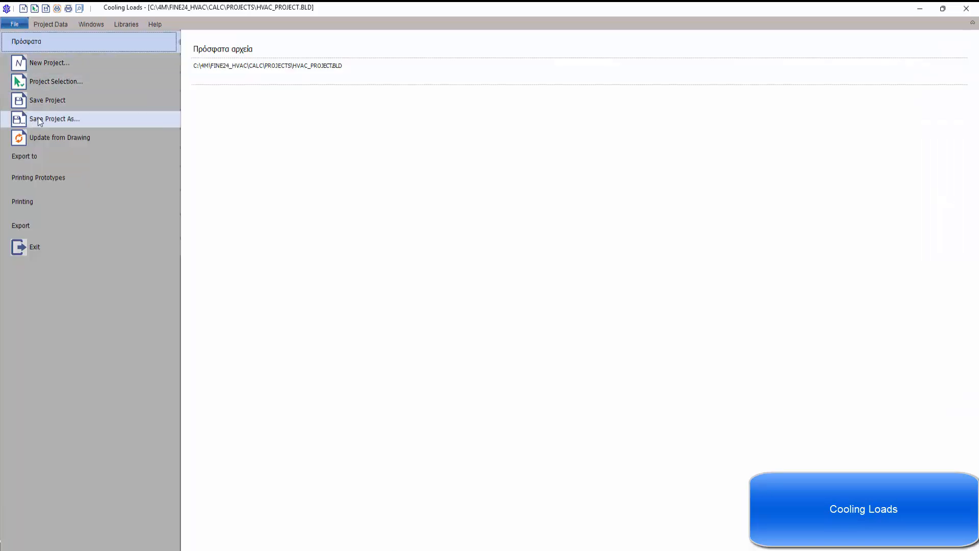
left_click(47, 136)
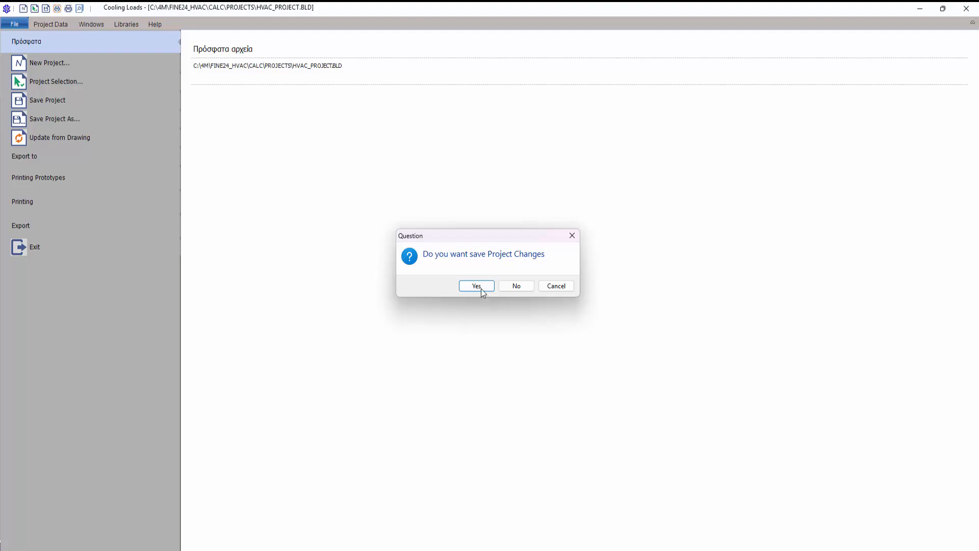
left_click(481, 289)
left_click(518, 285)
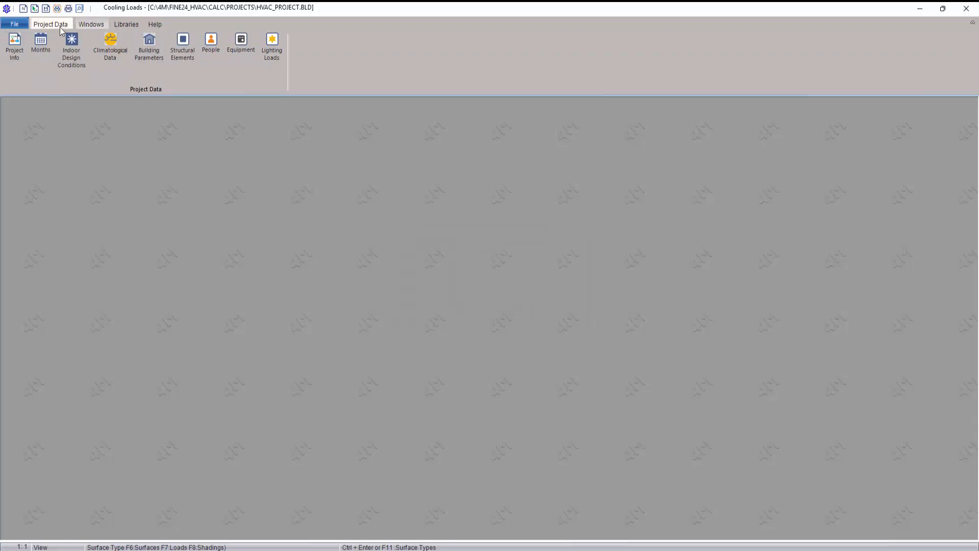
Step: Review and accept the Indoor Design, Climatological and Building Parameters data
left_click(85, 51)
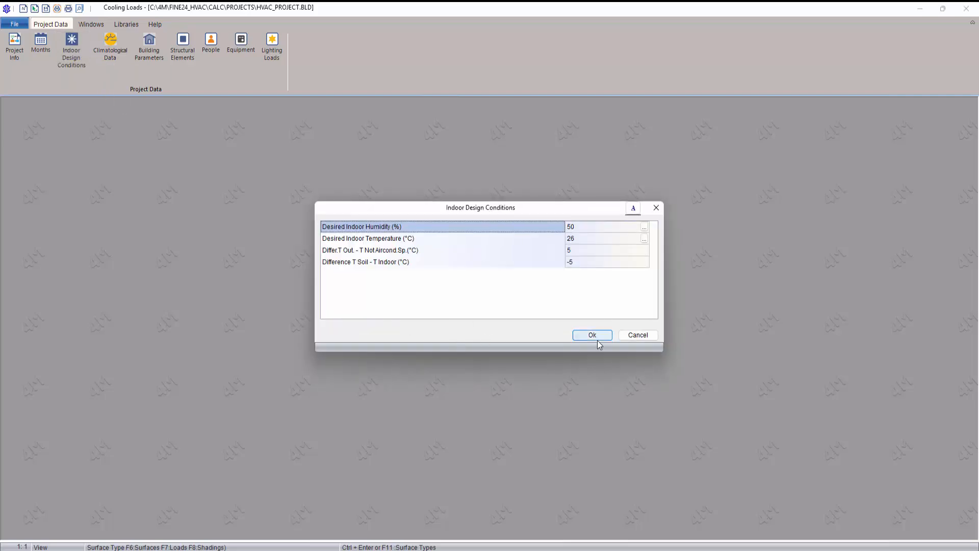
left_click(596, 339)
left_click(114, 61)
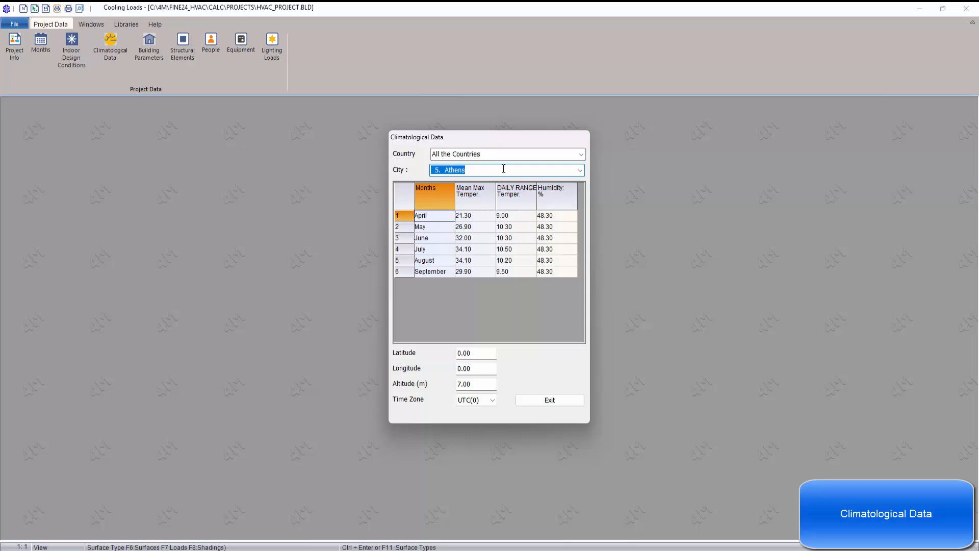
left_click(538, 402)
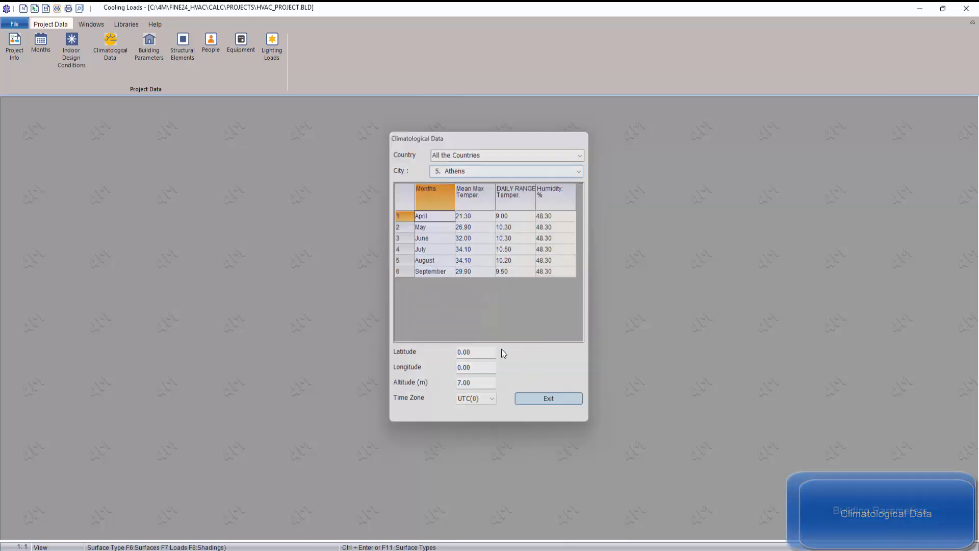
left_click(152, 45)
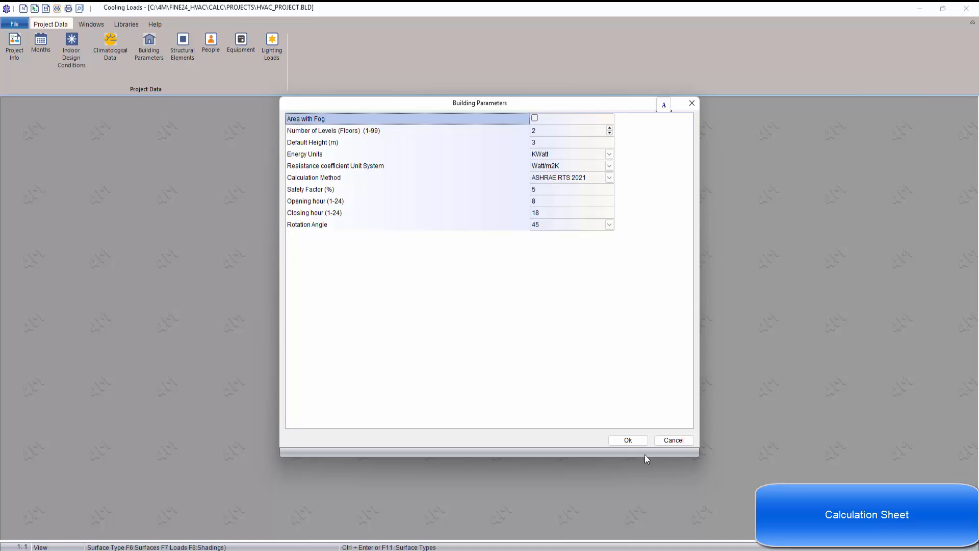
left_click(632, 443)
Step: Open Office 1's cooling loads calculation sheet full-size
left_click(92, 24)
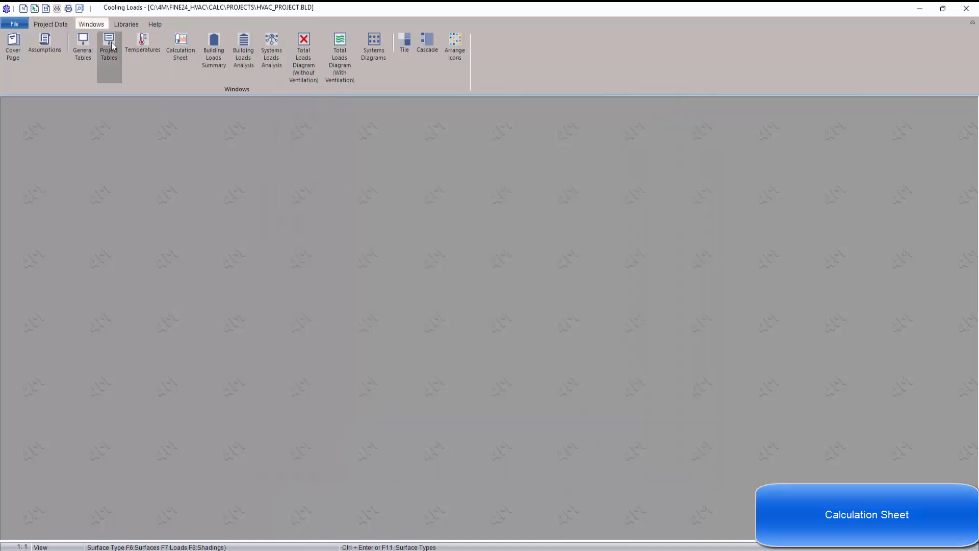
left_click(175, 46)
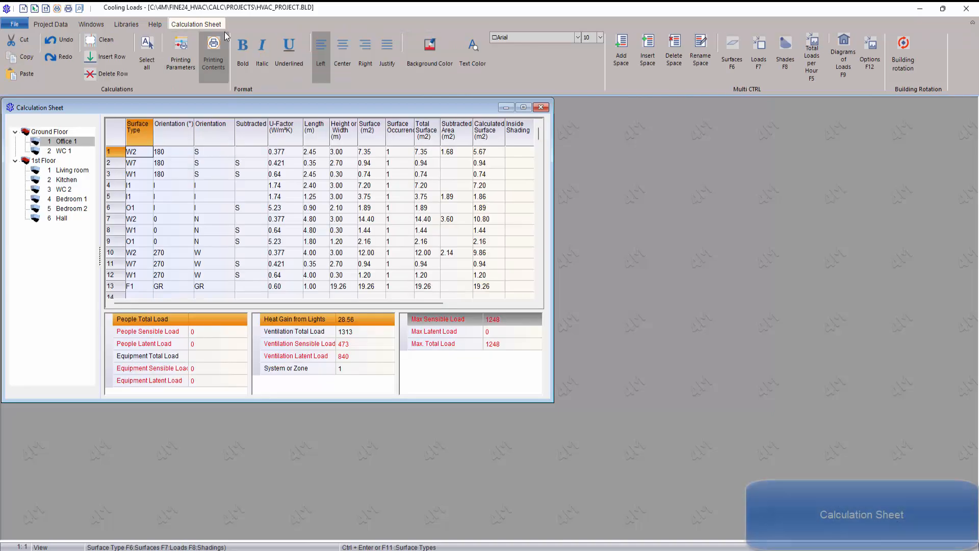
left_click(523, 107)
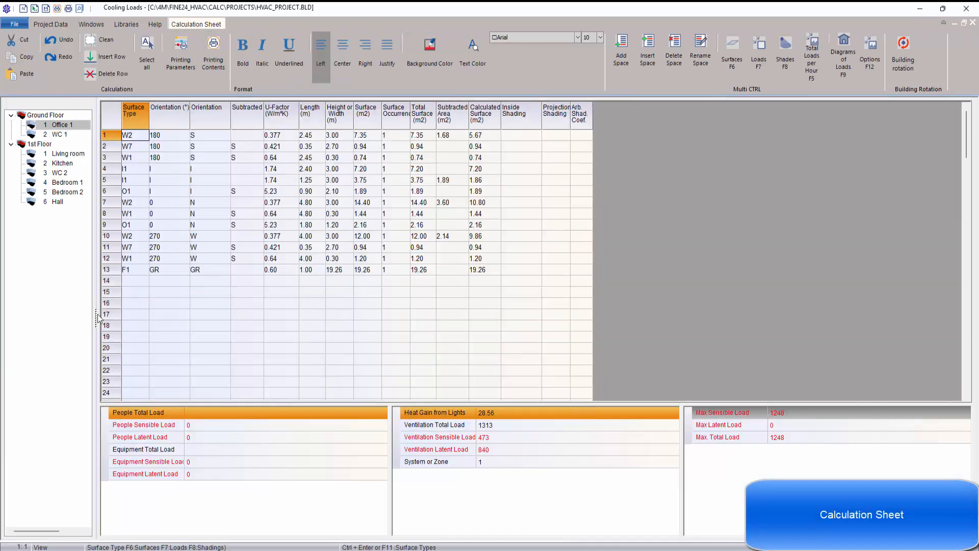
Step: Give Office 1 a people load of 2 occupants doing seated, very light work on the Office schedule
left_click_drag(97, 317, 142, 317)
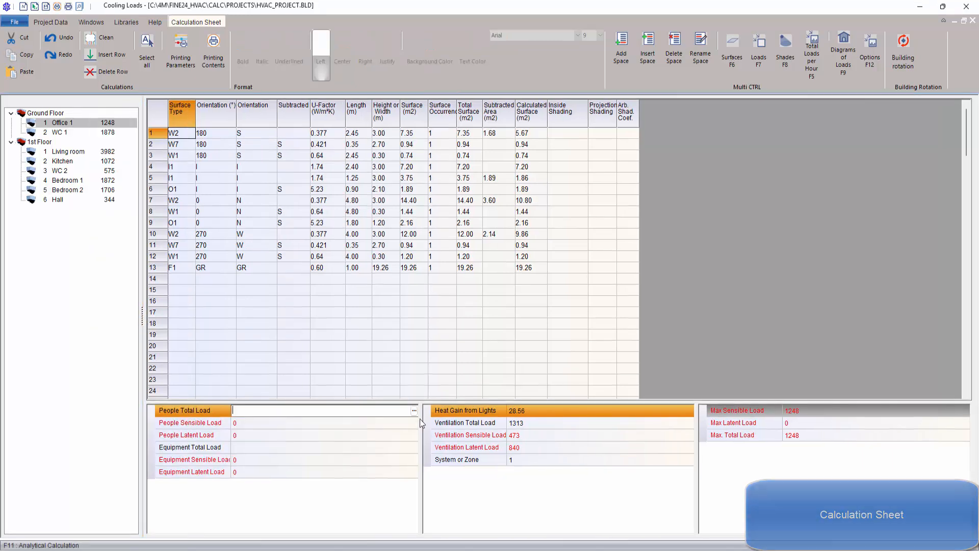
left_click(414, 410)
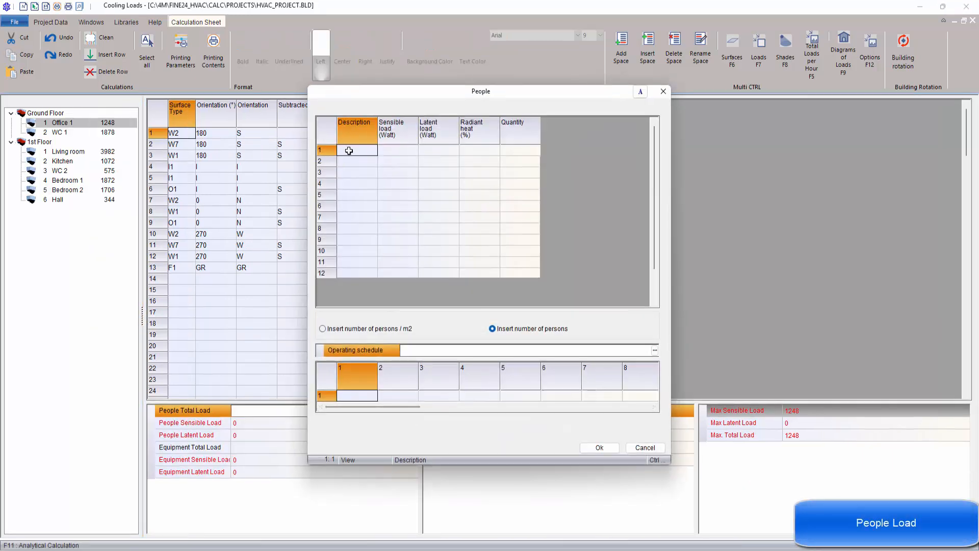
left_click(376, 151)
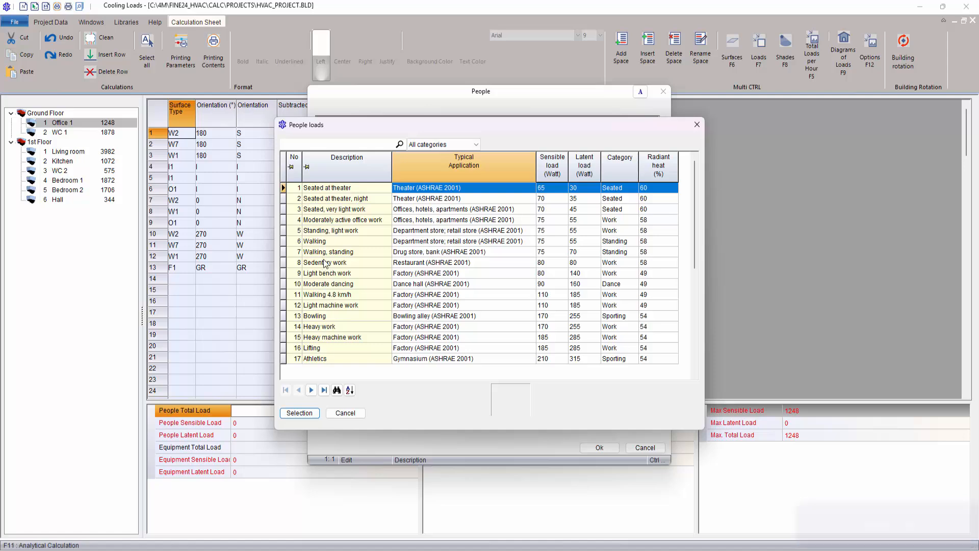
left_click(329, 192)
left_click(339, 202)
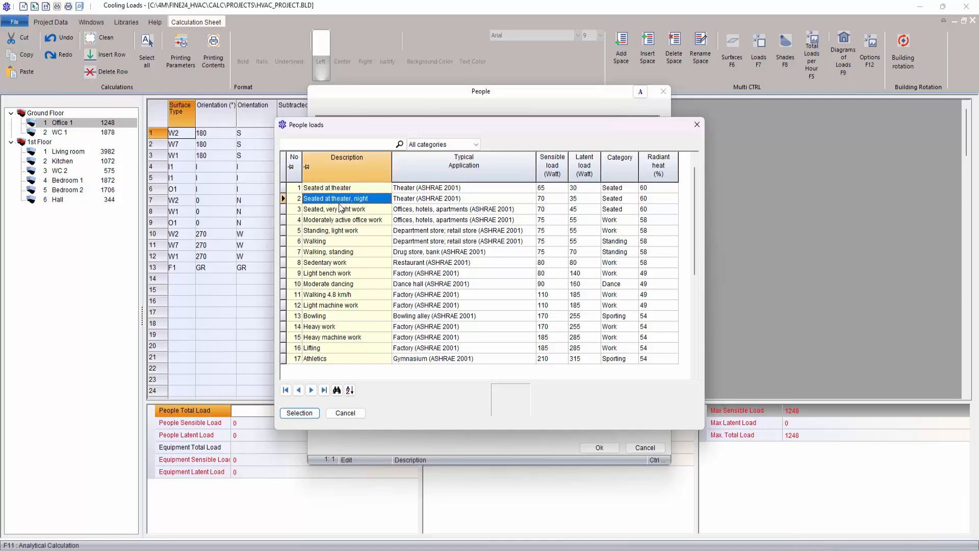
left_click(339, 209)
left_click(300, 412)
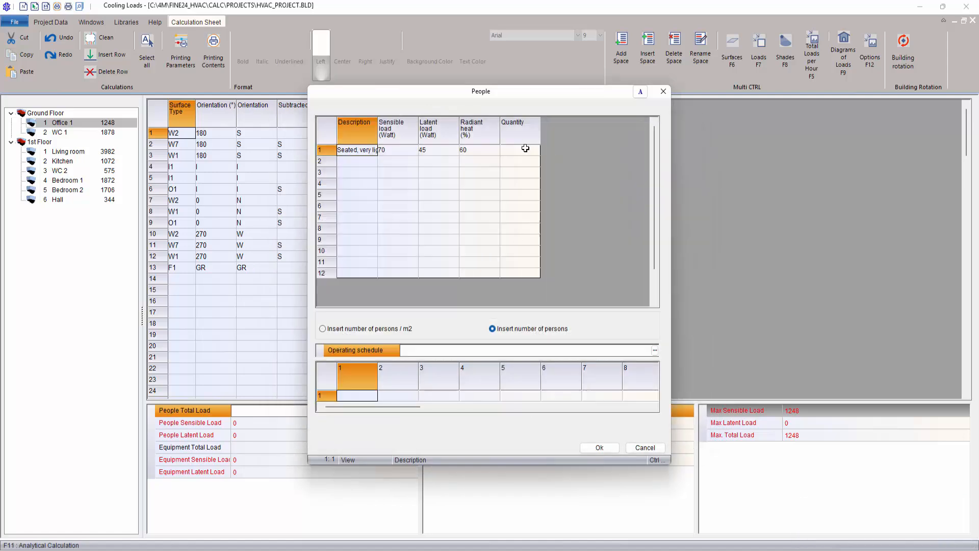
left_click(522, 149)
type("2")
key("Return")
left_click(655, 350)
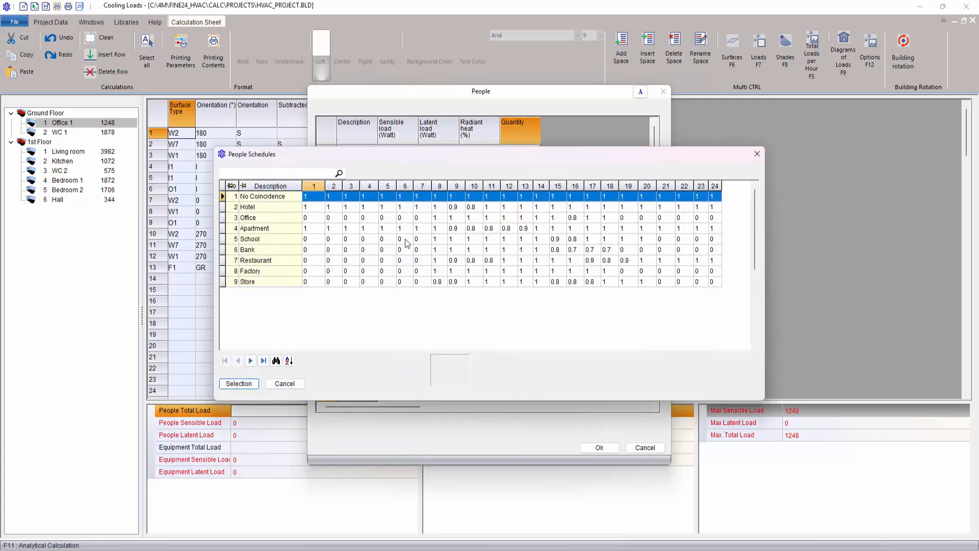
left_click(265, 217)
left_click(238, 384)
left_click(599, 447)
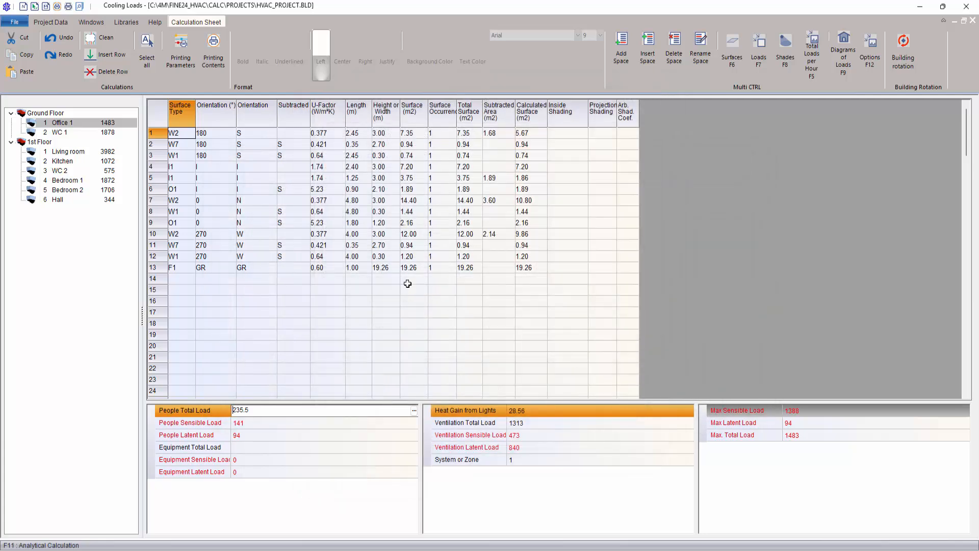
Step: Add one 2.8 GHz desktop computer to Office 1's equipment load on the Office schedule
left_click(376, 447)
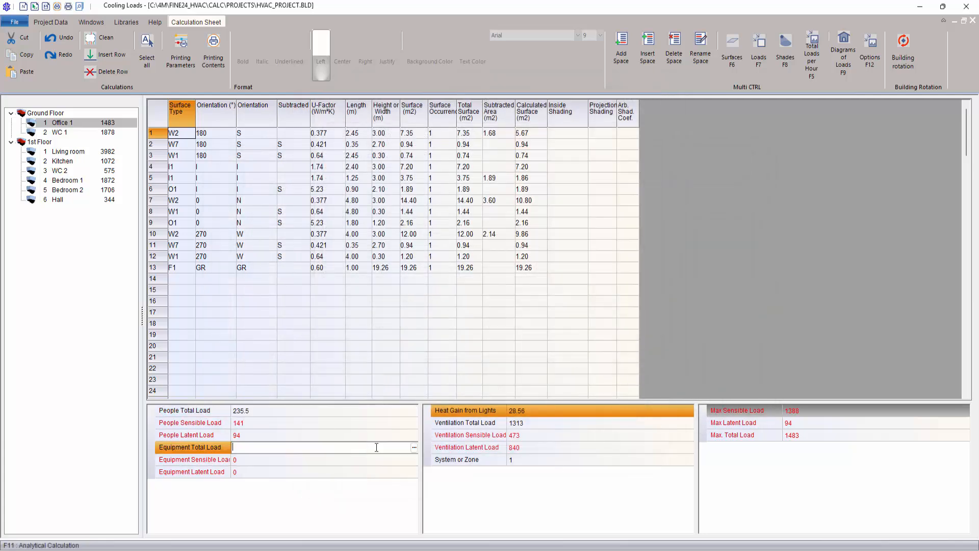
left_click(414, 448)
left_click(374, 149)
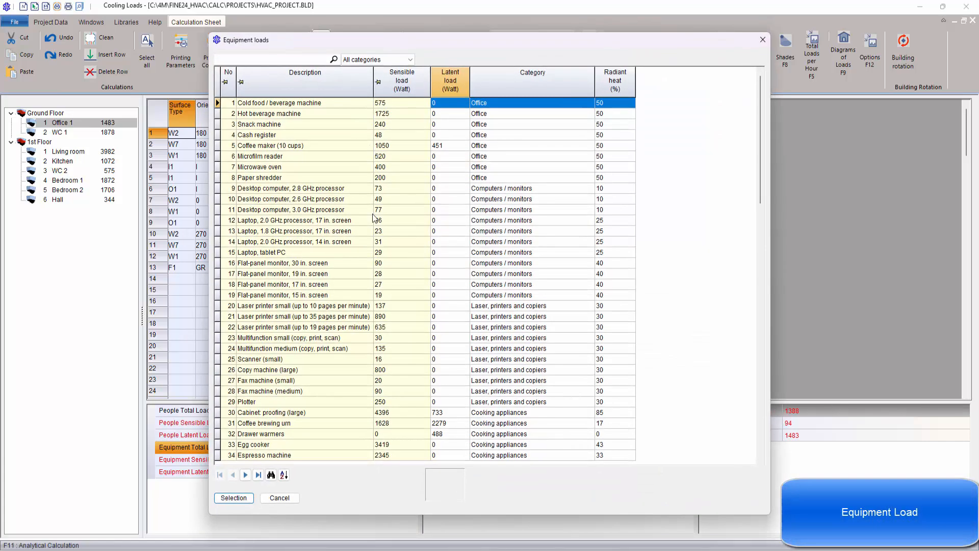
left_click(281, 189)
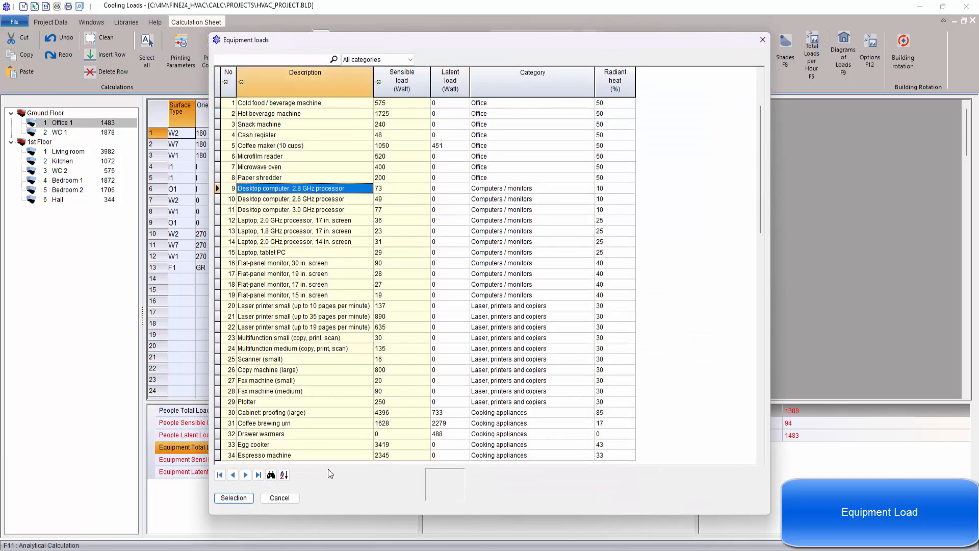
left_click(234, 497)
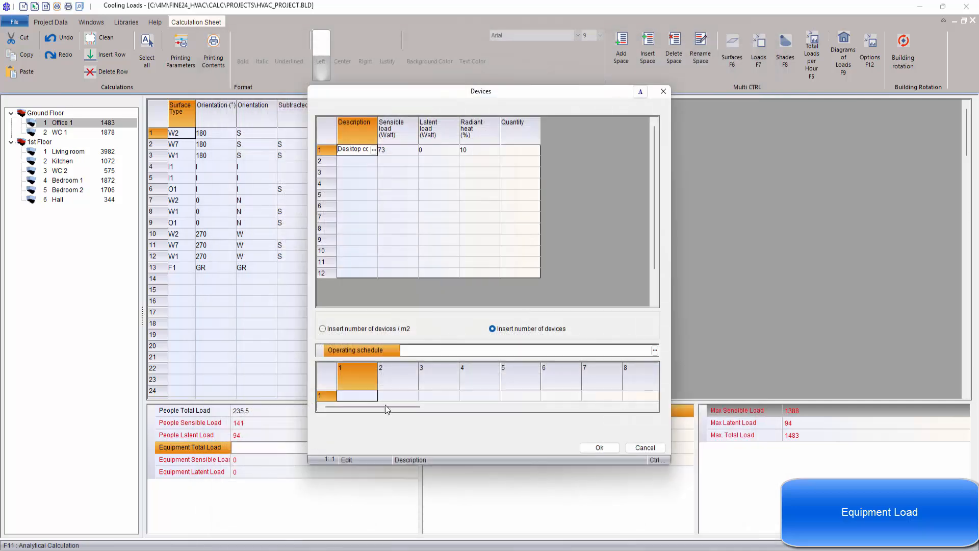
type("1")
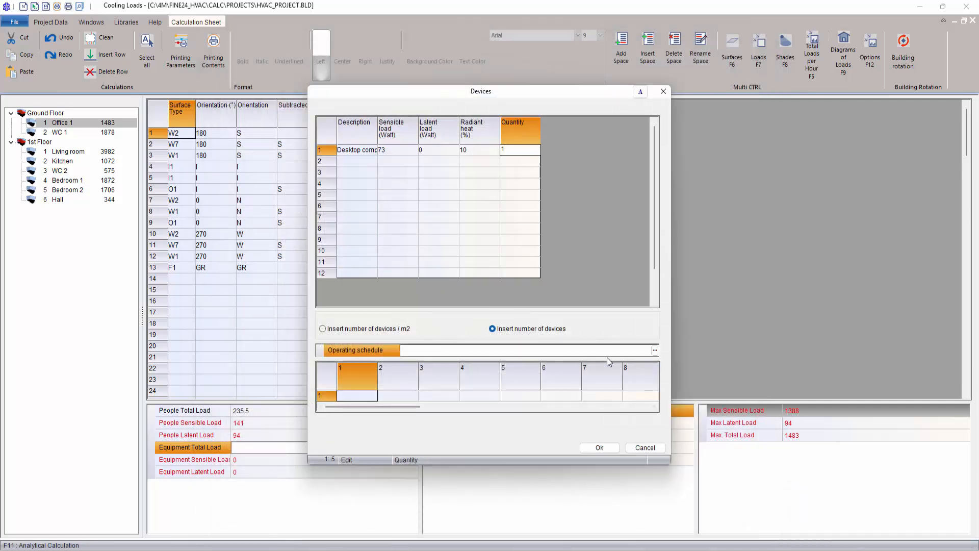
left_click(654, 350)
left_click(280, 268)
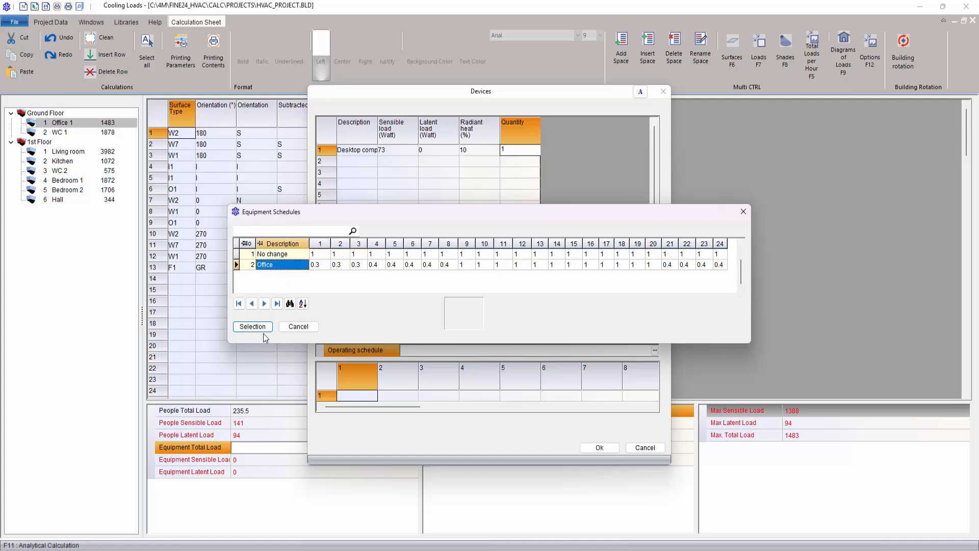
left_click(264, 338)
left_click(599, 447)
left_click(407, 276)
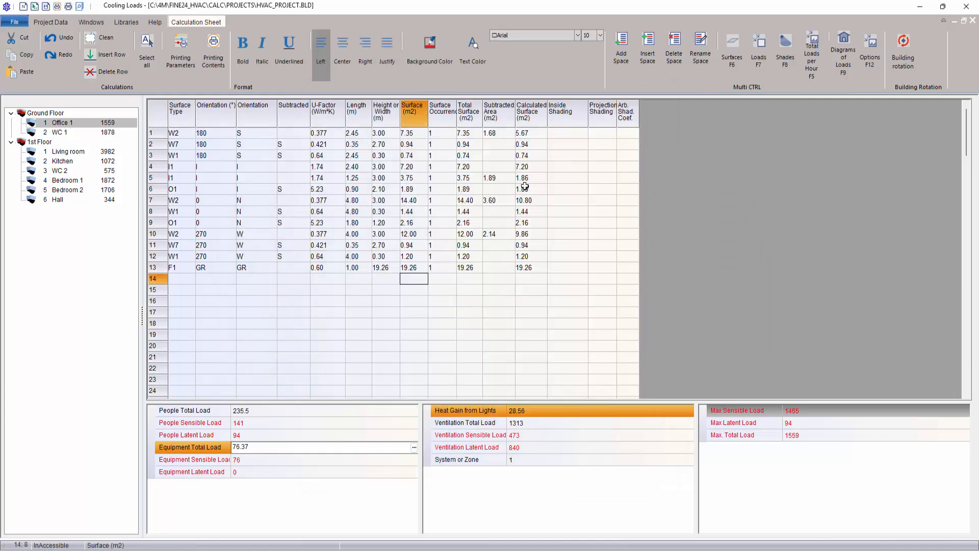
Step: Look over the Kitchen, Bedroom 2 and Living room surface and load sheets
left_click(63, 161)
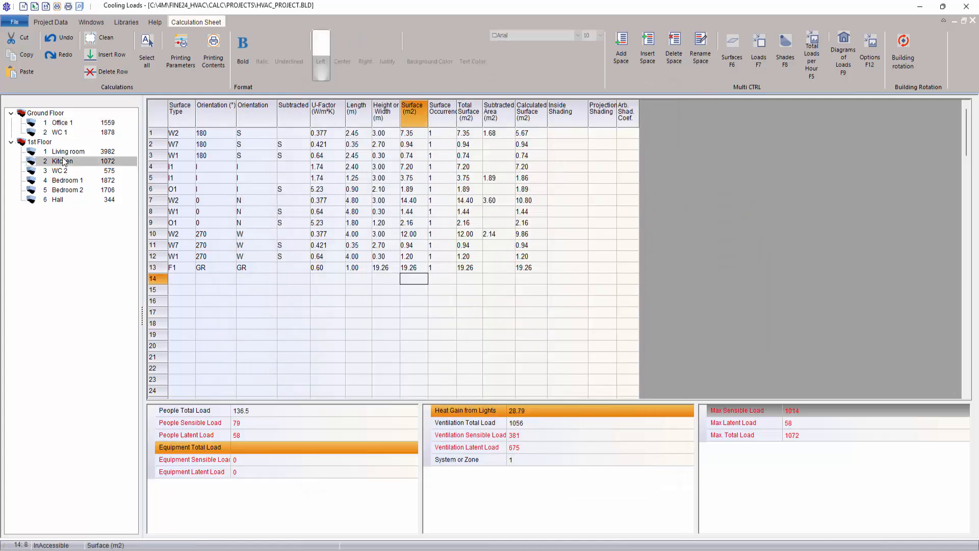
left_click_drag(602, 143, 580, 239)
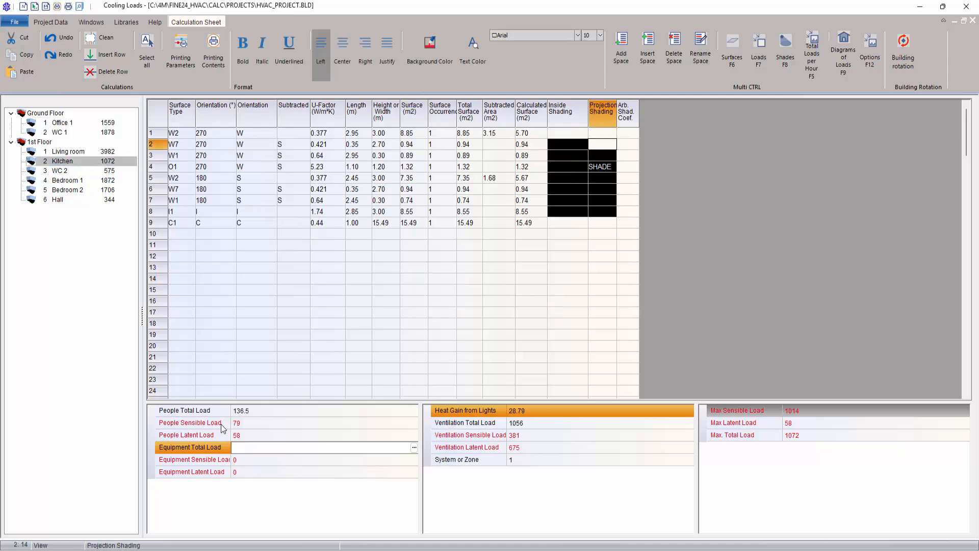
left_click(97, 191)
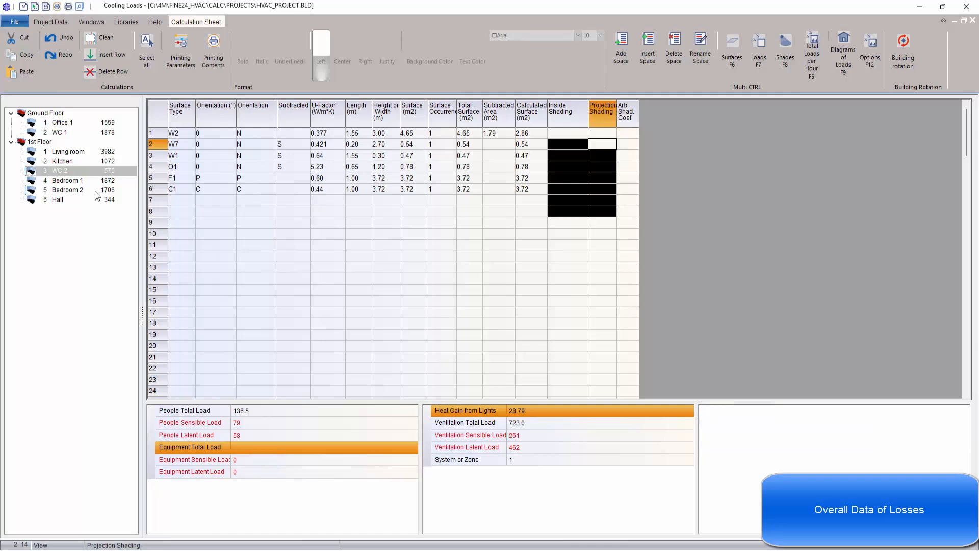
left_click(74, 152)
Step: Review the Hall's hourly total loads table and its load diagram
left_click(57, 200)
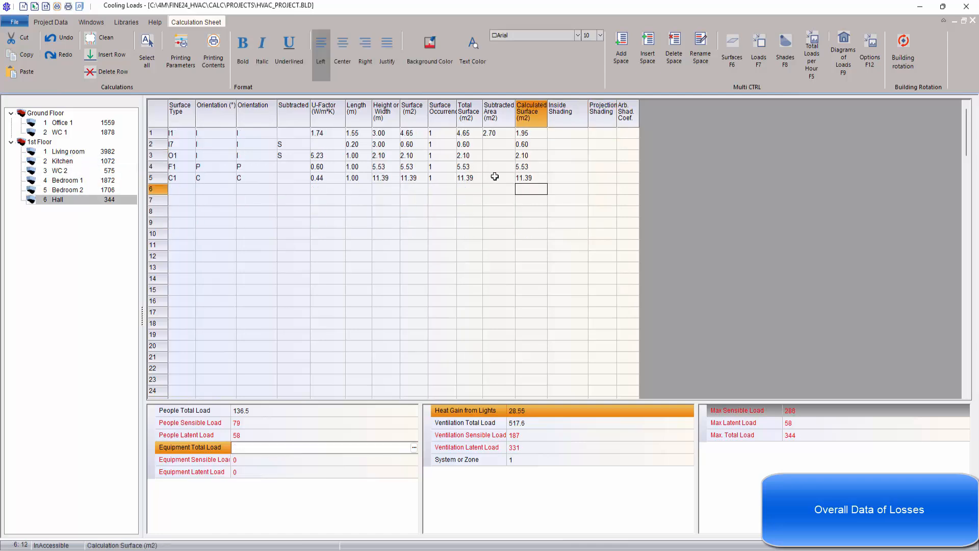
right_click(497, 179)
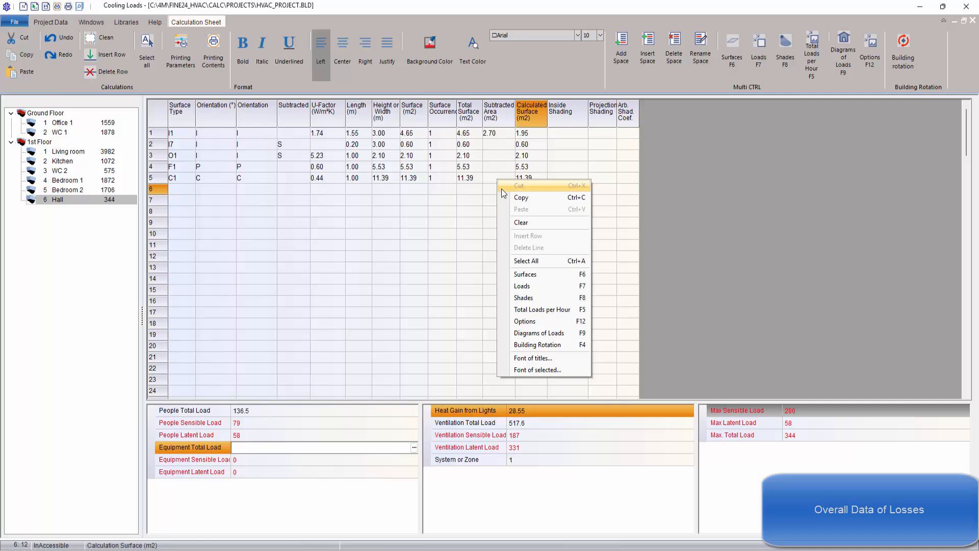
left_click(550, 310)
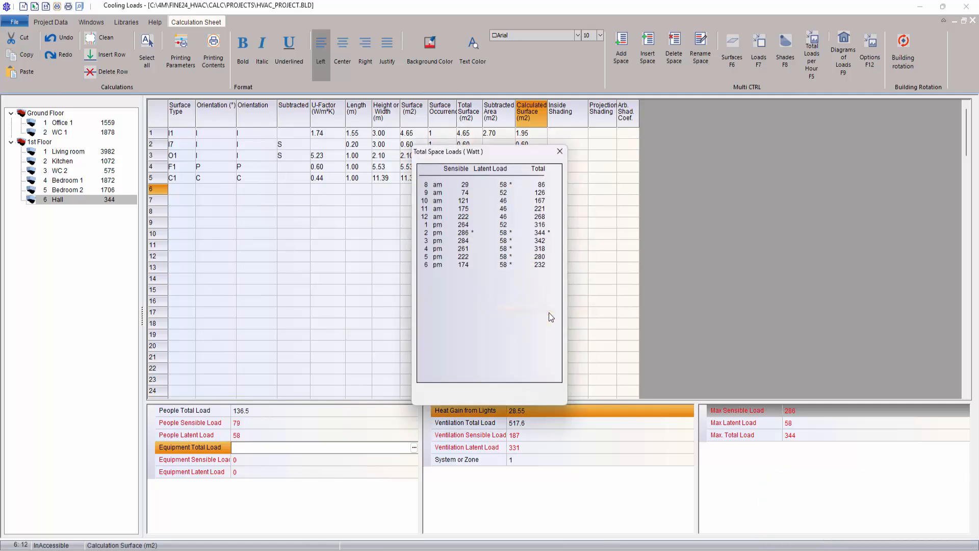
left_click(563, 150)
right_click(439, 258)
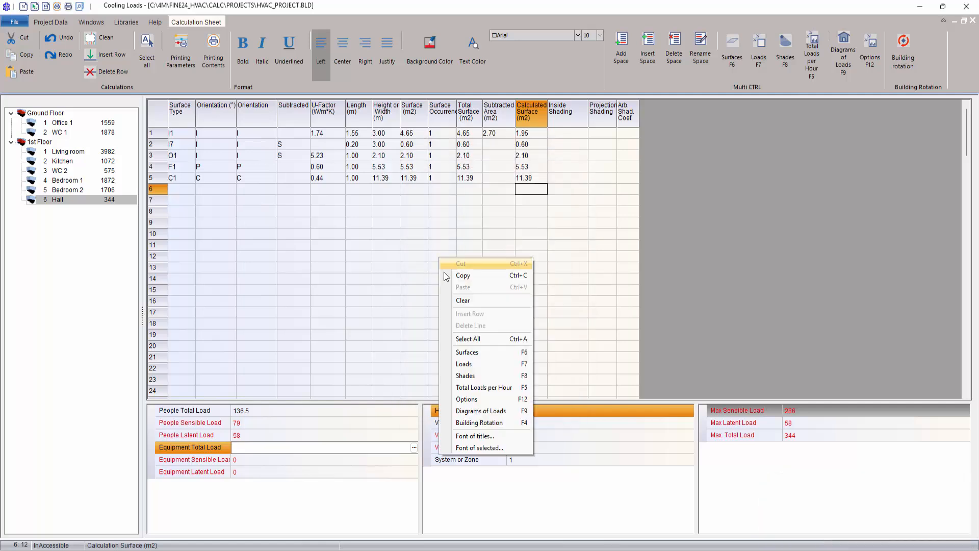
left_click(483, 411)
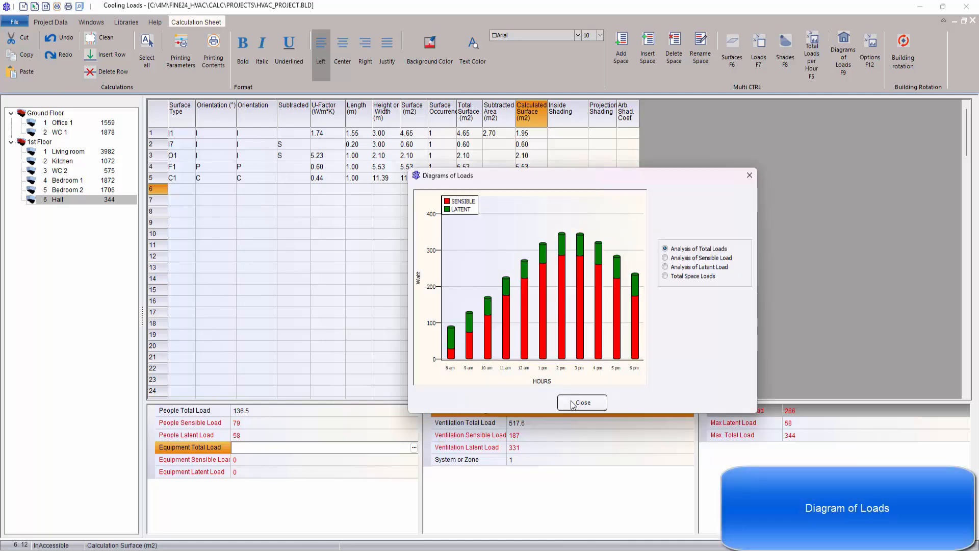
left_click(573, 404)
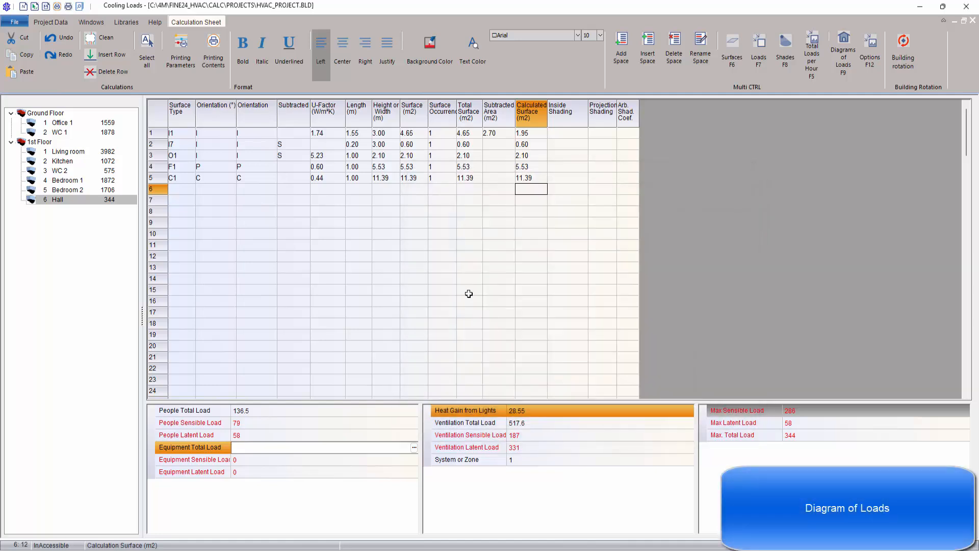
Step: Check the Hall's shading options, hourly shading factors and hourly surface loads, then restore the surface view
right_click(457, 264)
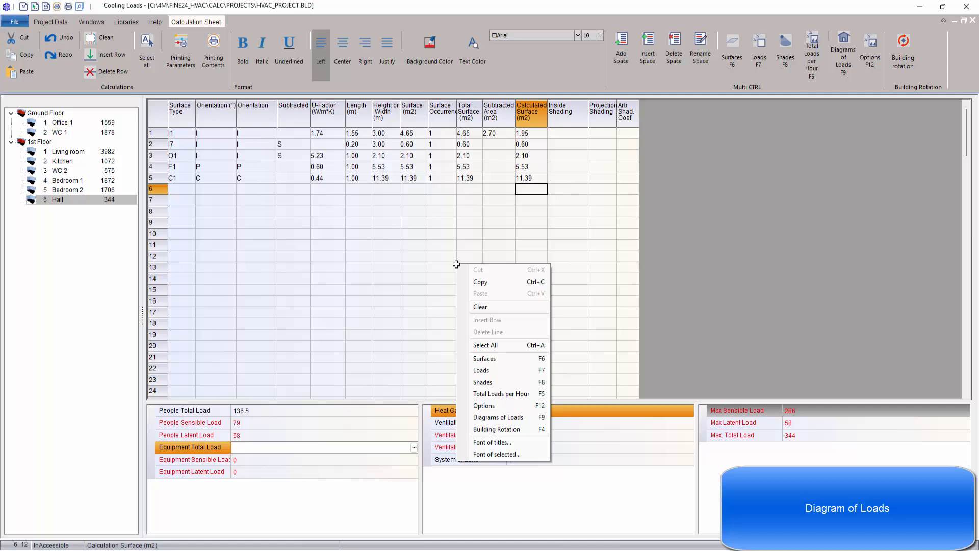
left_click(503, 406)
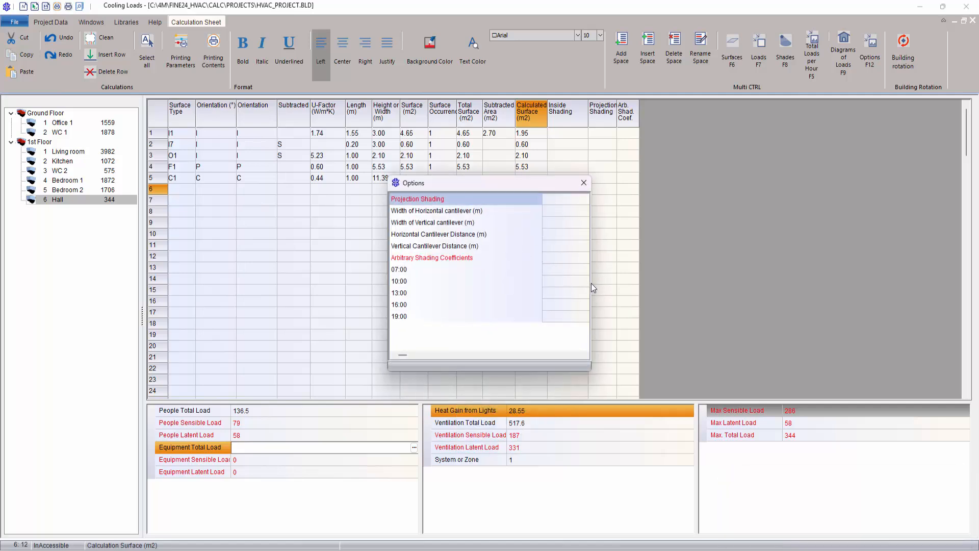
left_click(584, 182)
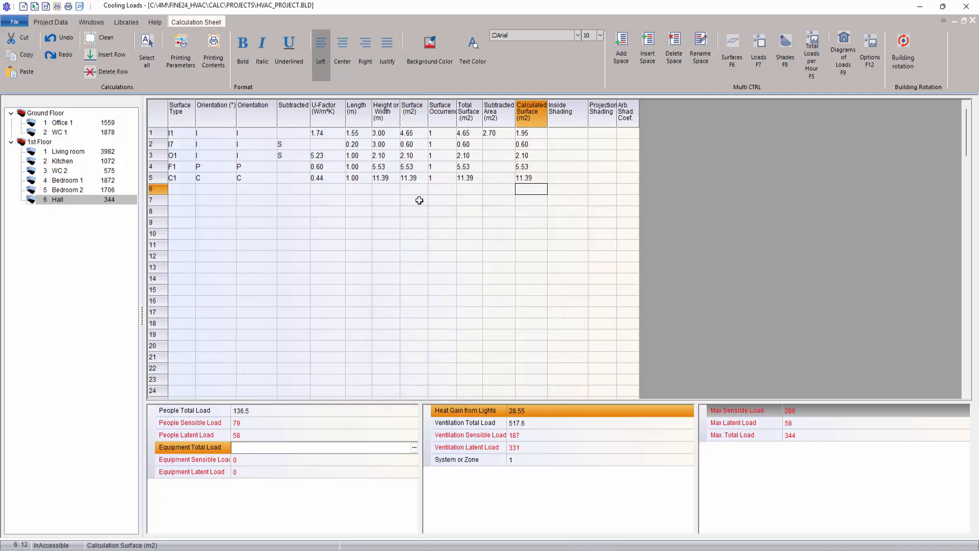
right_click(419, 200)
left_click(465, 320)
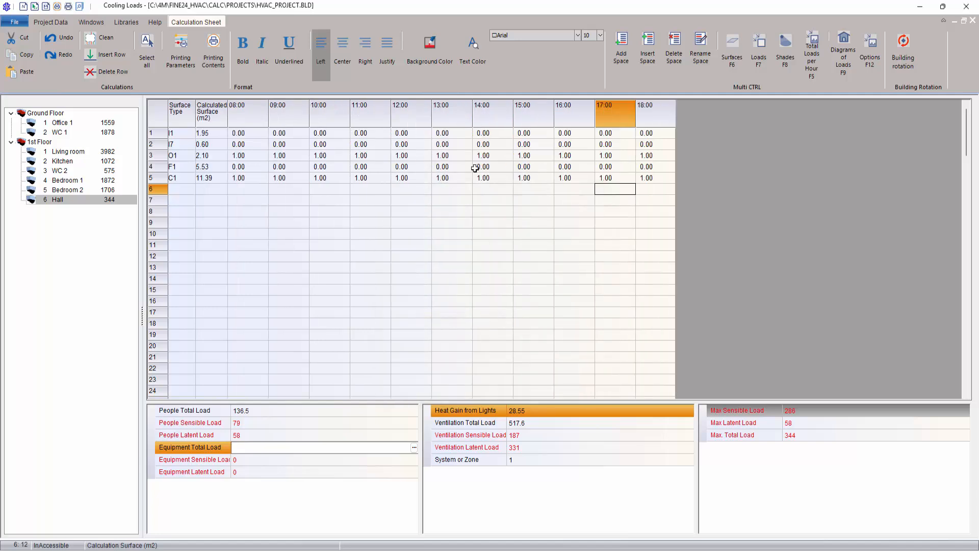
right_click(441, 197)
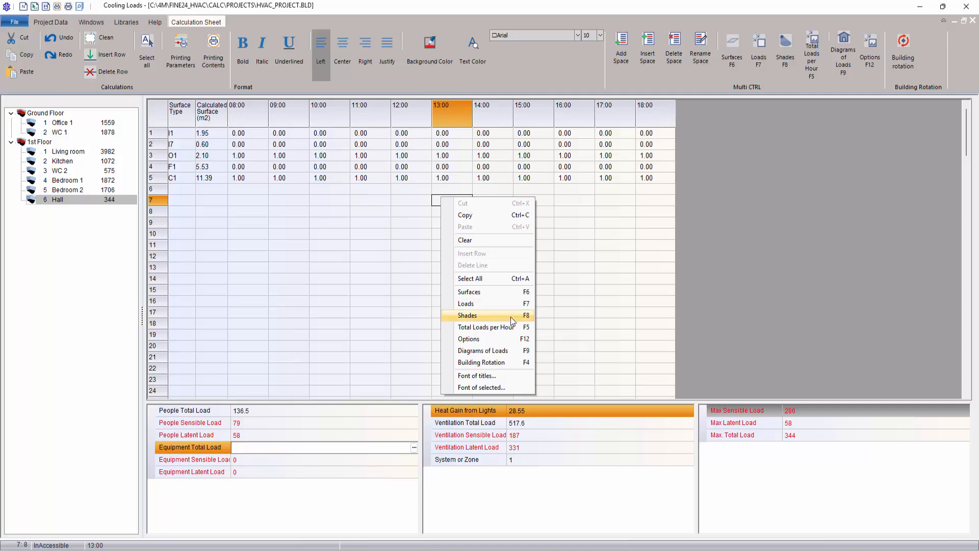
left_click(480, 315)
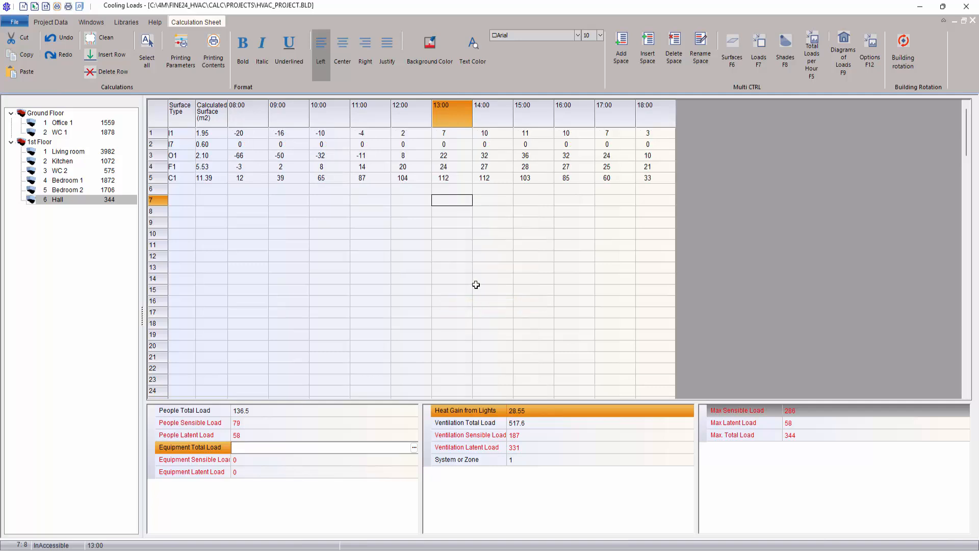
right_click(453, 238)
left_click(492, 334)
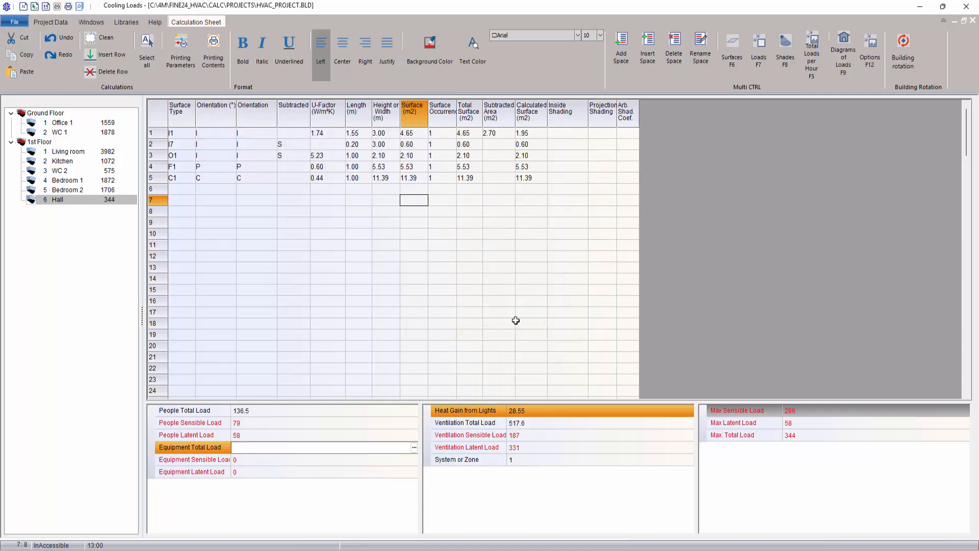
left_click(88, 173)
Step: Confirm the printing contents and export the cooling-loads report to Word as klim.rtf
left_click(14, 22)
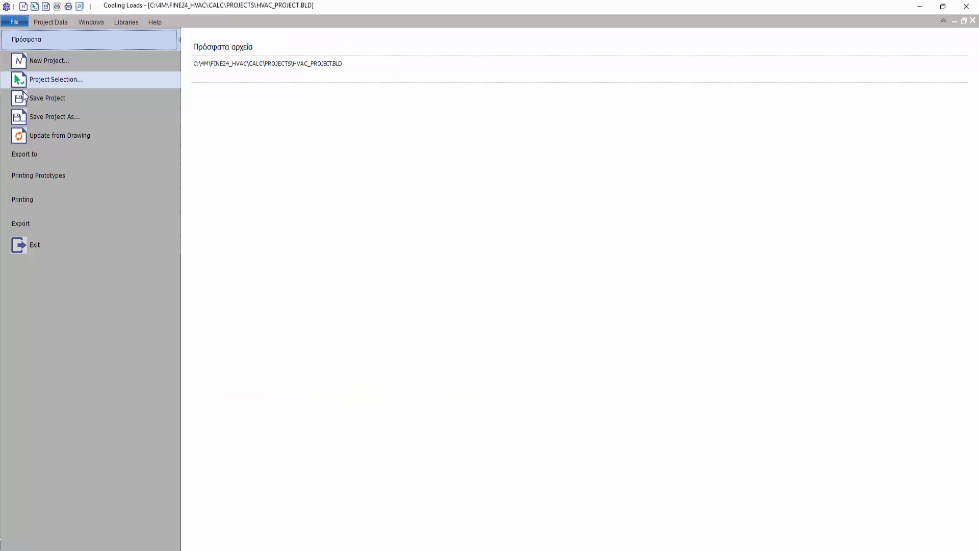
left_click(41, 180)
left_click(41, 197)
left_click(204, 158)
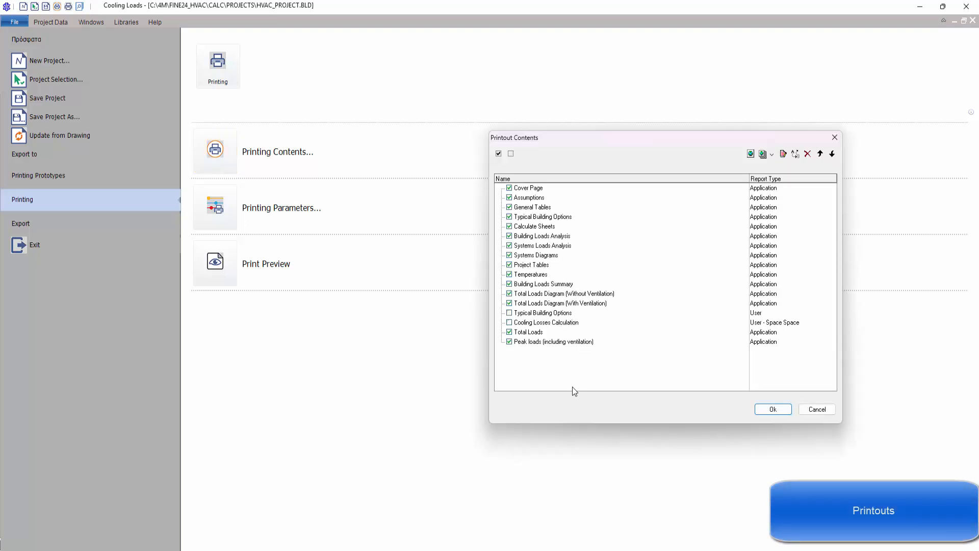
left_click(771, 409)
left_click(94, 224)
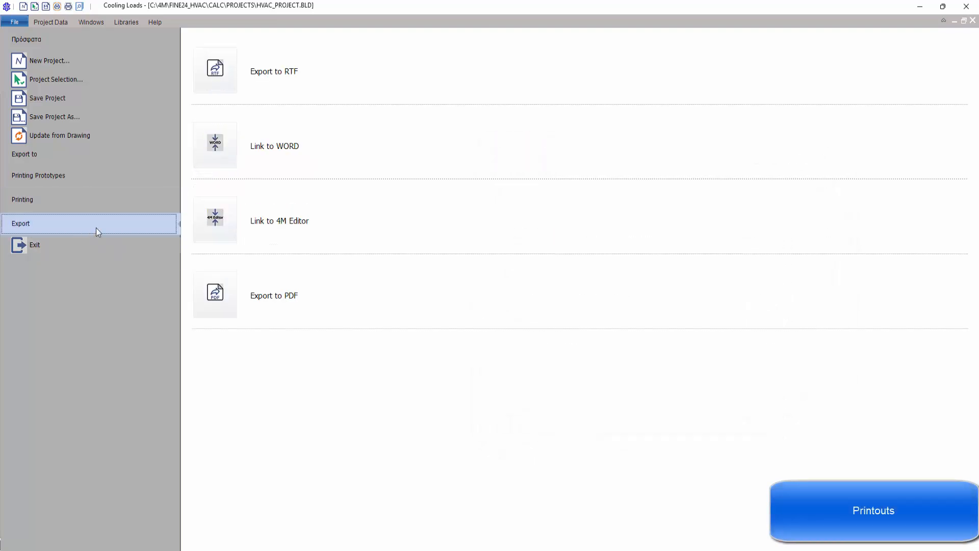
left_click(226, 139)
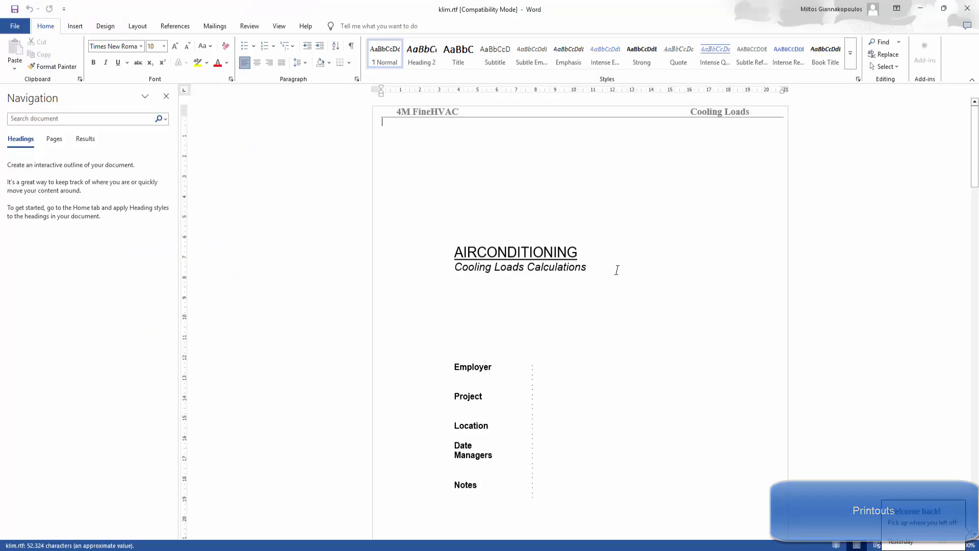
Step: Scroll the klim.rtf report in Word to the Total Spaces Loads per Hour tables, then return to FineHVAC
scroll(618, 265, "down", 15)
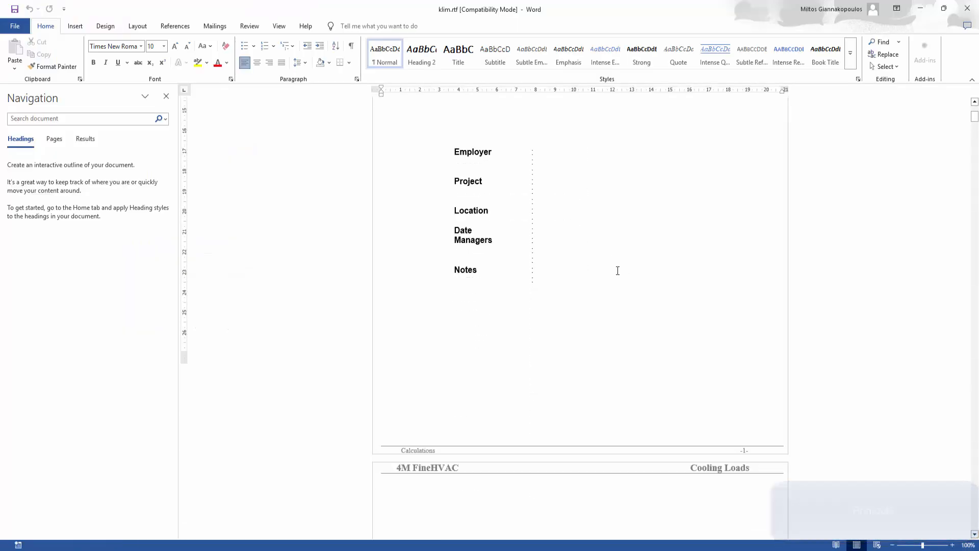
scroll(619, 273, "down", 20)
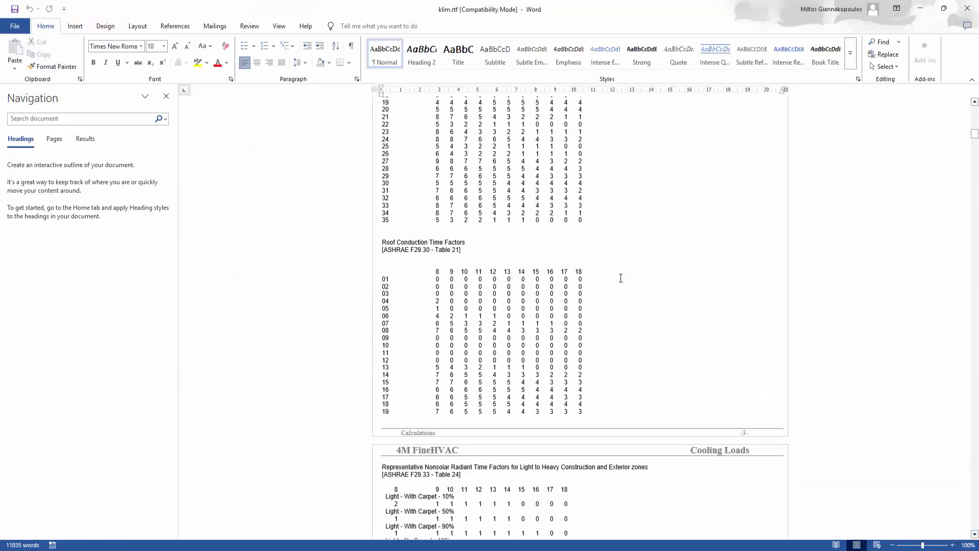
scroll(620, 278, "down", 10)
middle_click(638, 217)
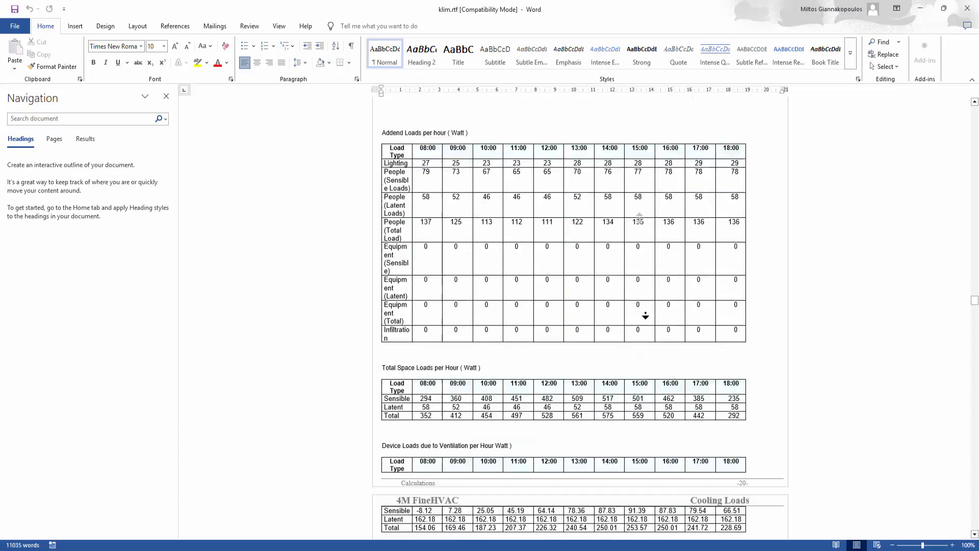
middle_click(650, 295)
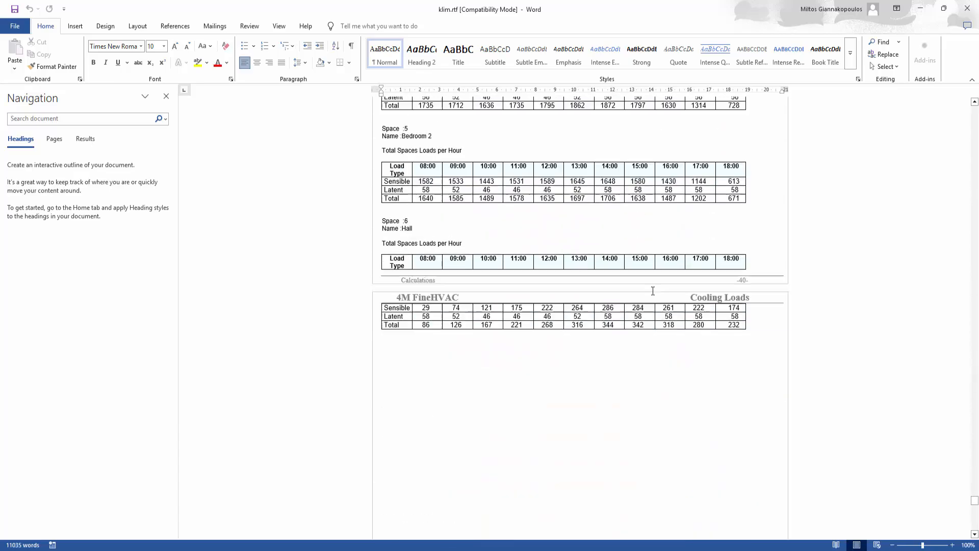
scroll(651, 283, "up", 1)
middle_click(662, 283)
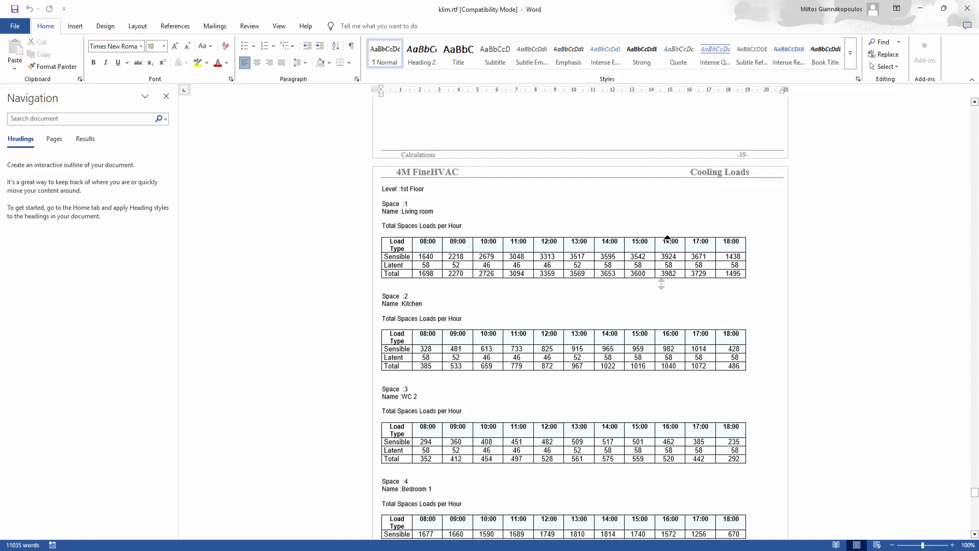
middle_click(678, 191)
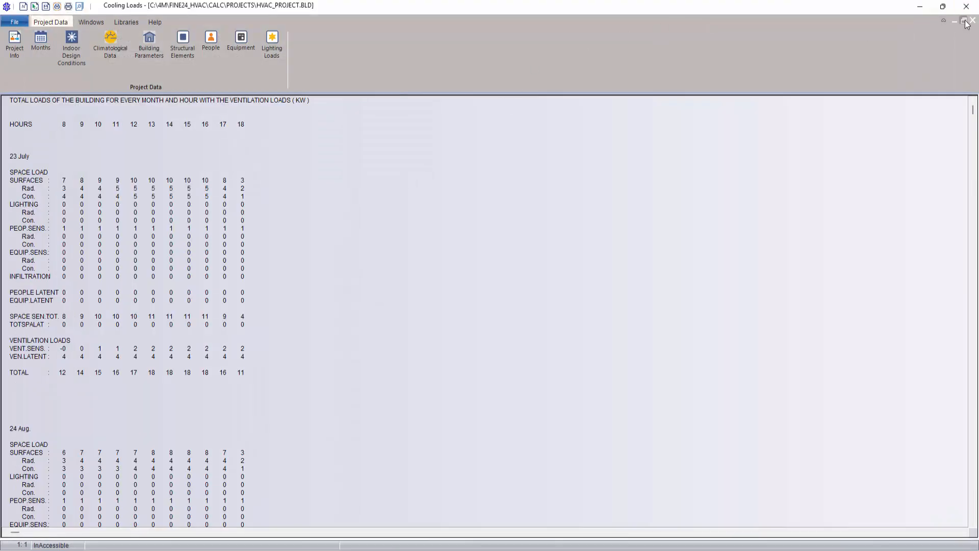
Step: Close the report and Cooling Loads windows, saving project changes, then save HVAC_PROJECT.DWG
left_click(966, 23)
left_click(971, 20)
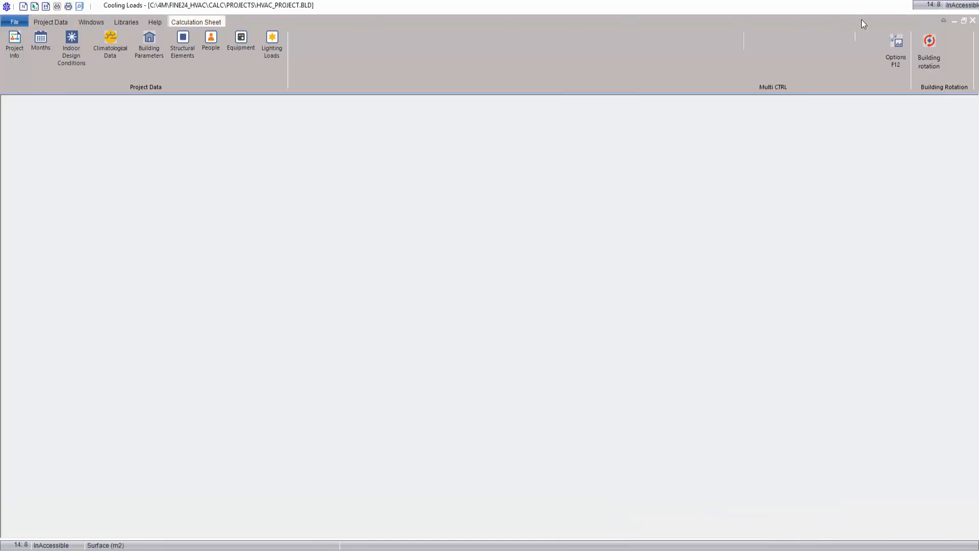
left_click(222, 19)
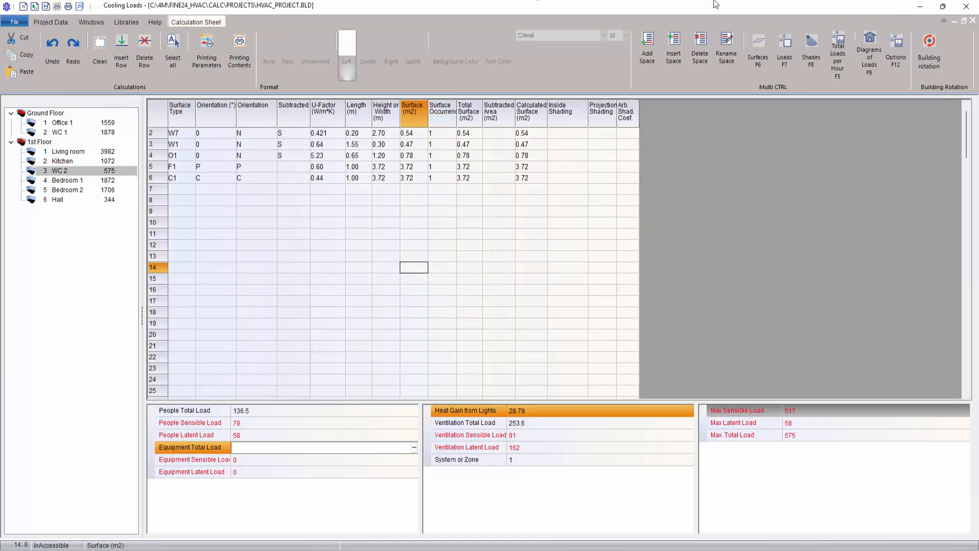
left_click(966, 7)
left_click(479, 283)
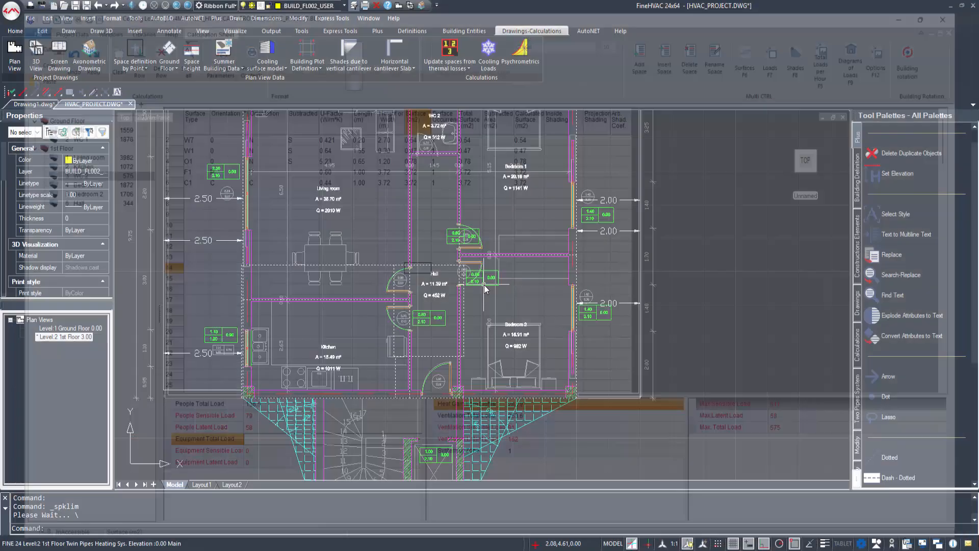
left_click(76, 7)
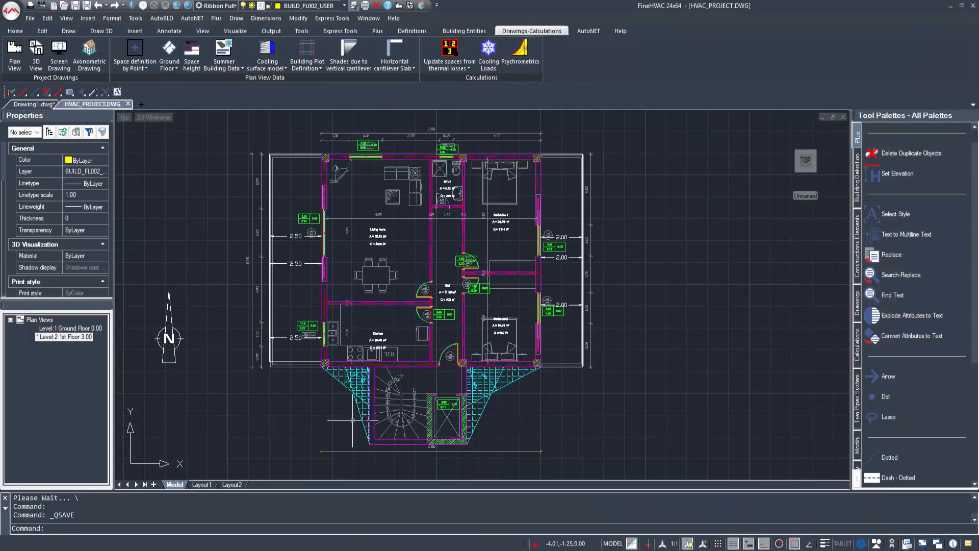